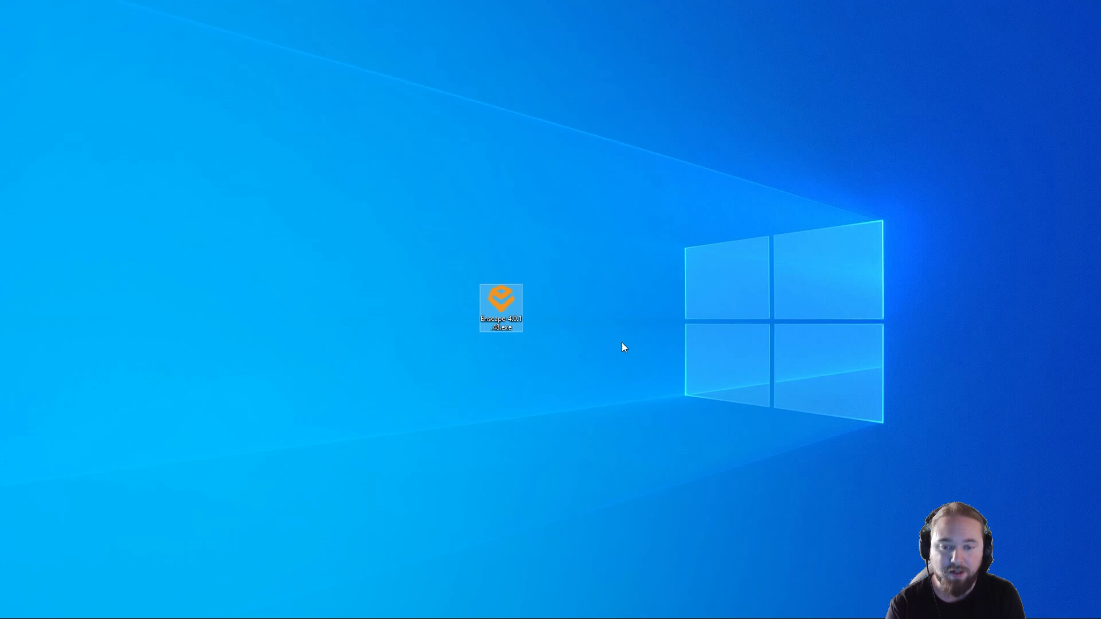
# Step: Try to install Enscape from the Enscape-4.0.1.48.exe file on the desktop, and quit the installation
pyautogui.click(508, 328)
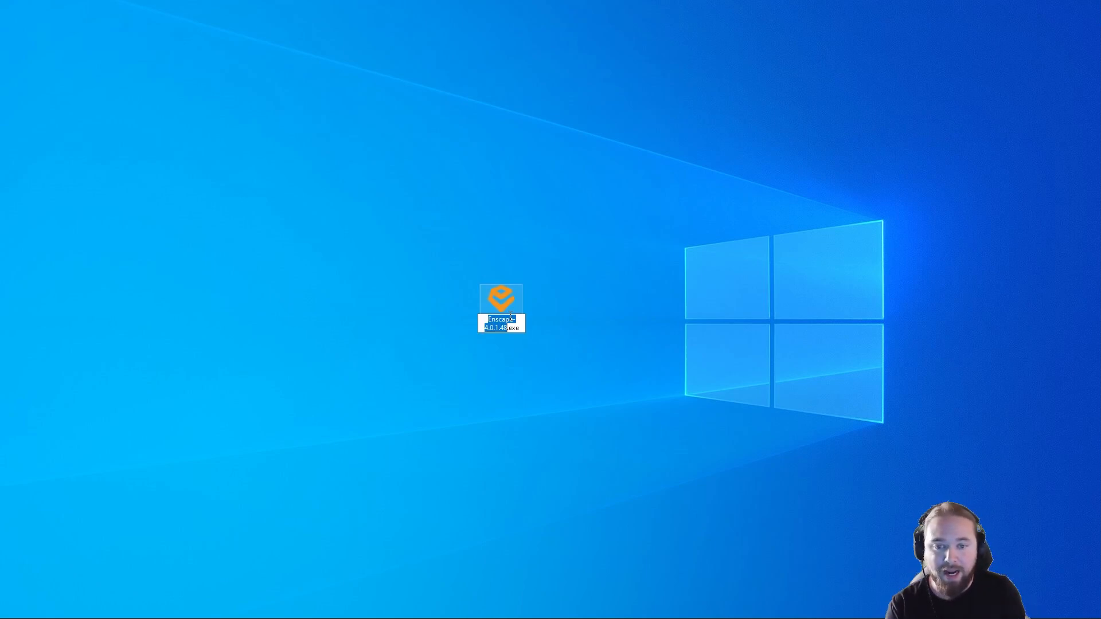
pyautogui.click(542, 313)
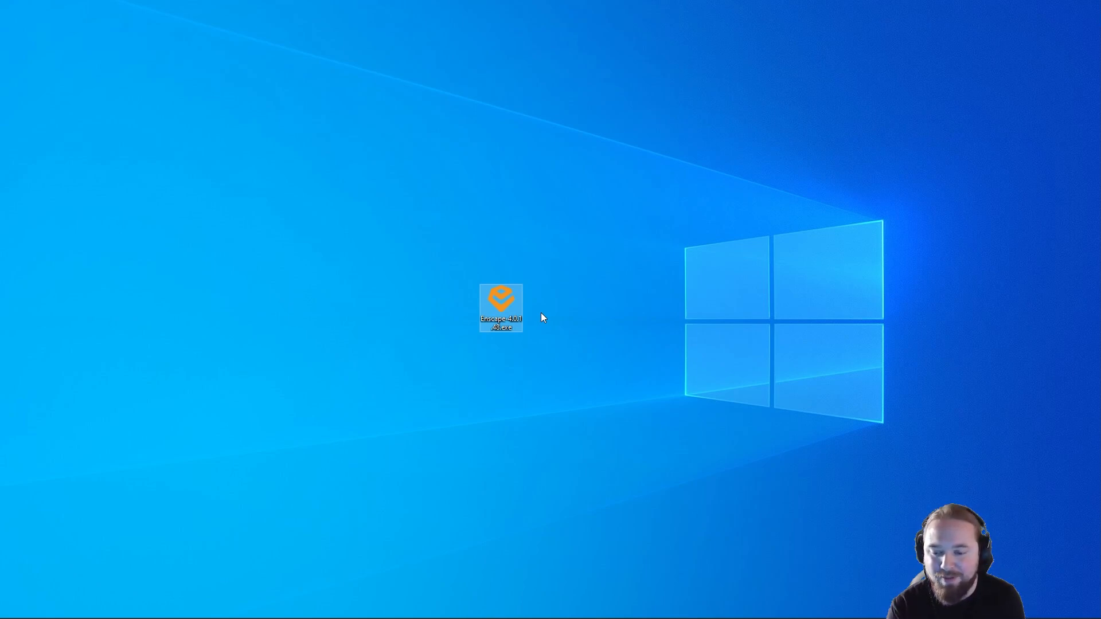
pyautogui.moveTo(481, 616)
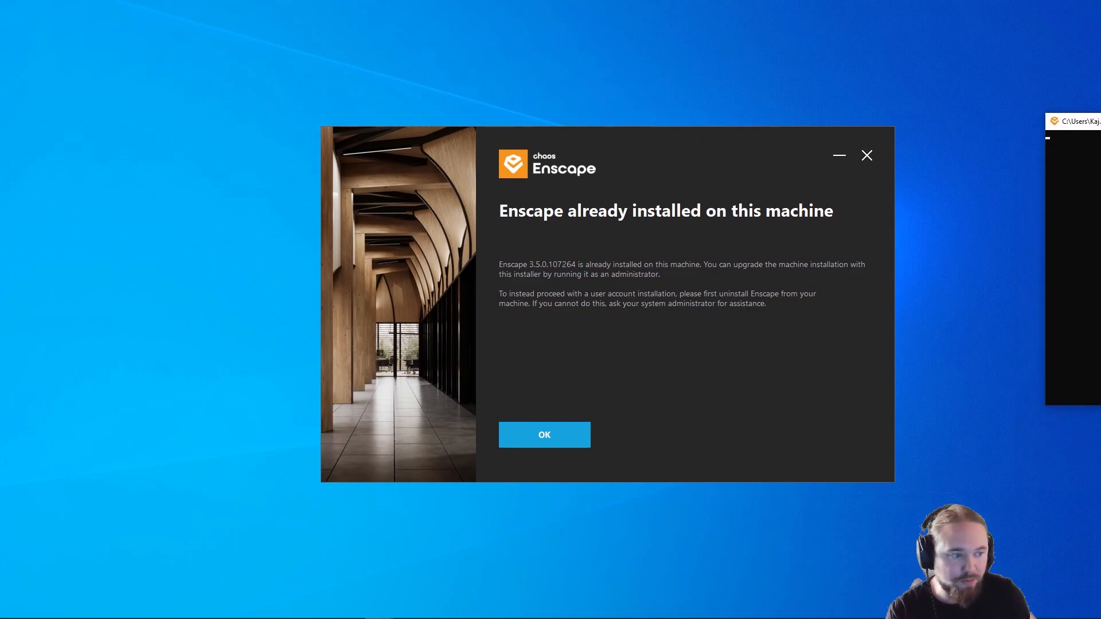
pyautogui.moveTo(1073, 121); pyautogui.dragTo(777, 80)
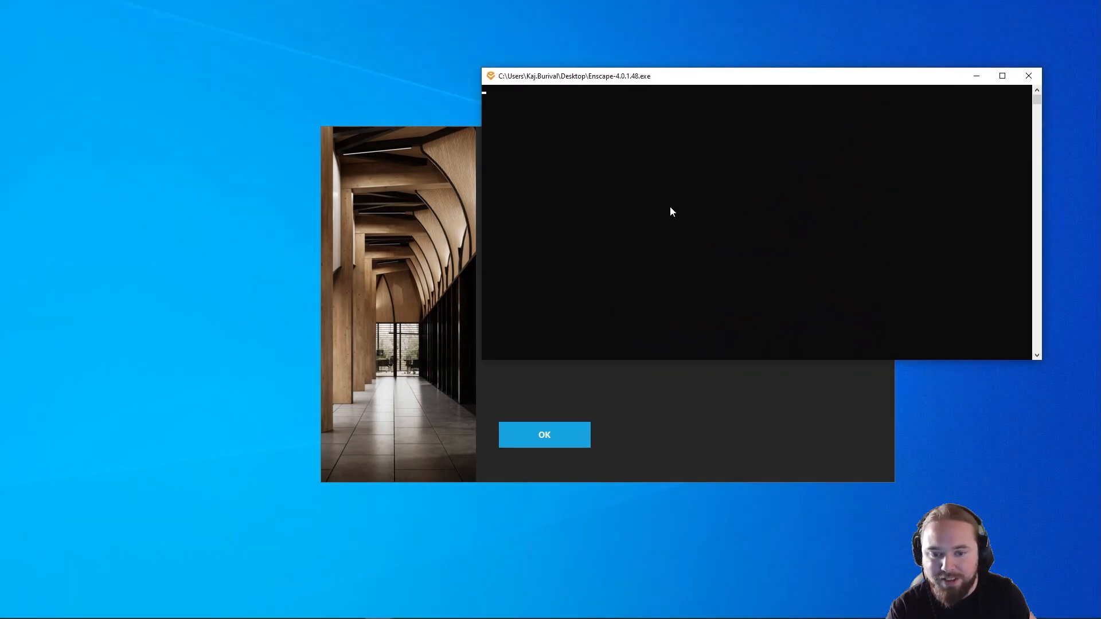
pyautogui.click(670, 415)
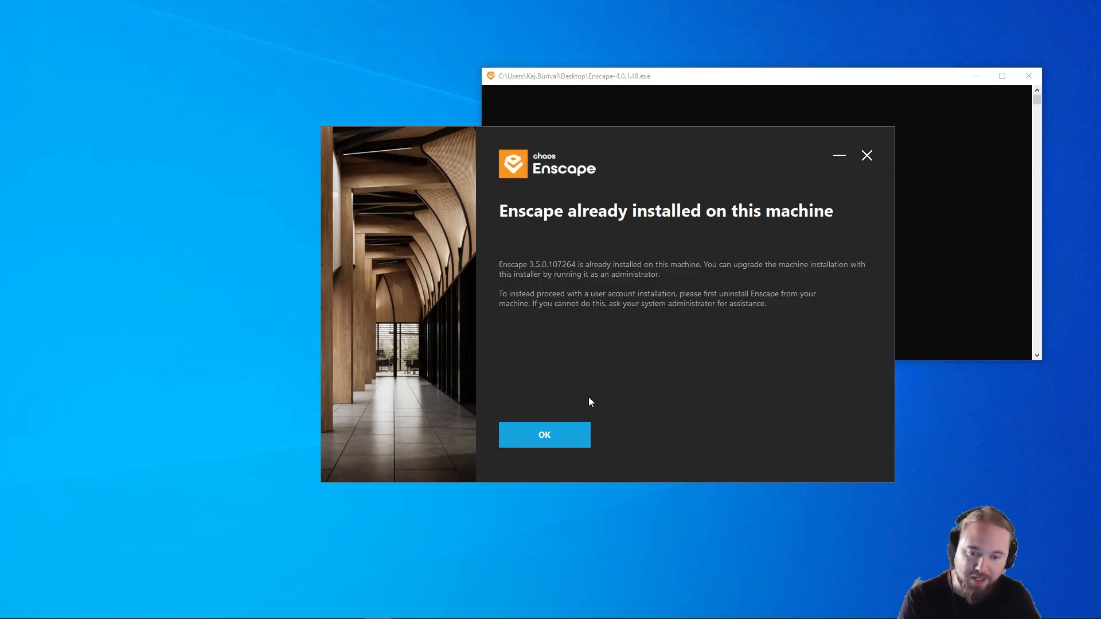
pyautogui.click(586, 439)
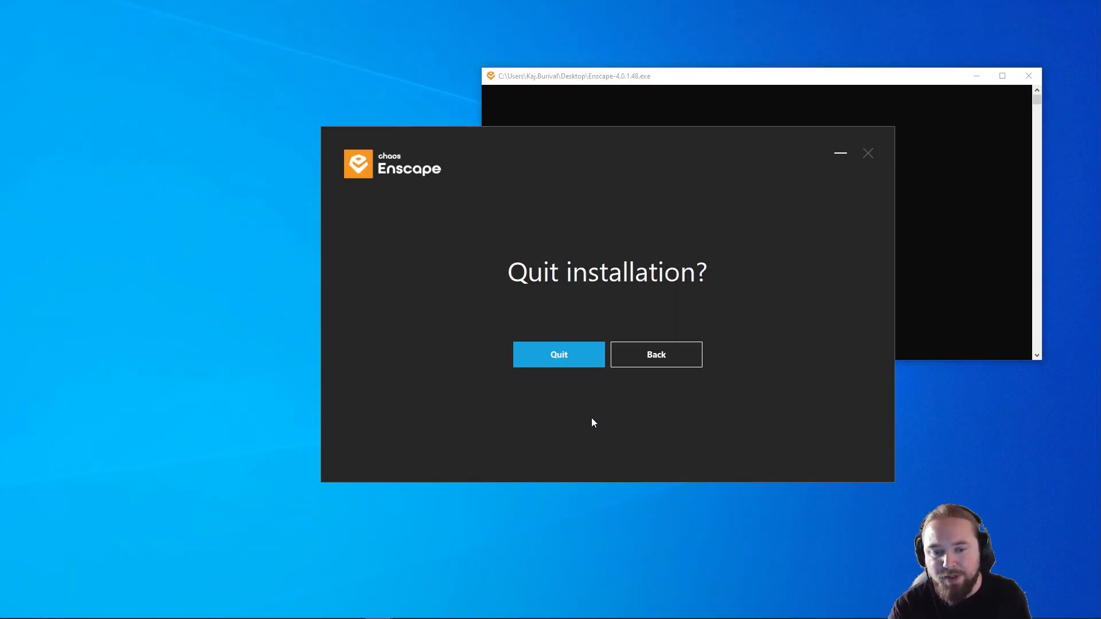
pyautogui.click(583, 357)
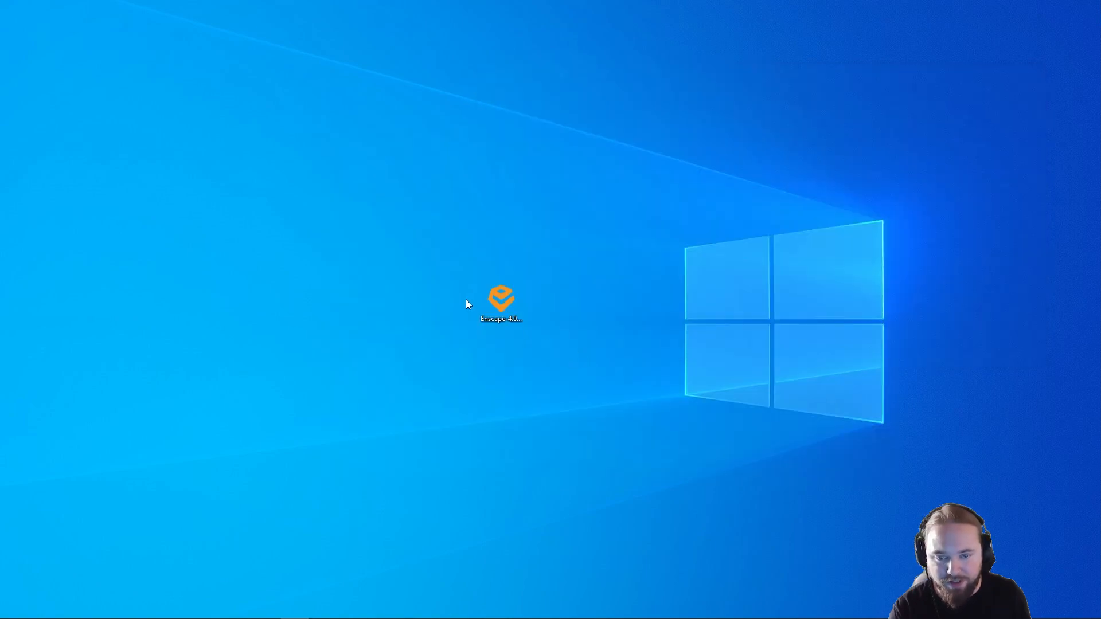
# Step: Run the Enscape installer as administrator, accept the license agreement, and install with English (United States) and the default options
pyautogui.rightClick(497, 307)
pyautogui.click(538, 304)
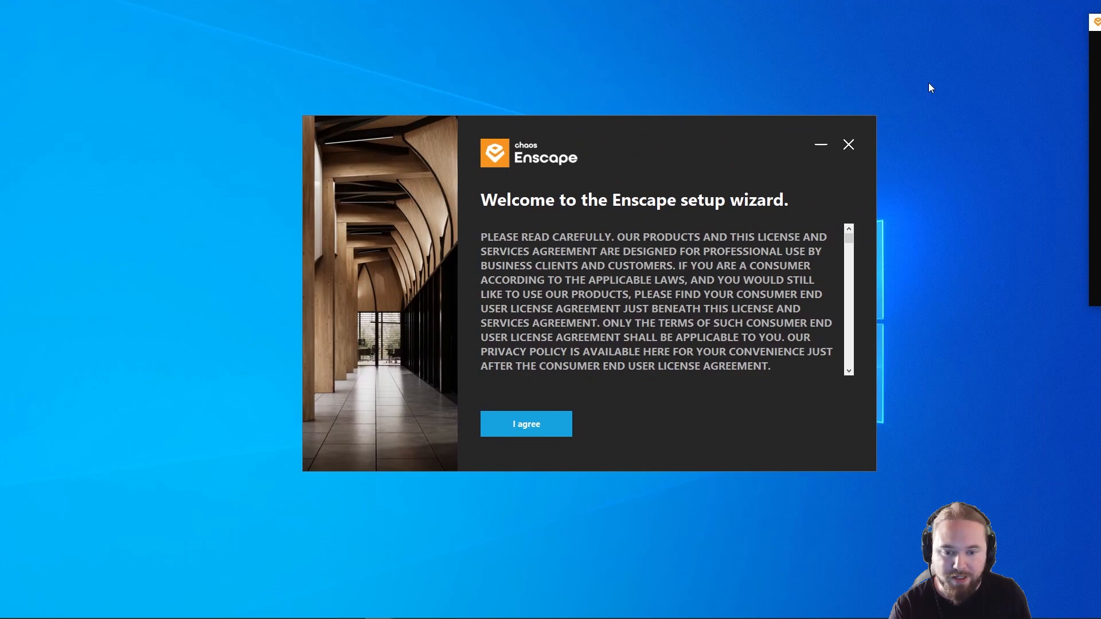
pyautogui.click(520, 425)
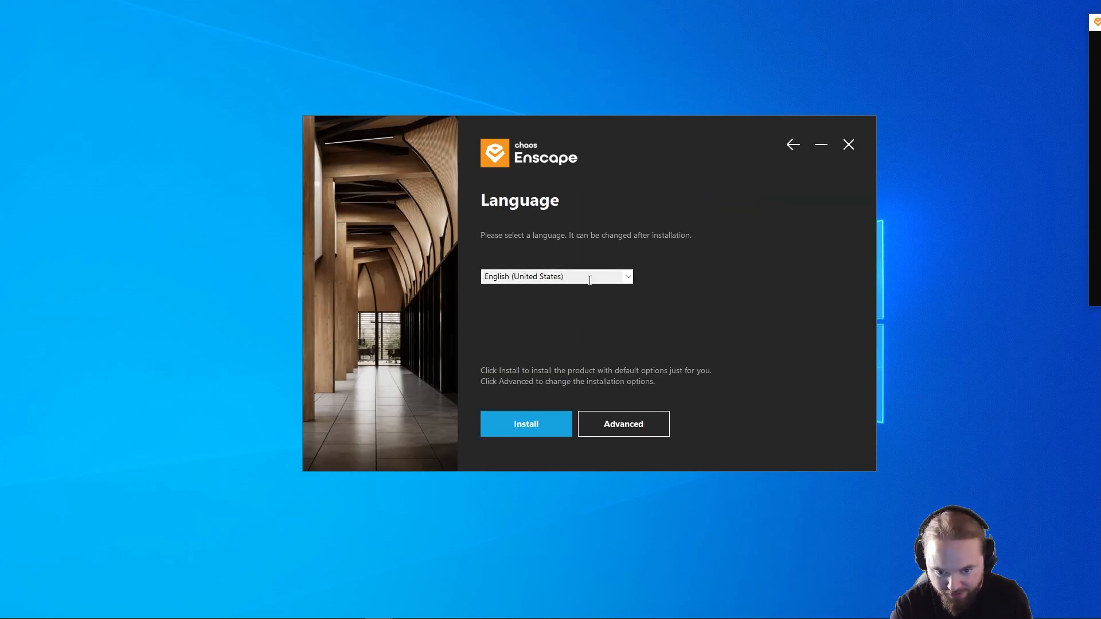
pyautogui.click(552, 430)
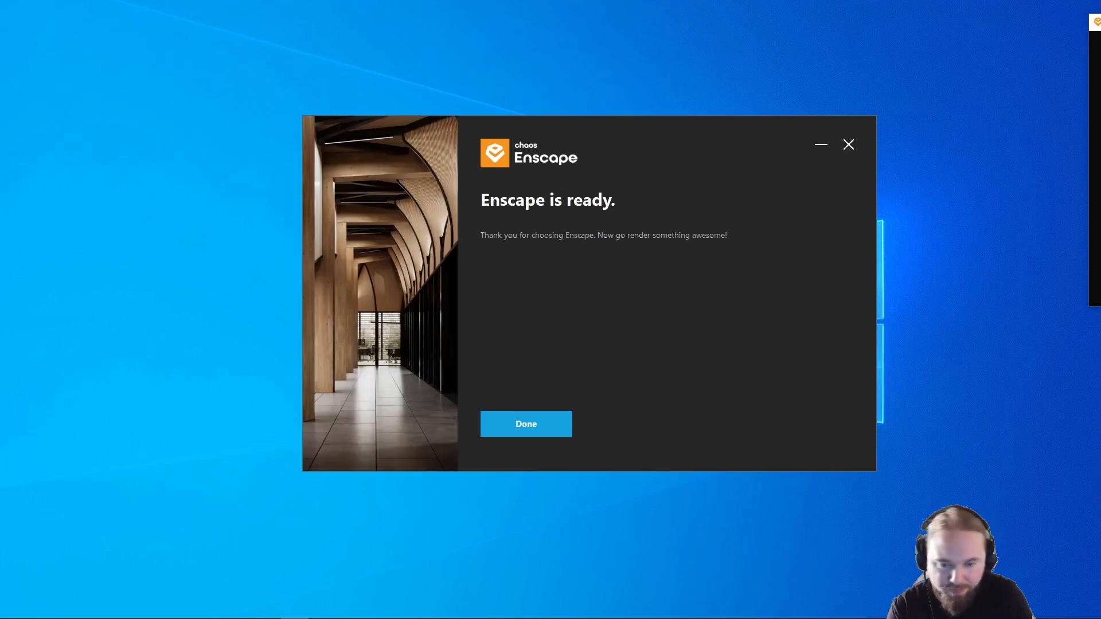
pyautogui.click(496, 429)
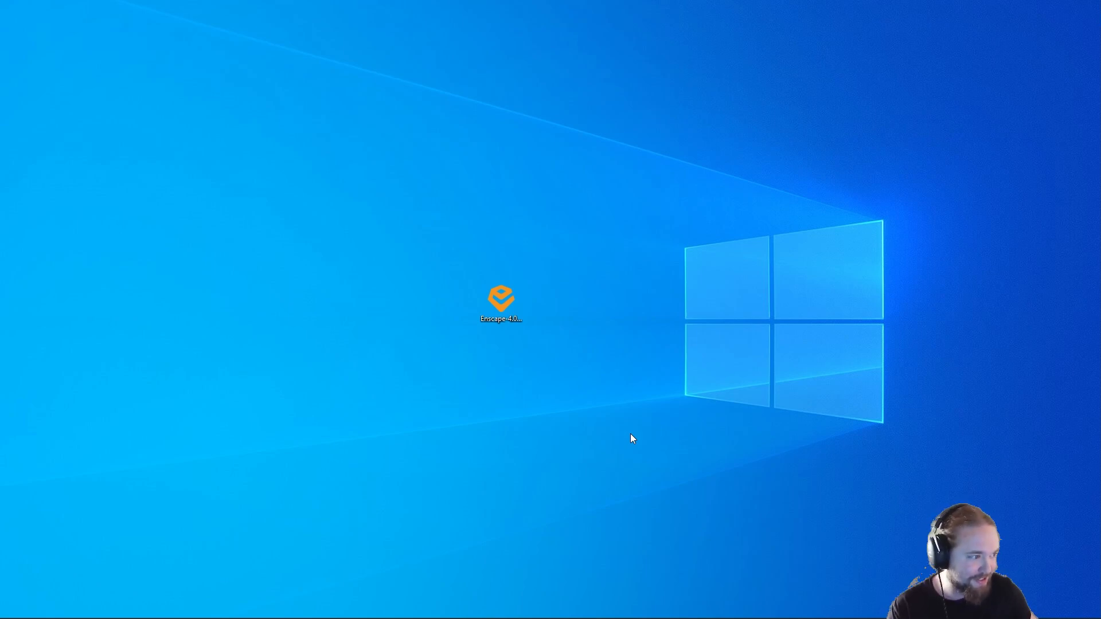
# Step: Open the recent Enscape_Training_Visitor Center model in SketchUp and maximize its window
pyautogui.moveTo(515, 606)
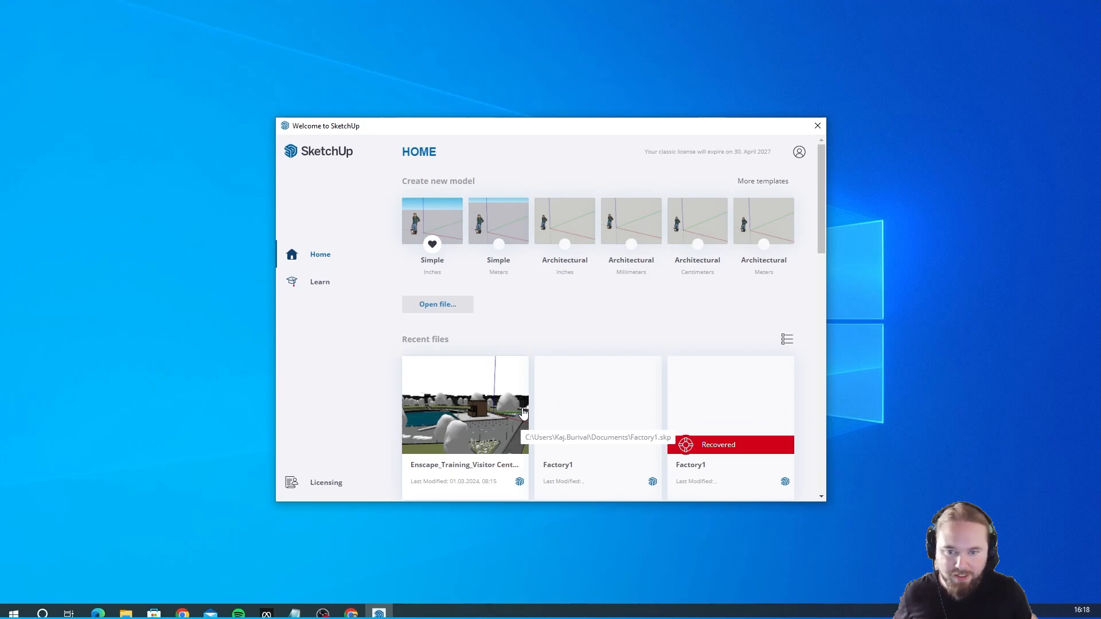
pyautogui.click(440, 414)
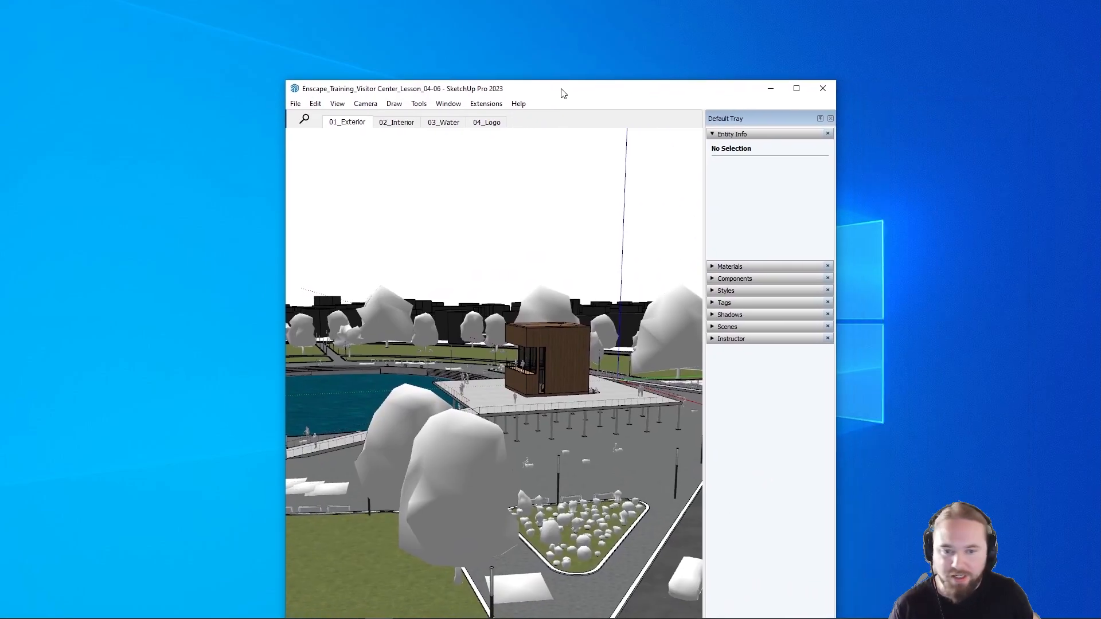
pyautogui.doubleClick(562, 93)
pyautogui.moveTo(439, 309)
pyautogui.mouseDown(button='middle')
pyautogui.moveTo(480, 418)
pyautogui.moveTo(424, 355)
pyautogui.moveTo(589, 389)
pyautogui.moveTo(615, 346)
pyautogui.moveTo(715, 381)
pyautogui.mouseUp(button='middle')
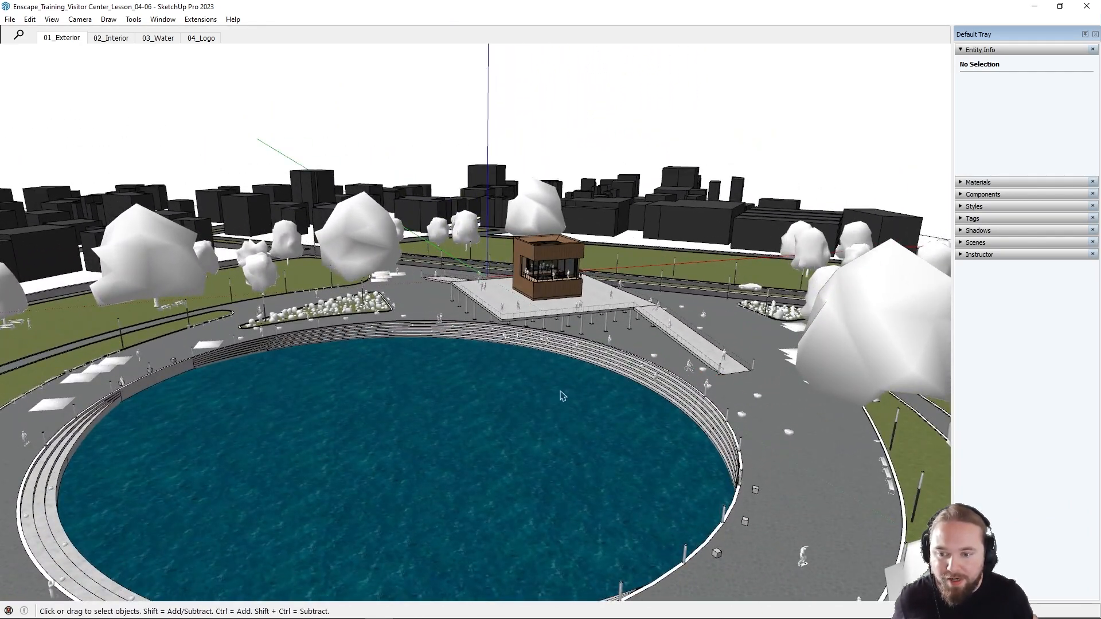
pyautogui.moveTo(563, 396); pyautogui.dragTo(566, 307, button='middle')
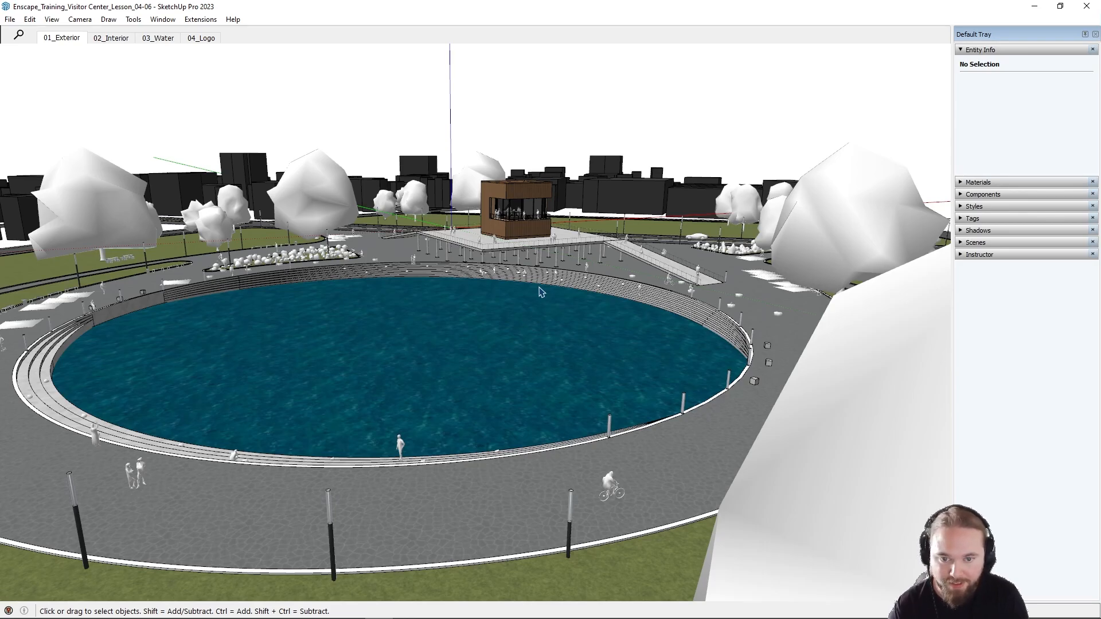
pyautogui.scroll(5, 523, 287)
pyautogui.moveTo(523, 281); pyautogui.dragTo(623, 341, button='middle')
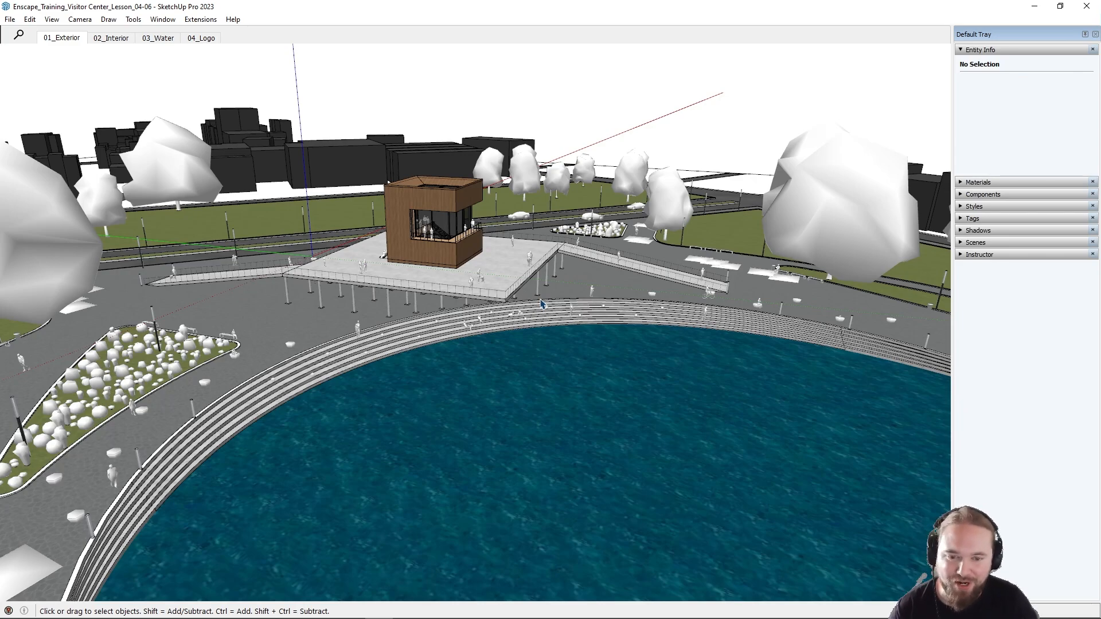
pyautogui.moveTo(542, 303); pyautogui.dragTo(344, 300, button='middle')
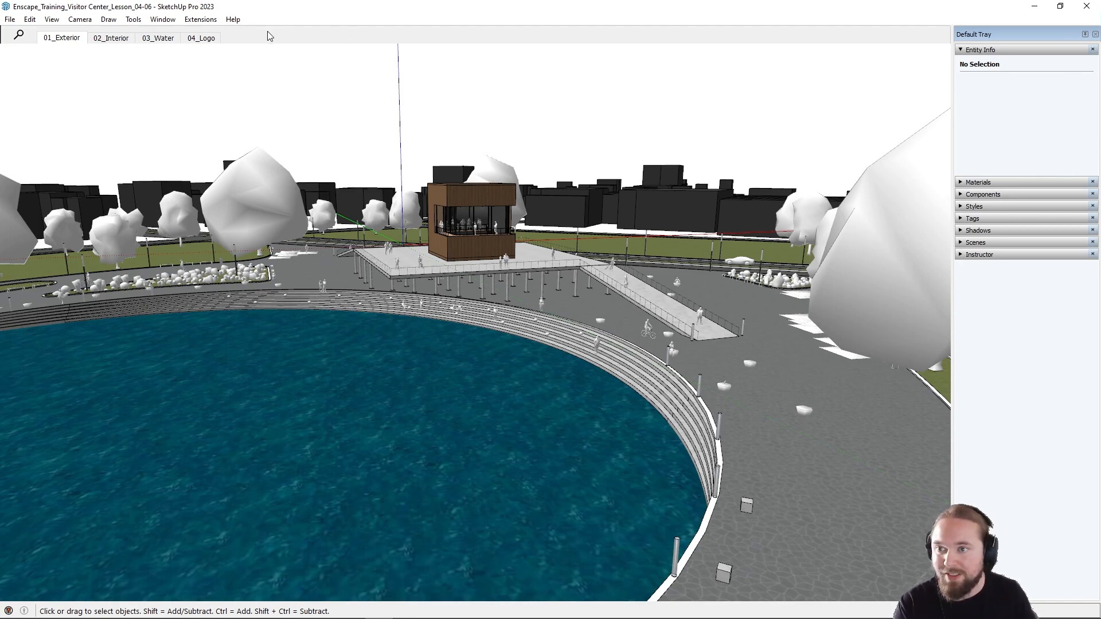
pyautogui.click(208, 20)
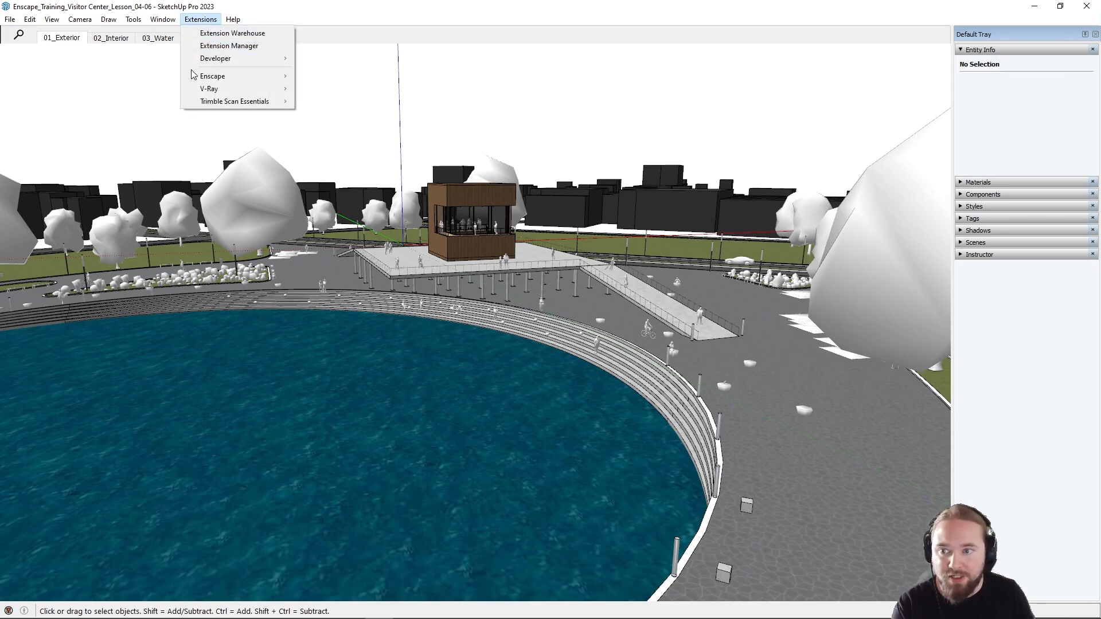
pyautogui.moveTo(231, 78)
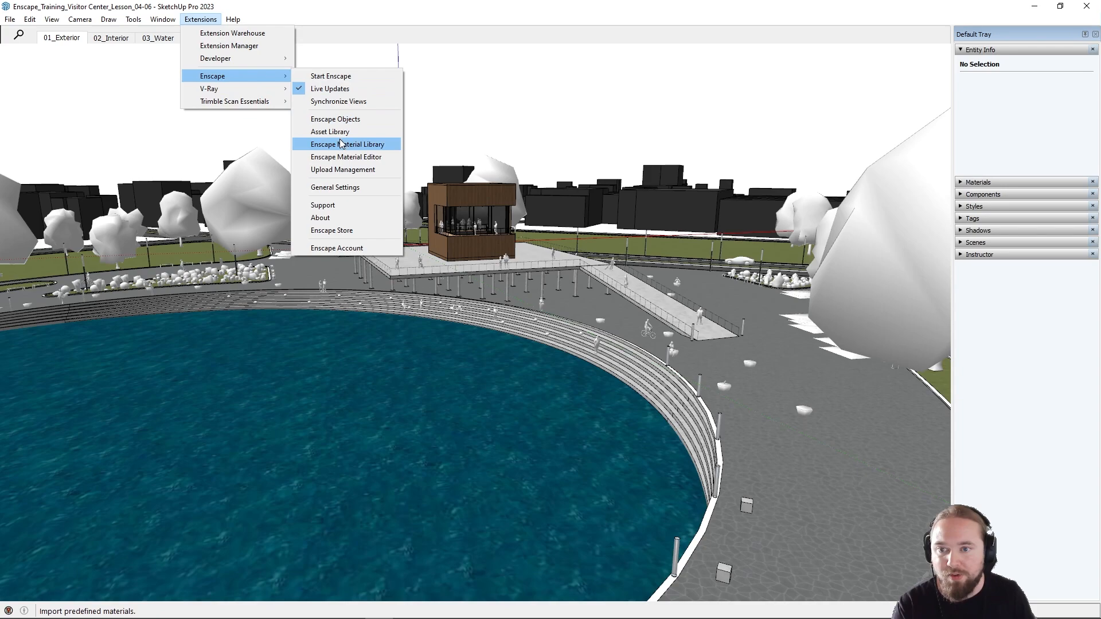
pyautogui.click(329, 12)
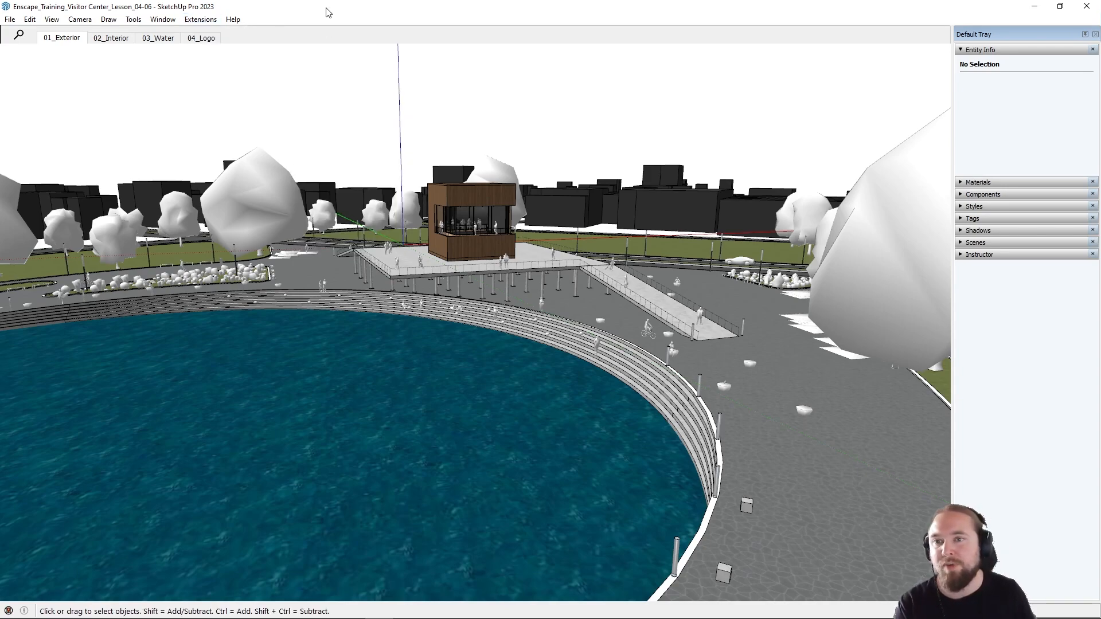
# Step: Show the Enscape toolbar and dock it vertically beside the model view
pyautogui.rightClick(292, 25)
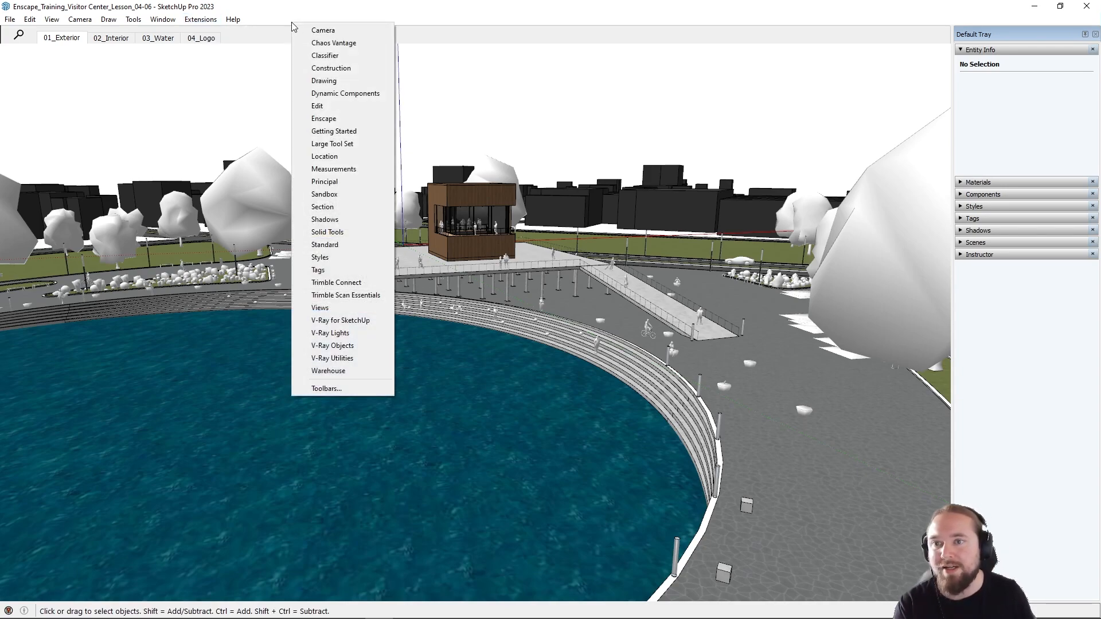
pyautogui.click(324, 118)
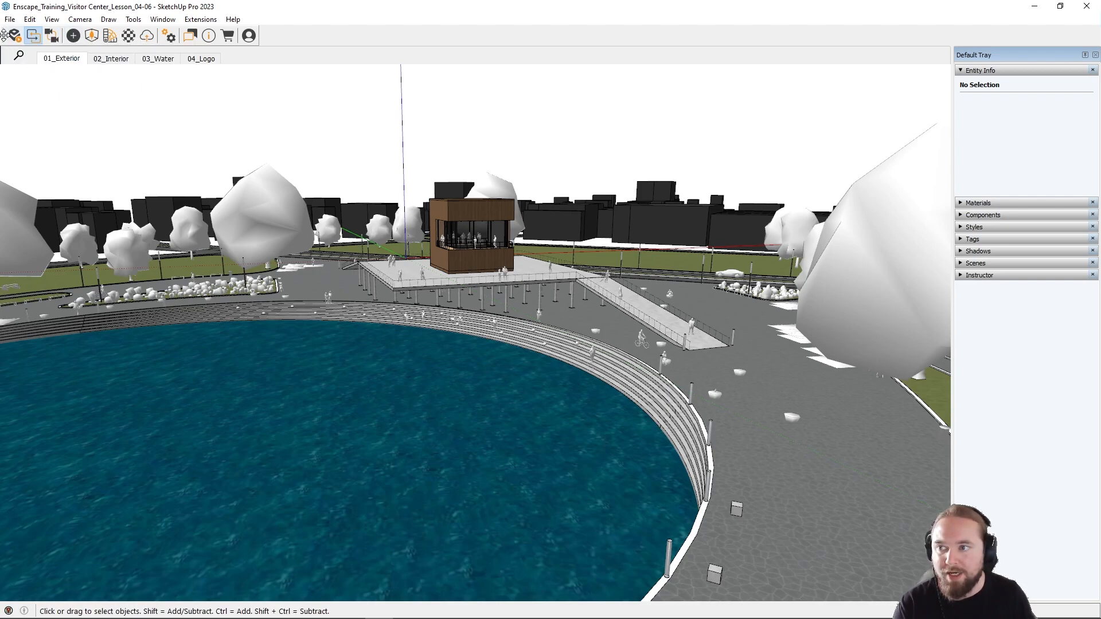
pyautogui.moveTo(3, 35)
pyautogui.mouseDown()
pyautogui.moveTo(66, 141)
pyautogui.moveTo(10, 36)
pyautogui.mouseUp()
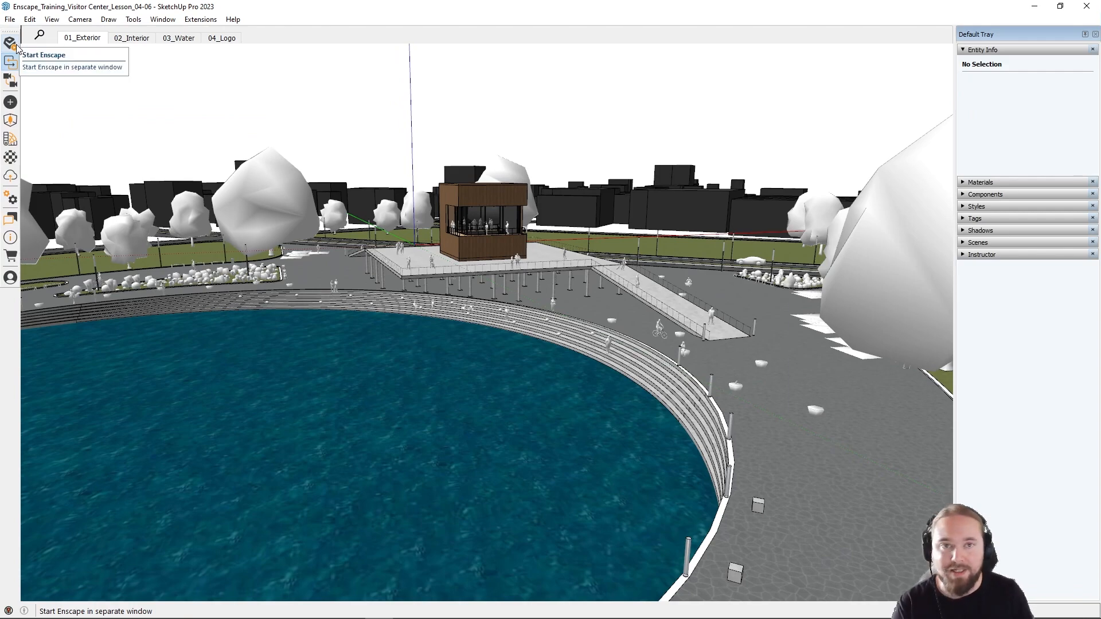
# Step: Start Enscape and move and resize its render window to a smaller size over the SketchUp model
pyautogui.click(17, 47)
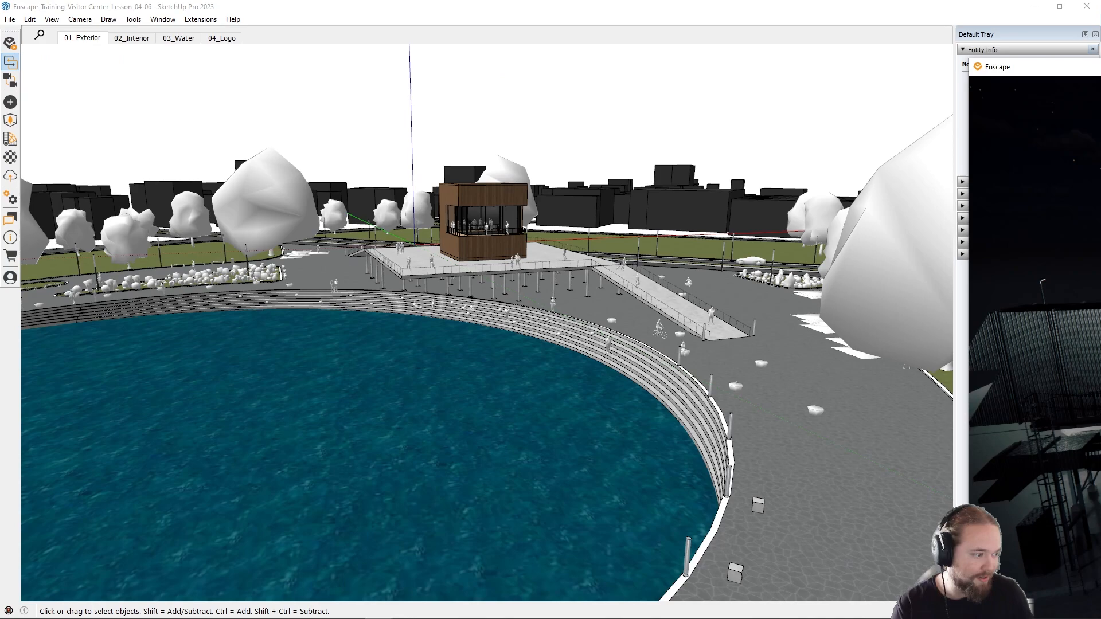
pyautogui.moveTo(1100, 67); pyautogui.dragTo(1100, 189)
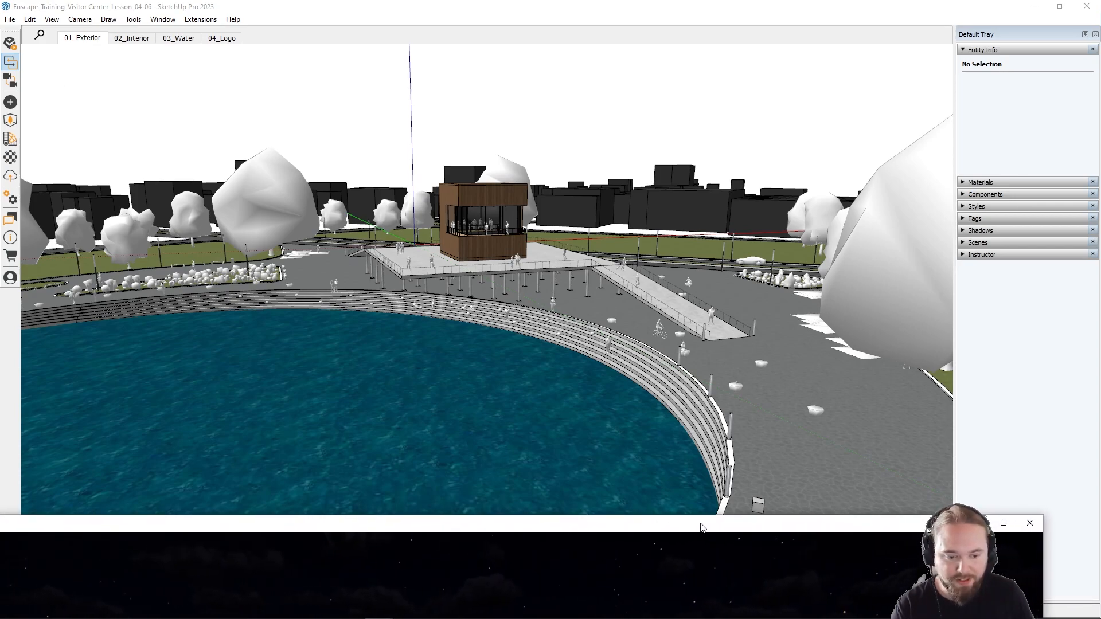
pyautogui.moveTo(701, 527); pyautogui.dragTo(747, 494)
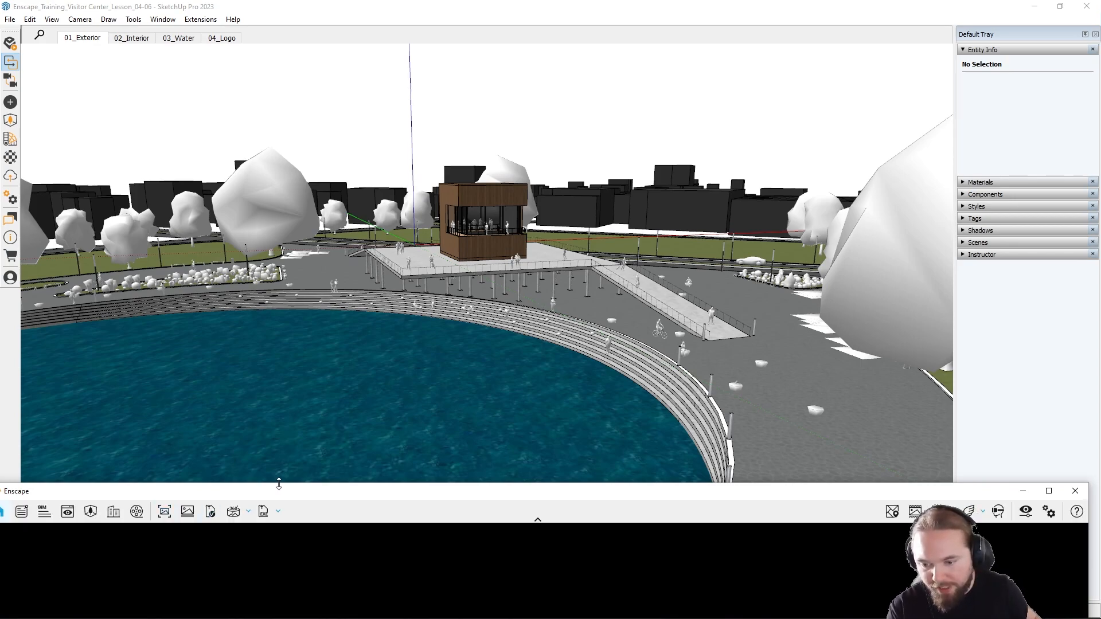
pyautogui.moveTo(278, 486)
pyautogui.mouseDown()
pyautogui.moveTo(290, 93)
pyautogui.moveTo(308, 77)
pyautogui.mouseUp()
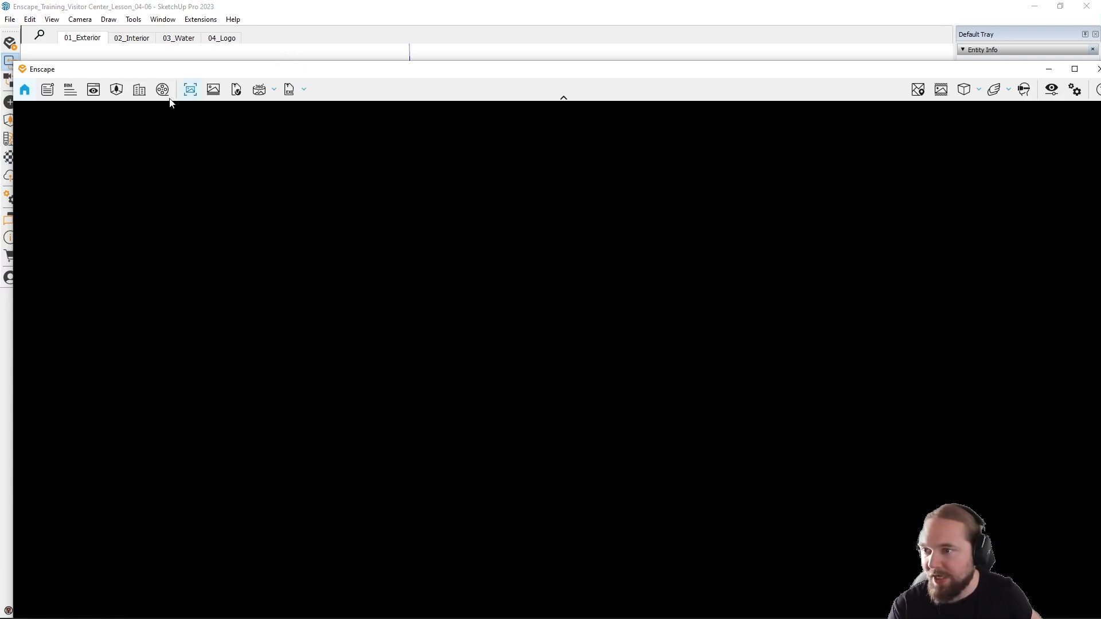
pyautogui.moveTo(15, 63)
pyautogui.mouseDown()
pyautogui.moveTo(161, 123)
pyautogui.moveTo(430, 275)
pyautogui.mouseUp()
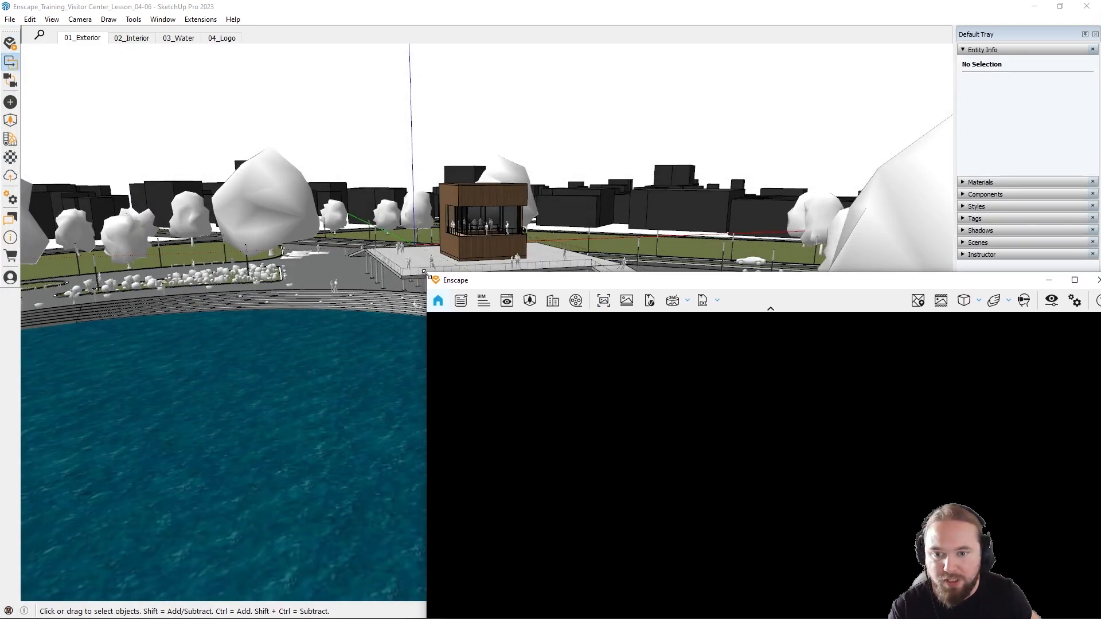
pyautogui.moveTo(609, 279); pyautogui.dragTo(408, 129)
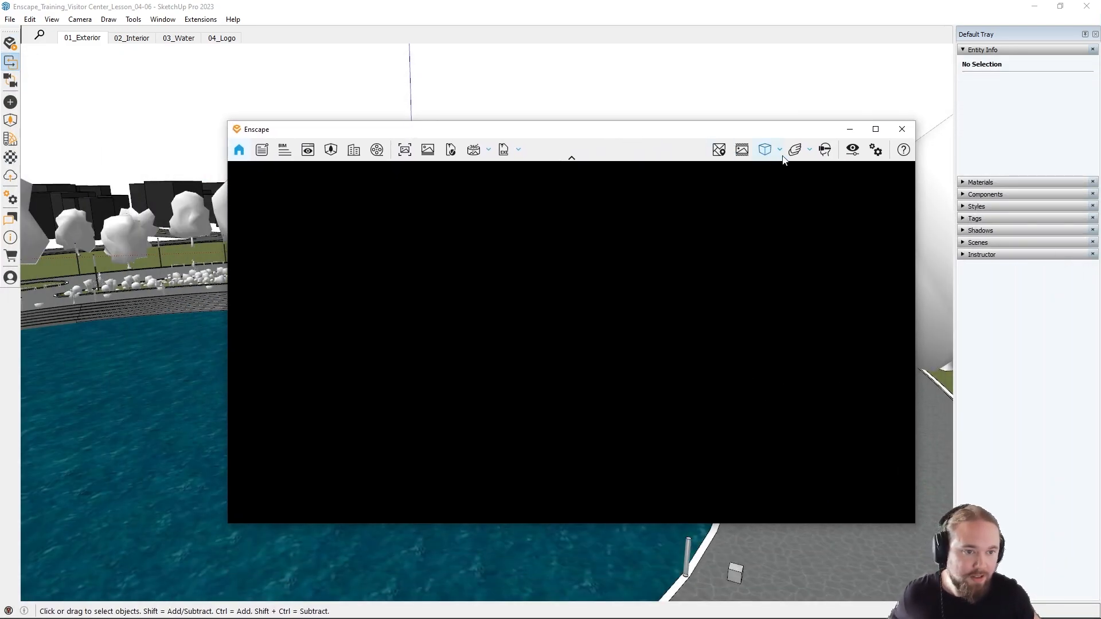
# Step: Remove the custom loading screen image in the Enscape window settings and close them
pyautogui.click(875, 149)
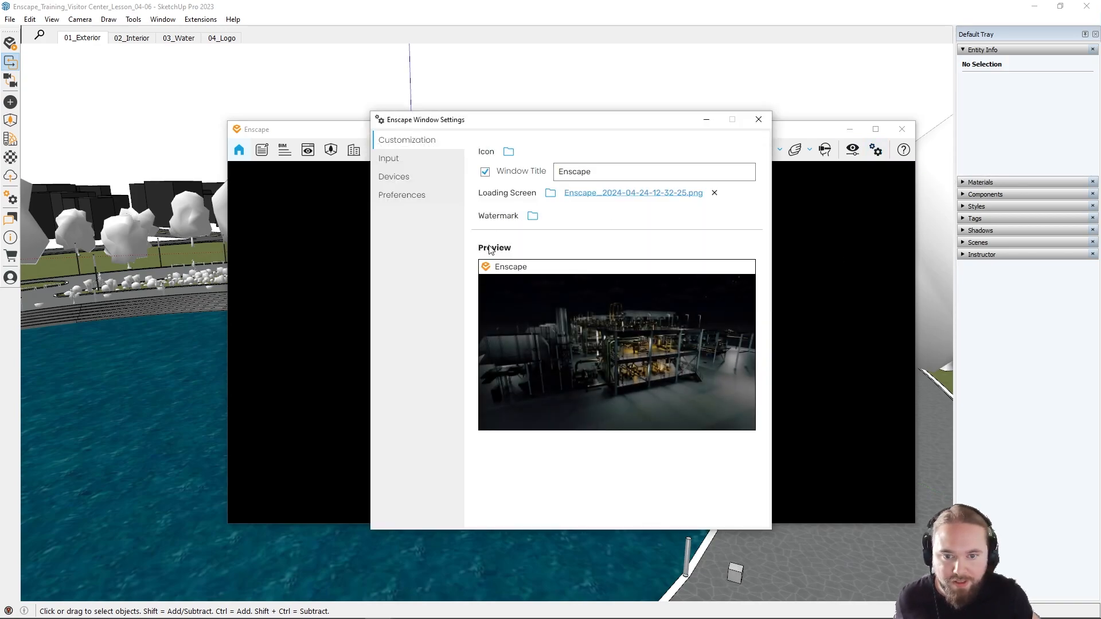
pyautogui.click(714, 193)
pyautogui.click(759, 119)
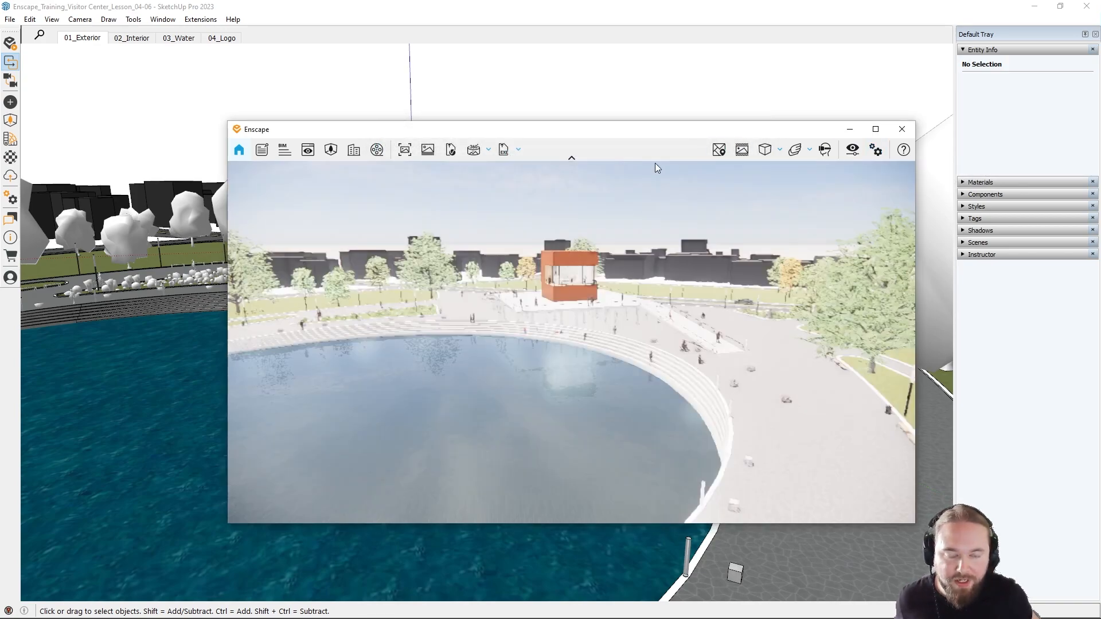
# Step: Show the visual settings presets in Enscape and reset the 01_Exterior preset to its default values
pyautogui.moveTo(573, 259); pyautogui.dragTo(608, 360)
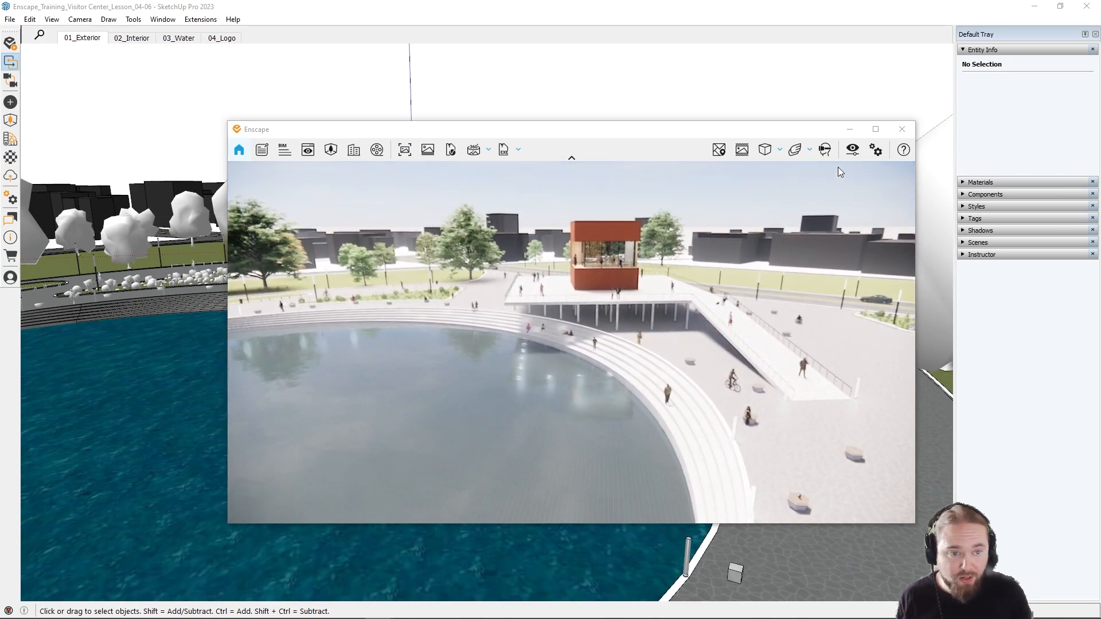
pyautogui.click(853, 149)
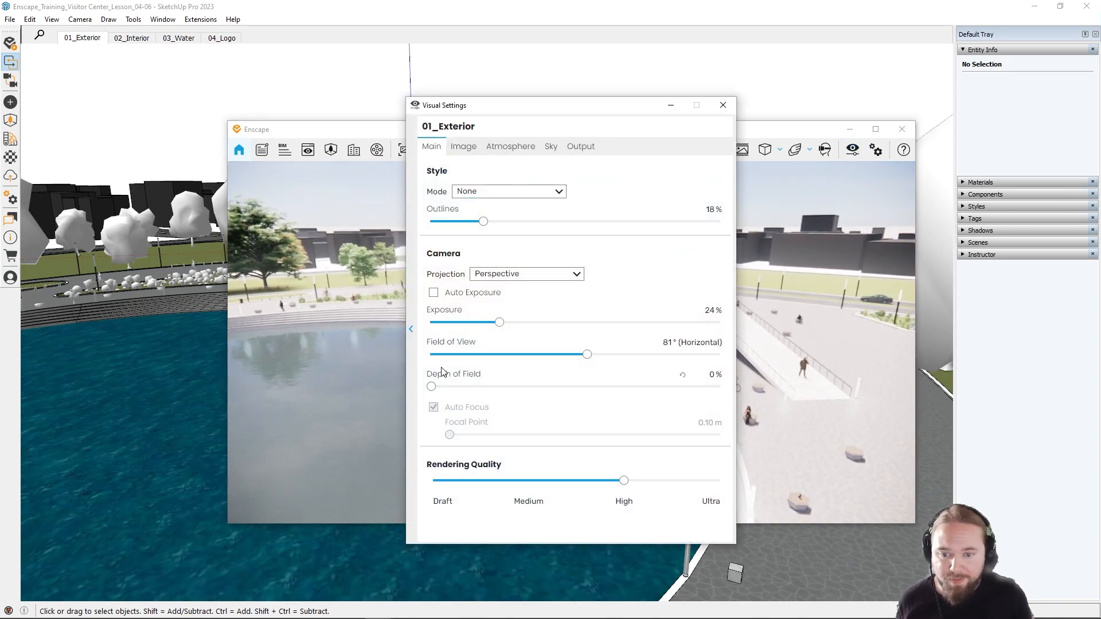
pyautogui.click(411, 330)
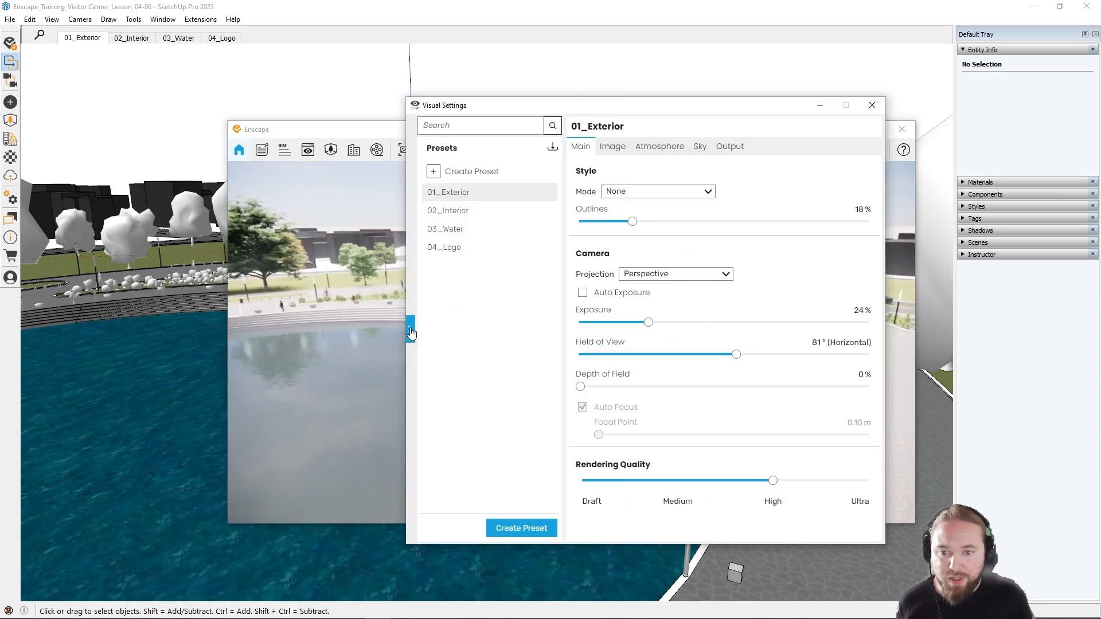
pyautogui.click(541, 194)
pyautogui.click(588, 256)
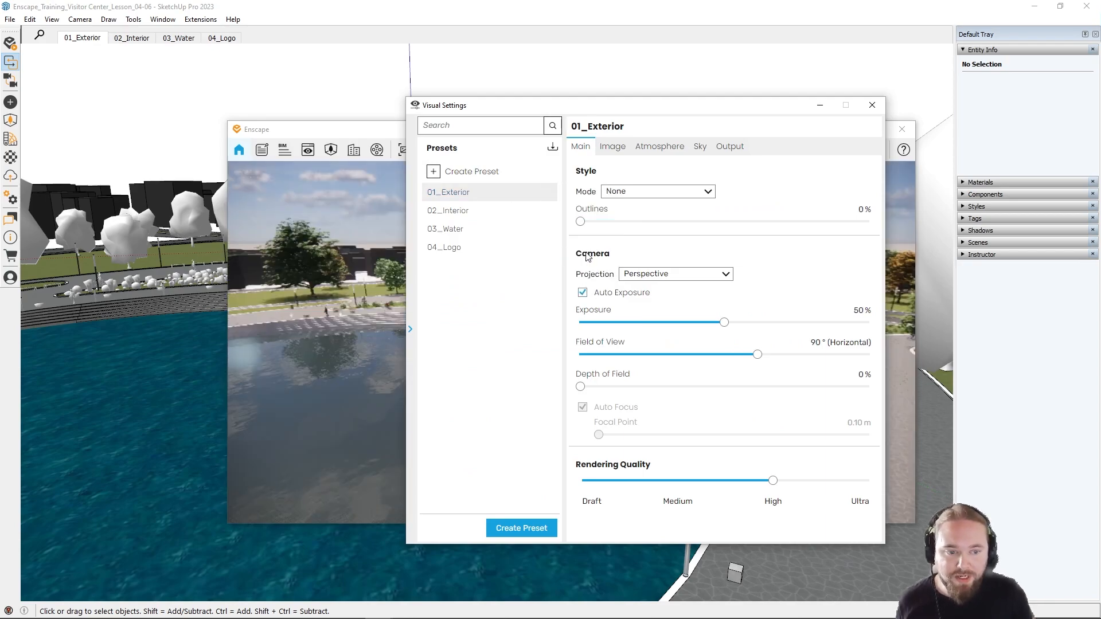
# Step: Close the visual settings and fly through the rendered scene to view the pond, ramp, steps and flower bed
pyautogui.click(873, 106)
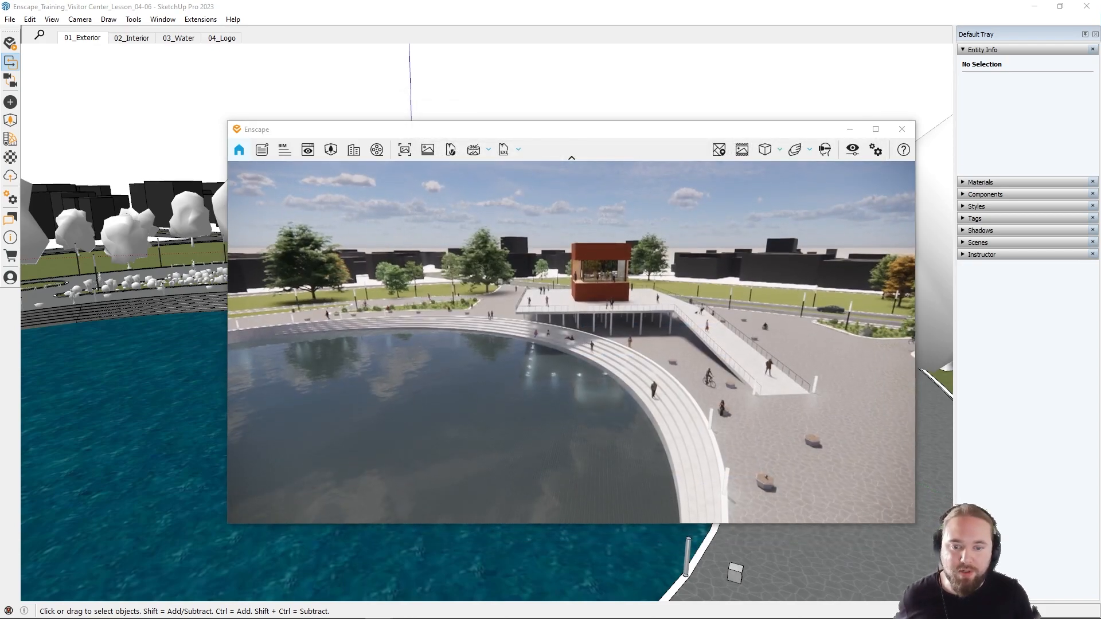
pyautogui.press('s')
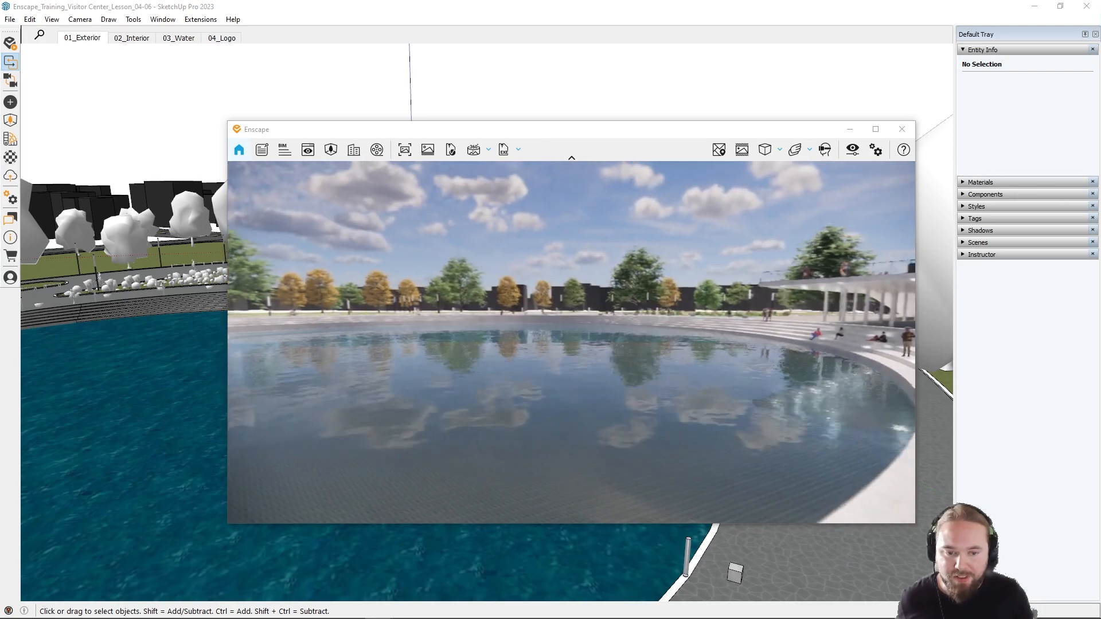
pyautogui.press('s')
pyautogui.press('e')
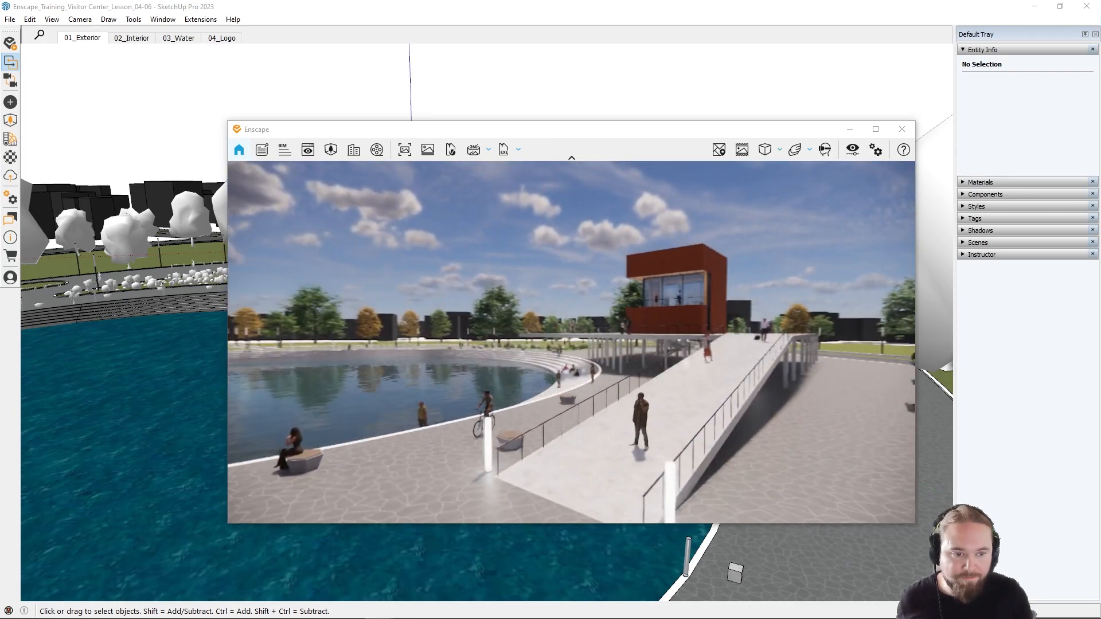
pyautogui.press('a')
pyautogui.press('w')
pyautogui.keyDown('shift'); pyautogui.moveTo(633, 346); pyautogui.dragTo(588, 345, button='right'); pyautogui.keyUp('shift')
pyautogui.press('w')
pyautogui.press('q')
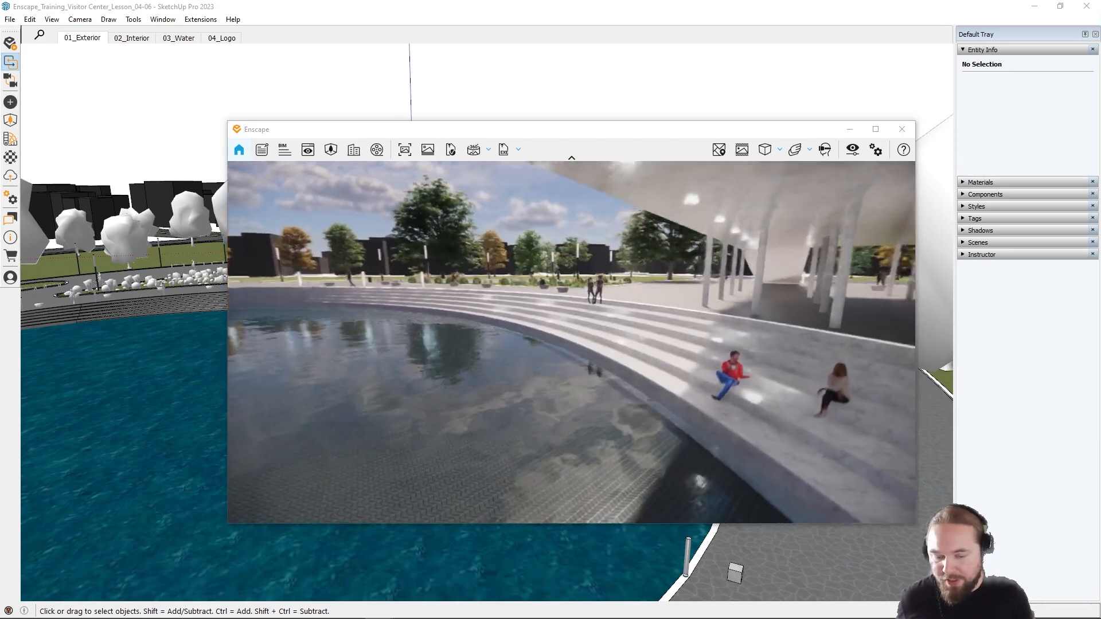
pyautogui.press('e')
pyautogui.press('w')
pyautogui.press('e')
pyautogui.moveTo(671, 354); pyautogui.dragTo(642, 356)
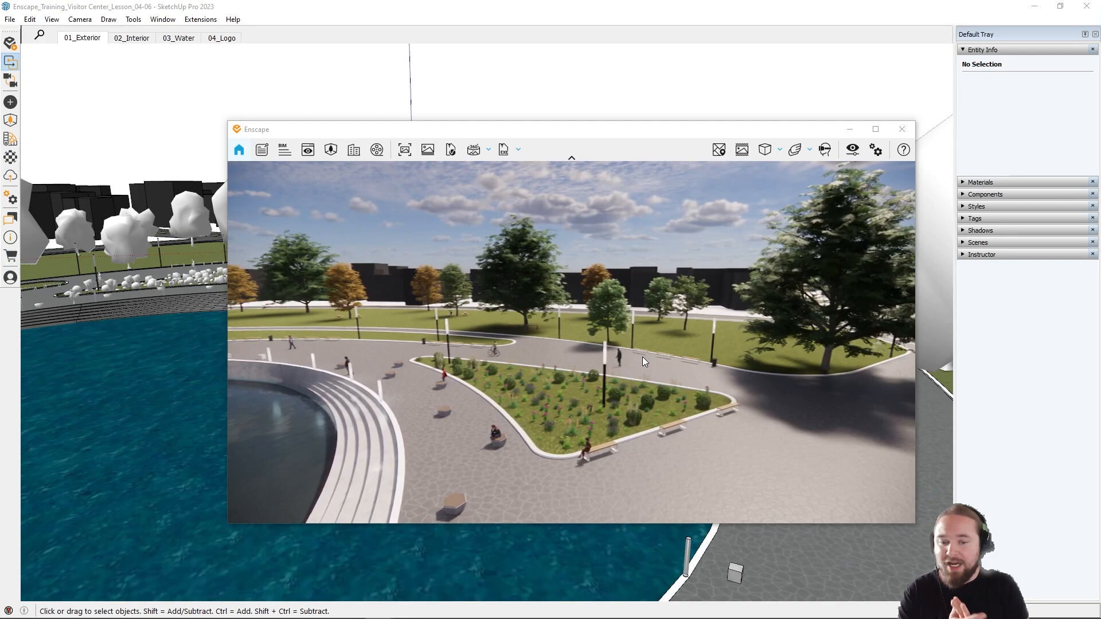
pyautogui.press('w')
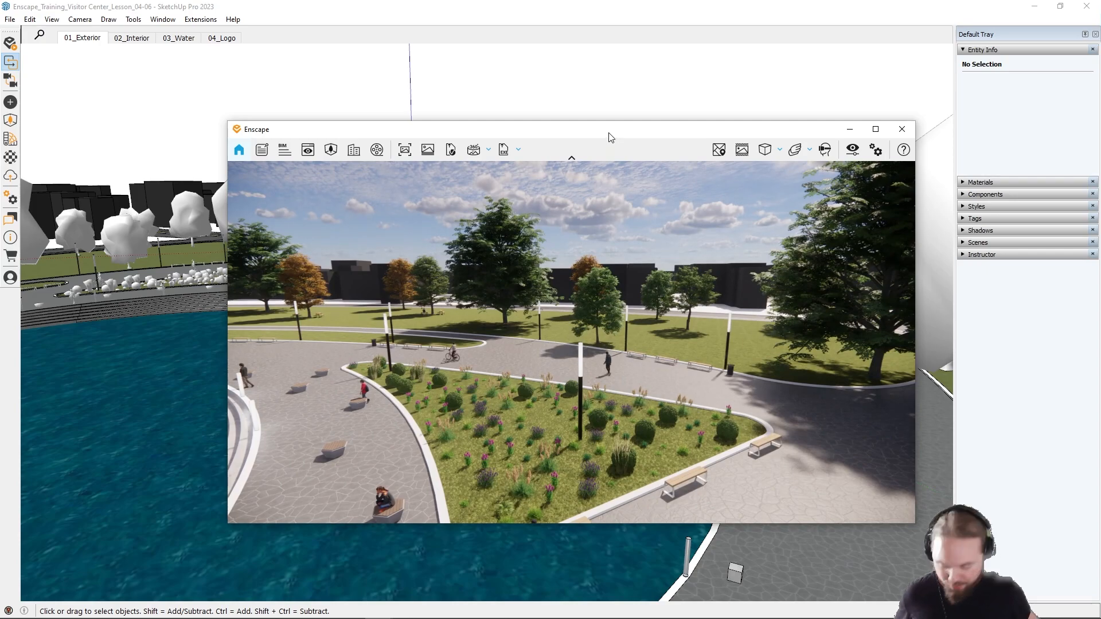
# Step: Arrange the Enscape and SketchUp windows side by side and turn on view synchronization
pyautogui.press('super+Right')
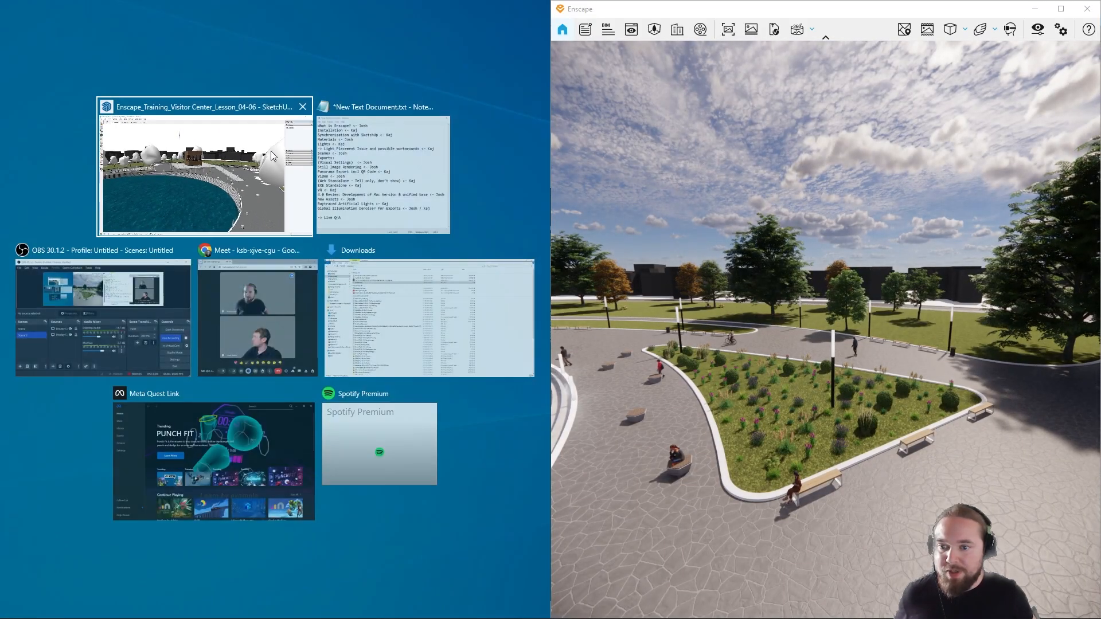
pyautogui.click(270, 150)
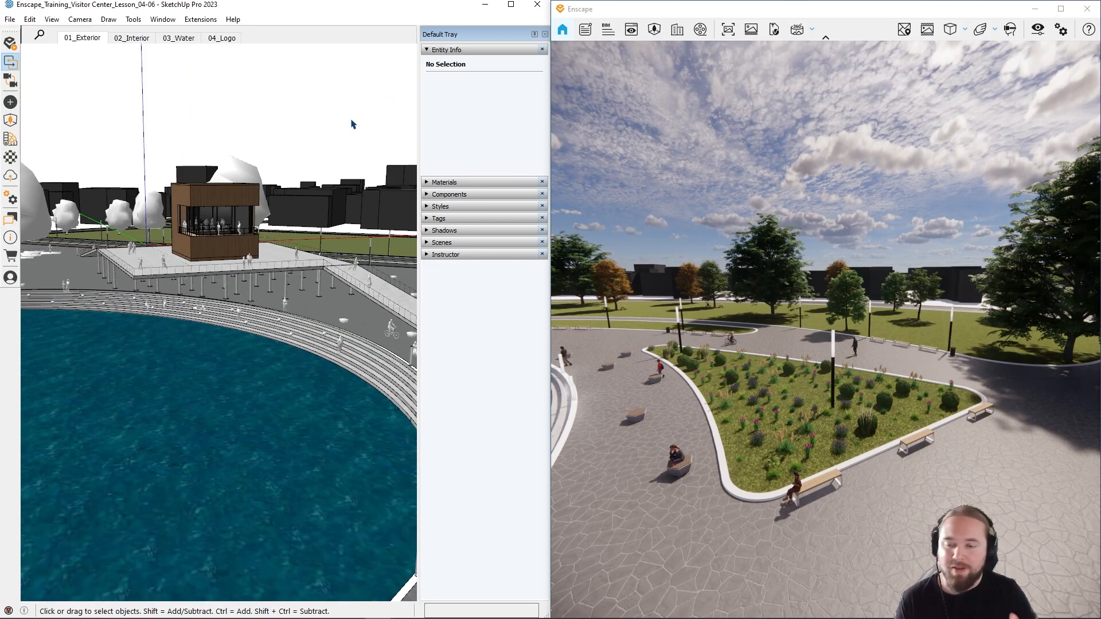
pyautogui.click(11, 81)
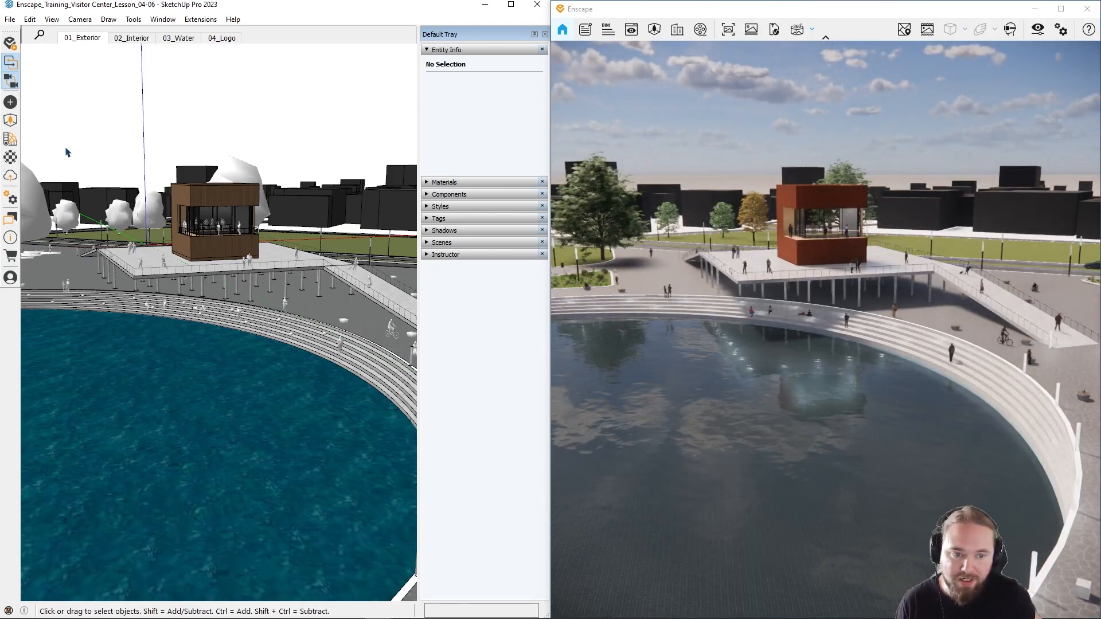
# Step: Orbit and zoom the SketchUp model around the pavilion and waterside steps to examine the synchronized Enscape view
pyautogui.scroll(2, 221, 406)
pyautogui.scroll(5, 236, 234)
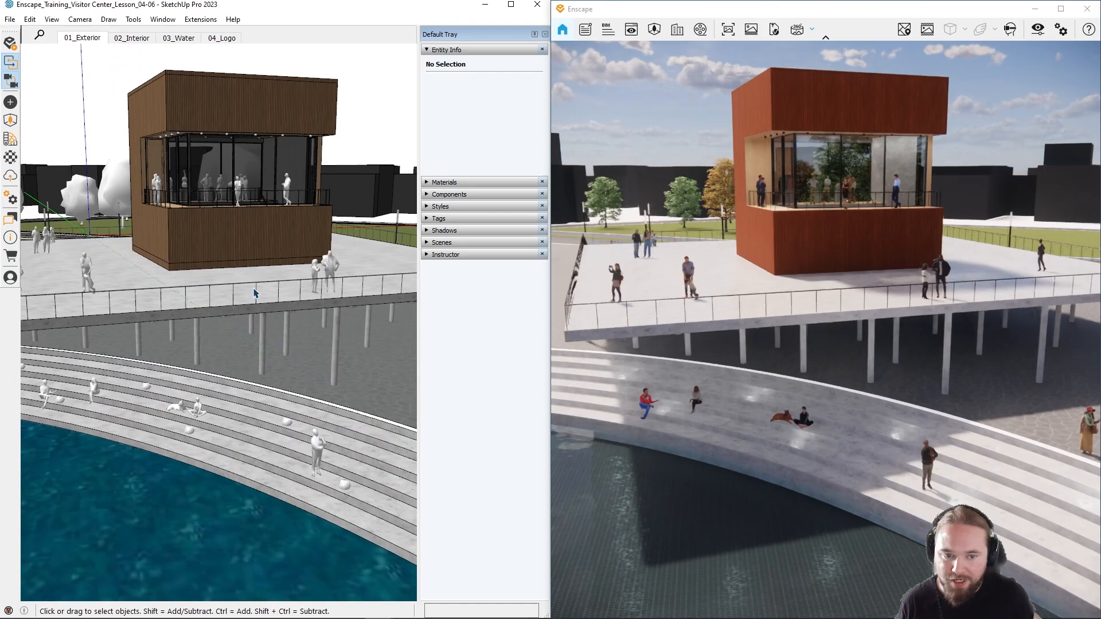
pyautogui.moveTo(255, 294); pyautogui.dragTo(144, 319, button='middle')
pyautogui.scroll(2, 261, 406)
pyautogui.moveTo(260, 405)
pyautogui.keyDown('shift'); pyautogui.mouseDown(button='middle')
pyautogui.moveTo(270, 303)
pyautogui.moveTo(165, 339)
pyautogui.moveTo(214, 337)
pyautogui.moveTo(281, 400)
pyautogui.mouseUp(button='middle'); pyautogui.keyUp('shift')
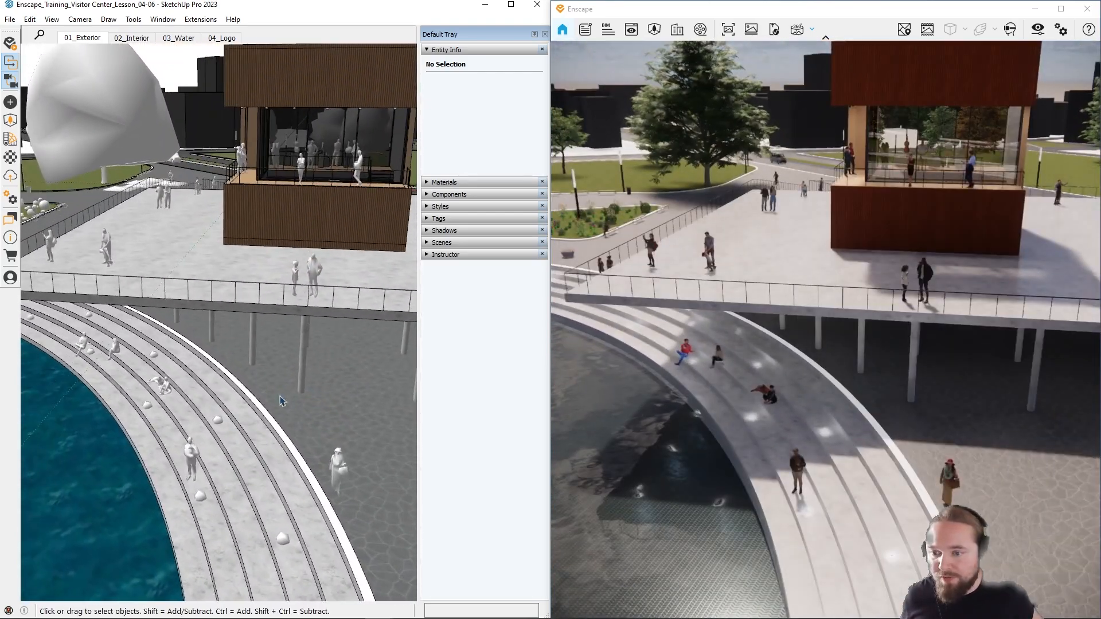
pyautogui.click(9, 82)
pyautogui.moveTo(172, 286)
pyautogui.mouseDown(button='middle')
pyautogui.moveTo(278, 370)
pyautogui.moveTo(290, 308)
pyautogui.moveTo(143, 300)
pyautogui.moveTo(219, 310)
pyautogui.moveTo(229, 364)
pyautogui.moveTo(260, 373)
pyautogui.moveTo(176, 349)
pyautogui.mouseUp(button='middle')
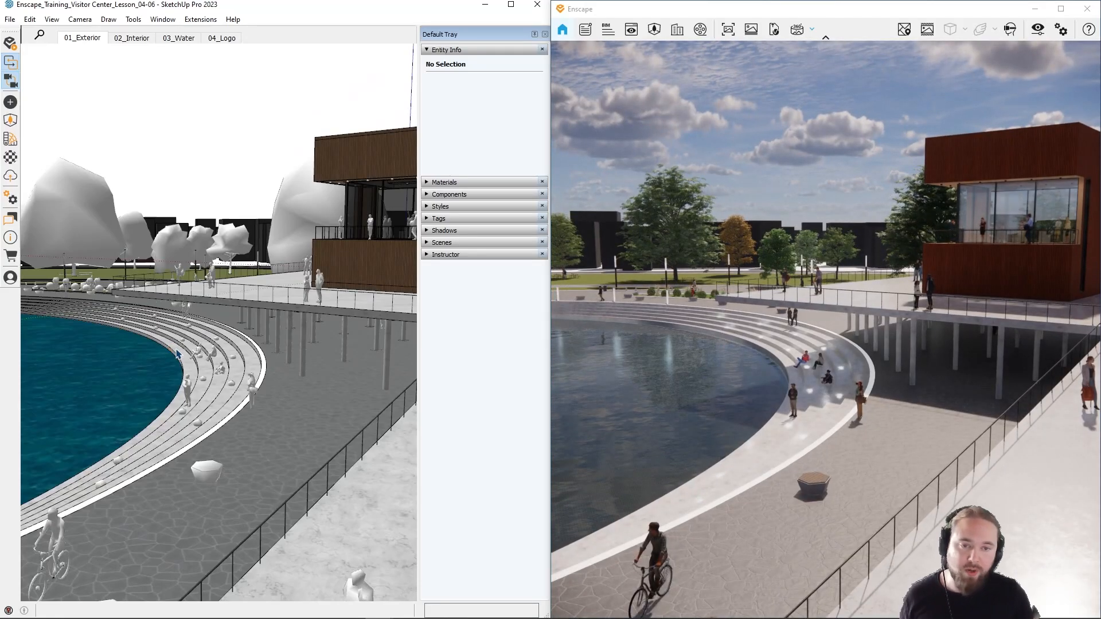
pyautogui.scroll(2, 178, 358)
pyautogui.moveTo(178, 358)
pyautogui.mouseDown(button='middle')
pyautogui.moveTo(192, 390)
pyautogui.moveTo(215, 378)
pyautogui.moveTo(247, 412)
pyautogui.moveTo(195, 476)
pyautogui.mouseUp(button='middle')
pyautogui.scroll(-4, 183, 388)
pyautogui.scroll(5, 186, 387)
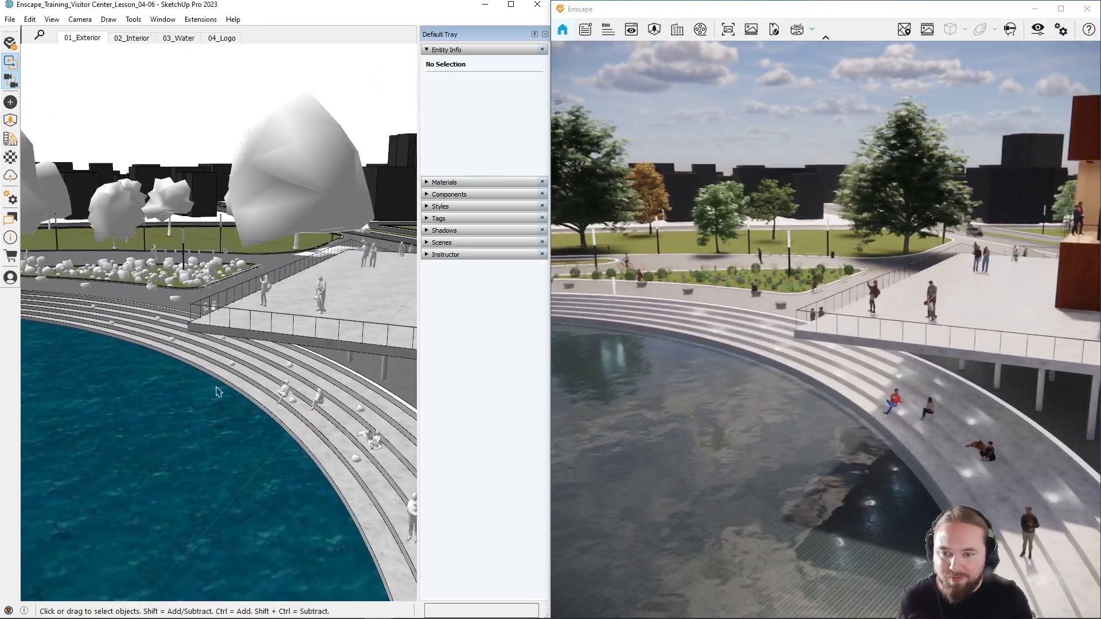
# Step: Turn off view synchronization and move independently through the Enscape render to the terrace beside the Visitor Center
pyautogui.click(10, 81)
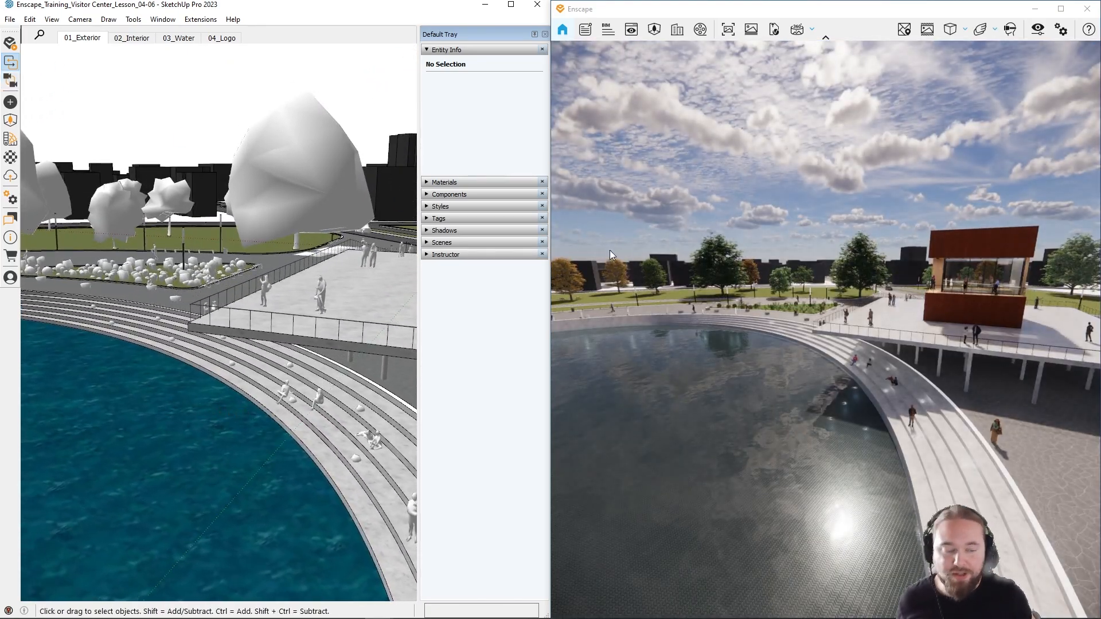
pyautogui.click(748, 297)
pyautogui.press('w')
pyautogui.moveTo(747, 296)
pyautogui.mouseDown()
pyautogui.moveTo(883, 300)
pyautogui.moveTo(747, 297)
pyautogui.mouseUp()
pyautogui.press('w')
pyautogui.press('s')
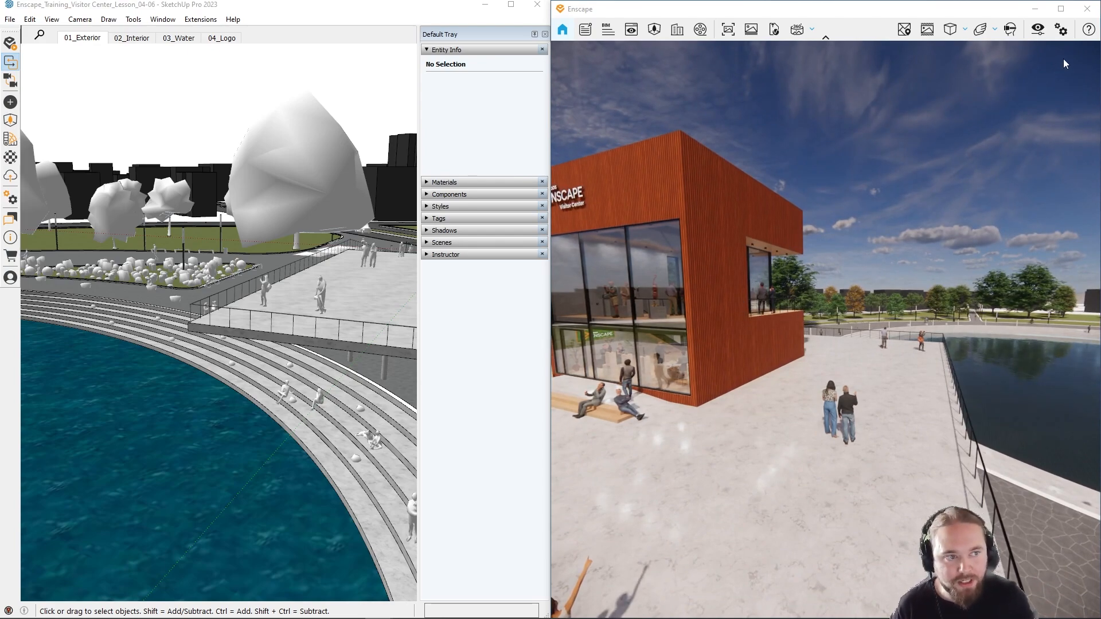
# Step: Review the navigation controls in the Enscape help while the render window is widened, then close the help and narrow the window
pyautogui.click(1088, 30)
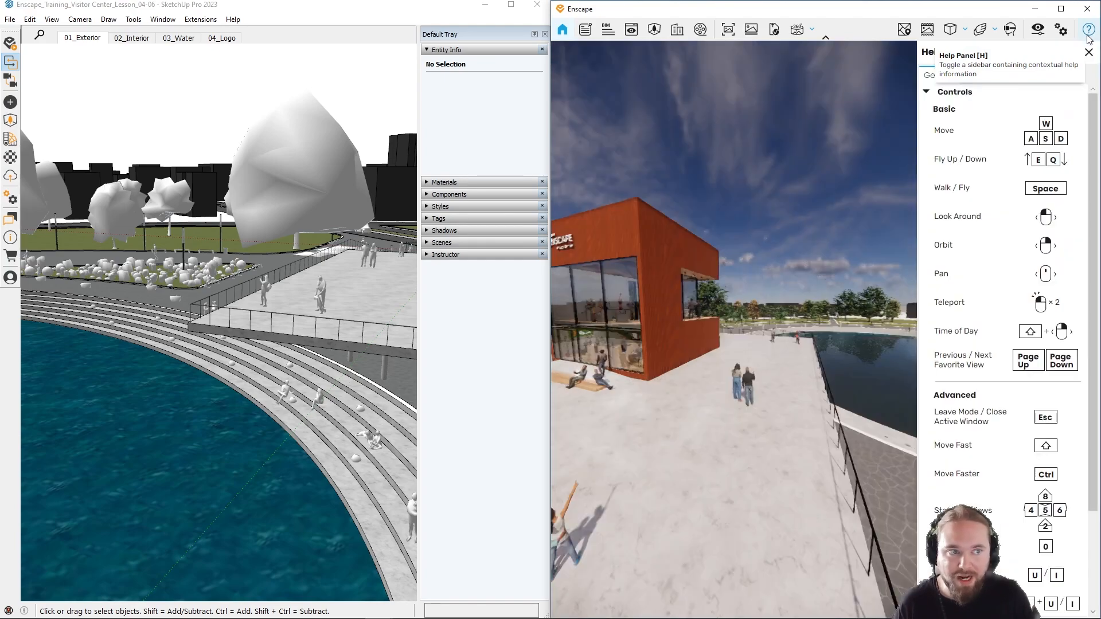
pyautogui.moveTo(549, 299); pyautogui.dragTo(451, 301)
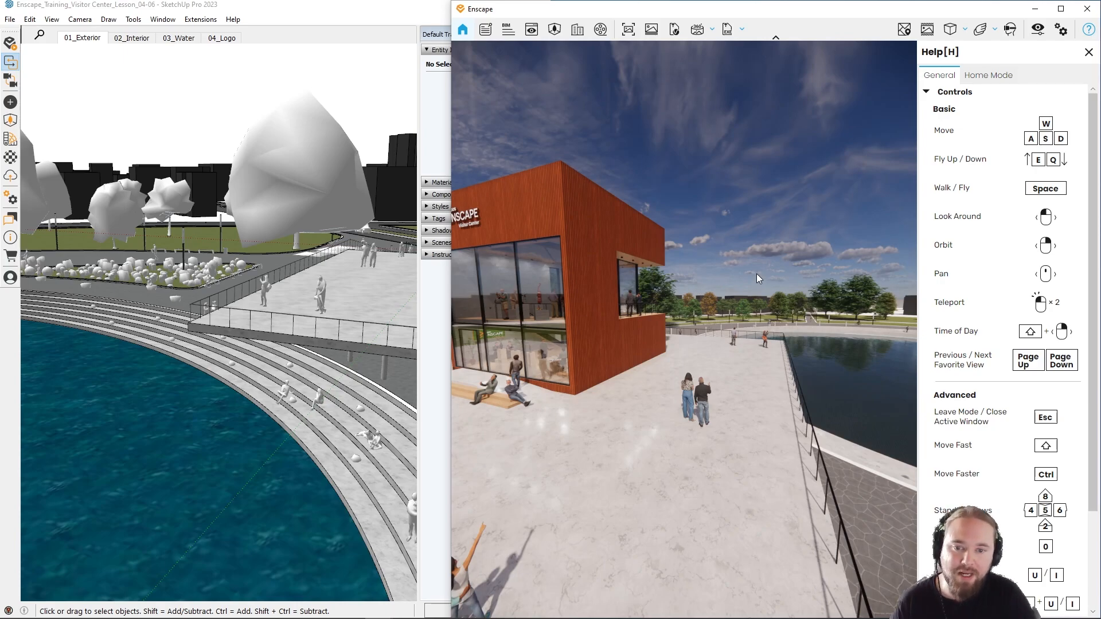
pyautogui.moveTo(754, 273)
pyautogui.keyDown('shift'); pyautogui.mouseDown(button='right')
pyautogui.moveTo(653, 274)
pyautogui.moveTo(749, 280)
pyautogui.mouseUp(button='right'); pyautogui.keyUp('shift')
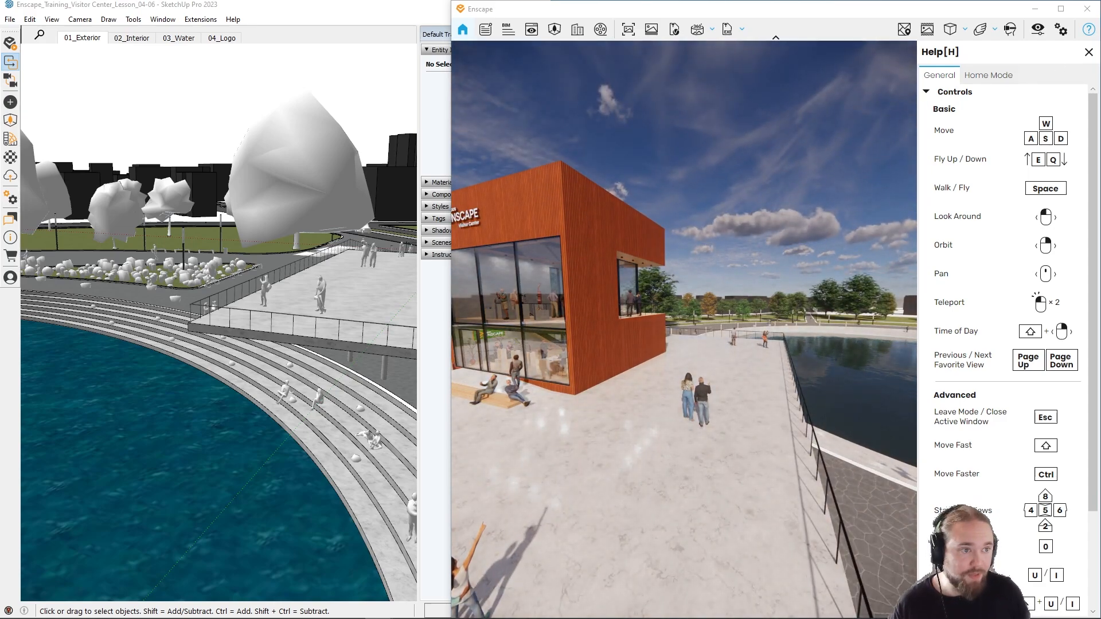
pyautogui.click(1088, 51)
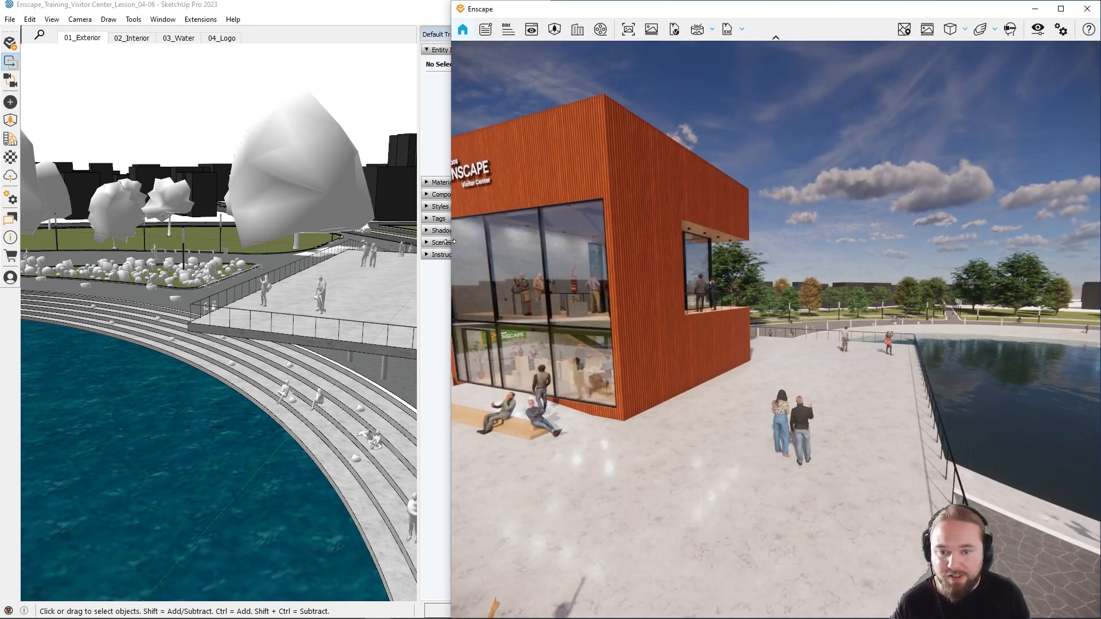
pyautogui.moveTo(452, 253); pyautogui.dragTo(517, 261)
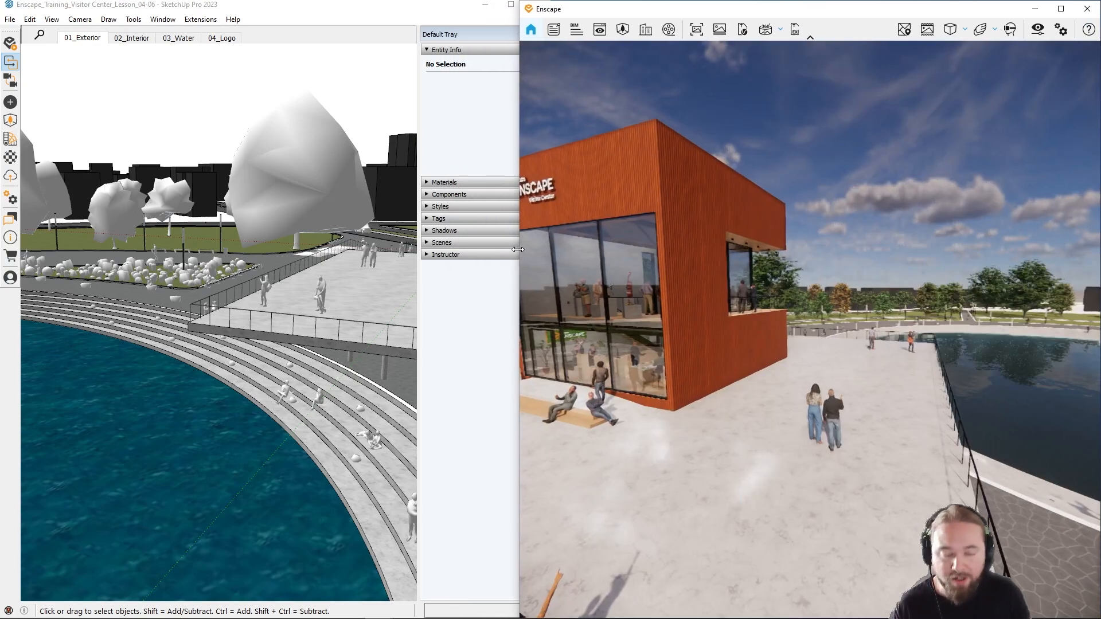
# Step: Show SketchUp's Shadows settings and shift the sun to a morning time and an earlier date in the year
pyautogui.click(427, 231)
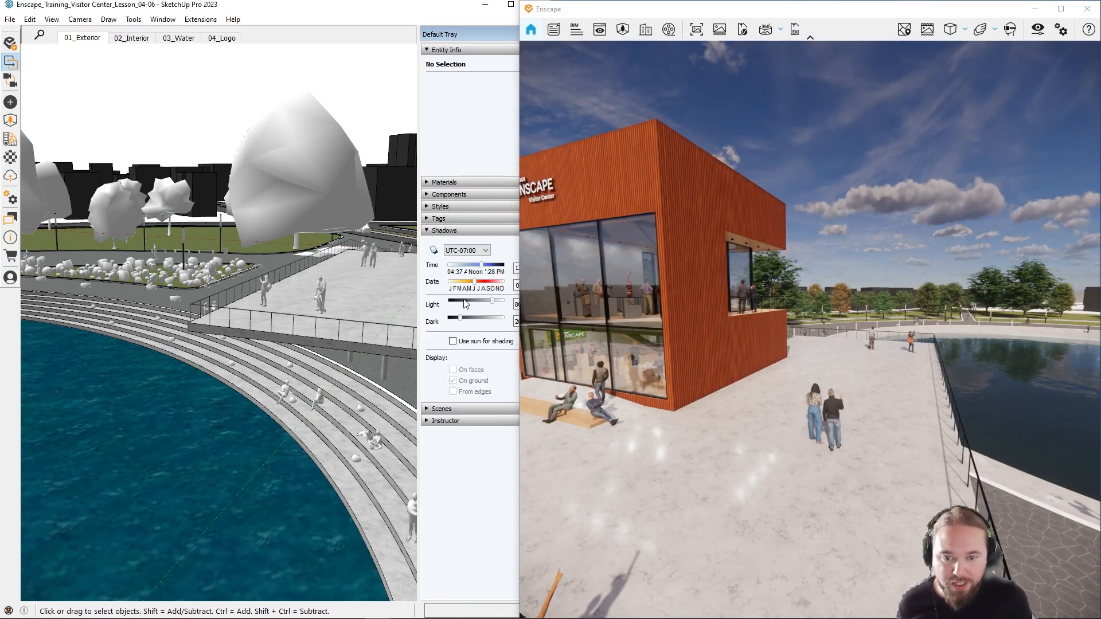
pyautogui.moveTo(484, 266)
pyautogui.mouseDown()
pyautogui.moveTo(502, 276)
pyautogui.moveTo(468, 277)
pyautogui.moveTo(515, 290)
pyautogui.moveTo(463, 282)
pyautogui.mouseUp()
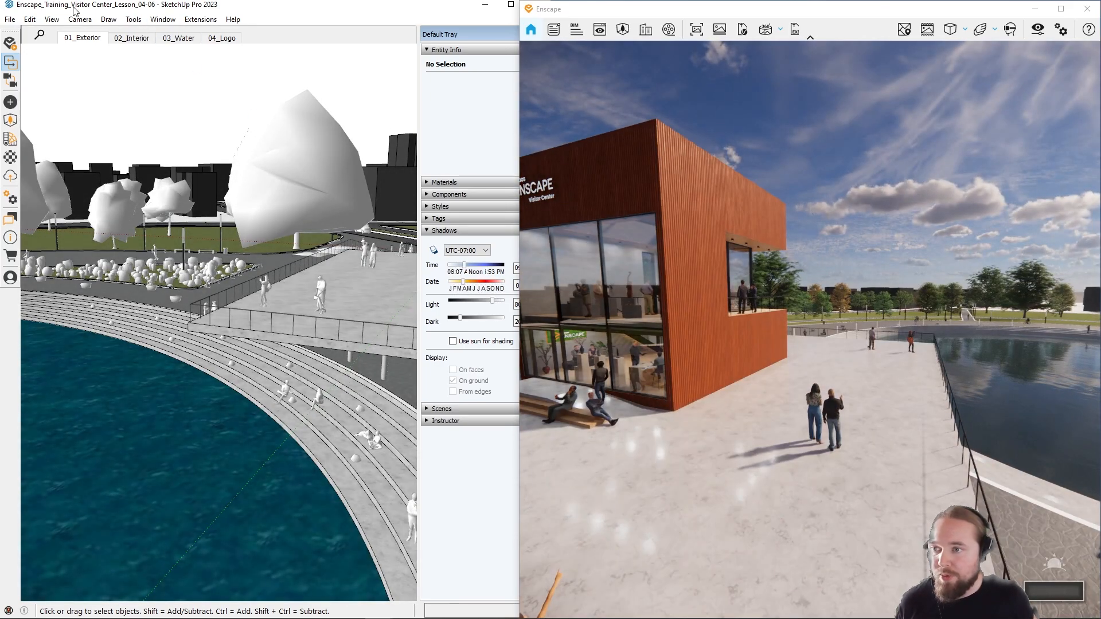
# Step: Look up SketchUp's geo-location options for the model and leave them without choosing one
pyautogui.click(9, 19)
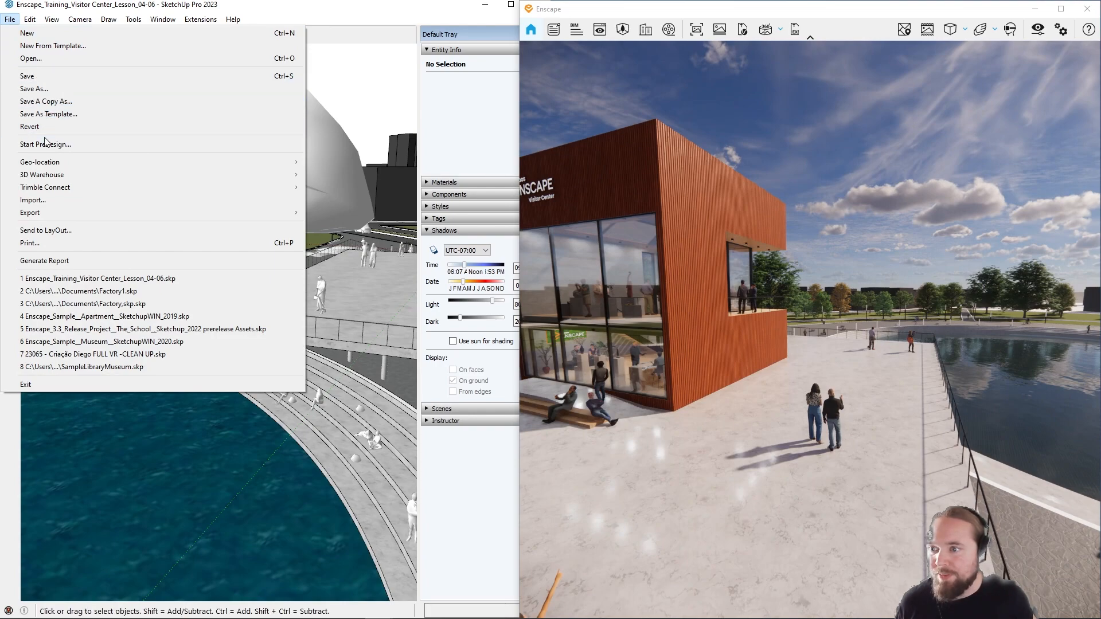
pyautogui.moveTo(96, 164)
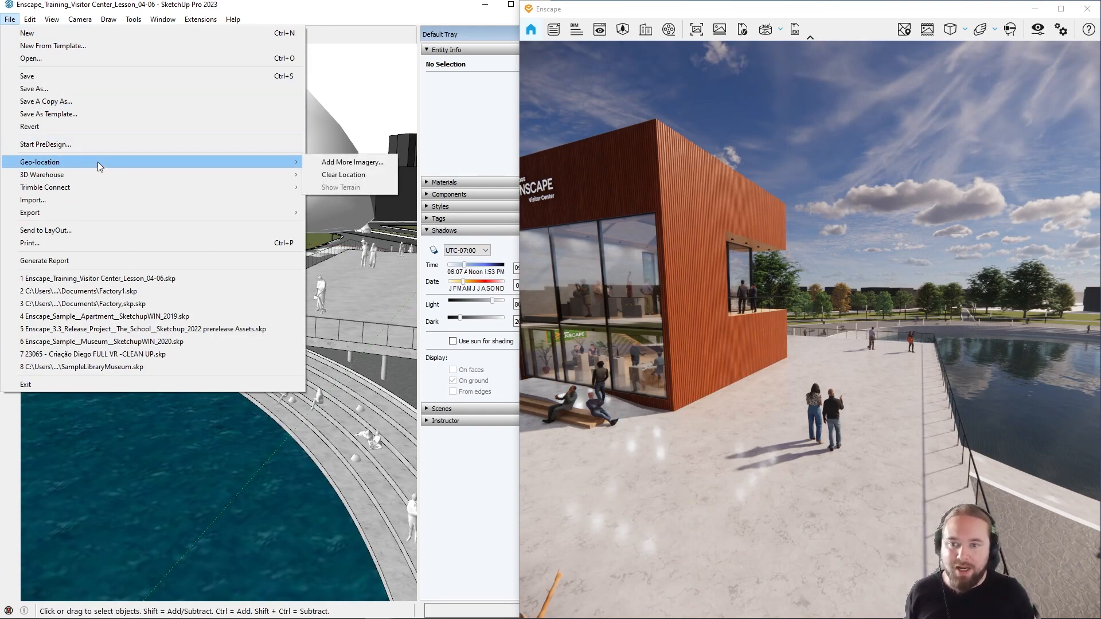
pyautogui.click(401, 13)
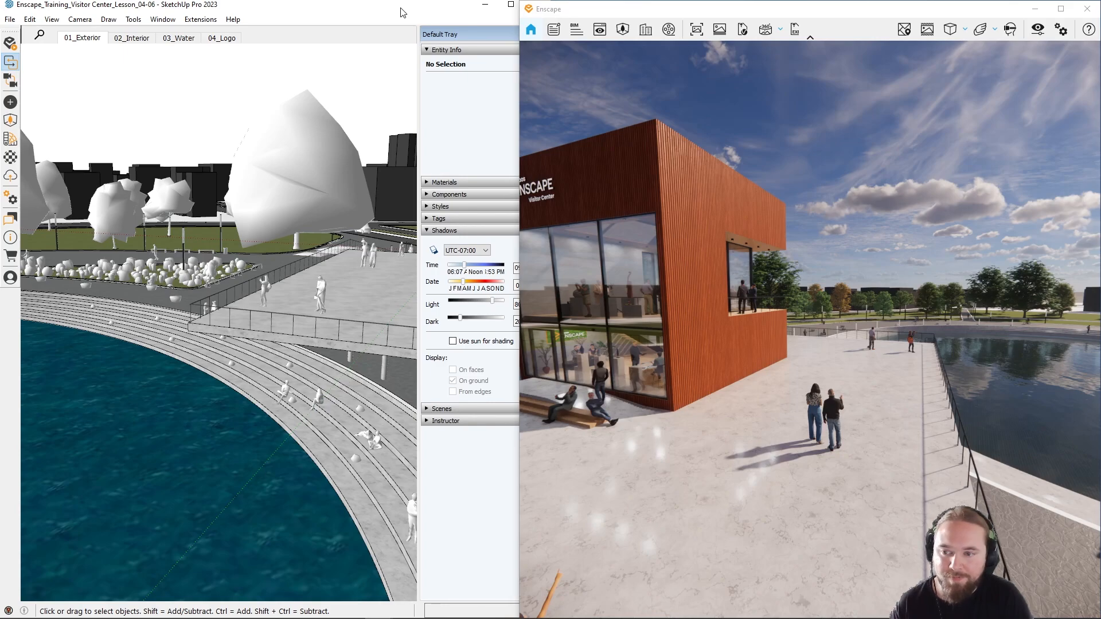
# Step: View the SketchUp scenes 02_Interior, 01_Exterior and 03_Water one after another alongside the Enscape render
pyautogui.click(128, 40)
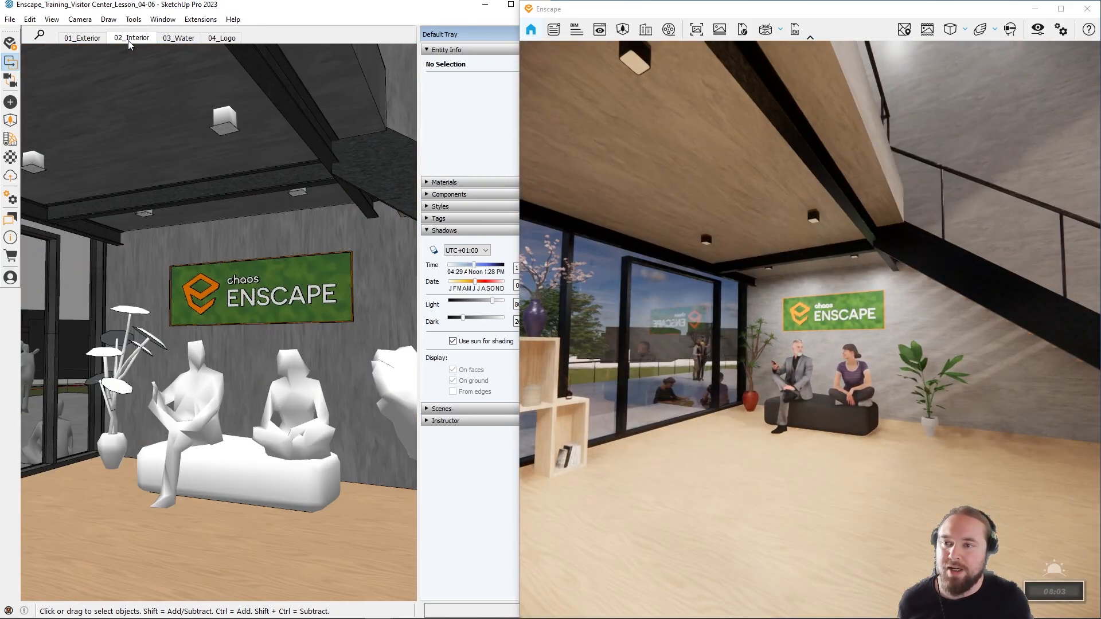
pyautogui.click(88, 39)
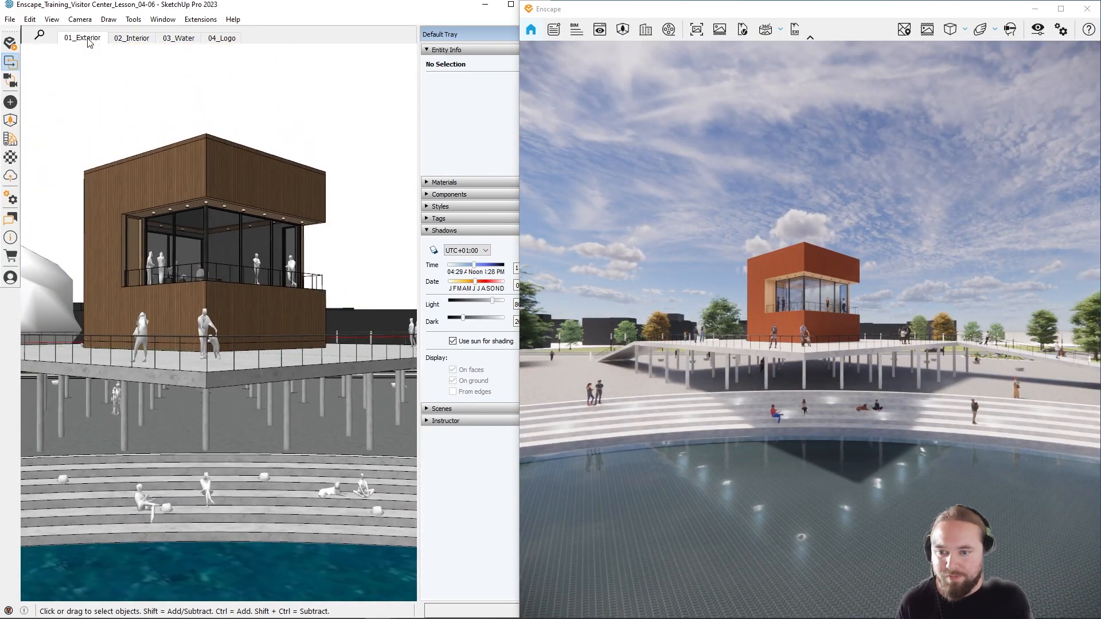
pyautogui.click(179, 38)
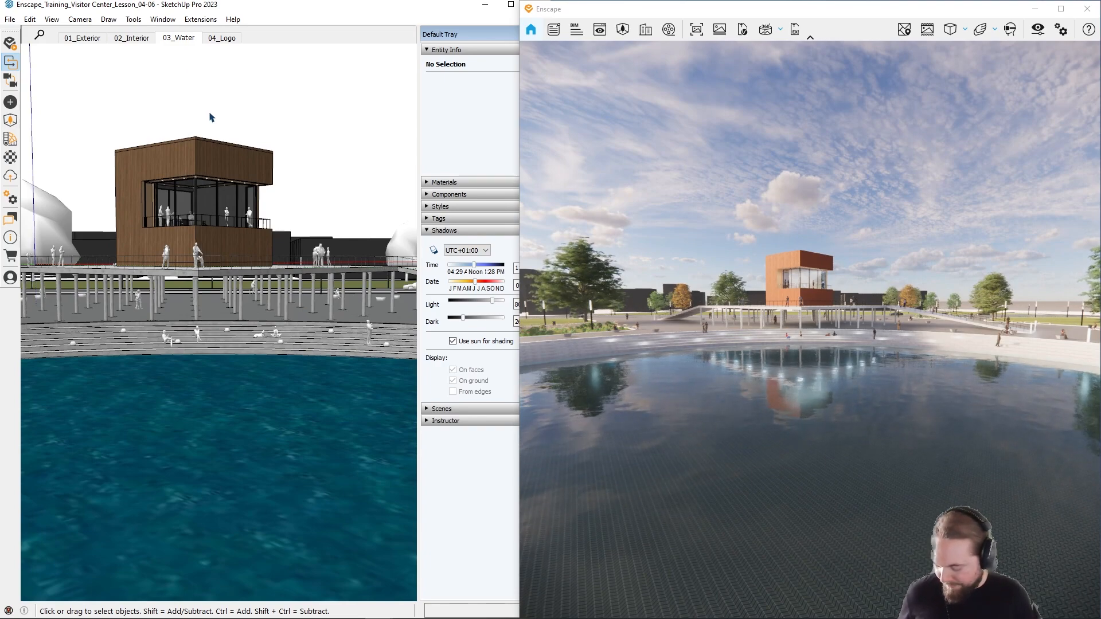
# Step: Show Enscape's View Management and switch through the saved interior, exterior, logo and water views, ending on 01_Exterior
pyautogui.click(599, 29)
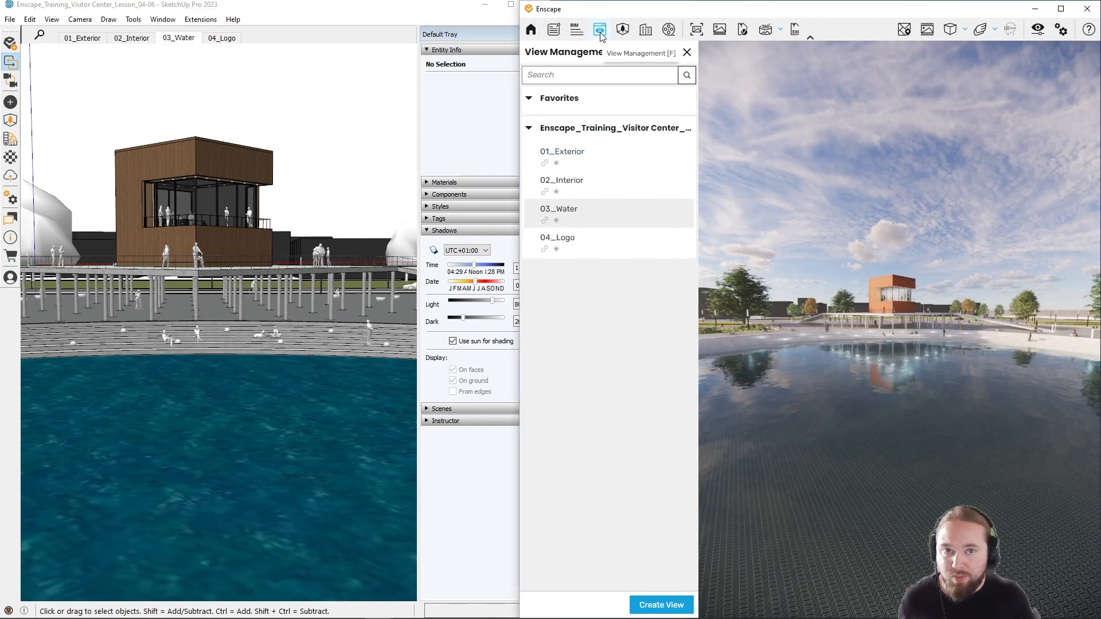
pyautogui.click(603, 178)
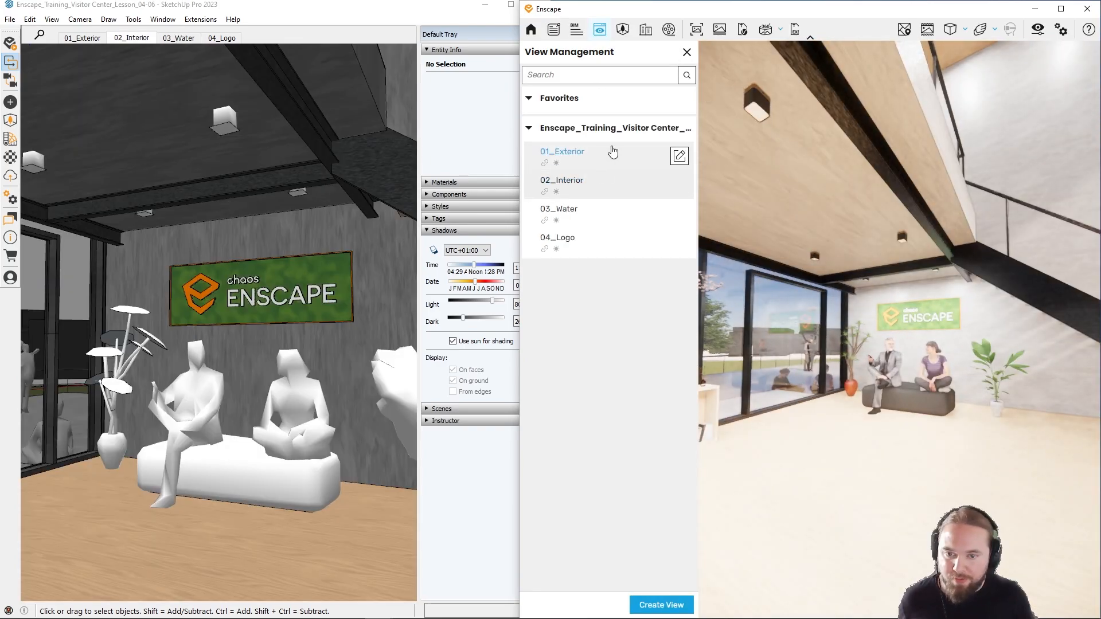
pyautogui.click(608, 153)
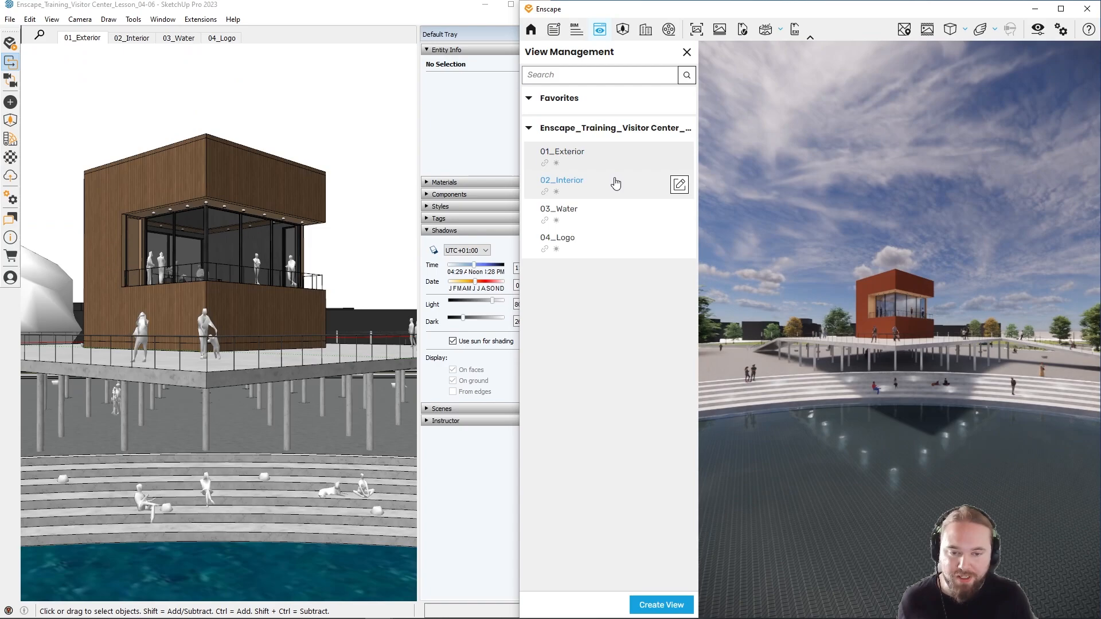
pyautogui.click(586, 239)
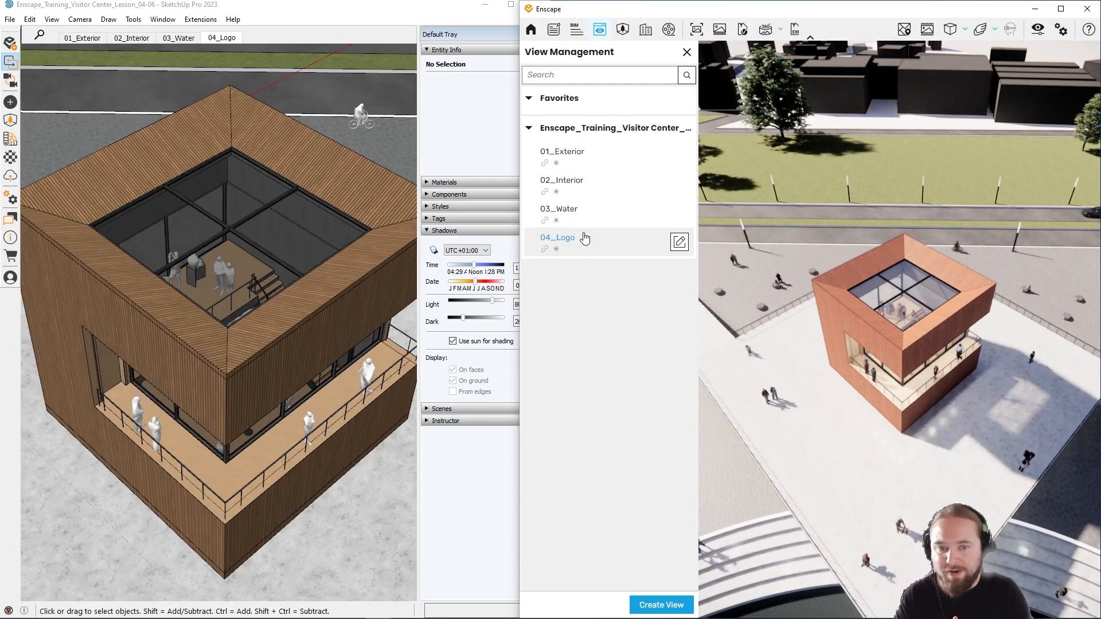
pyautogui.click(562, 212)
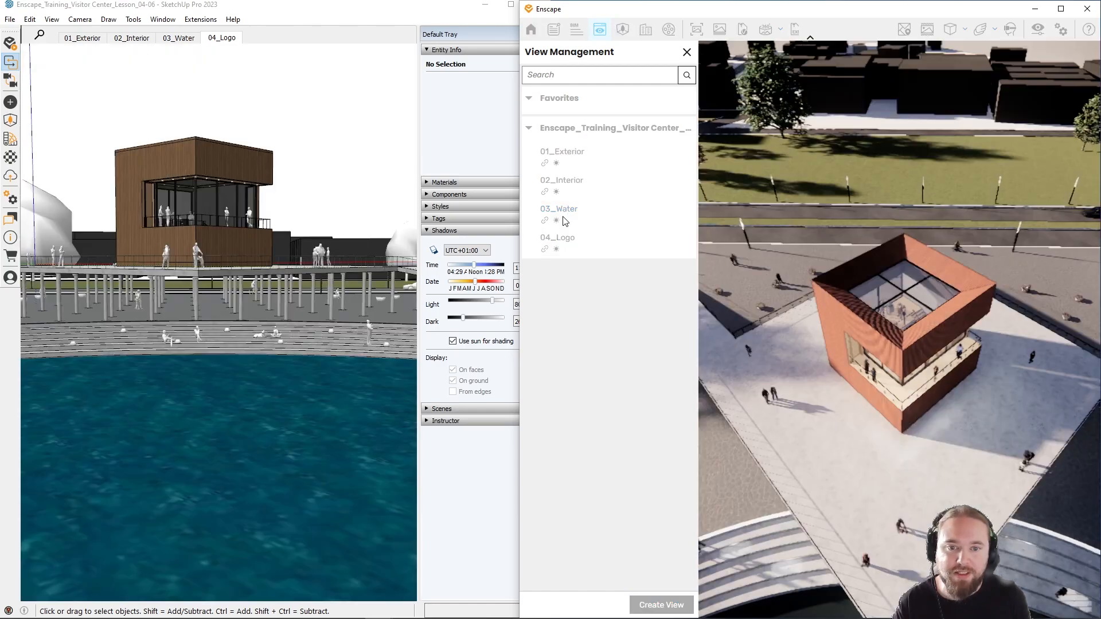
pyautogui.click(572, 195)
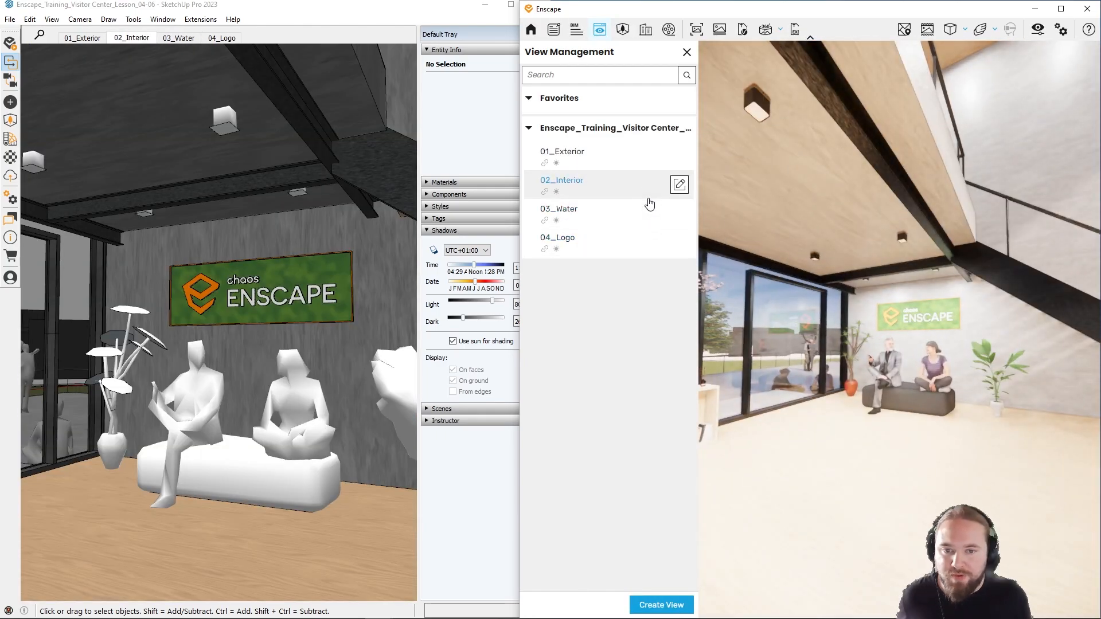
pyautogui.click(631, 158)
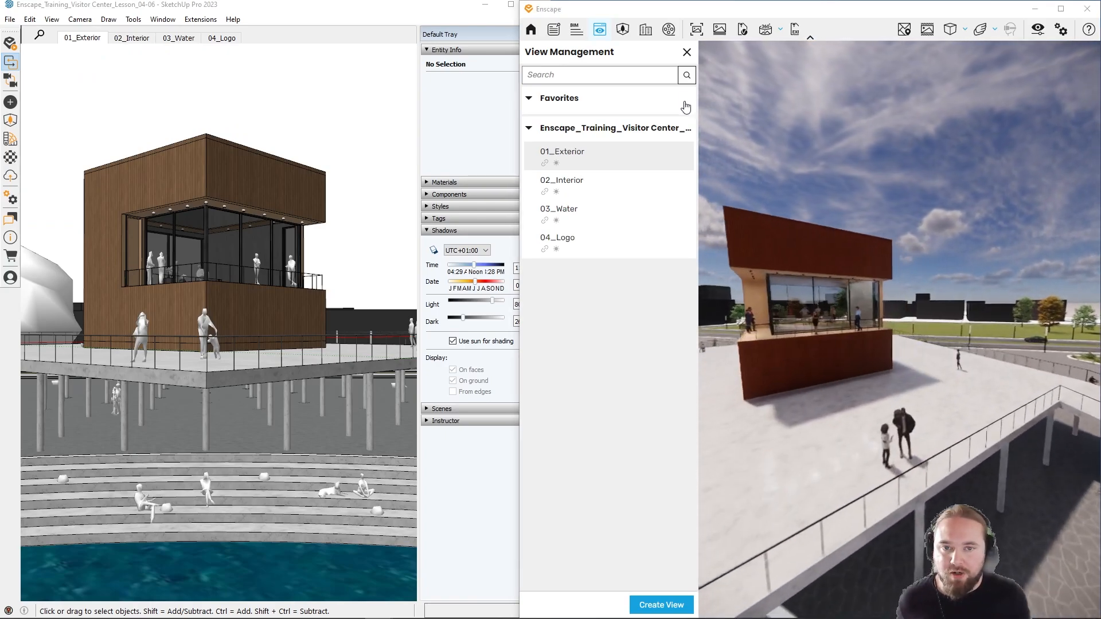
# Step: Close View Management and move the Enscape camera around the building to see another side of it
pyautogui.click(686, 52)
pyautogui.press('a')
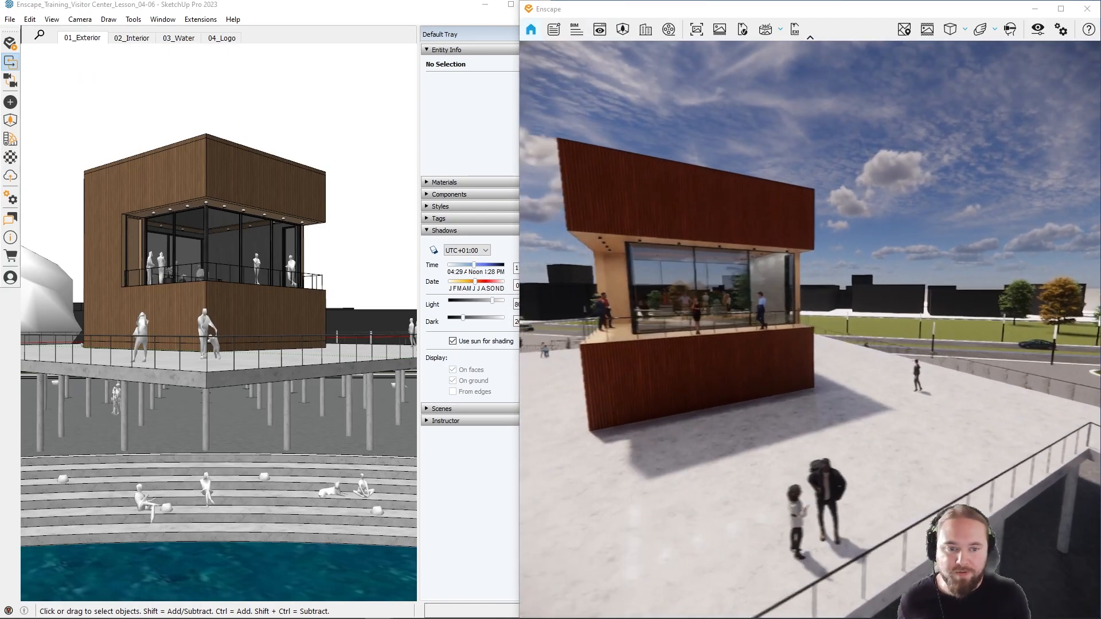
pyautogui.moveTo(682, 149); pyautogui.dragTo(734, 145, button='right')
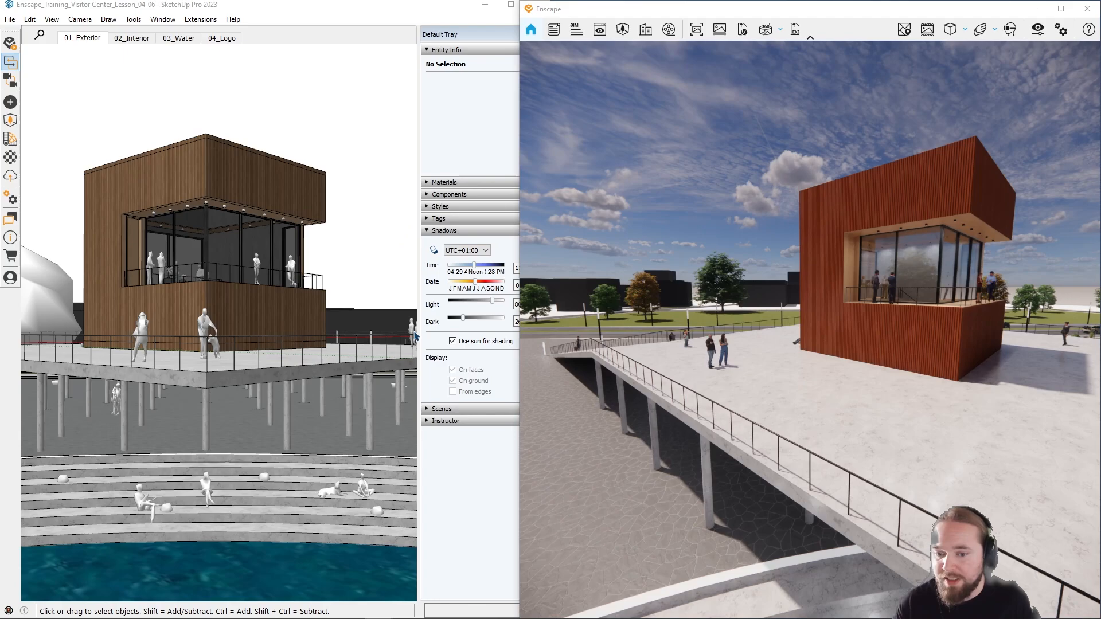
# Step: Demonstrate Live Updates by hiding the visitor center group in SketchUp, undo the hiding, and resume Live Updates
pyautogui.rightClick(284, 301)
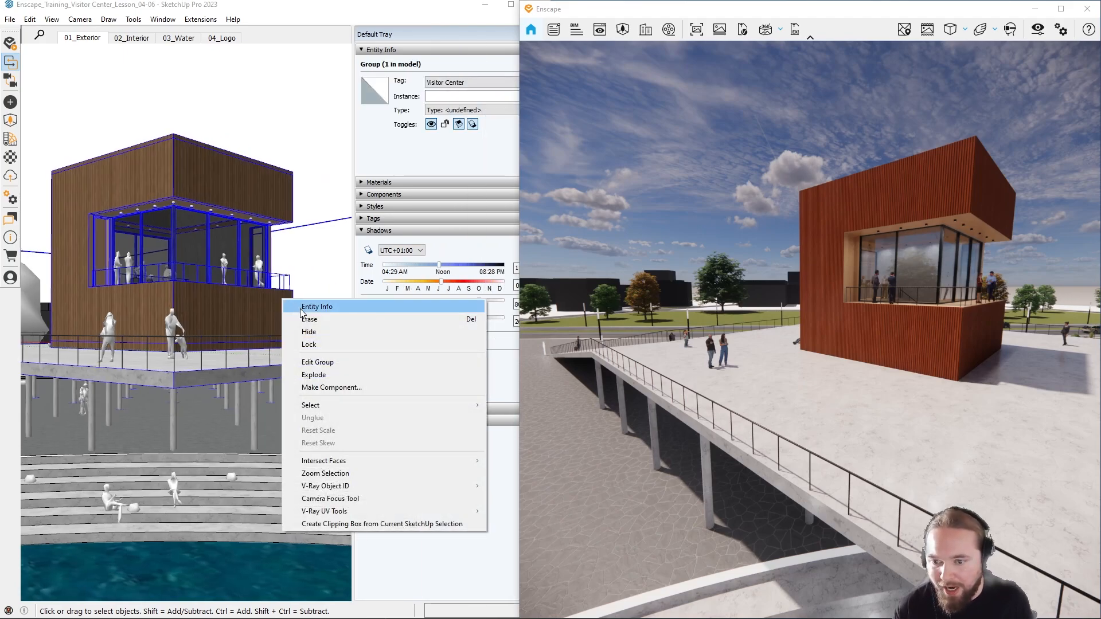
pyautogui.click(319, 332)
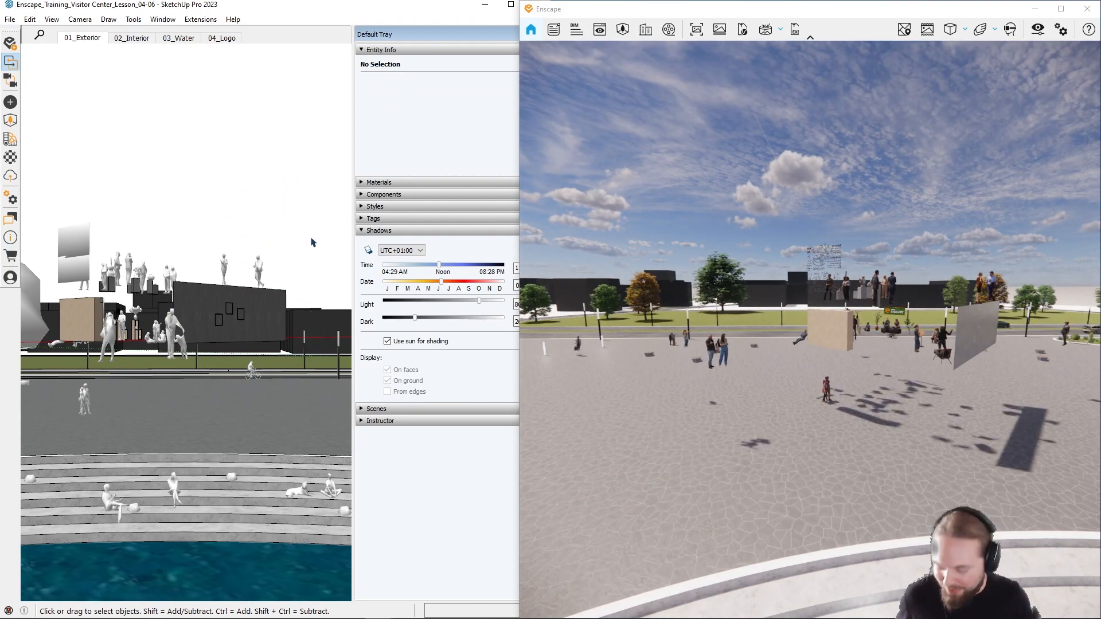
pyautogui.hotkey('ctrl', 'z')
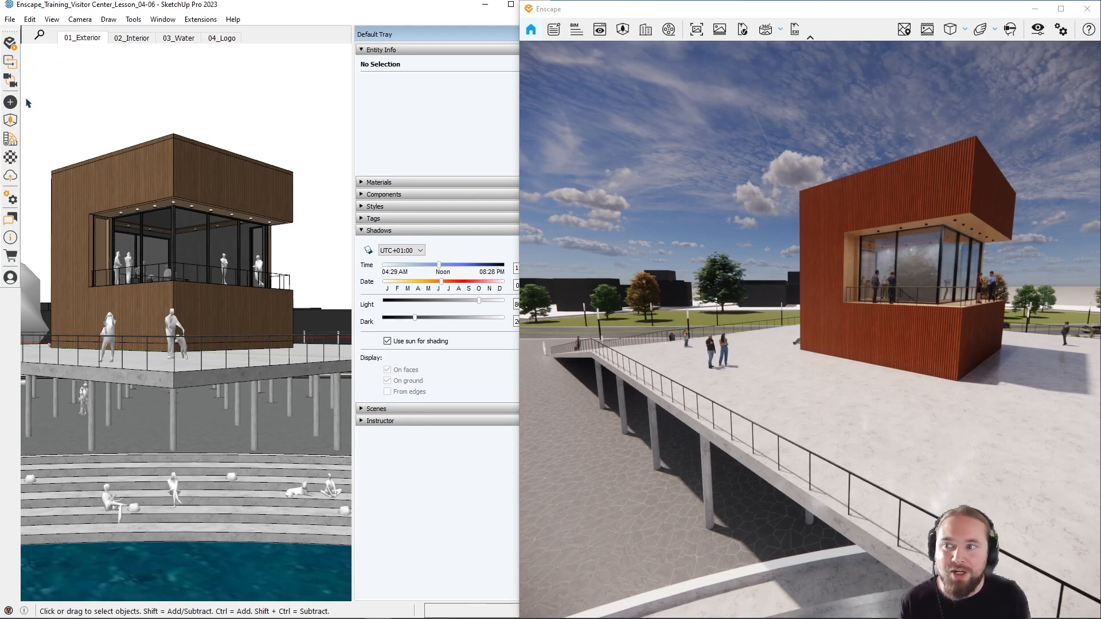
pyautogui.click(11, 62)
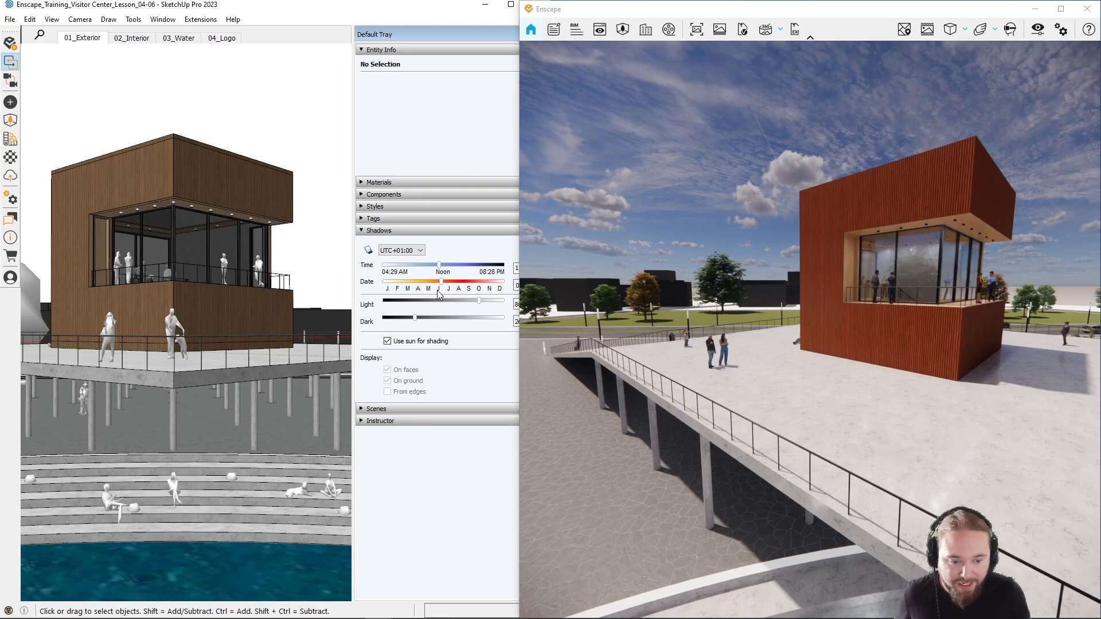
# Step: Fly the Enscape camera across the plaza and down to the lavender planting in the lawn
pyautogui.moveTo(602, 356); pyautogui.dragTo(607, 407)
pyautogui.press('a')
pyautogui.press('a')
pyautogui.press('q')
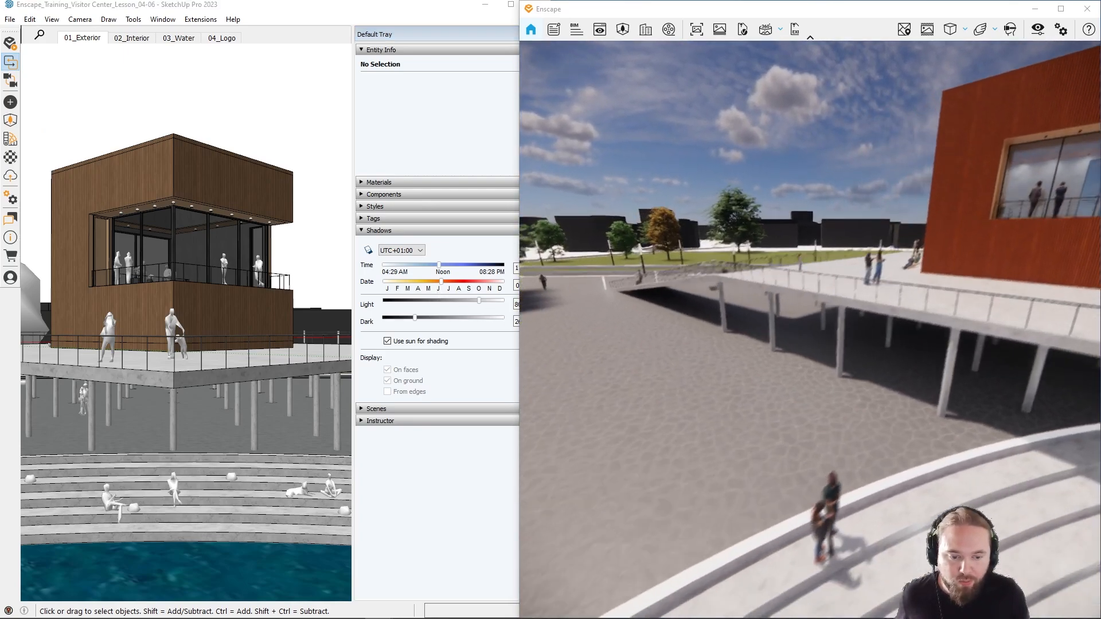
pyautogui.press('a')
pyautogui.moveTo(592, 359)
pyautogui.mouseDown()
pyautogui.moveTo(601, 339)
pyautogui.moveTo(568, 345)
pyautogui.moveTo(606, 332)
pyautogui.mouseUp()
pyautogui.press('s')
pyautogui.press('a')
pyautogui.press('e')
pyautogui.press('w')
pyautogui.press('w')
pyautogui.press('a')
pyautogui.press('s')
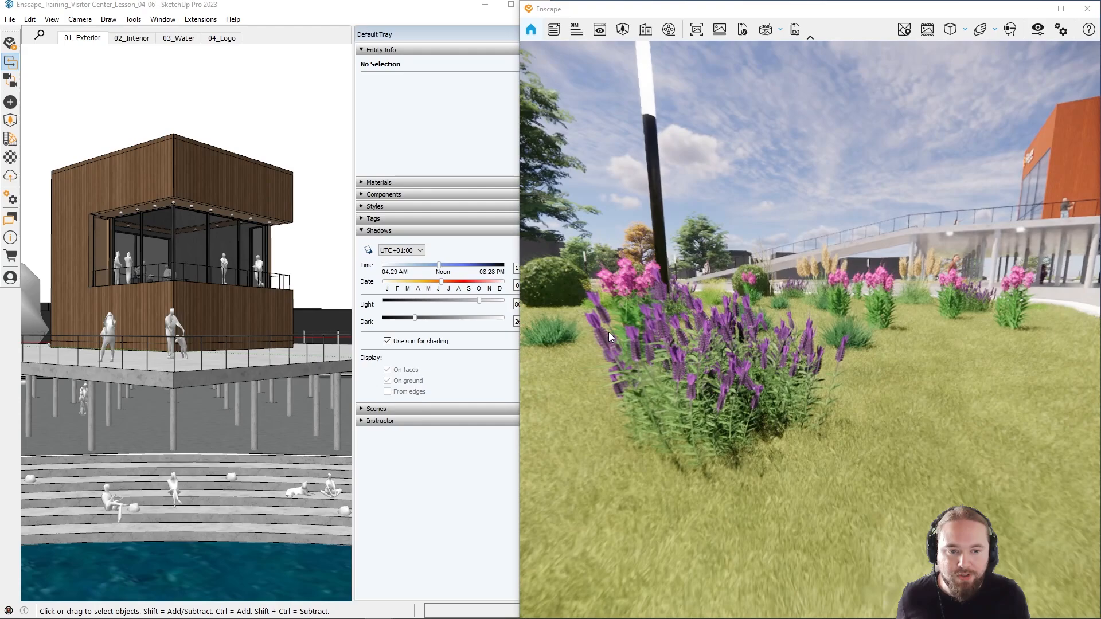
pyautogui.moveTo(608, 332)
pyautogui.keyDown('shift'); pyautogui.mouseDown(button='right')
pyautogui.moveTo(599, 332)
pyautogui.moveTo(628, 330)
pyautogui.mouseUp(button='right'); pyautogui.keyUp('shift')
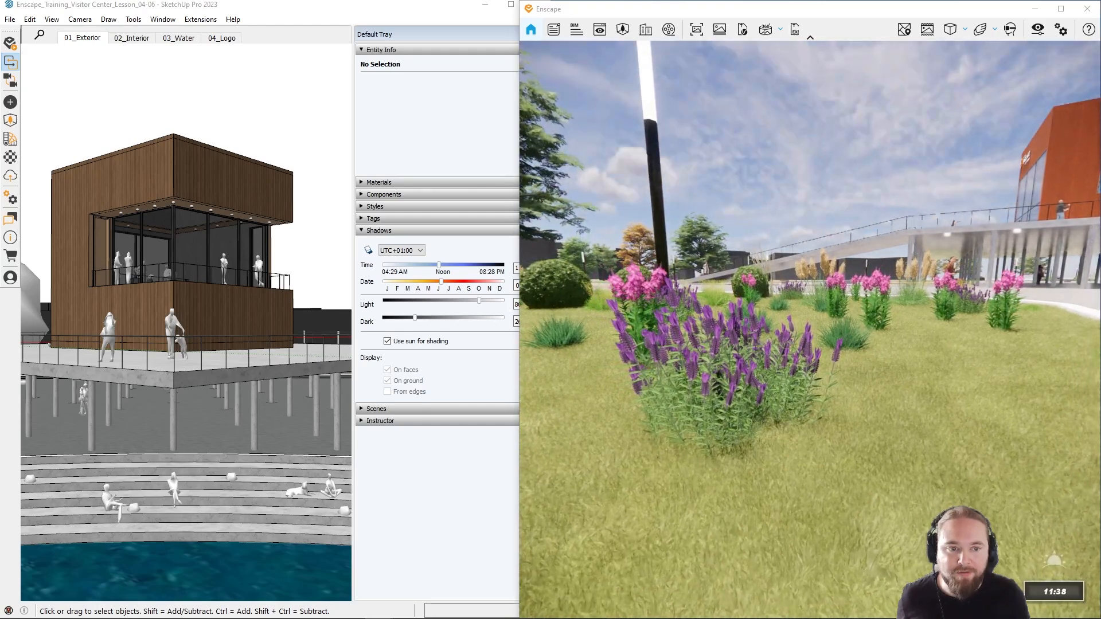
# Step: Move the Enscape camera back over the paving and up close to the ornamental grasses to inspect the vegetation and plaza edge
pyautogui.press('d')
pyautogui.press('s')
pyautogui.press('d')
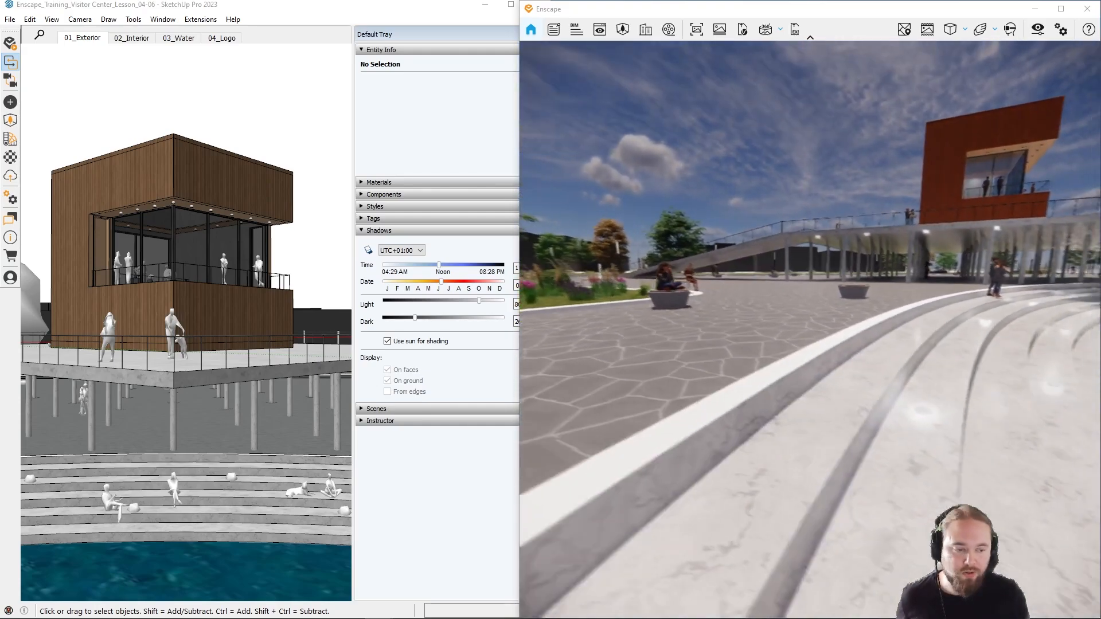
pyautogui.moveTo(628, 330)
pyautogui.mouseDown()
pyautogui.moveTo(640, 330)
pyautogui.moveTo(626, 336)
pyautogui.mouseUp()
pyautogui.press('s')
pyautogui.press('w')
pyautogui.moveTo(627, 336)
pyautogui.keyDown('shift'); pyautogui.mouseDown(button='right')
pyautogui.moveTo(654, 336)
pyautogui.moveTo(631, 336)
pyautogui.mouseUp(button='right'); pyautogui.keyUp('shift')
pyautogui.moveTo(630, 336)
pyautogui.mouseDown()
pyautogui.moveTo(642, 345)
pyautogui.moveTo(615, 332)
pyautogui.moveTo(634, 332)
pyautogui.mouseUp()
pyautogui.press('w')
pyautogui.press('d')
pyautogui.press('e')
pyautogui.press('w')
pyautogui.press('a')
pyautogui.press('w')
pyautogui.press('s')
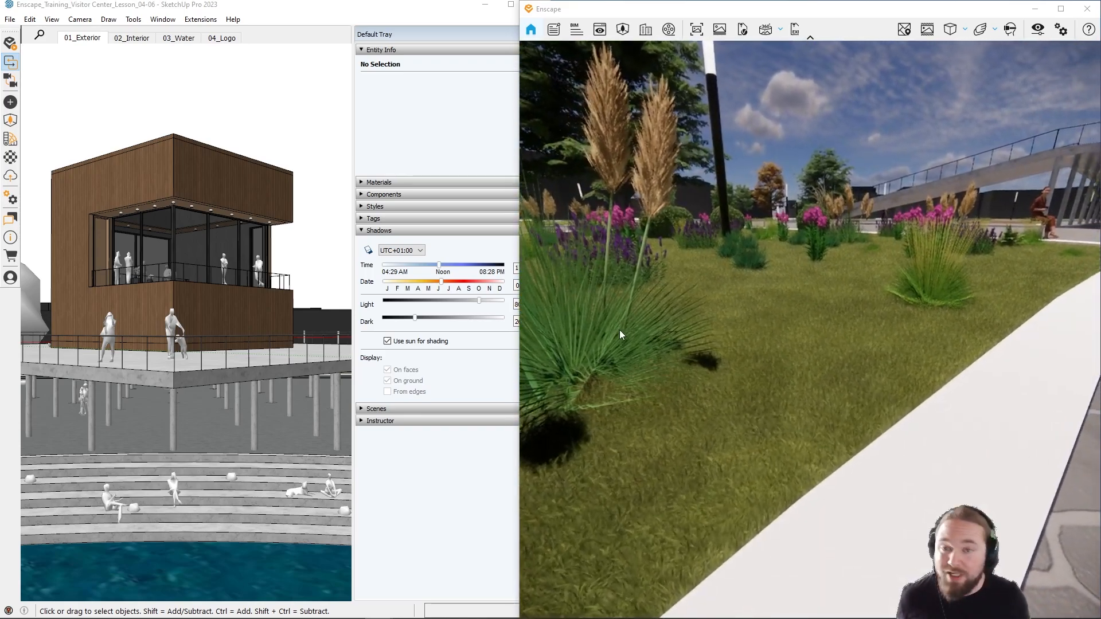
pyautogui.press('d')
pyautogui.press('s')
pyautogui.press('e')
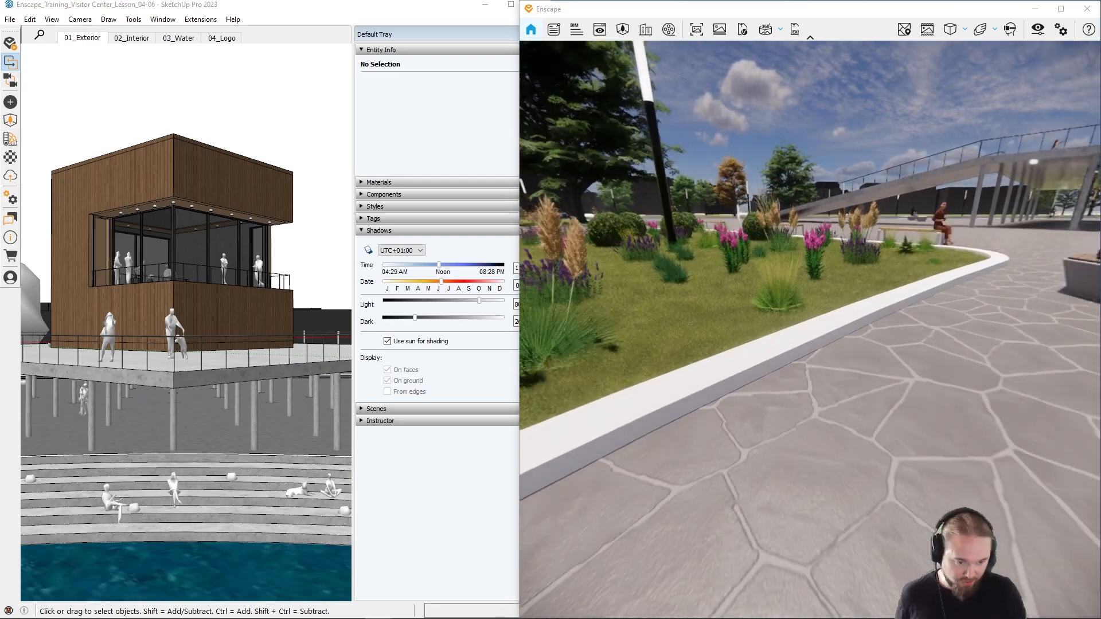
pyautogui.moveTo(701, 368); pyautogui.dragTo(725, 372)
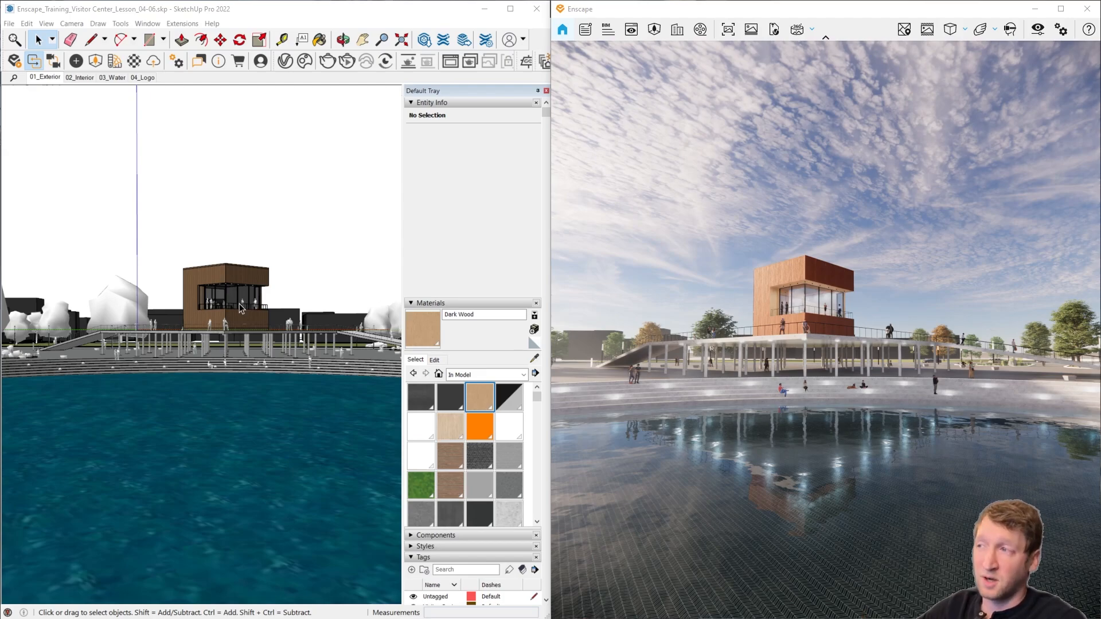
# Step: Frame the wooden building closely in SketchUp and bring the Enscape camera up to its glazed balcony corner
pyautogui.scroll(6, 213, 315)
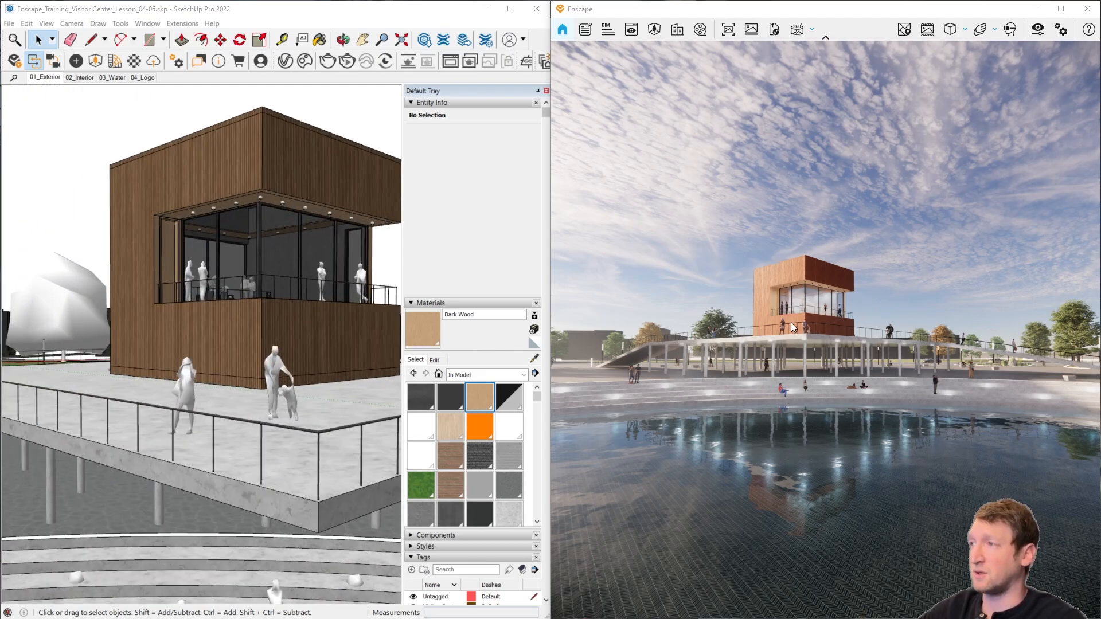
pyautogui.press('w')
pyautogui.moveTo(791, 323)
pyautogui.mouseDown()
pyautogui.moveTo(781, 326)
pyautogui.moveTo(824, 324)
pyautogui.moveTo(803, 324)
pyautogui.mouseUp()
pyautogui.press('w')
pyautogui.press('s')
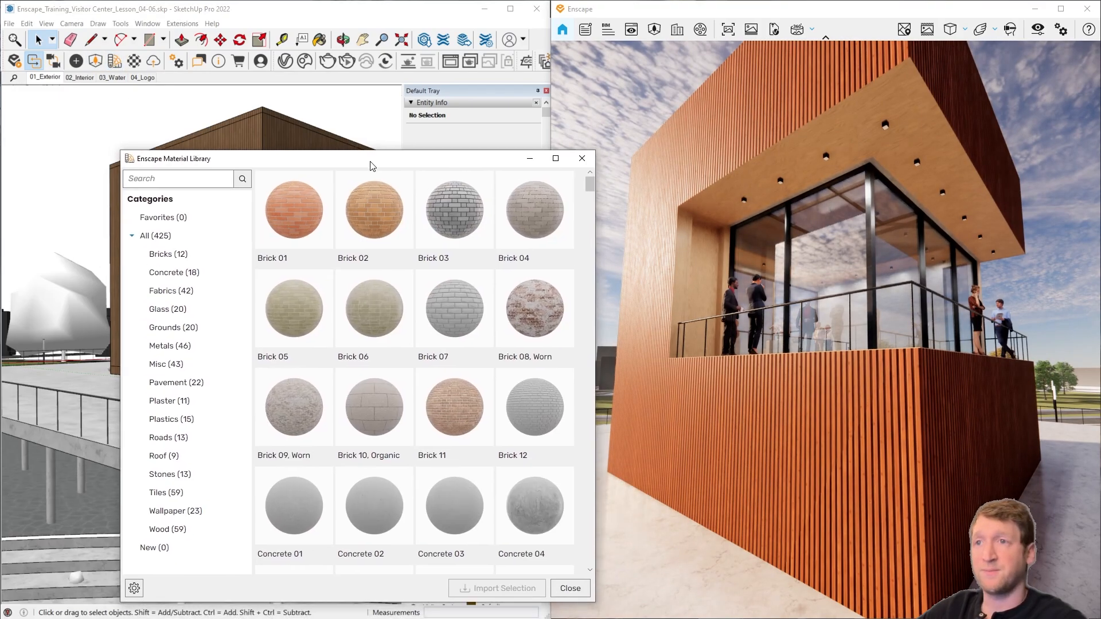
# Step: Browse the Wood category of the Enscape Material Library, select Wood 54, and mark Wood 53 and Wood 54 as favorites
pyautogui.moveTo(372, 161); pyautogui.dragTo(289, 96)
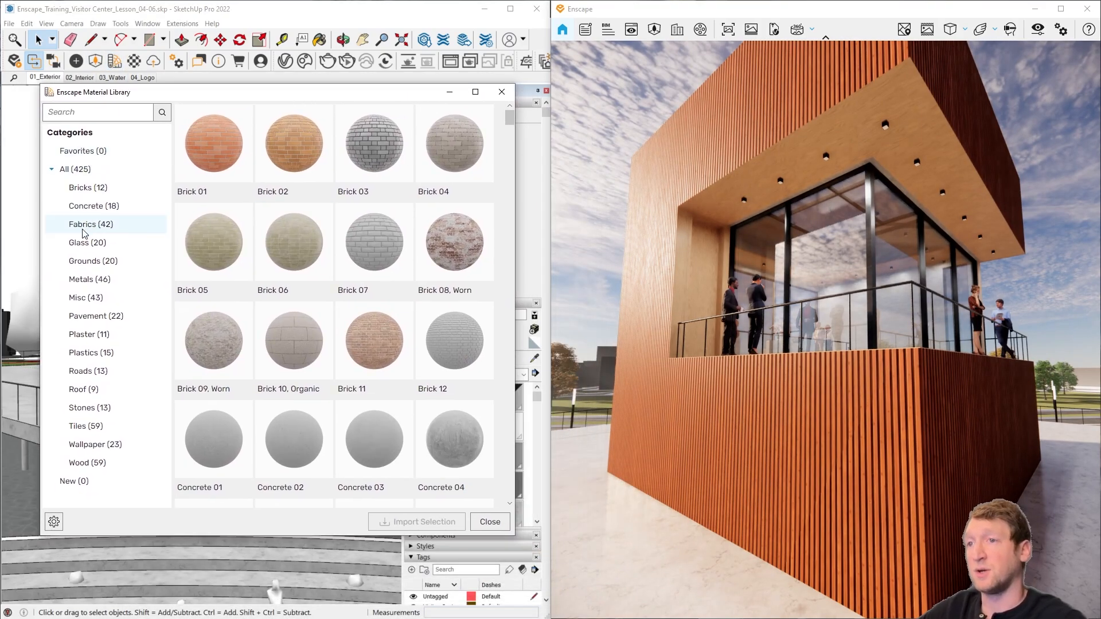
pyautogui.click(144, 461)
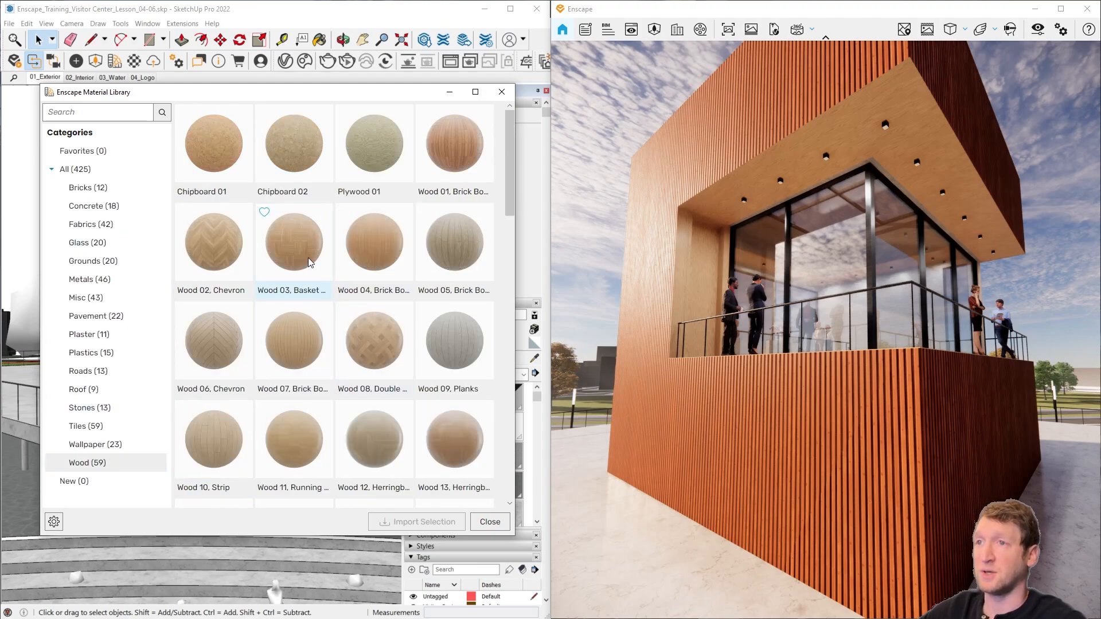
pyautogui.scroll(-5, 418, 383)
pyautogui.scroll(-3, 401, 380)
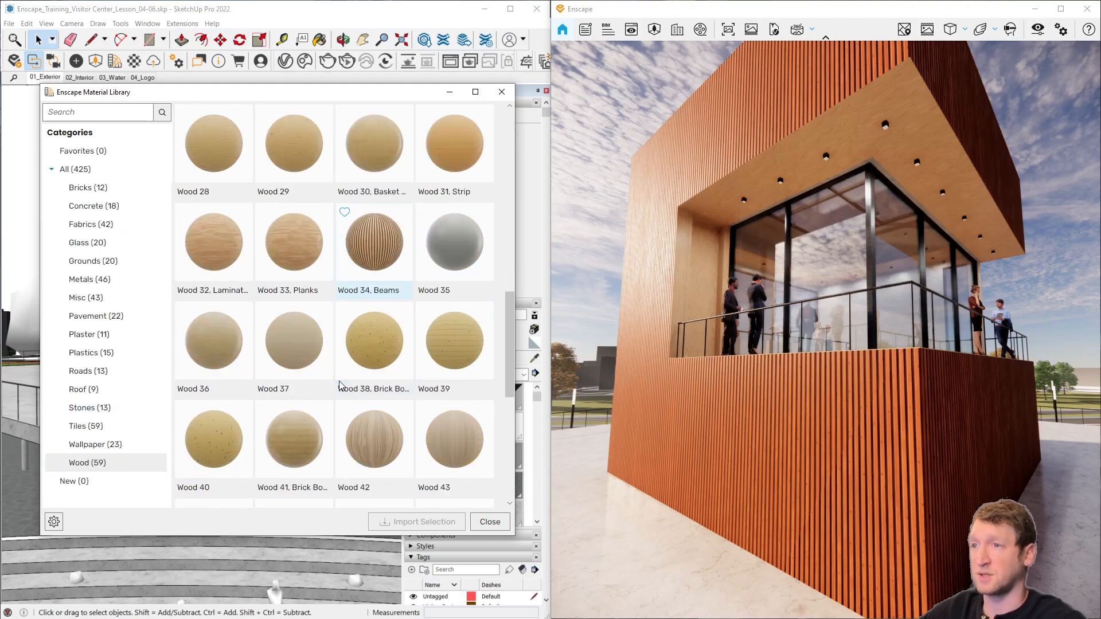
pyautogui.scroll(-3, 389, 361)
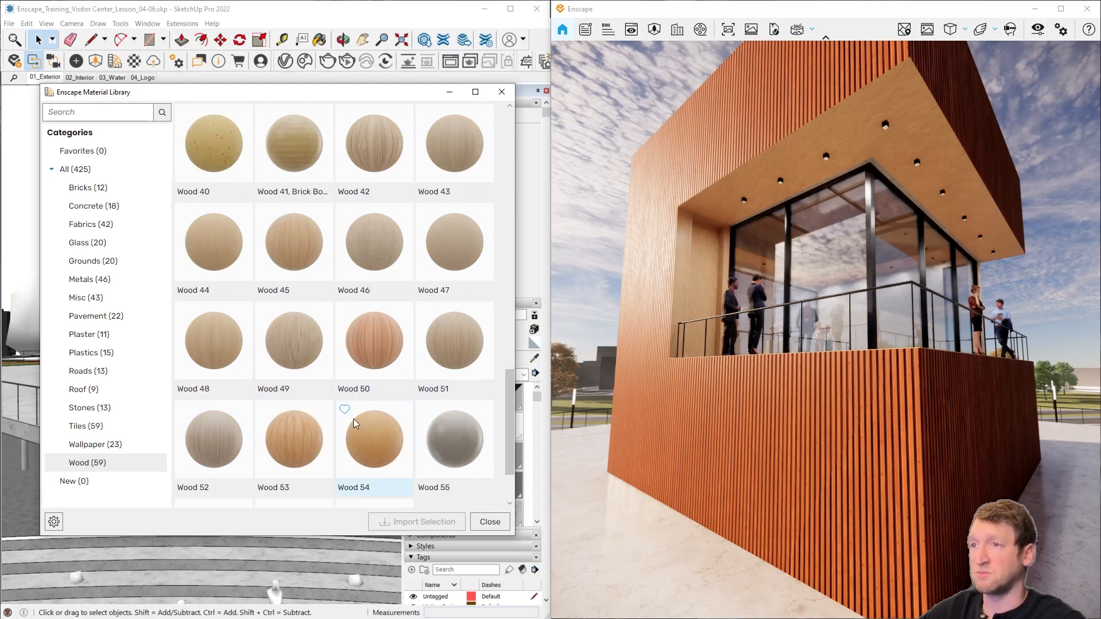
pyautogui.click(377, 339)
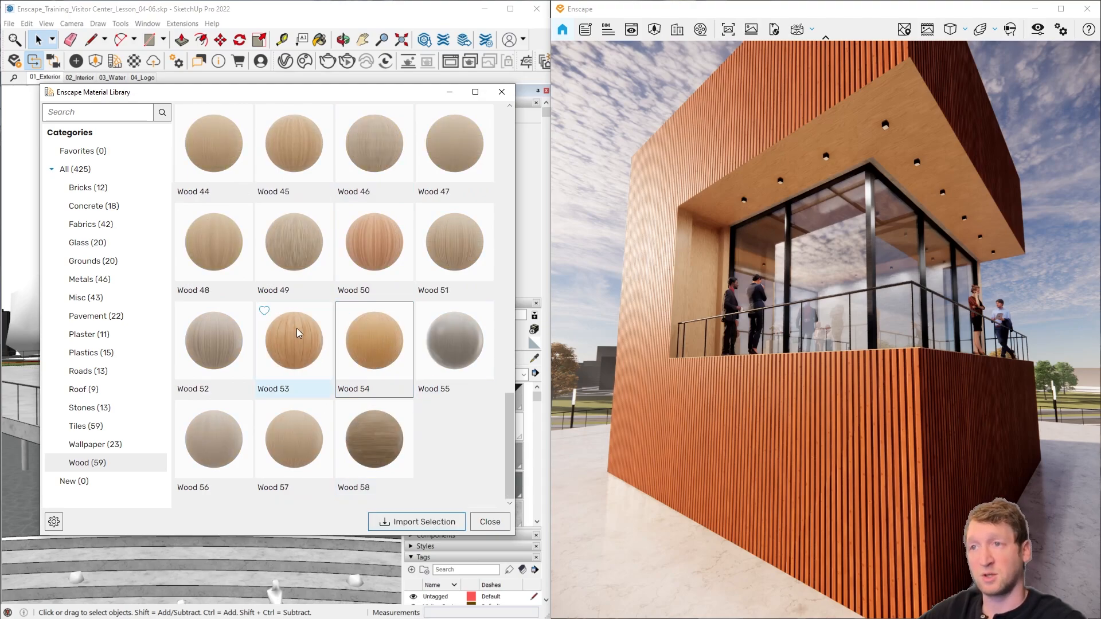
pyautogui.click(265, 311)
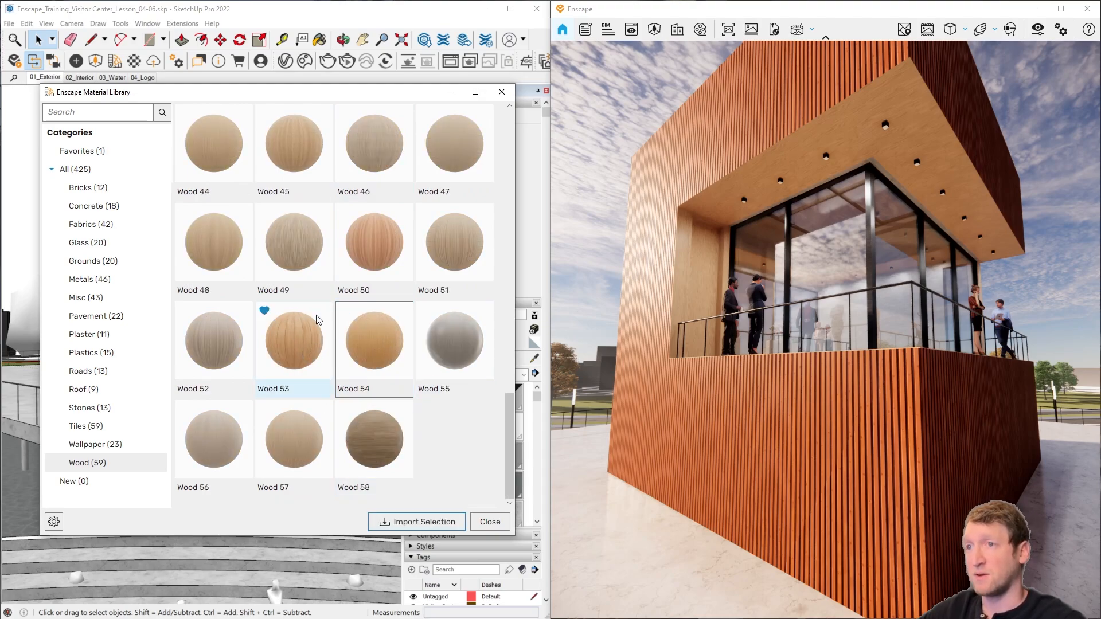
pyautogui.click(344, 310)
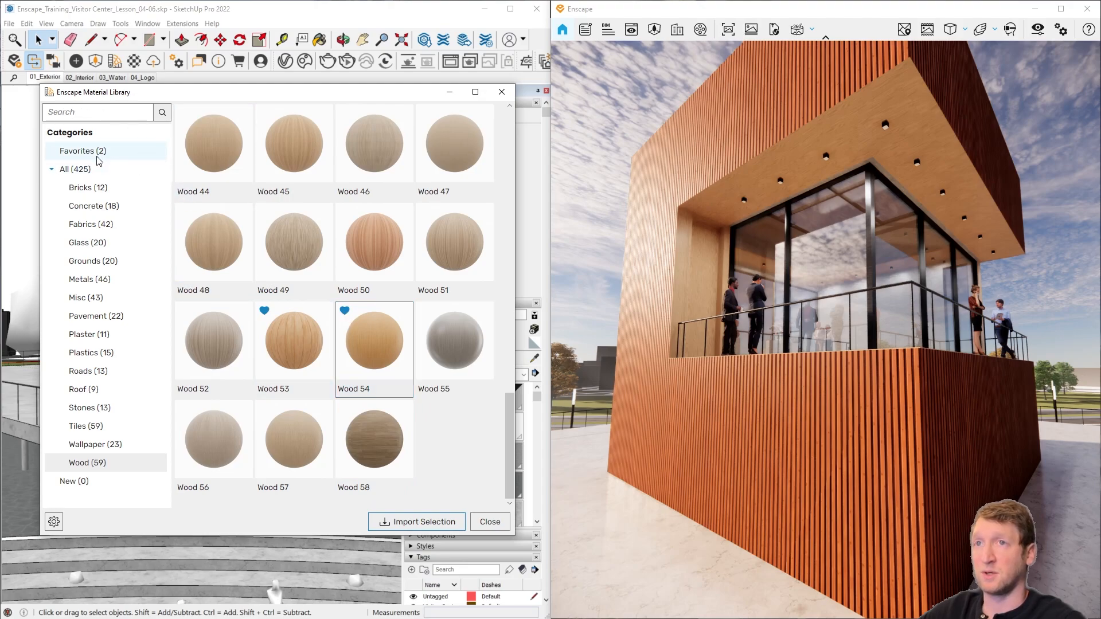
# Step: Import Wood 54 into the model, close the library, and view the material's color and texture settings in SketchUp
pyautogui.click(416, 523)
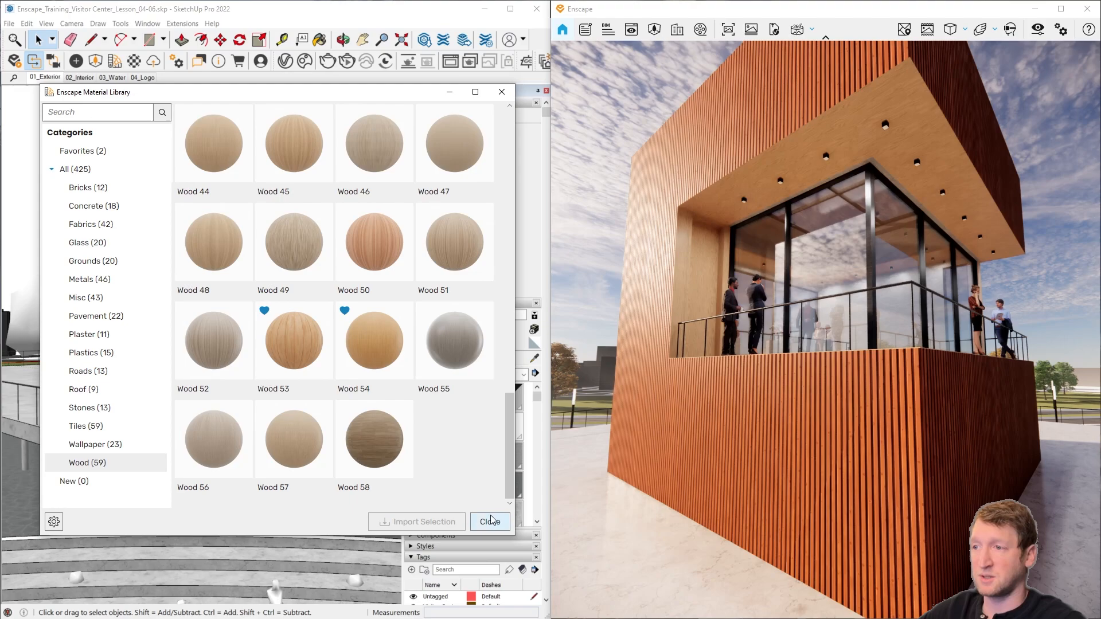
pyautogui.click(491, 522)
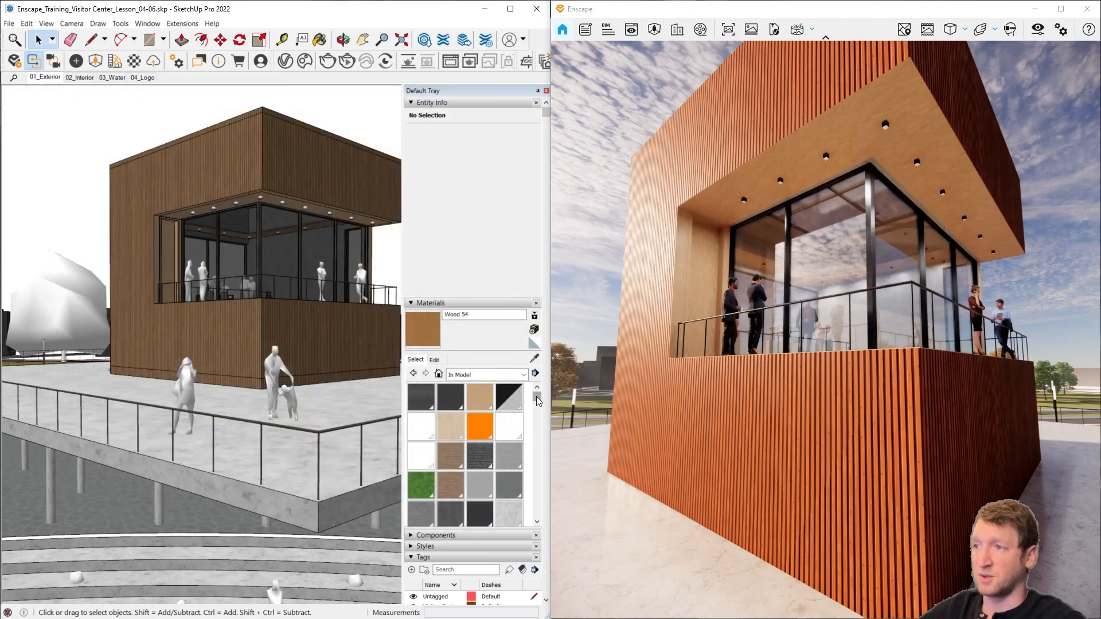
pyautogui.moveTo(537, 400); pyautogui.dragTo(514, 475)
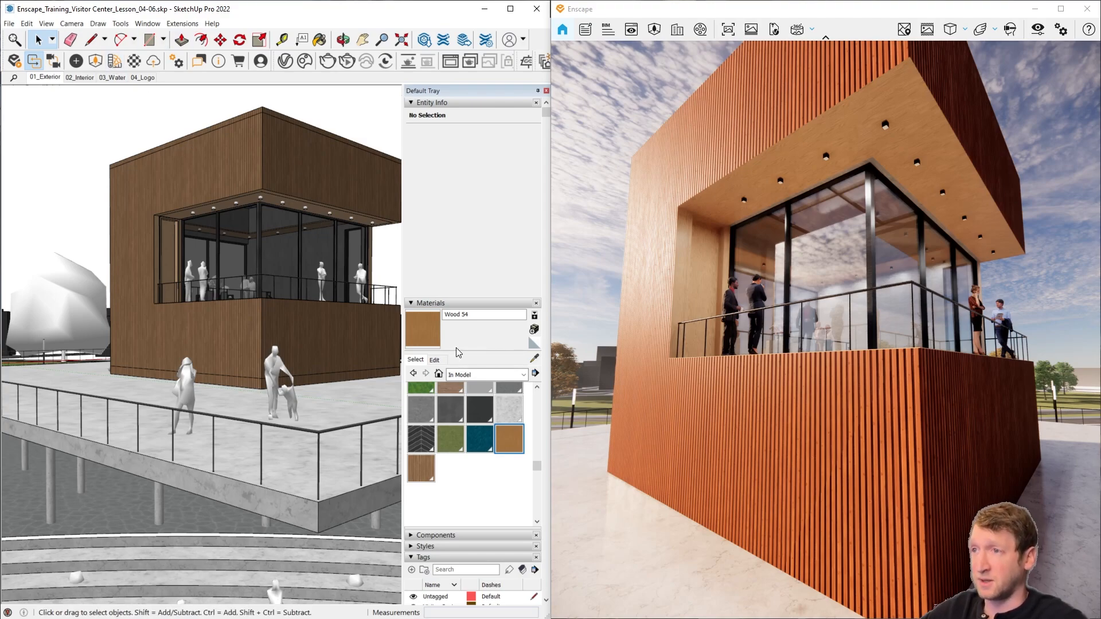
pyautogui.click(435, 360)
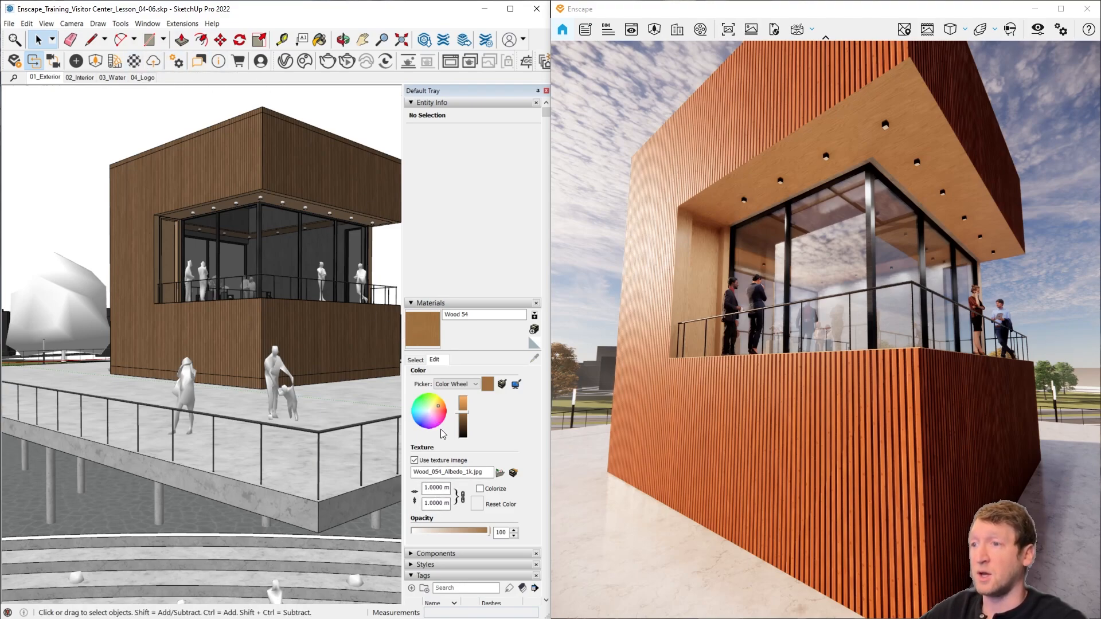
pyautogui.click(415, 360)
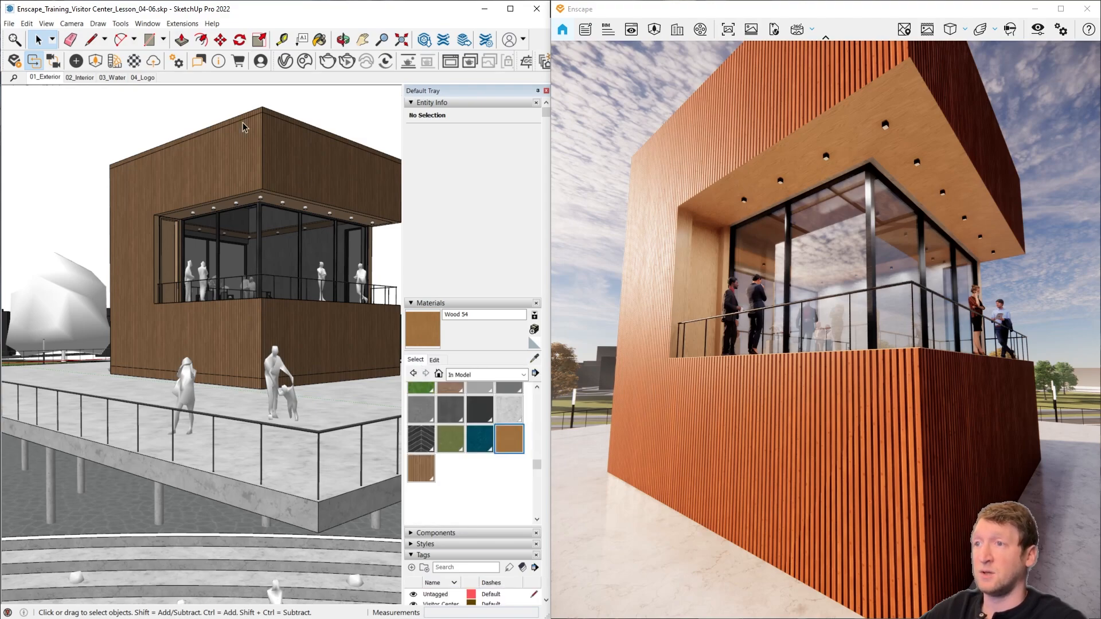
# Step: Show the Enscape Material Editor clear of the render and load the Wood Exterior material by sampling the building's facade
pyautogui.click(137, 68)
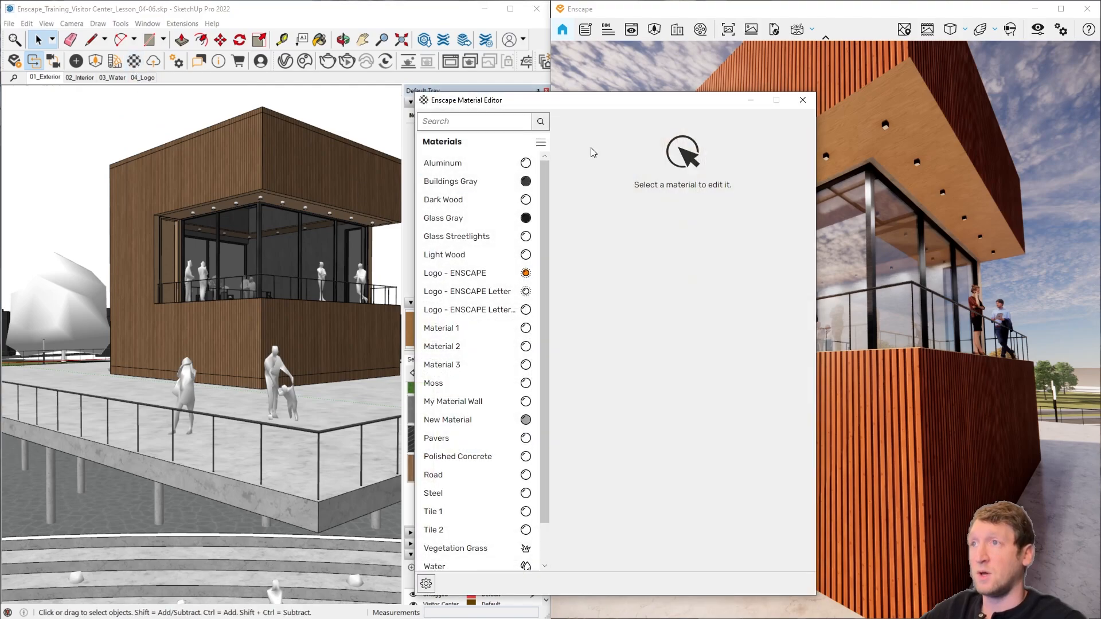
pyautogui.moveTo(622, 108); pyautogui.dragTo(385, 108)
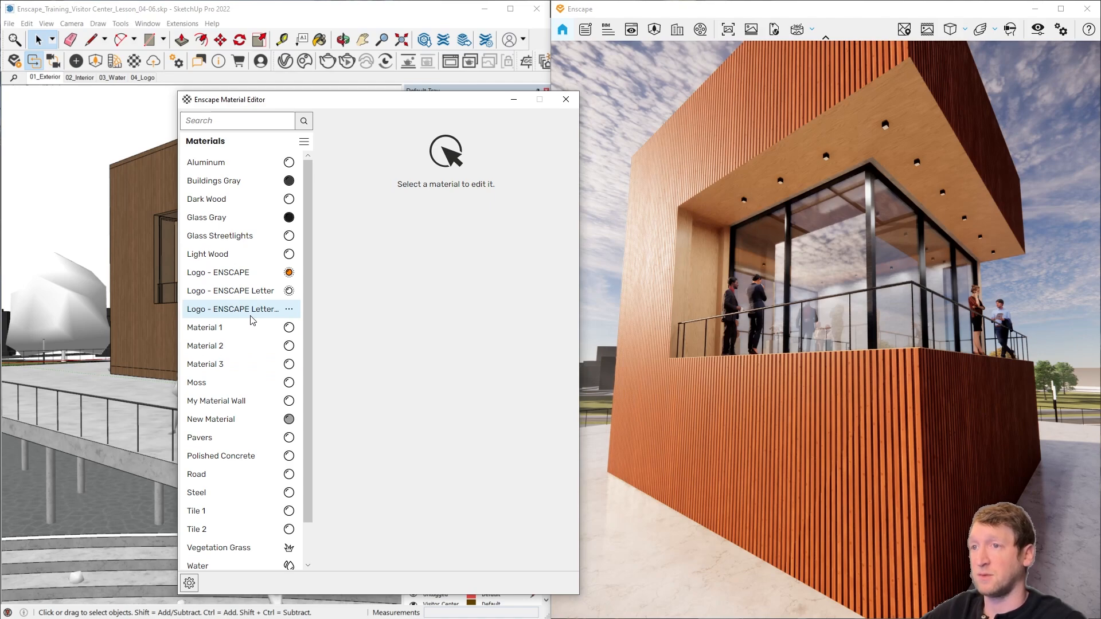
pyautogui.moveTo(363, 109); pyautogui.dragTo(726, 95)
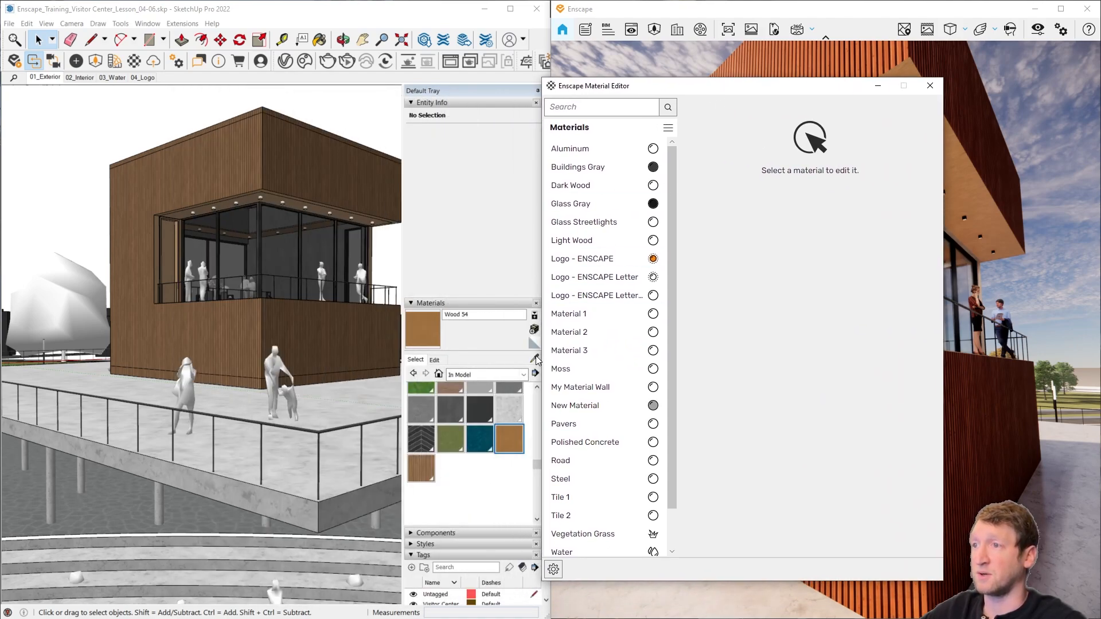
pyautogui.press('b')
pyautogui.keyDown('alt'); pyautogui.click(253, 320); pyautogui.keyUp('alt')
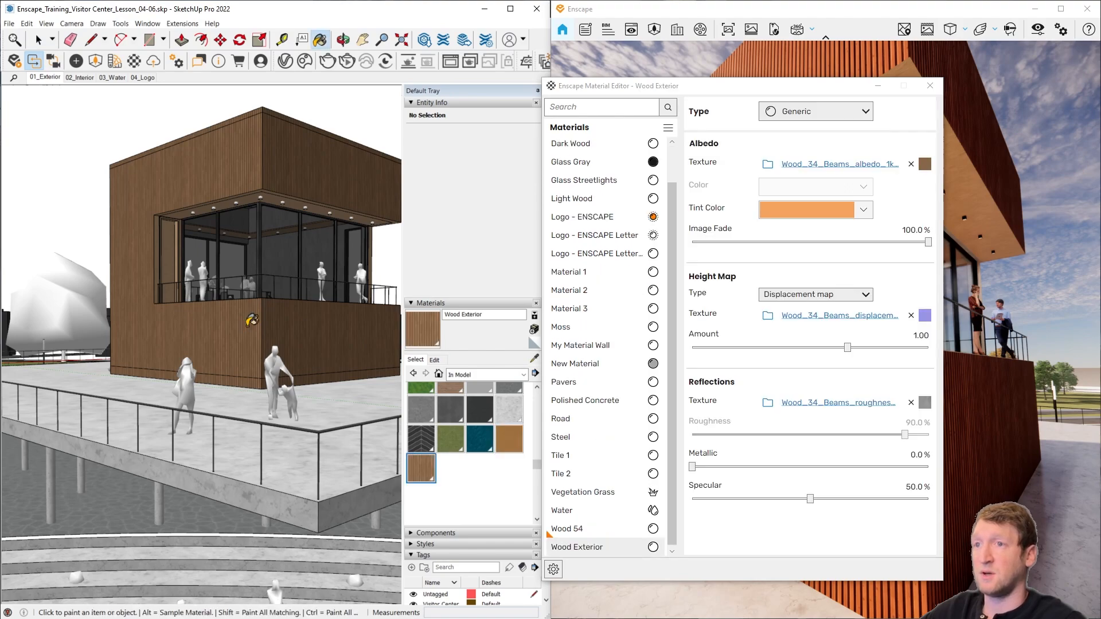
pyautogui.moveTo(685, 95); pyautogui.dragTo(150, 100)
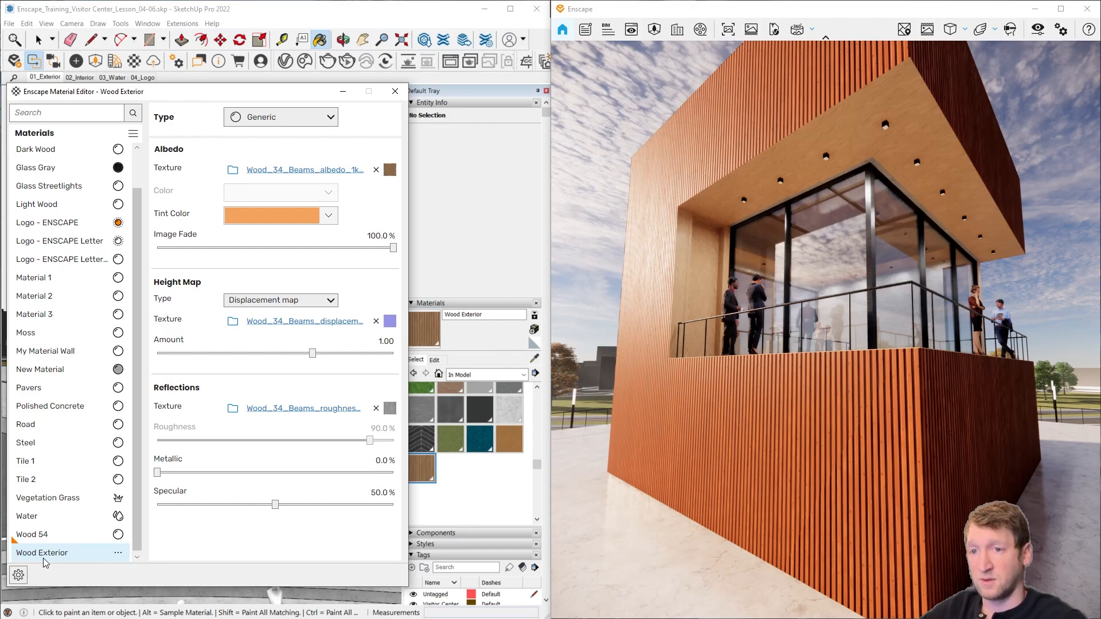
# Step: Start replacing the Wood Exterior material and preview Wood 19, Wood 26 and Wood 34 from the Enscape library's Wood category on the facade
pyautogui.click(117, 554)
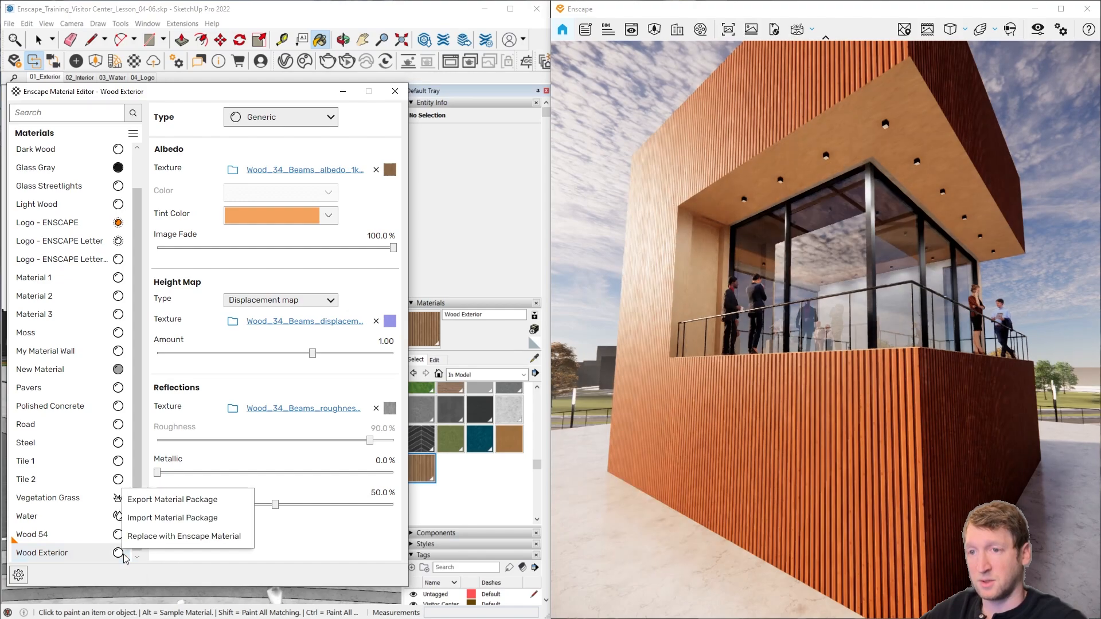
pyautogui.click(160, 539)
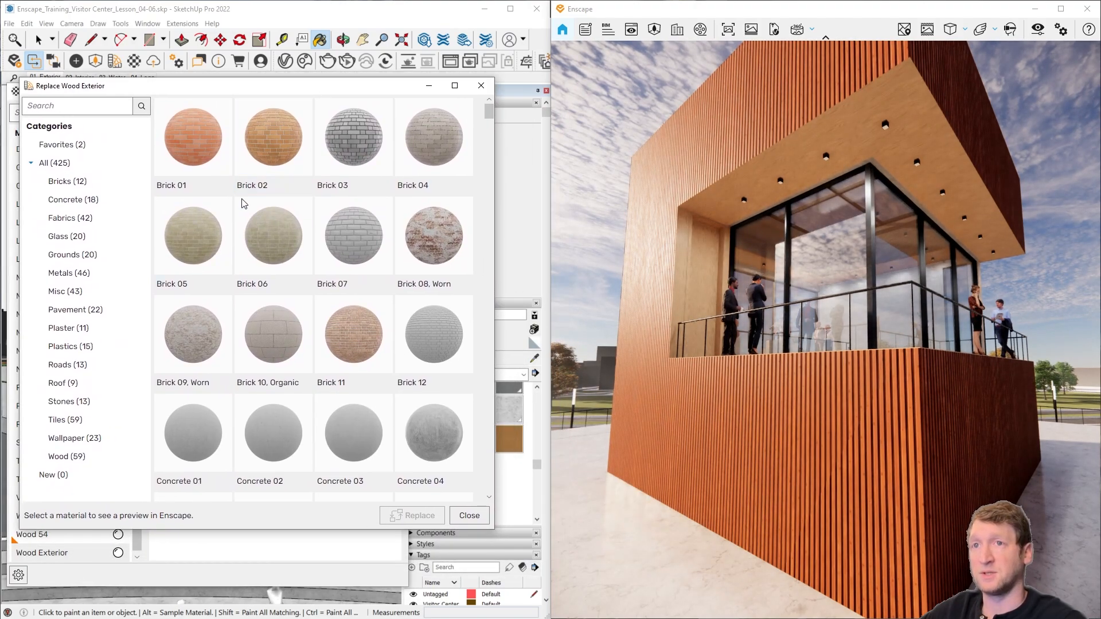
pyautogui.click(75, 457)
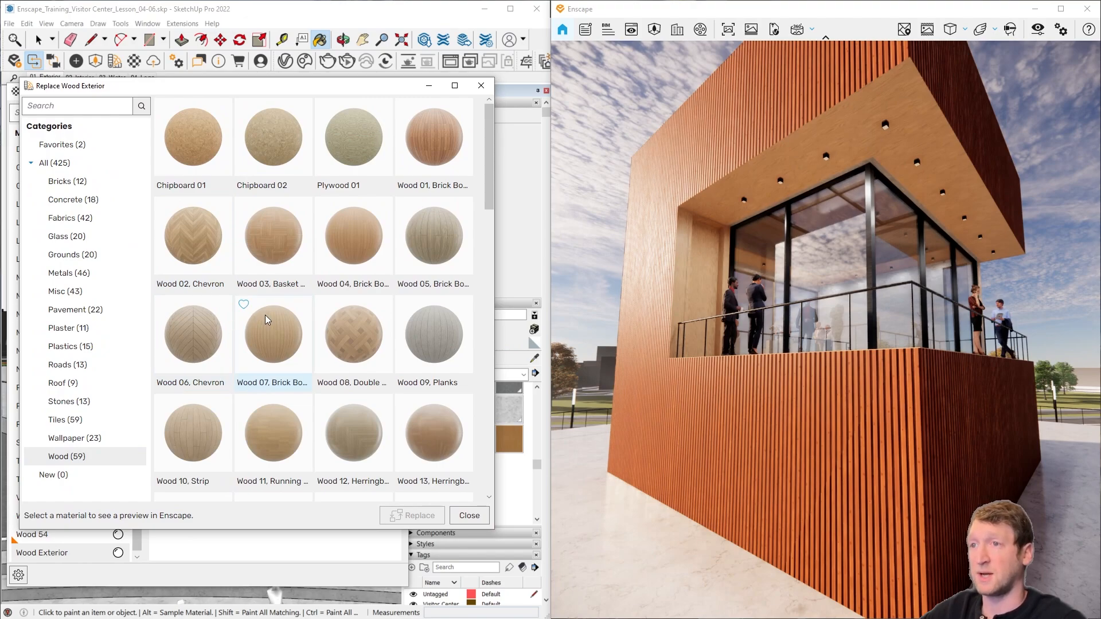
pyautogui.scroll(-5, 373, 342)
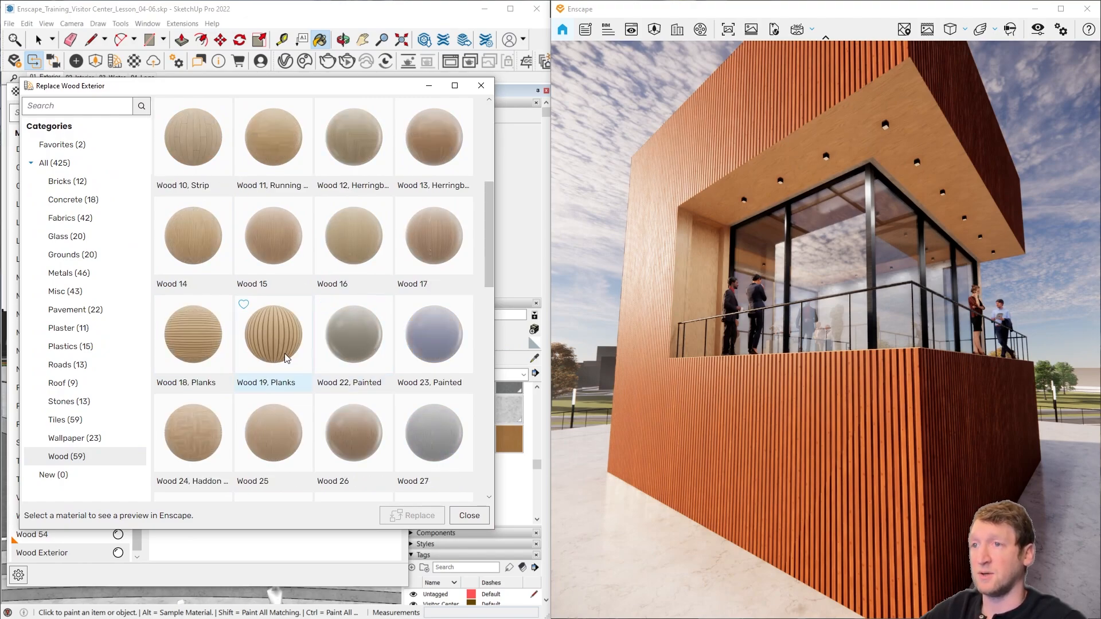
pyautogui.click(267, 347)
pyautogui.scroll(-2, 345, 338)
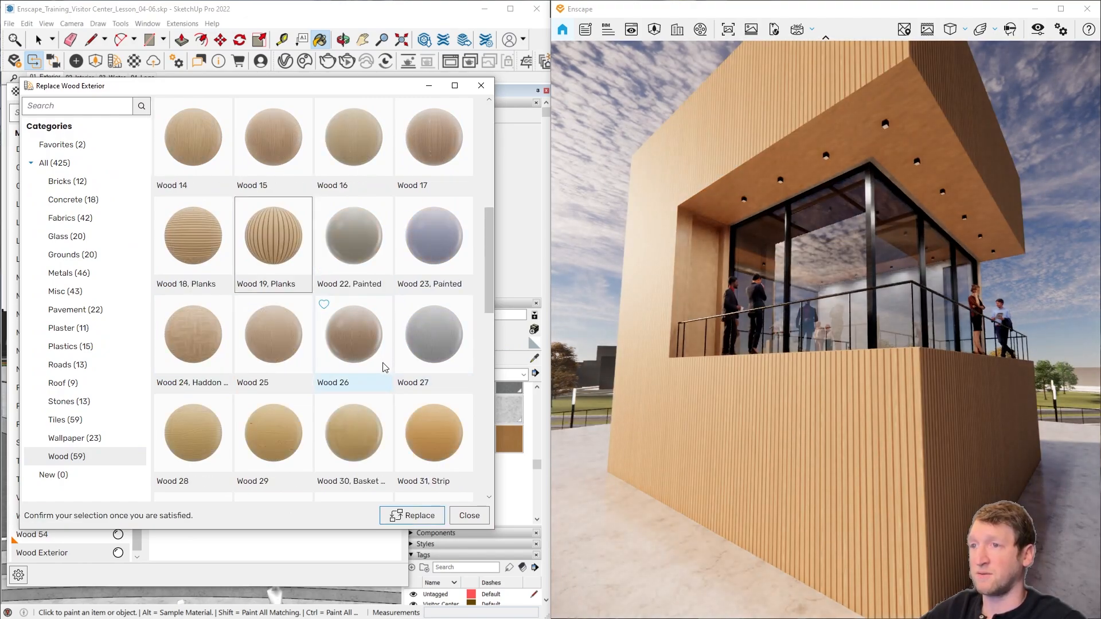
pyautogui.click(364, 336)
pyautogui.scroll(-4, 370, 338)
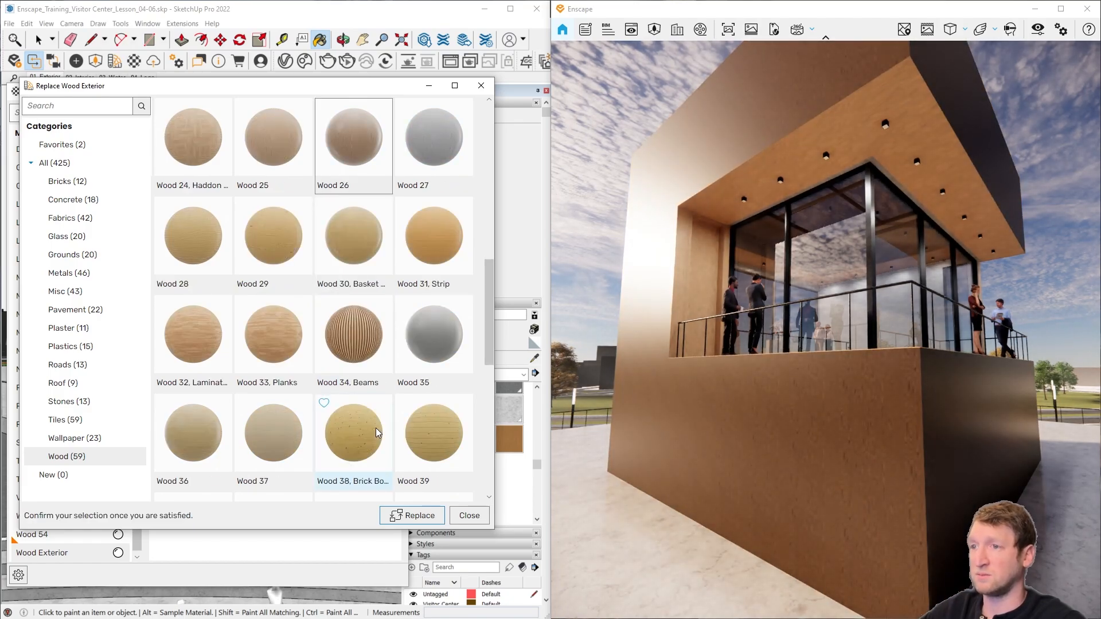
pyautogui.click(374, 338)
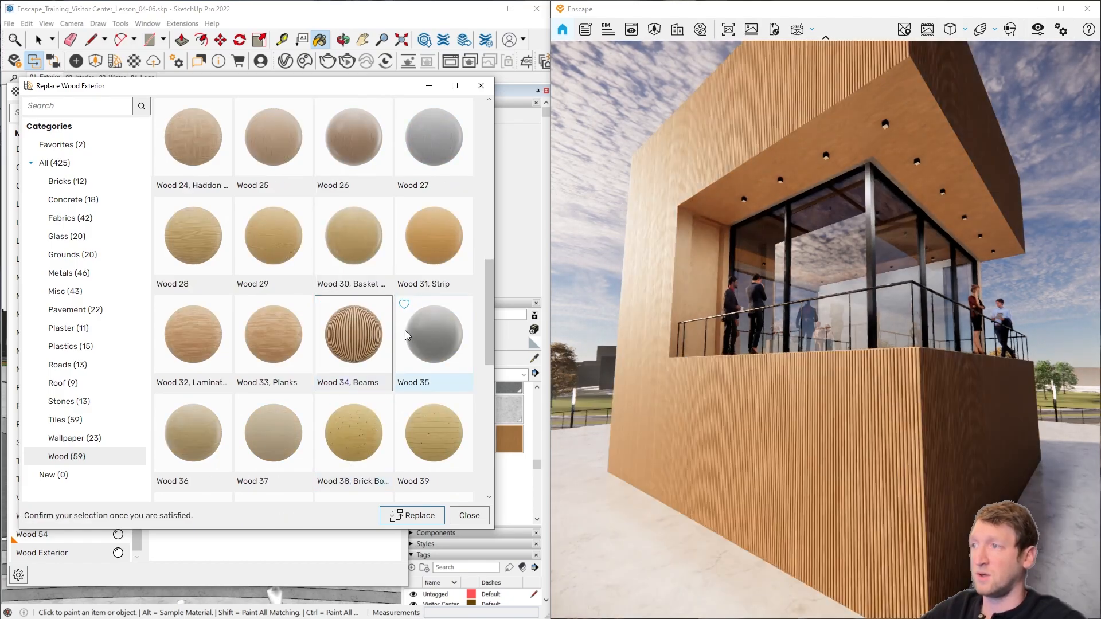
# Step: Preview Concrete 04 on the facade and browse the remaining Concrete materials in the replacement library
pyautogui.click(65, 199)
pyautogui.click(434, 140)
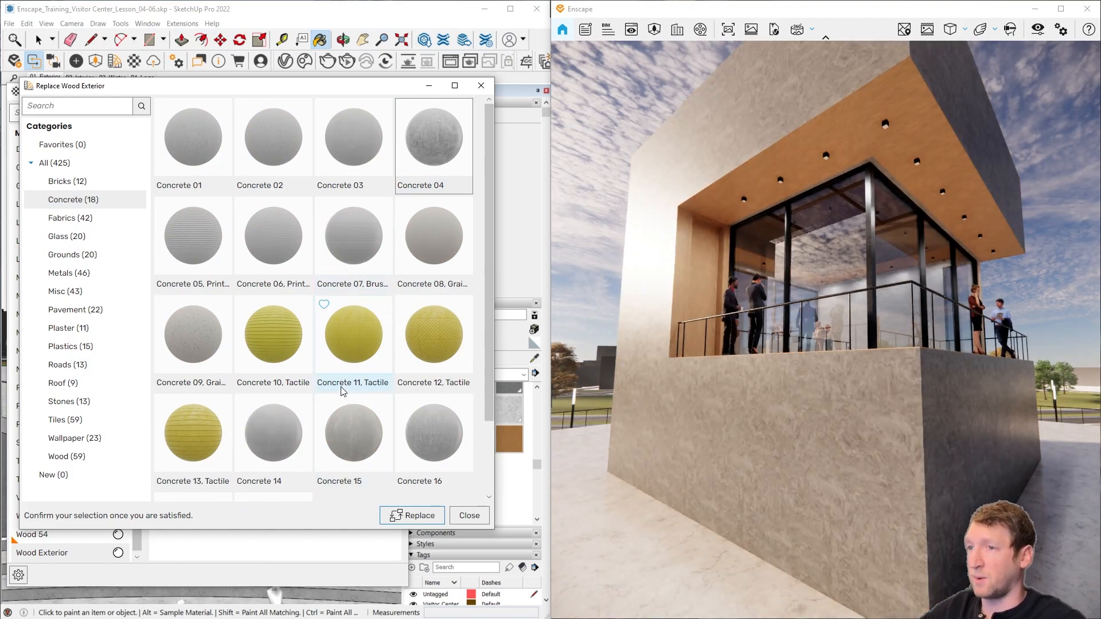
pyautogui.scroll(-2, 343, 396)
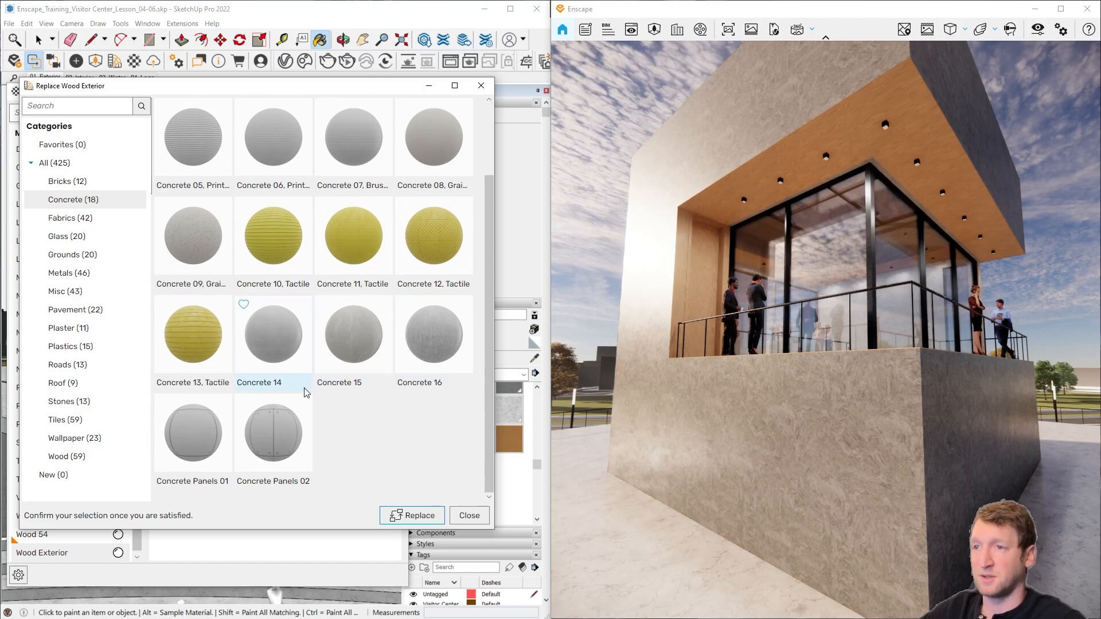
pyautogui.scroll(2, 345, 367)
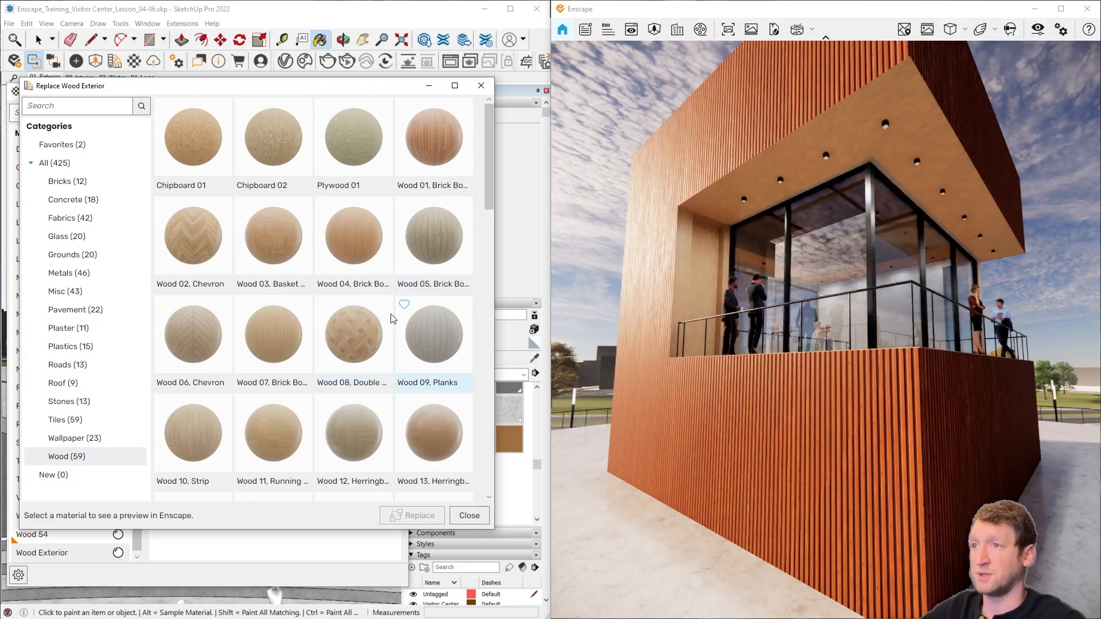
# Step: Replace the Wood Exterior material with Wood 34, Beams from the Wood category
pyautogui.scroll(-2, 321, 401)
pyautogui.scroll(-3, 311, 437)
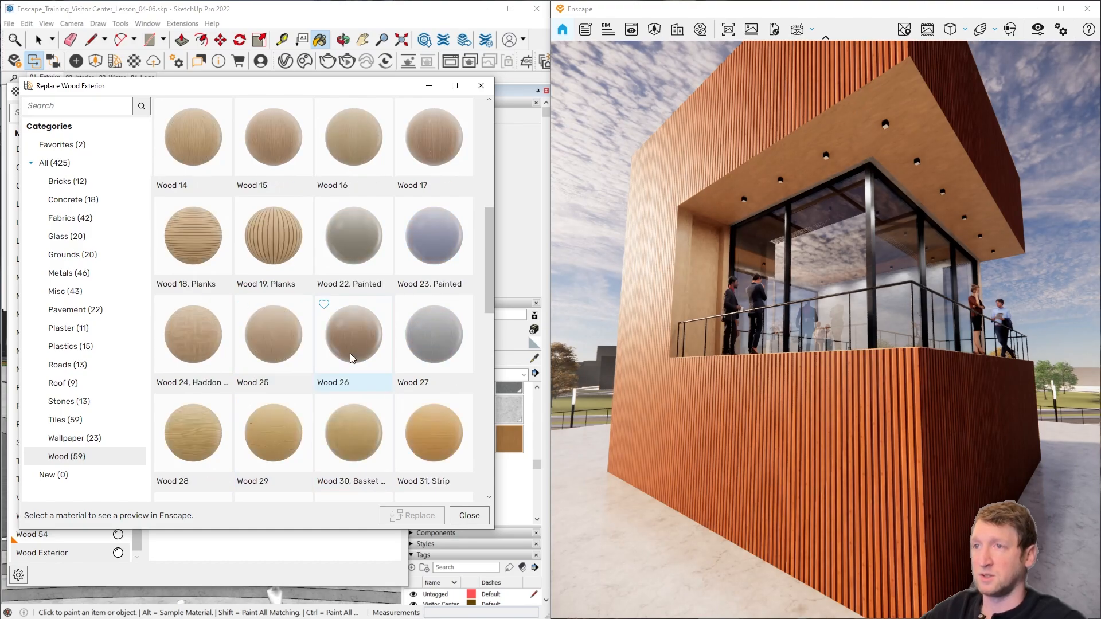
pyautogui.click(367, 433)
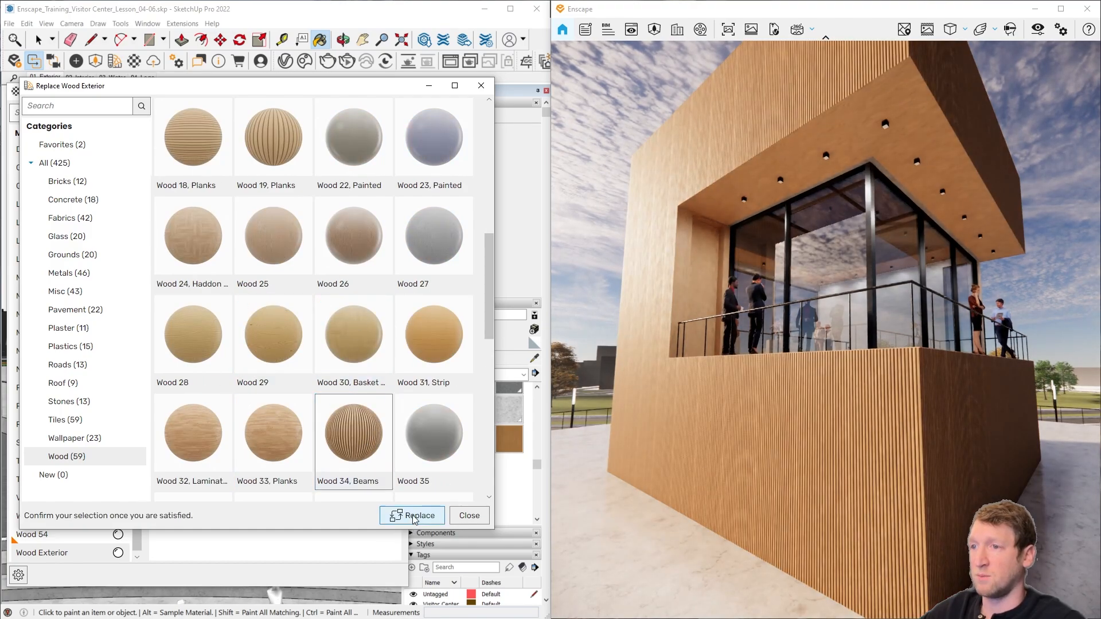
pyautogui.click(411, 516)
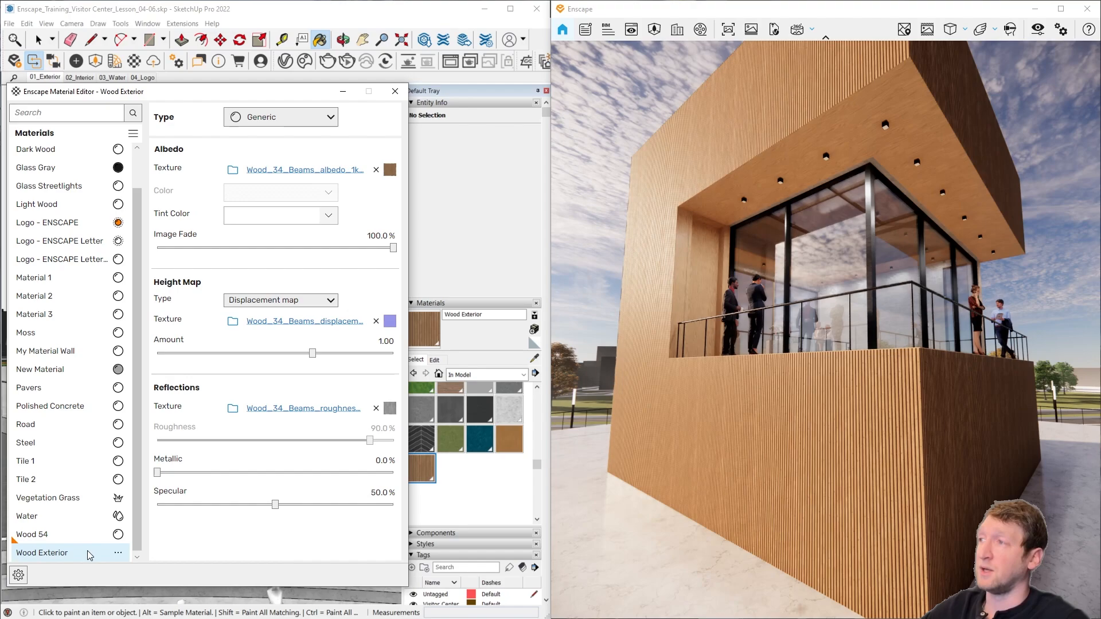
# Step: Set the Wood Exterior albedo texture's width and height to 2 m each and return to the material's main settings
pyautogui.click(392, 172)
pyautogui.click(234, 407)
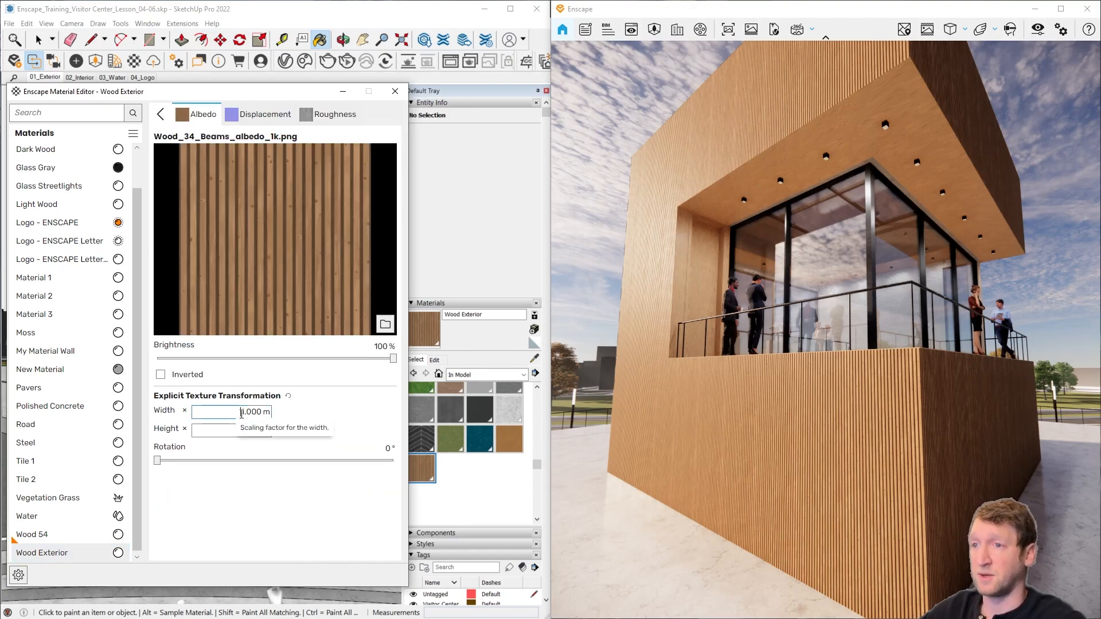
pyautogui.doubleClick(241, 412)
pyautogui.write('2')
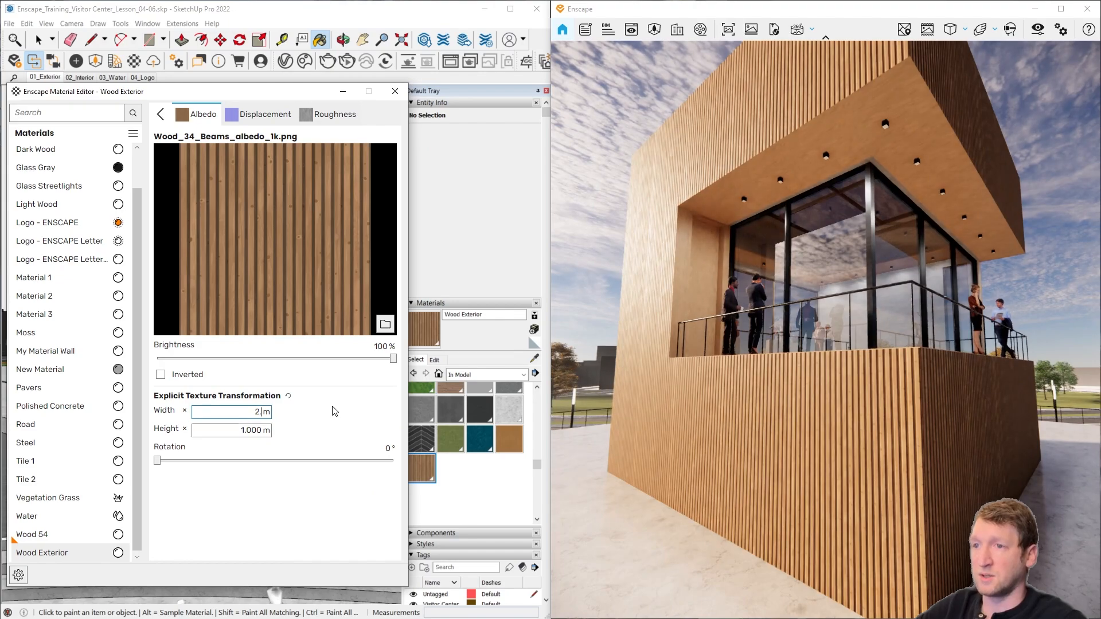
pyautogui.press('Tab')
pyautogui.press('Tab')
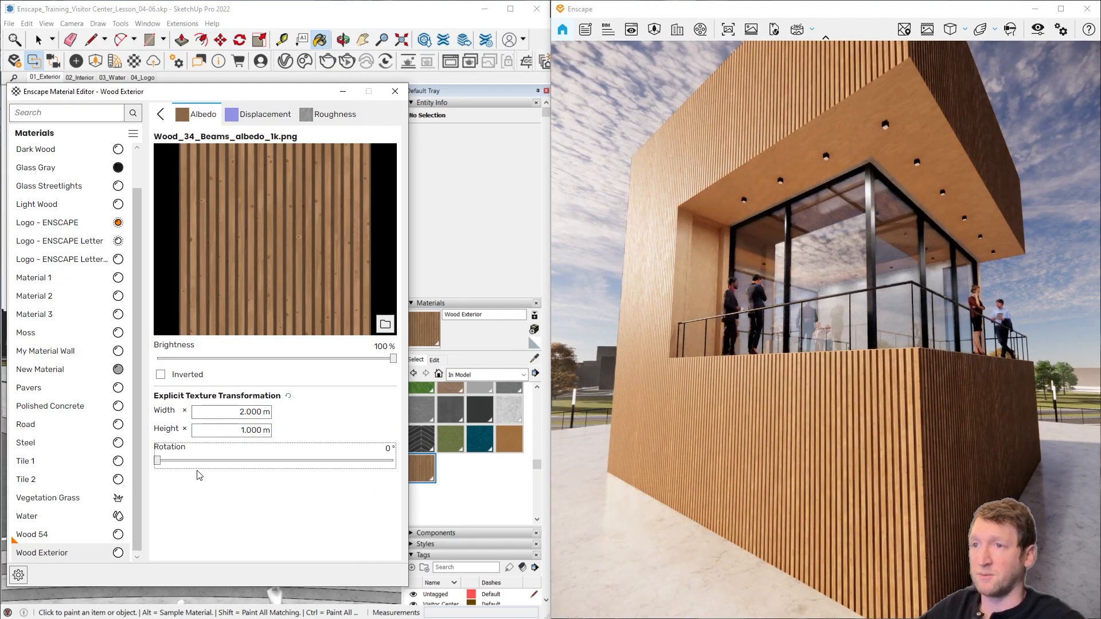
pyautogui.click(228, 431)
pyautogui.doubleClick(228, 431)
pyautogui.write('2.0')
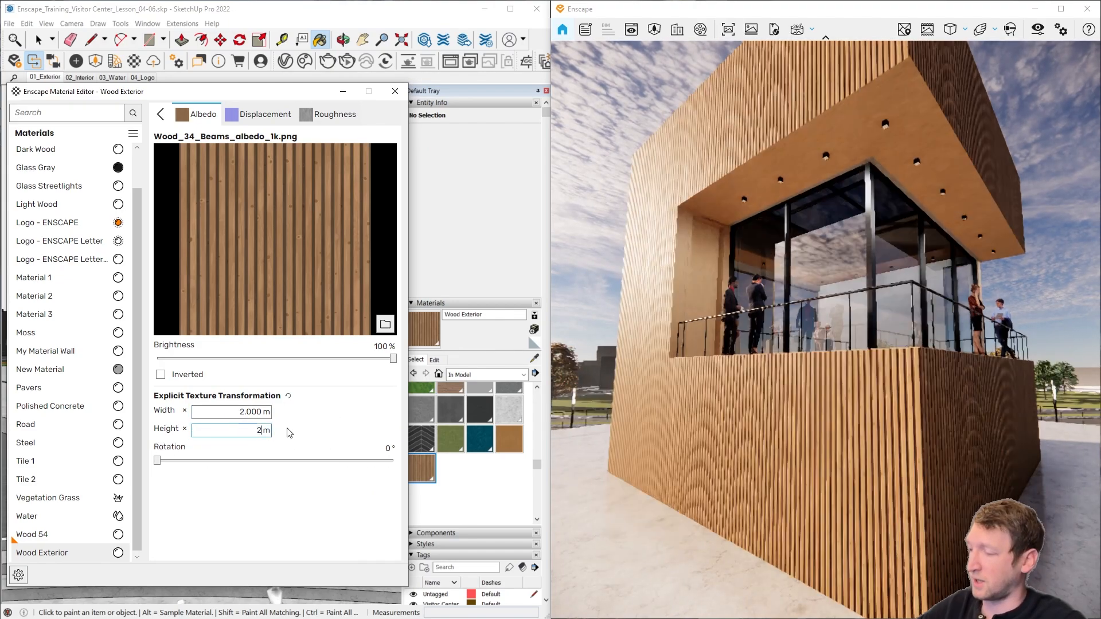
pyautogui.press('Tab')
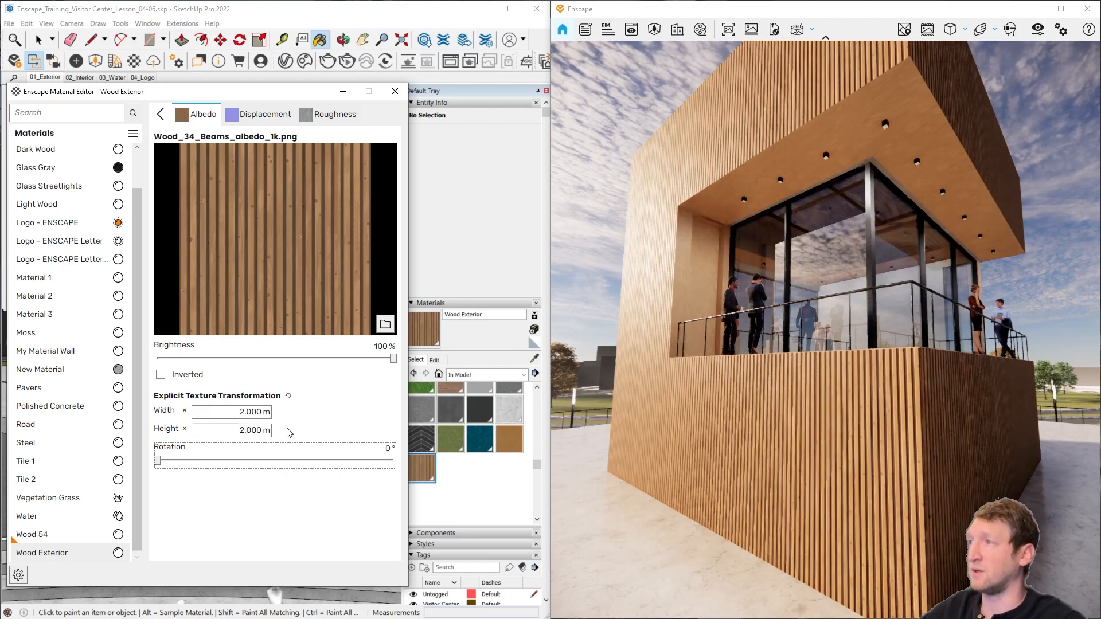
pyautogui.click(161, 115)
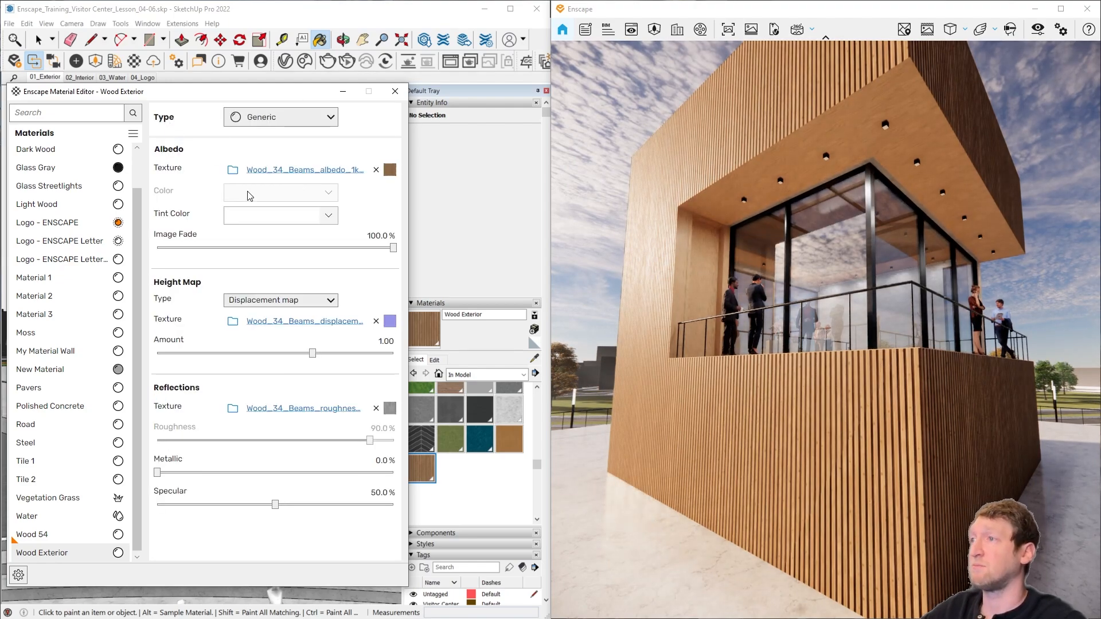
# Step: Tint the Wood Exterior material a saturated orange
pyautogui.click(328, 217)
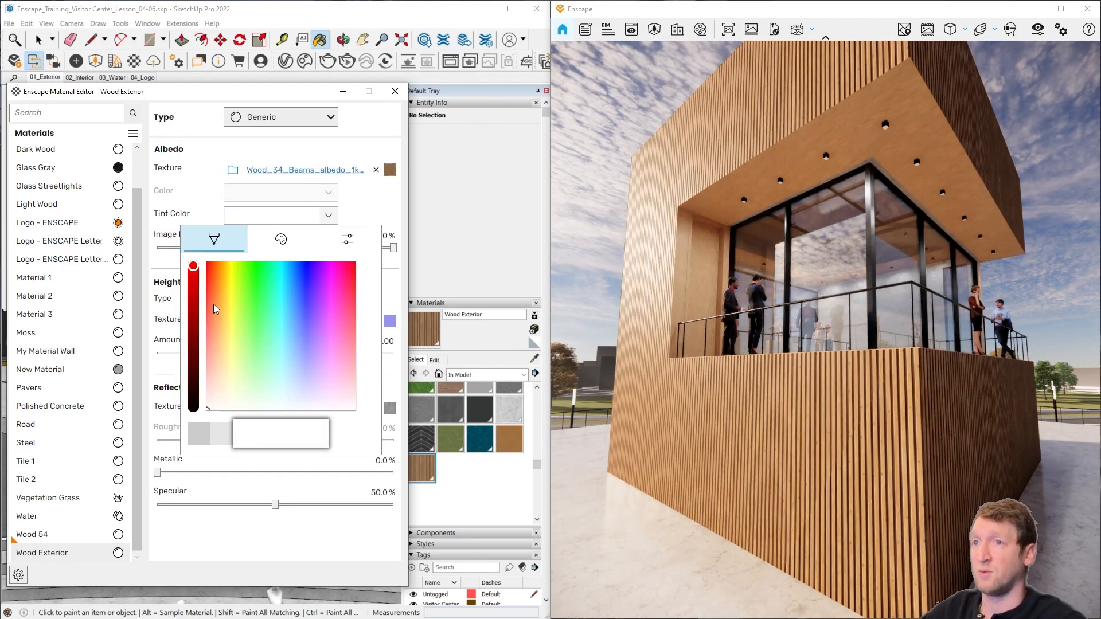
pyautogui.moveTo(228, 298); pyautogui.dragTo(214, 294)
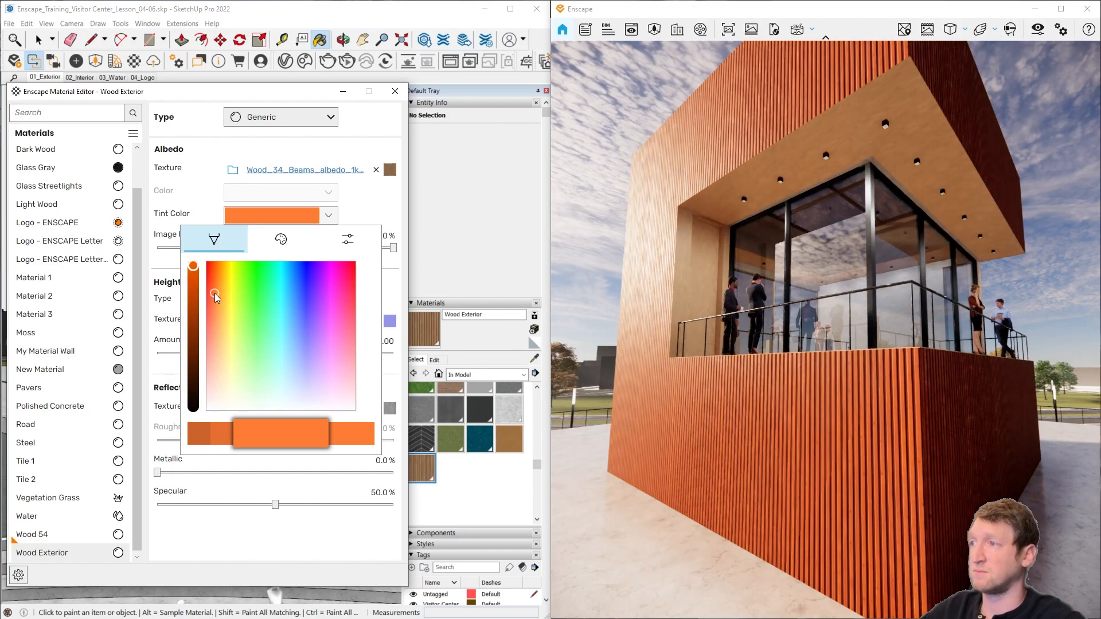
pyautogui.click(367, 204)
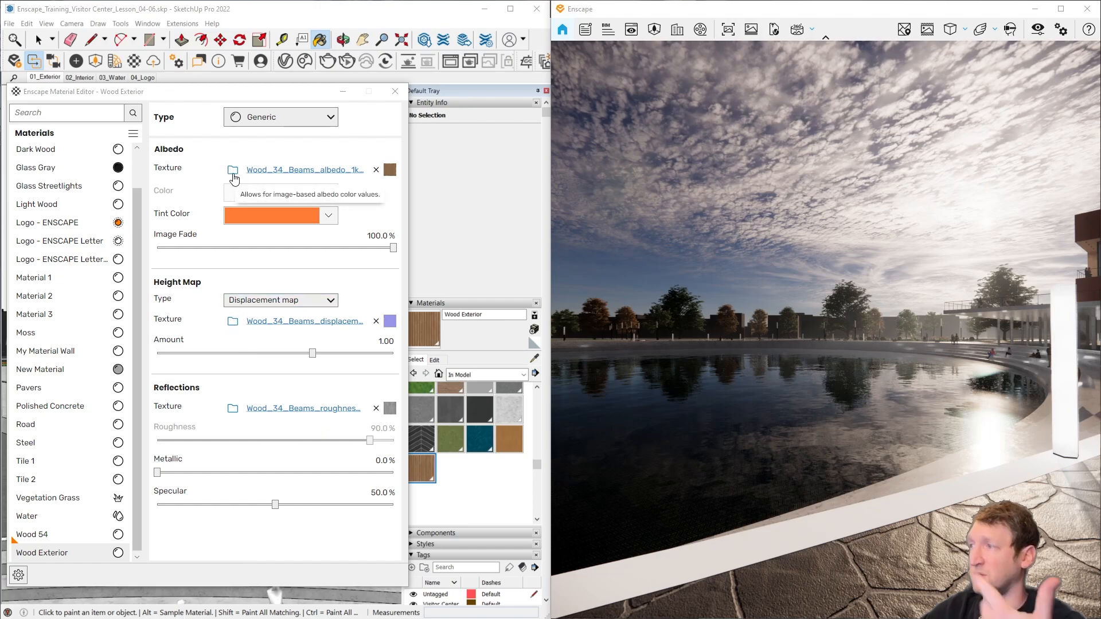
# Step: Review the available material types and the Water material's wind, wave and detail settings while viewing the pool in the render
pyautogui.click(312, 118)
pyautogui.moveTo(336, 146); pyautogui.dragTo(333, 196)
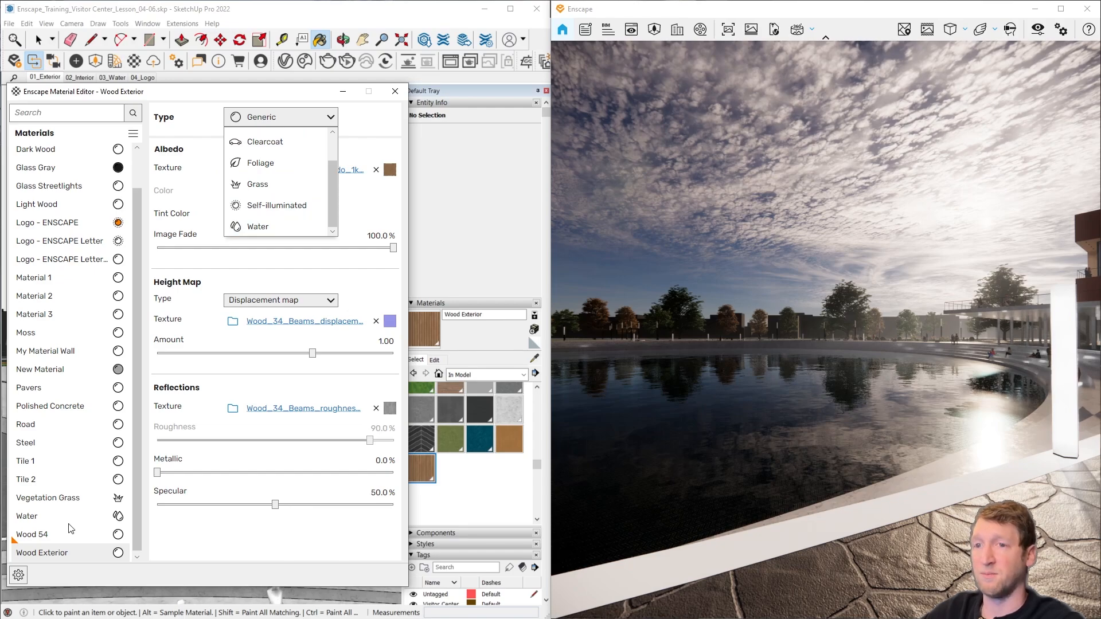
pyautogui.click(49, 516)
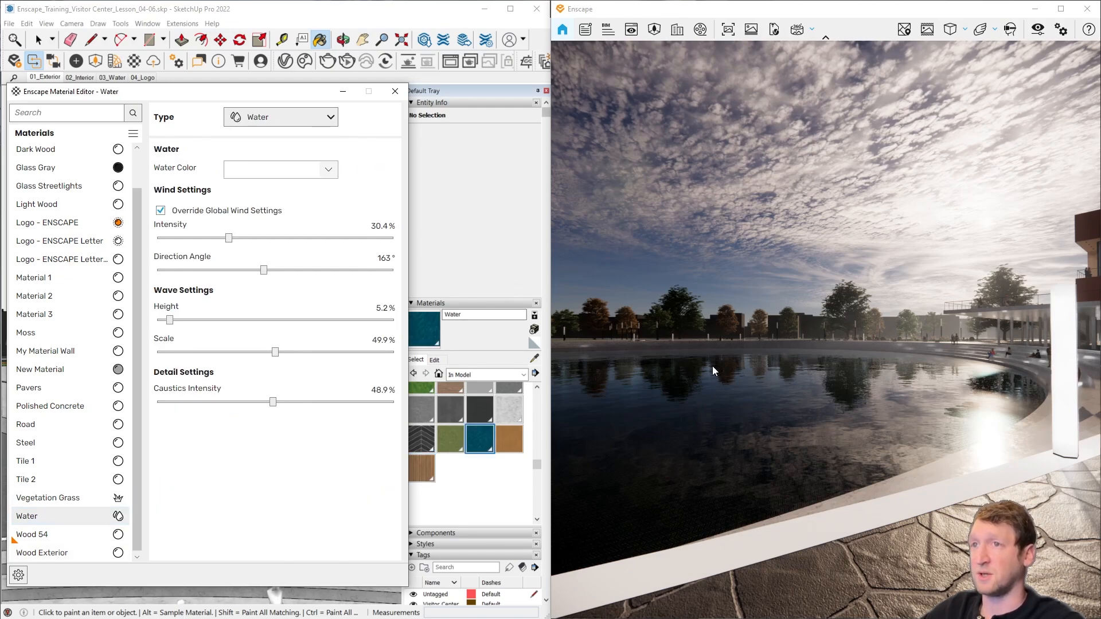
pyautogui.moveTo(712, 370); pyautogui.dragTo(690, 376)
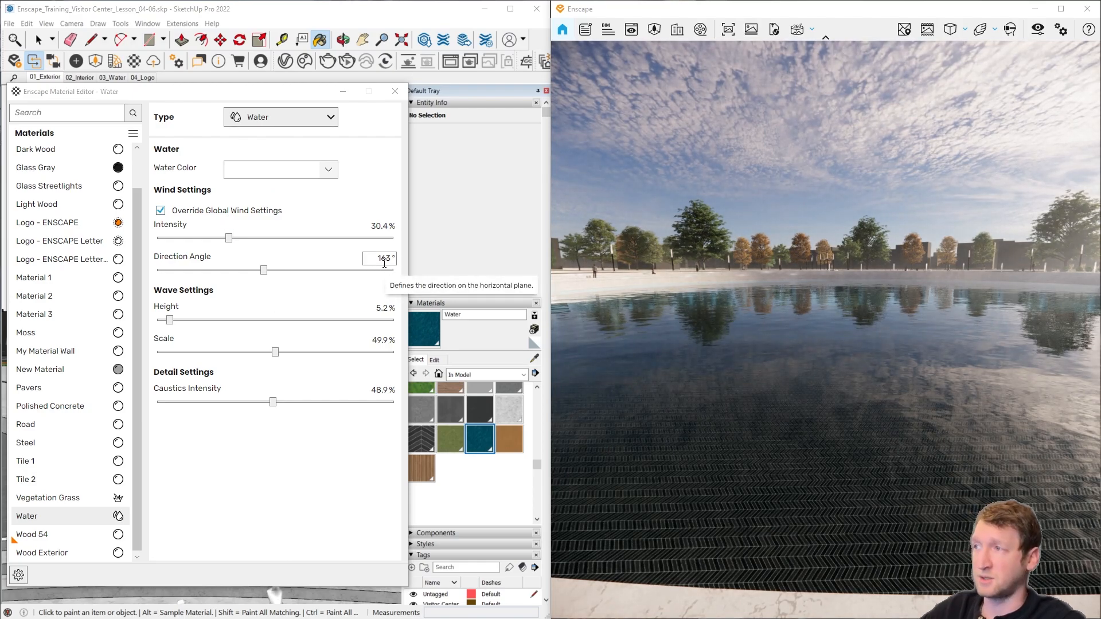
# Step: View the Vegetation Grass settings, the material package options for Wood Exterior, and the editor's library and batch import options
pyautogui.click(97, 497)
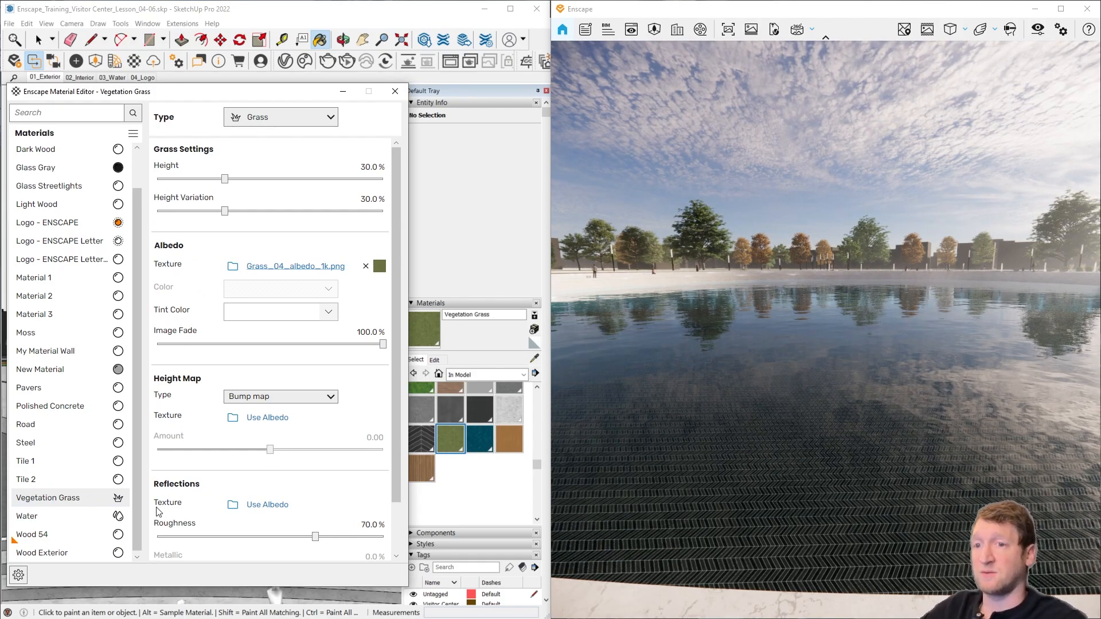
pyautogui.rightClick(117, 555)
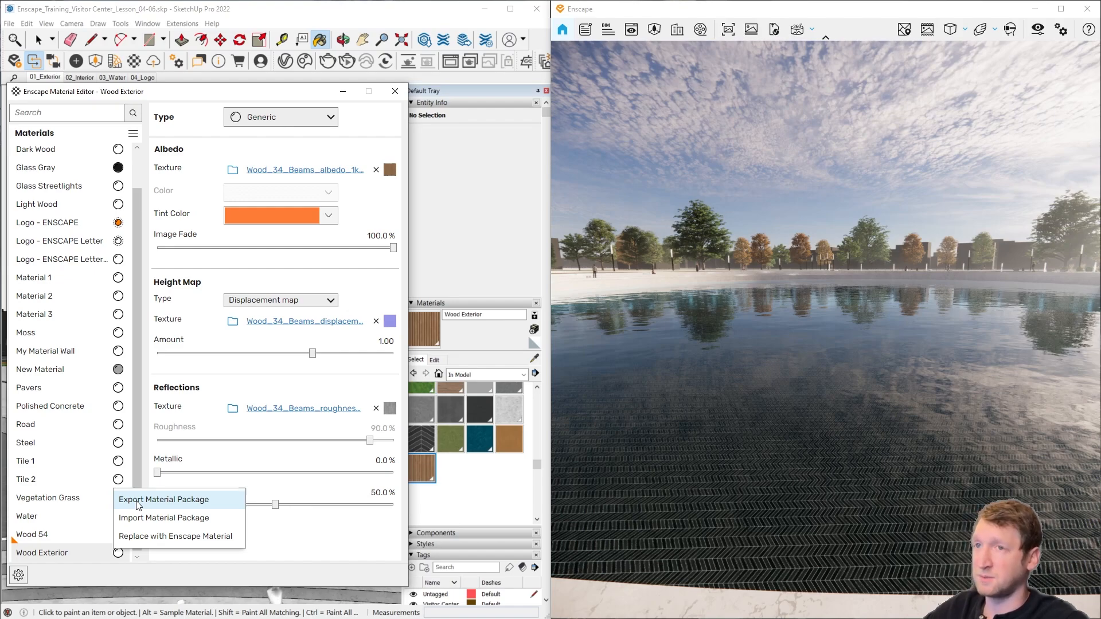
pyautogui.click(133, 136)
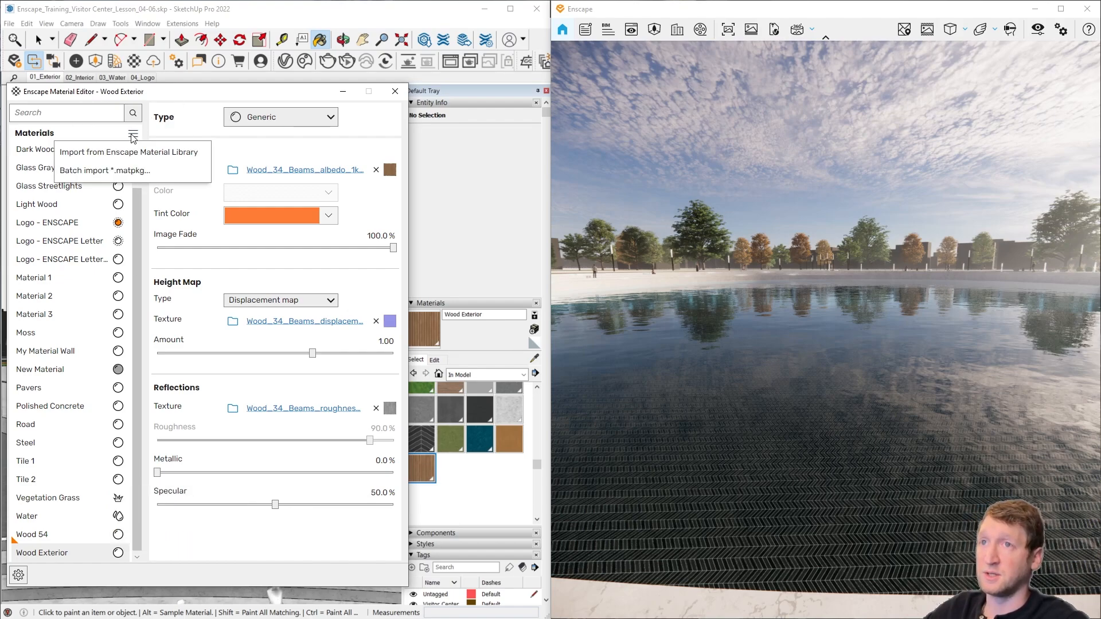
pyautogui.click(185, 101)
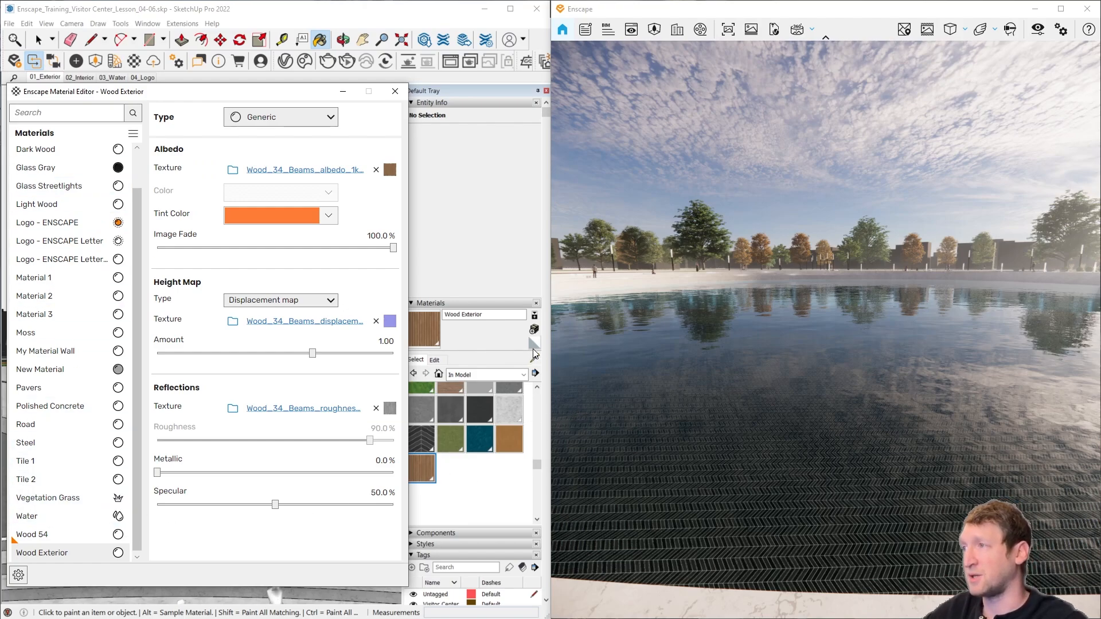
# Step: Move the Enscape camera back to an overview of the plaza and pool, and shift the time of day to 19:18
pyautogui.moveTo(329, 123)
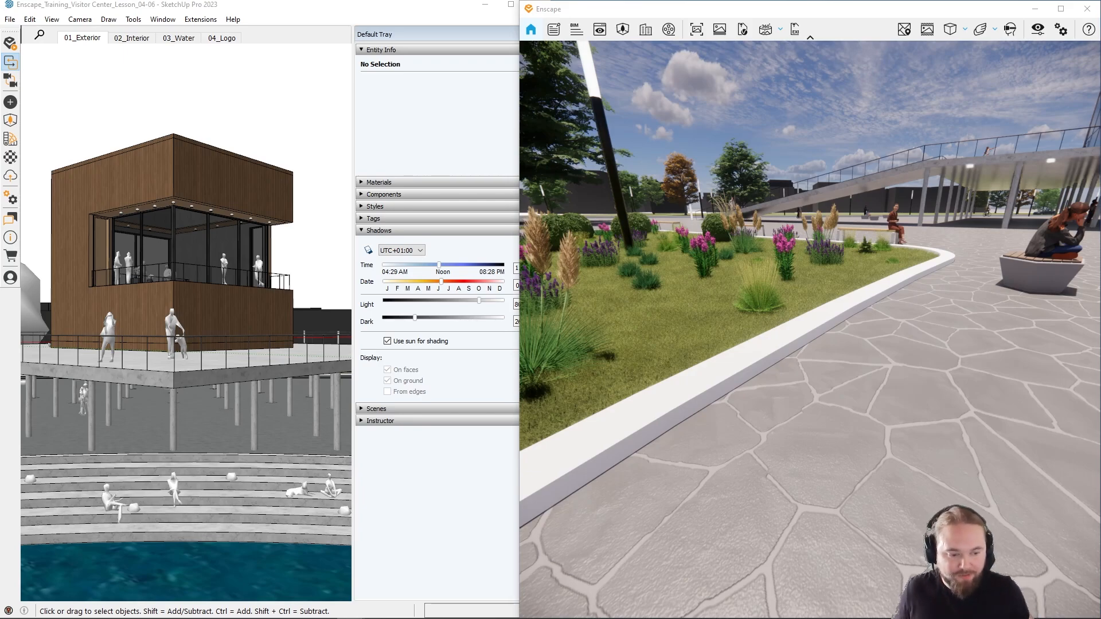
pyautogui.moveTo(906, 441); pyautogui.dragTo(820, 394)
pyautogui.press('s')
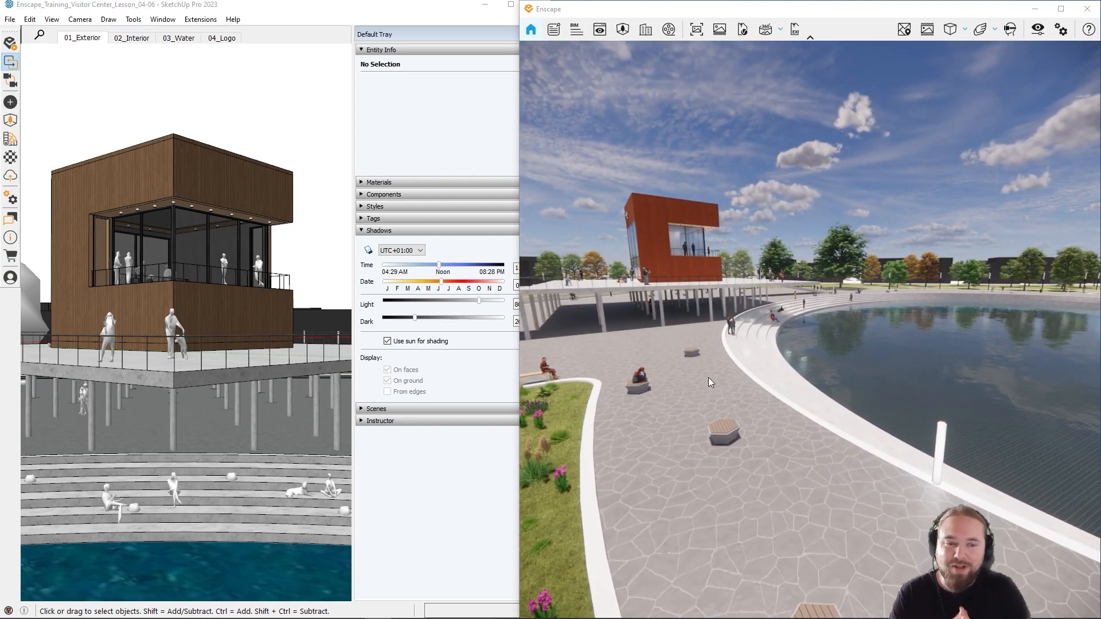
pyautogui.moveTo(676, 365); pyautogui.dragTo(607, 482, button='right')
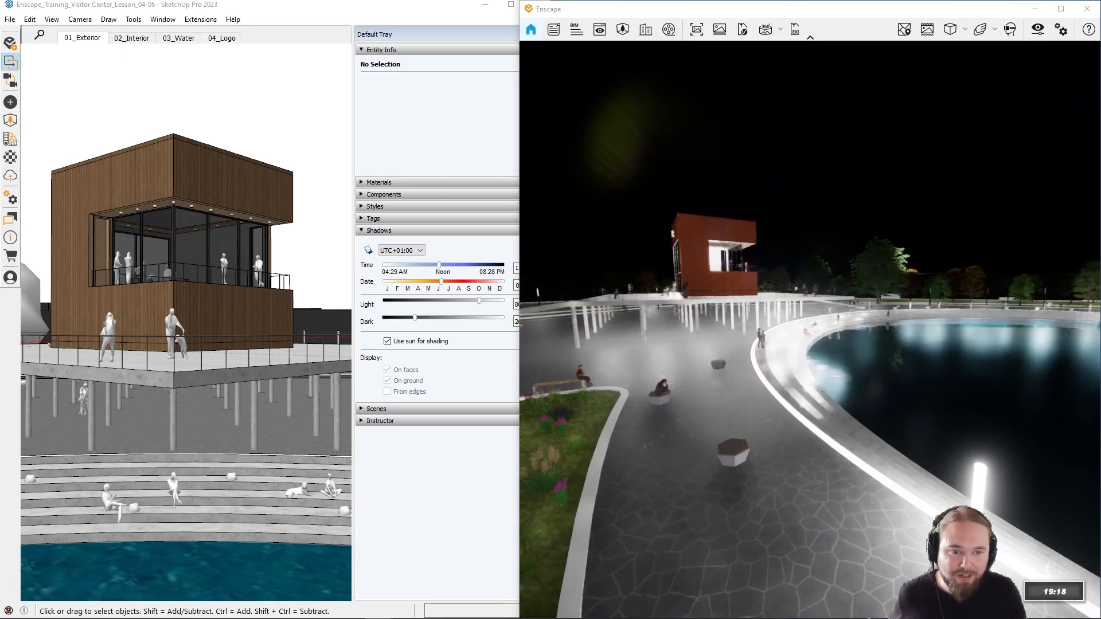
pyautogui.moveTo(773, 459); pyautogui.dragTo(773, 460, button='right')
# Step: Fly the Enscape camera around the visitor center to its illuminated glass entrance front with the seated people on the steps
pyautogui.press('w')
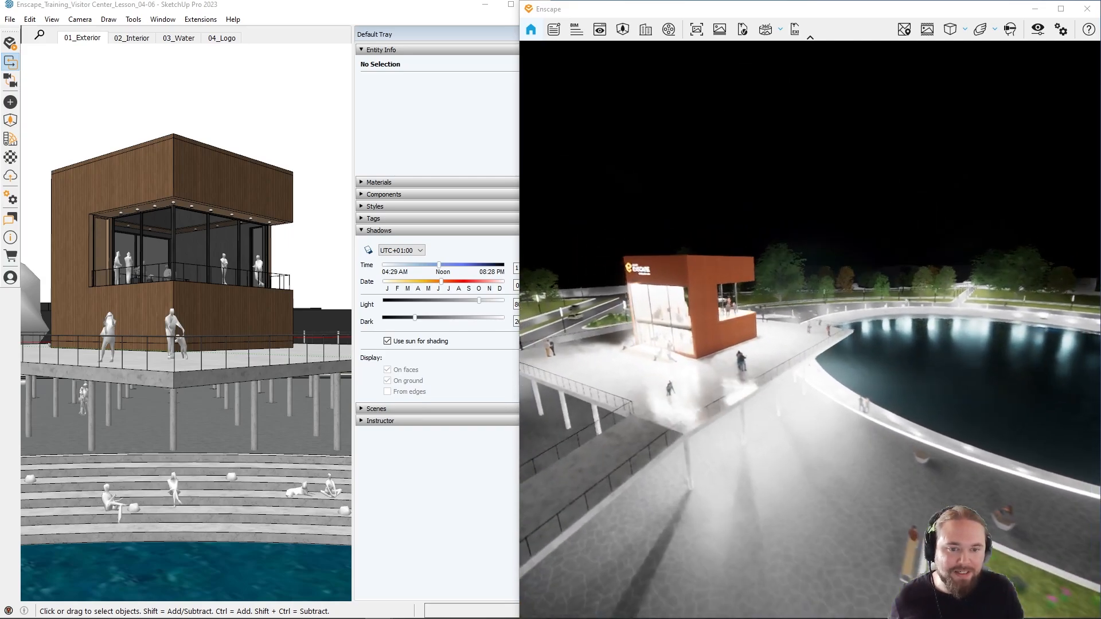
pyautogui.press('w')
pyautogui.press('a')
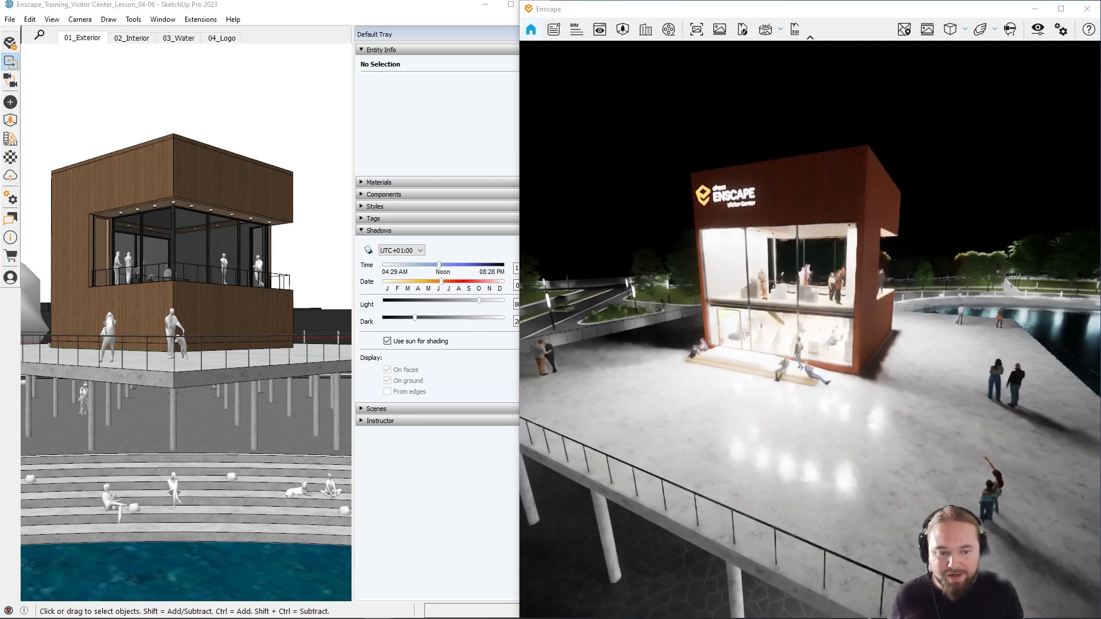
pyautogui.press('w')
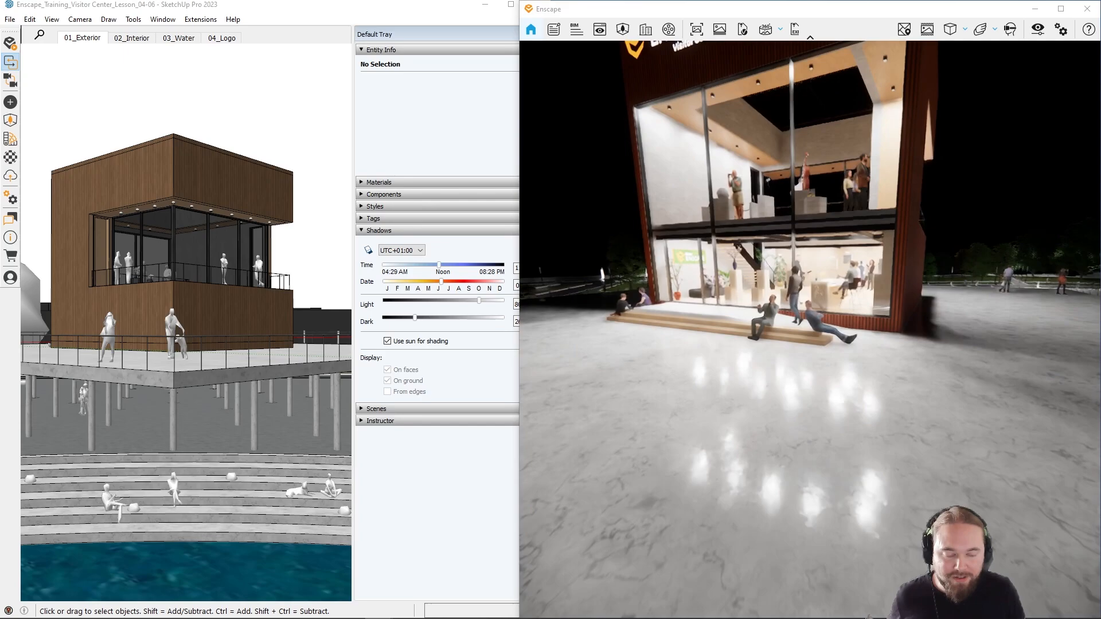
# Step: Move the Enscape camera to a frontal view of the illuminated glass entrance facade with the Visitor Center logo
pyautogui.press('a')
pyautogui.moveTo(745, 505); pyautogui.dragTo(776, 459)
pyautogui.press('s')
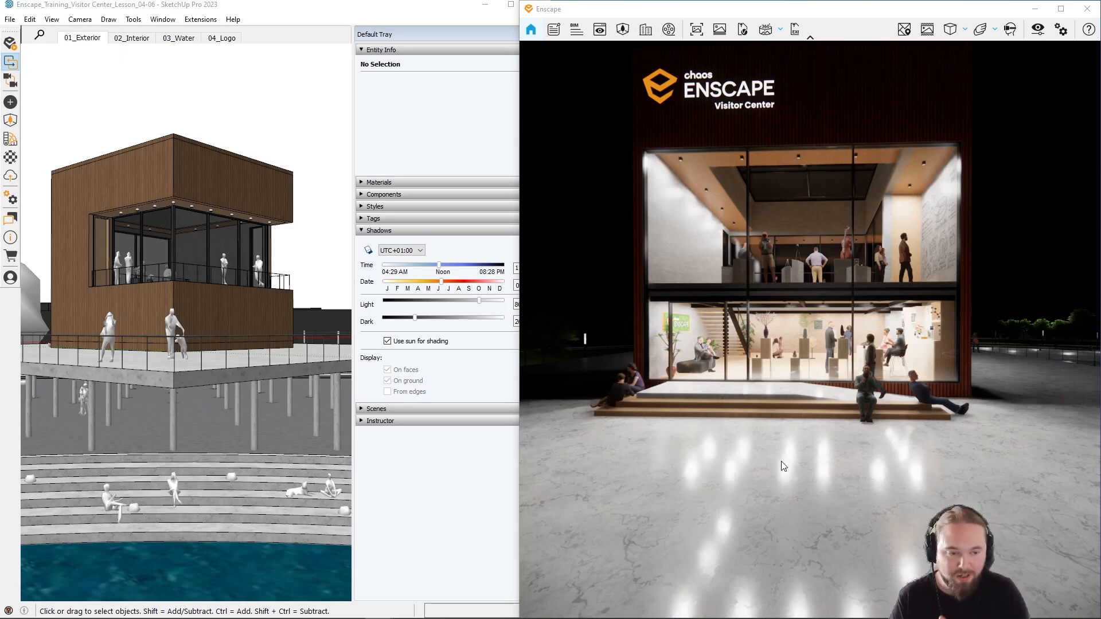
pyautogui.press('w')
pyautogui.press('e')
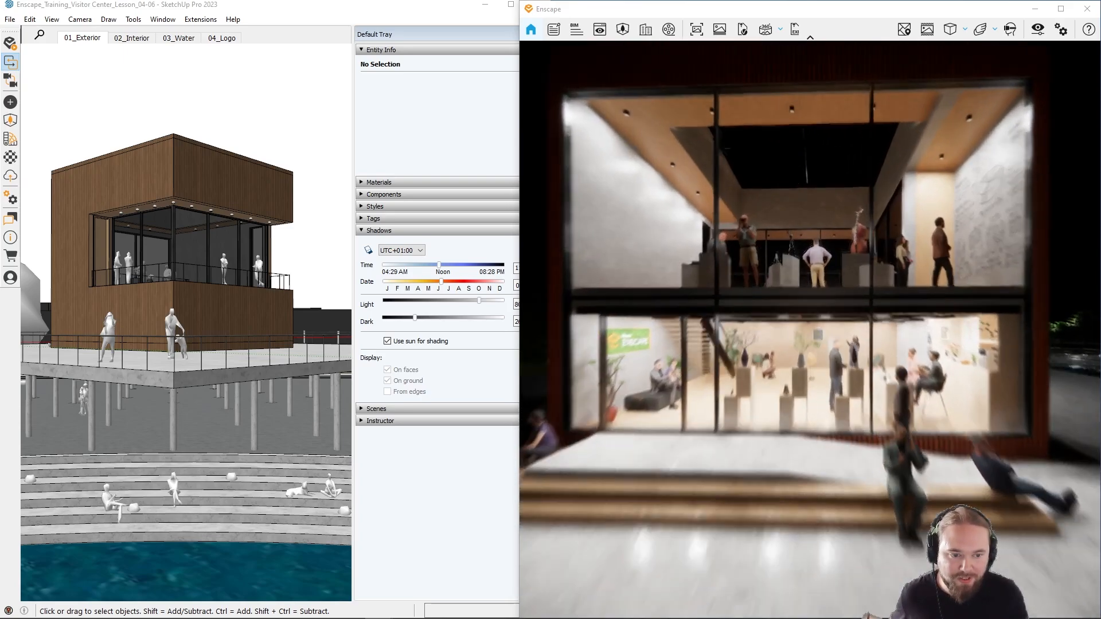
pyautogui.press('s')
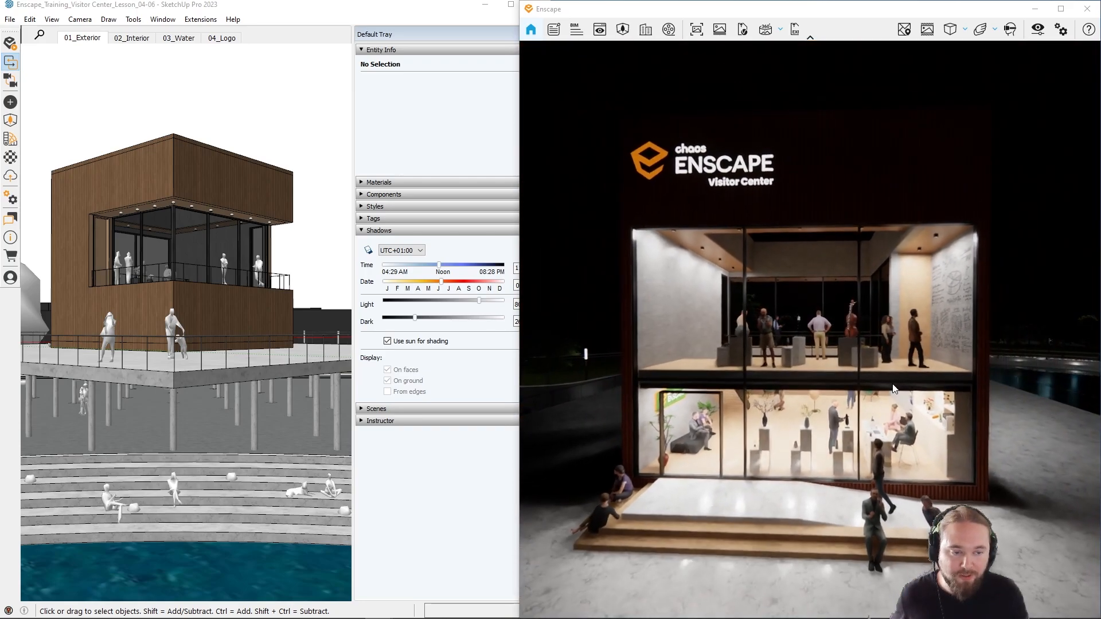
# Step: Shift the render's time of day to daylight and fly the Enscape camera inside to the upper-floor wall beside the staircase
pyautogui.moveTo(907, 408); pyautogui.dragTo(896, 409)
pyautogui.keyDown('shift'); pyautogui.moveTo(896, 408); pyautogui.dragTo(647, 436, button='right'); pyautogui.keyUp('shift')
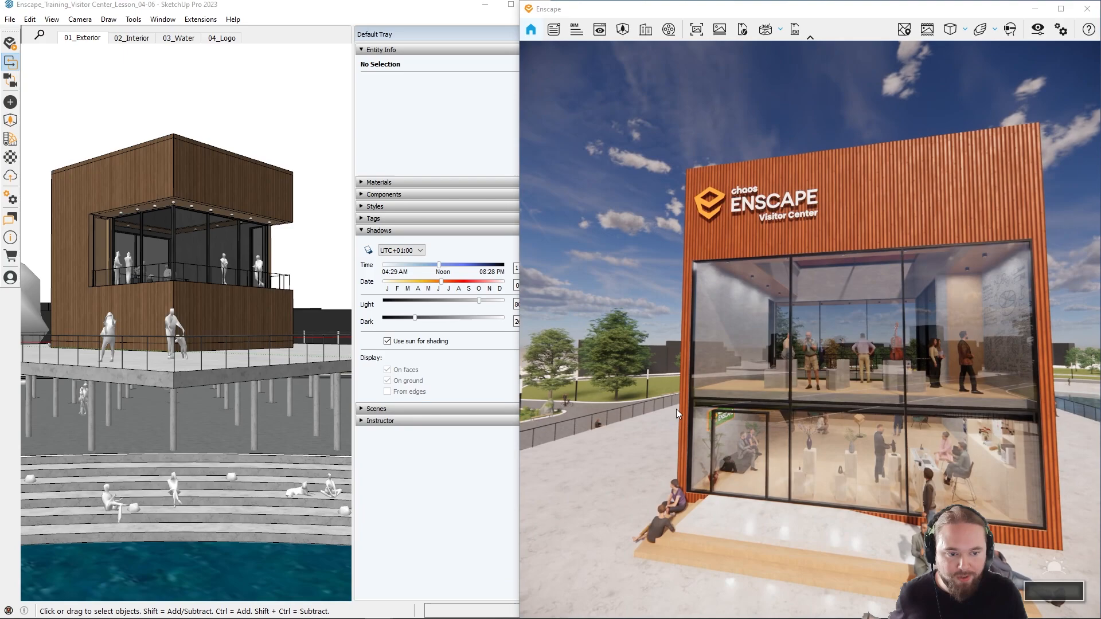
pyautogui.press('s')
pyautogui.moveTo(647, 435); pyautogui.dragTo(607, 445)
pyautogui.press('w')
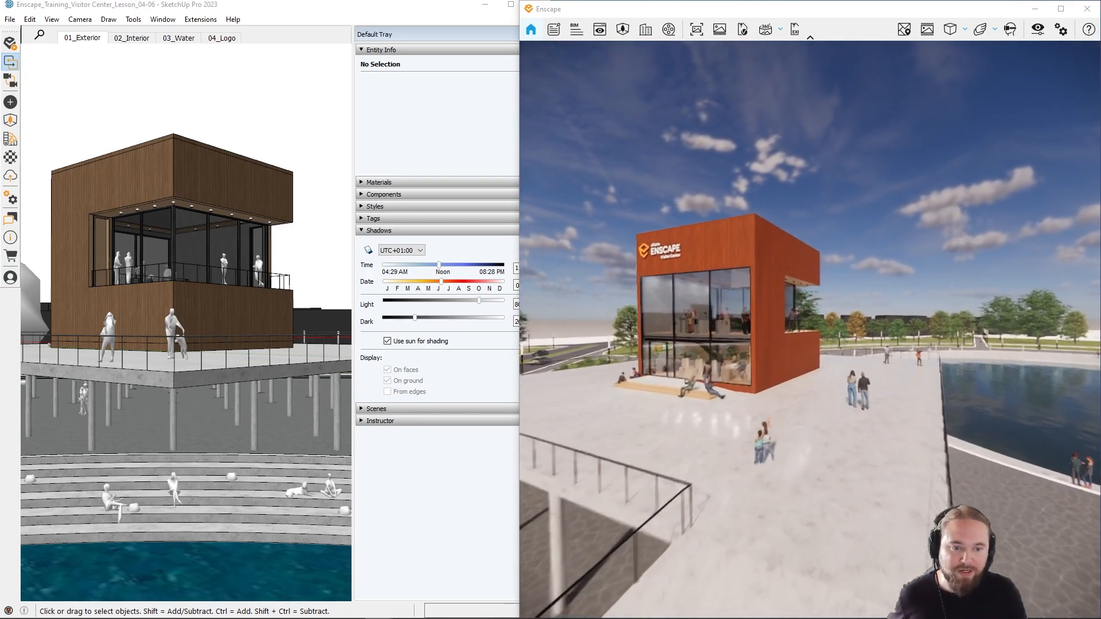
pyautogui.press('w')
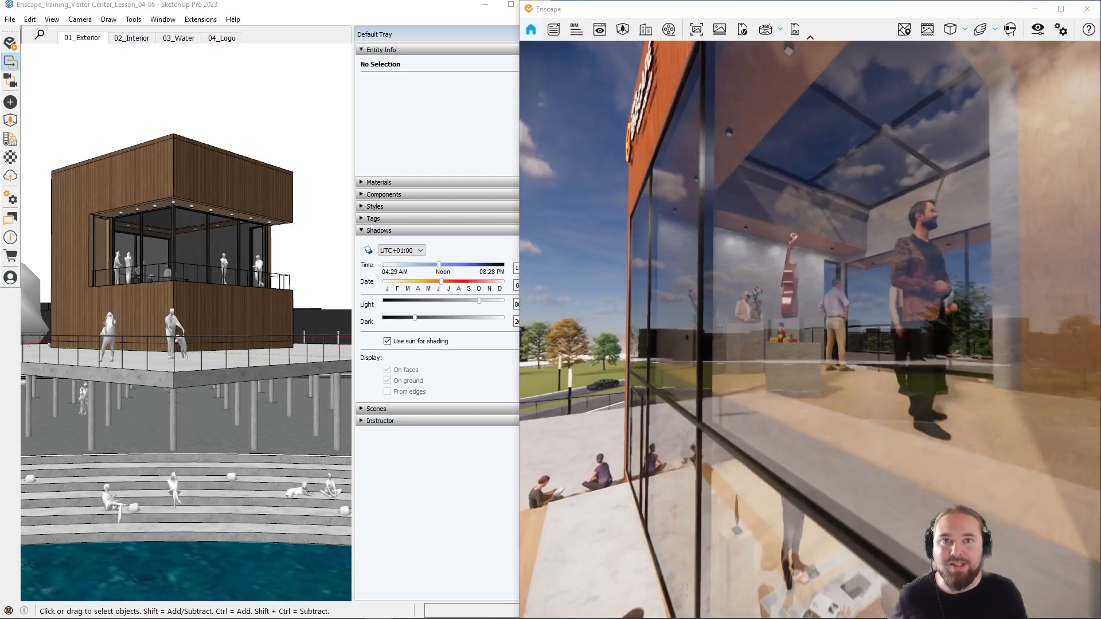
pyautogui.press('w')
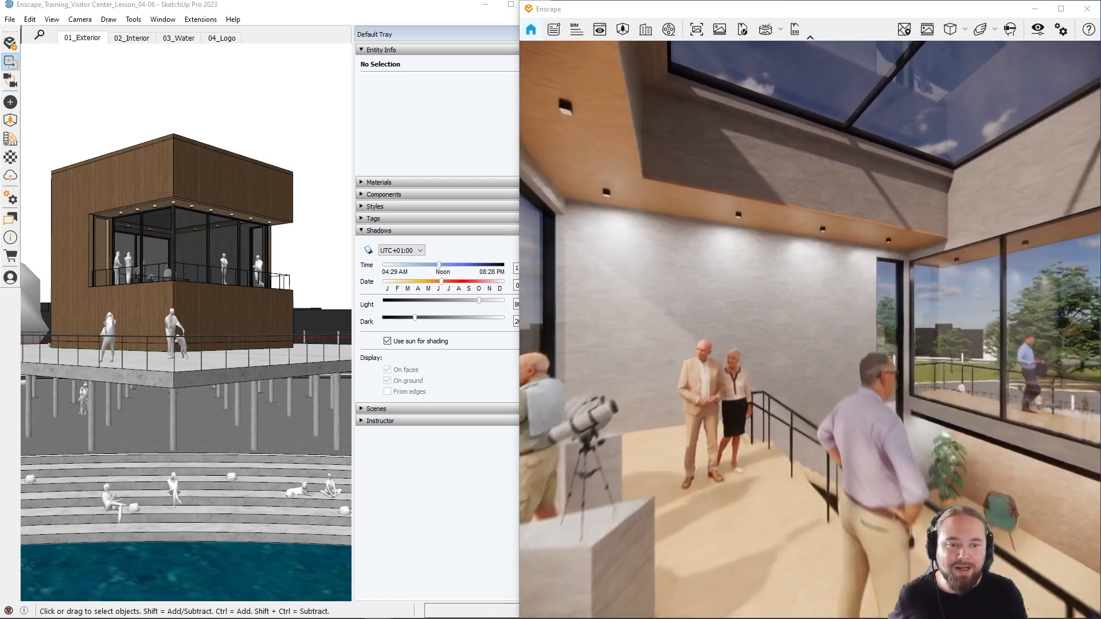
pyautogui.press('s')
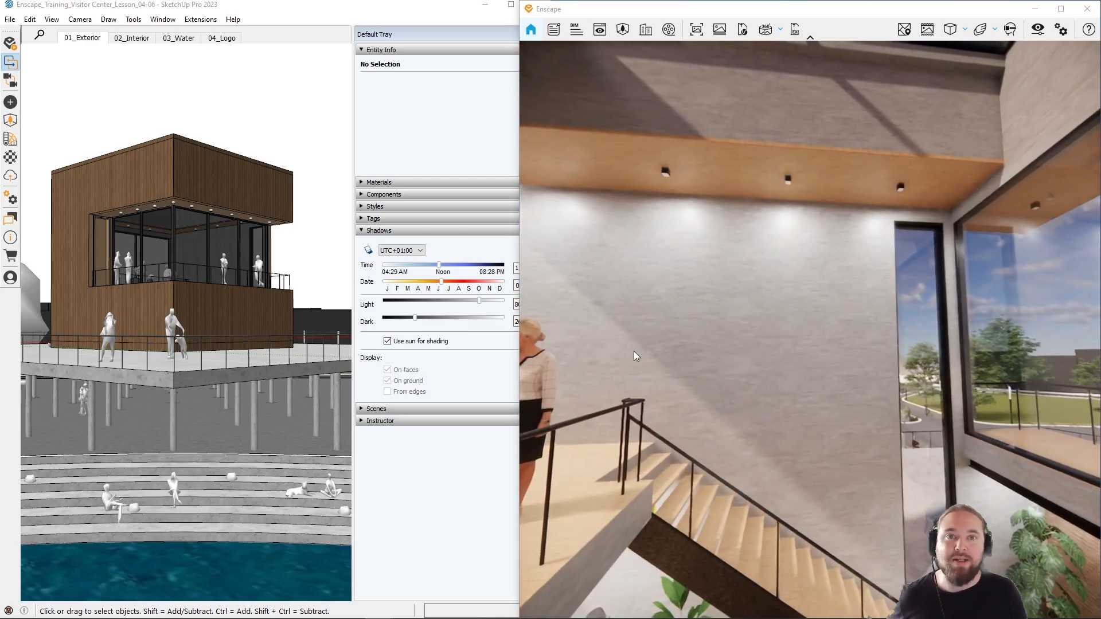
# Step: Open the visual settings beside the render, collapse the preset list and view the Sky settings
pyautogui.click(1032, 34)
pyautogui.moveTo(904, 104); pyautogui.dragTo(343, 109)
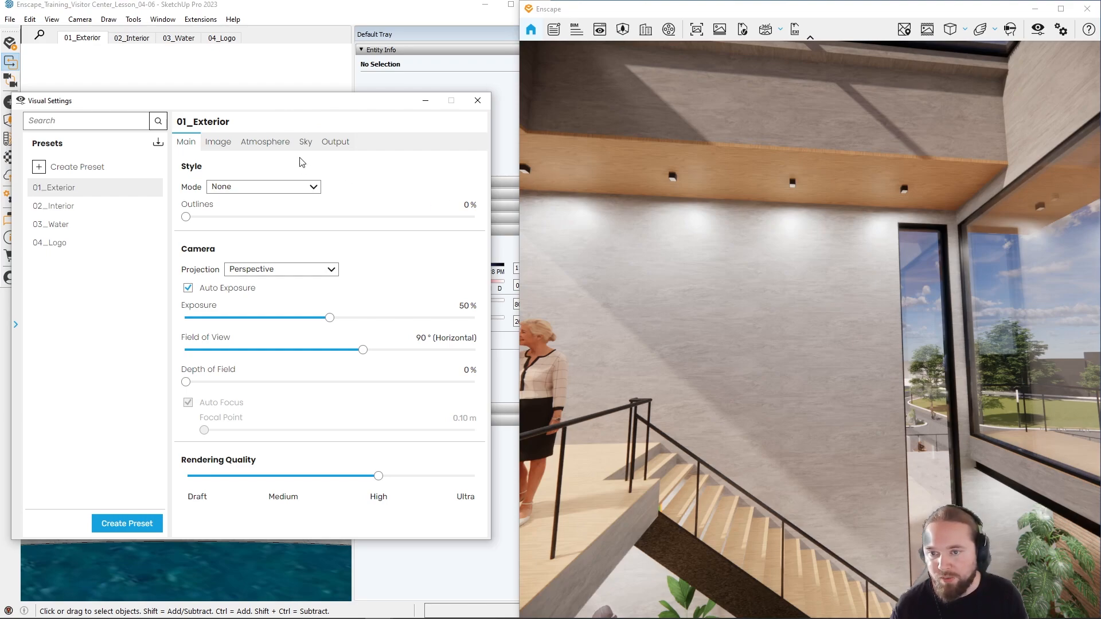
pyautogui.click(15, 325)
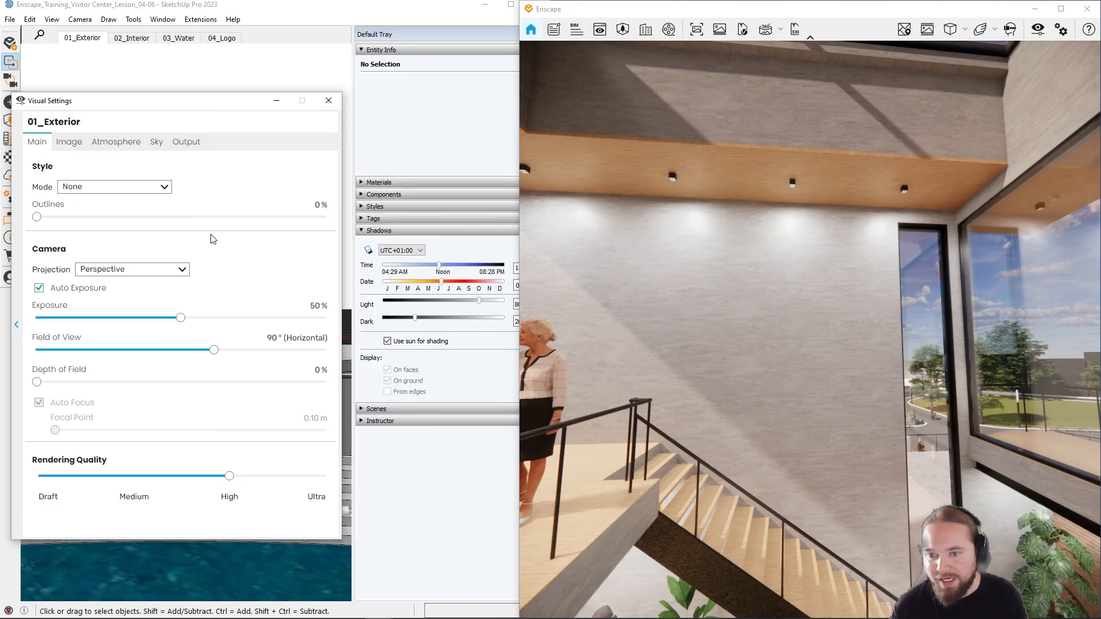
pyautogui.click(160, 147)
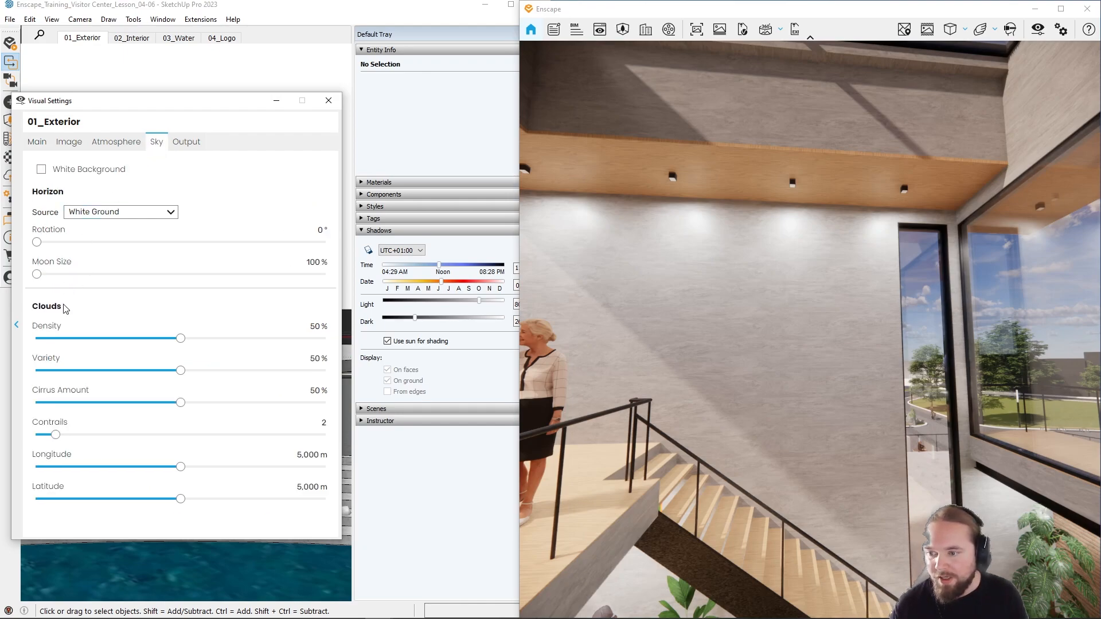
# Step: Try out the Artificial Light Brightness in the Atmosphere settings, reset it to 100% and close the visual settings
pyautogui.click(115, 142)
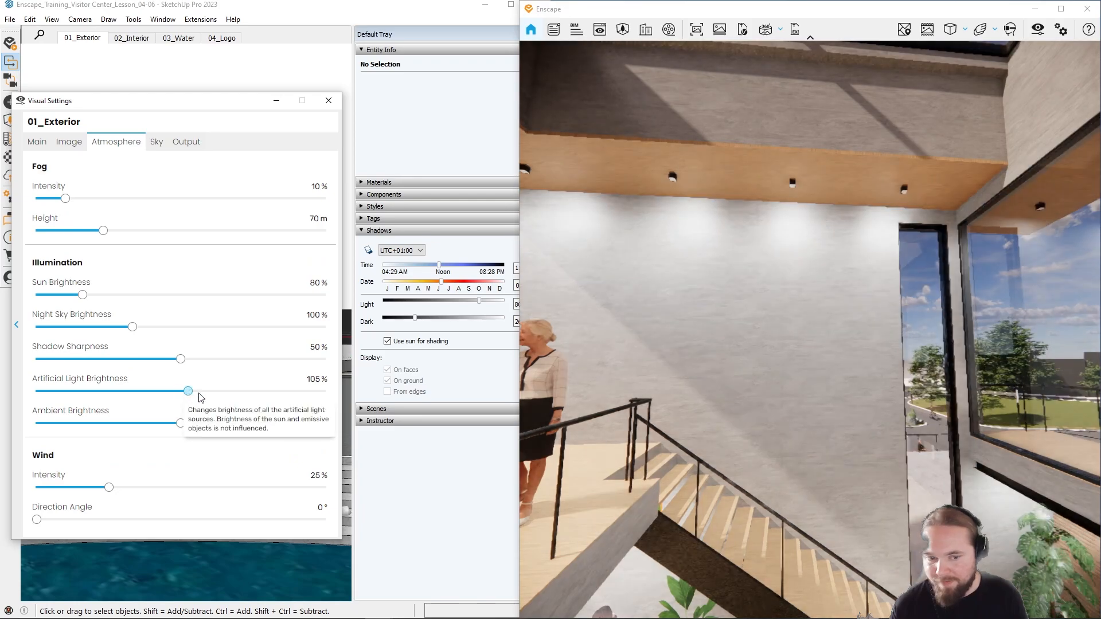
pyautogui.moveTo(181, 391); pyautogui.dragTo(130, 400)
pyautogui.click(288, 379)
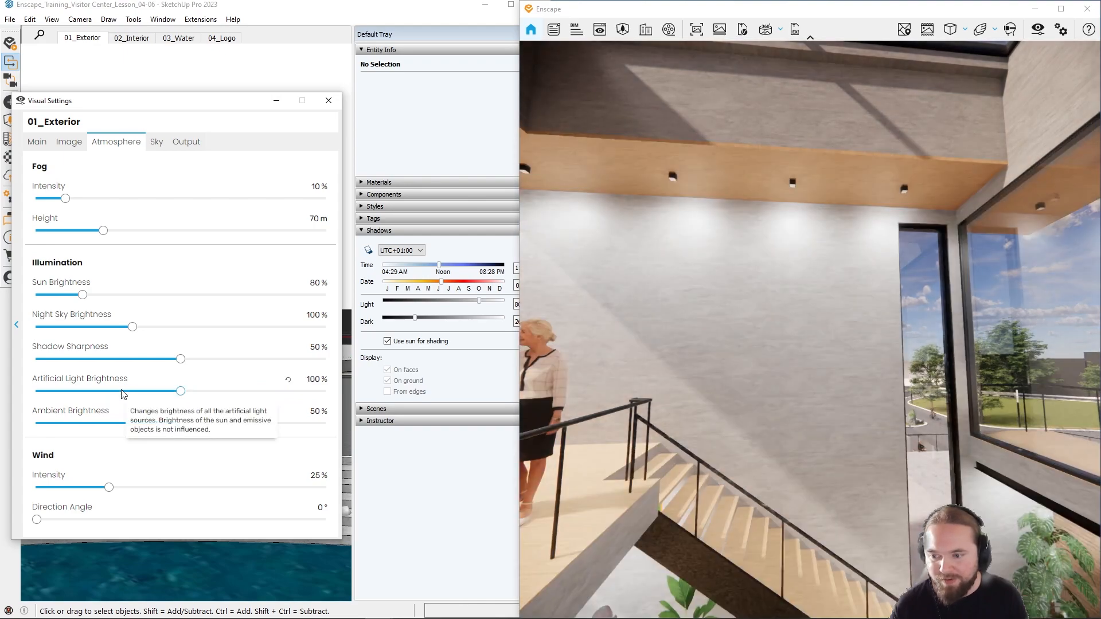
pyautogui.click(328, 101)
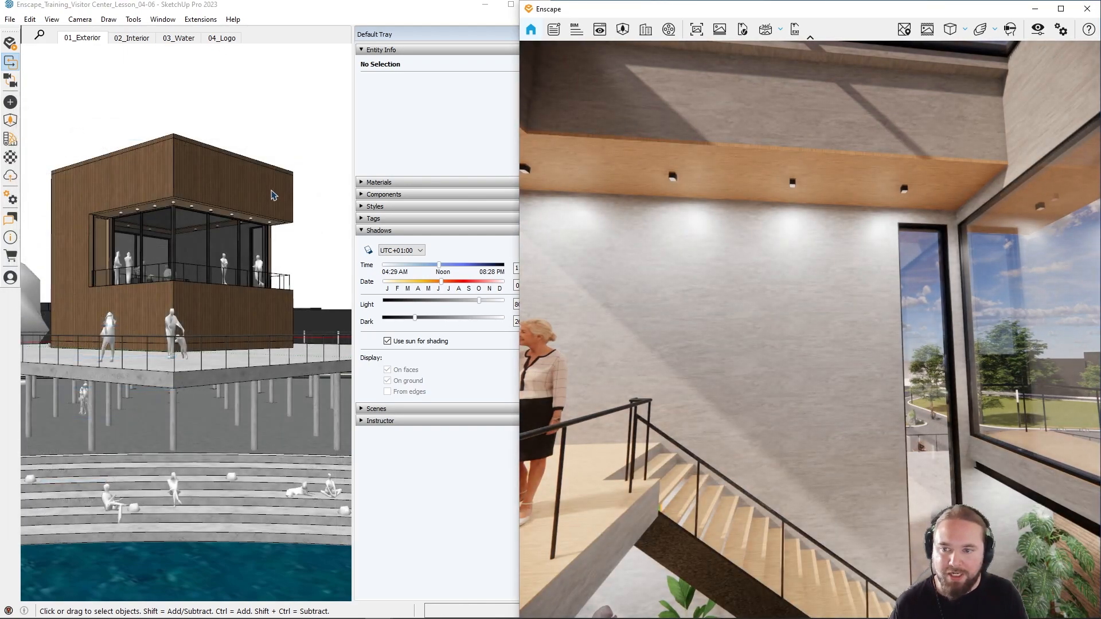
# Step: Open the Enscape Objects editor with the upper-floor wall beside the stairs in close view in the SketchUp model
pyautogui.scroll(5, 178, 228)
pyautogui.scroll(8, 179, 229)
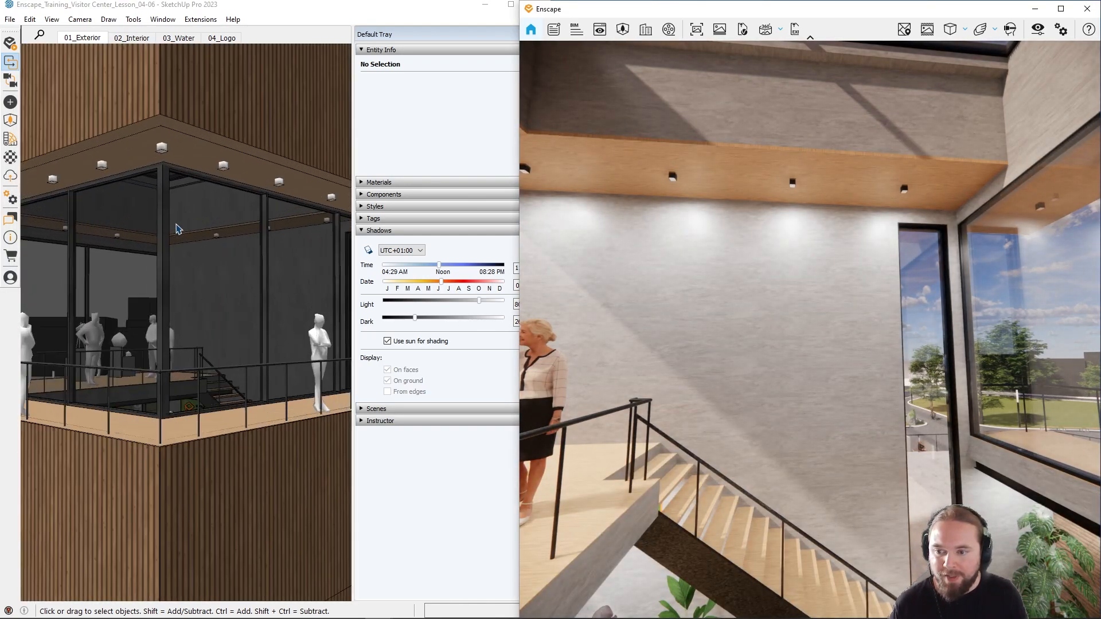
pyautogui.scroll(6, 200, 336)
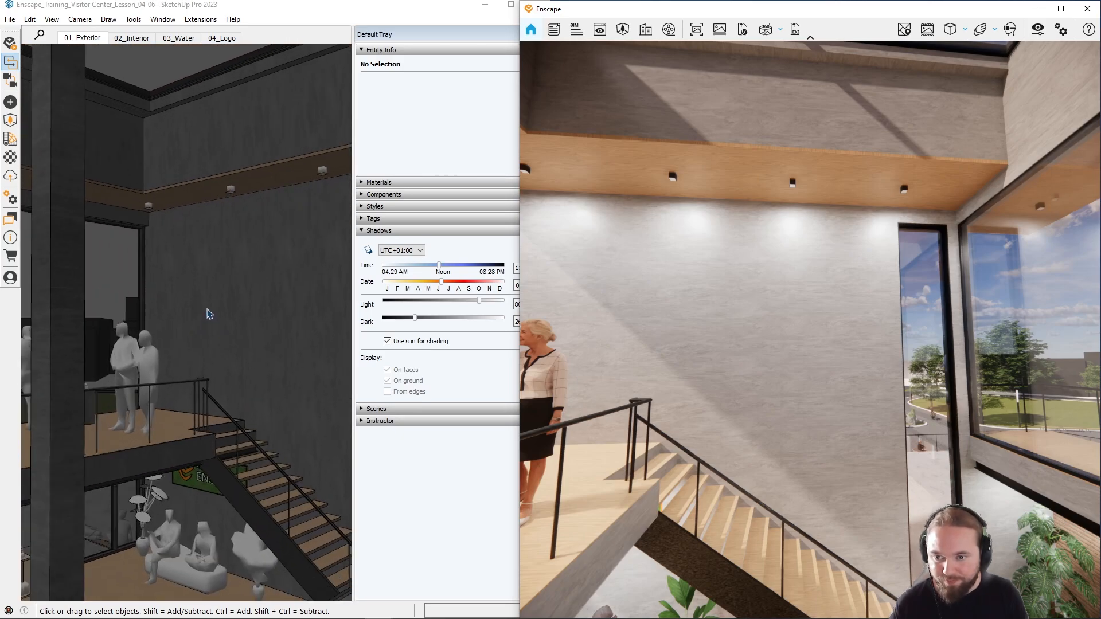
pyautogui.scroll(6, 235, 307)
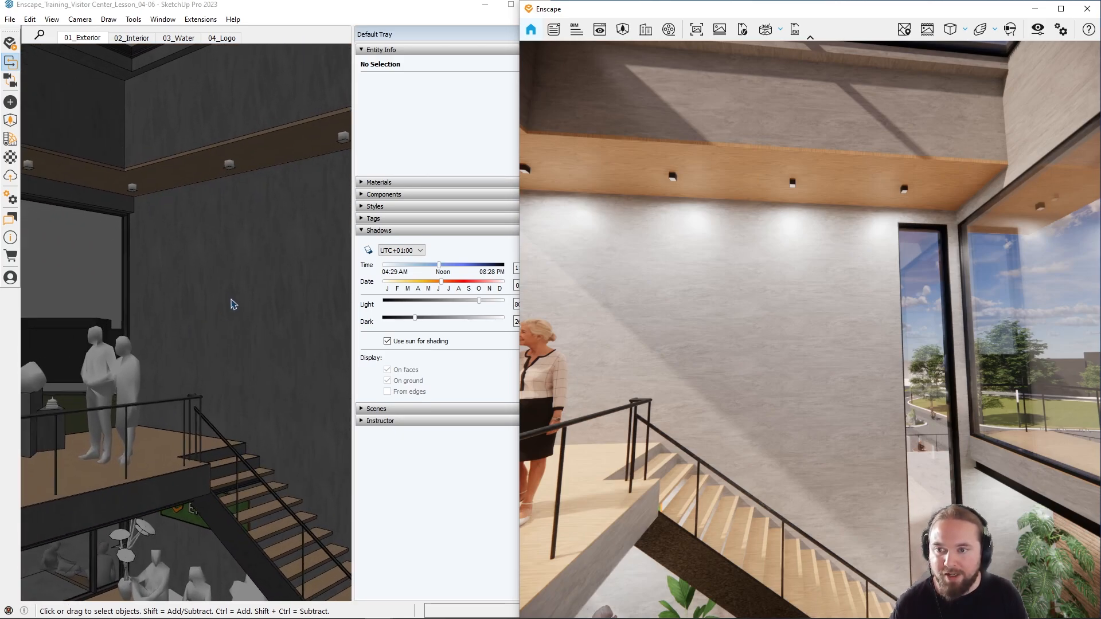
pyautogui.scroll(5, 211, 235)
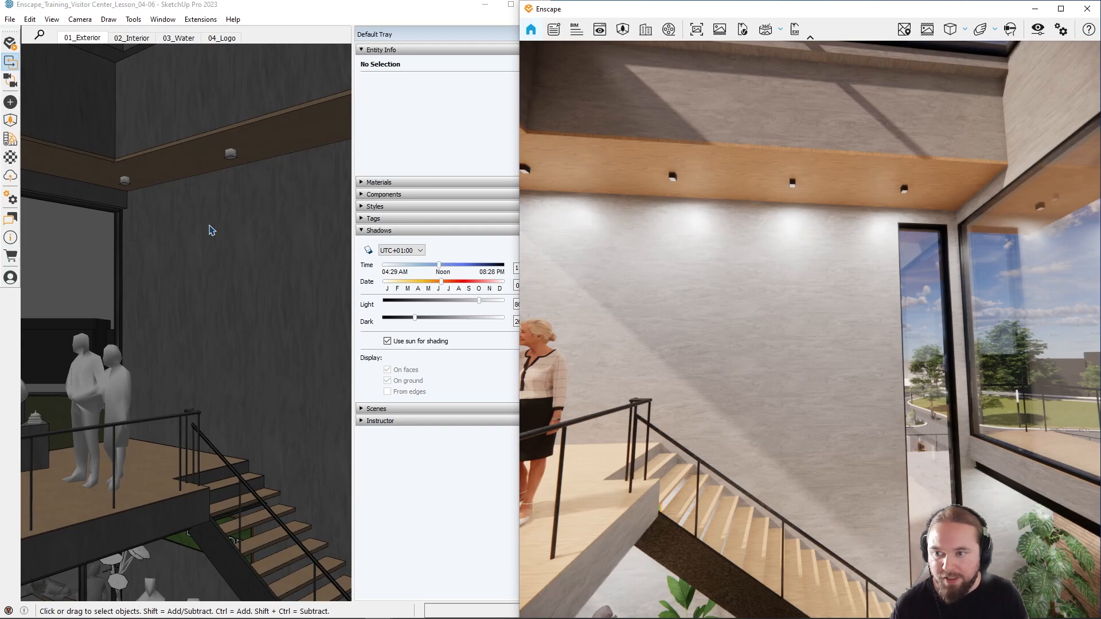
pyautogui.scroll(2, 211, 223)
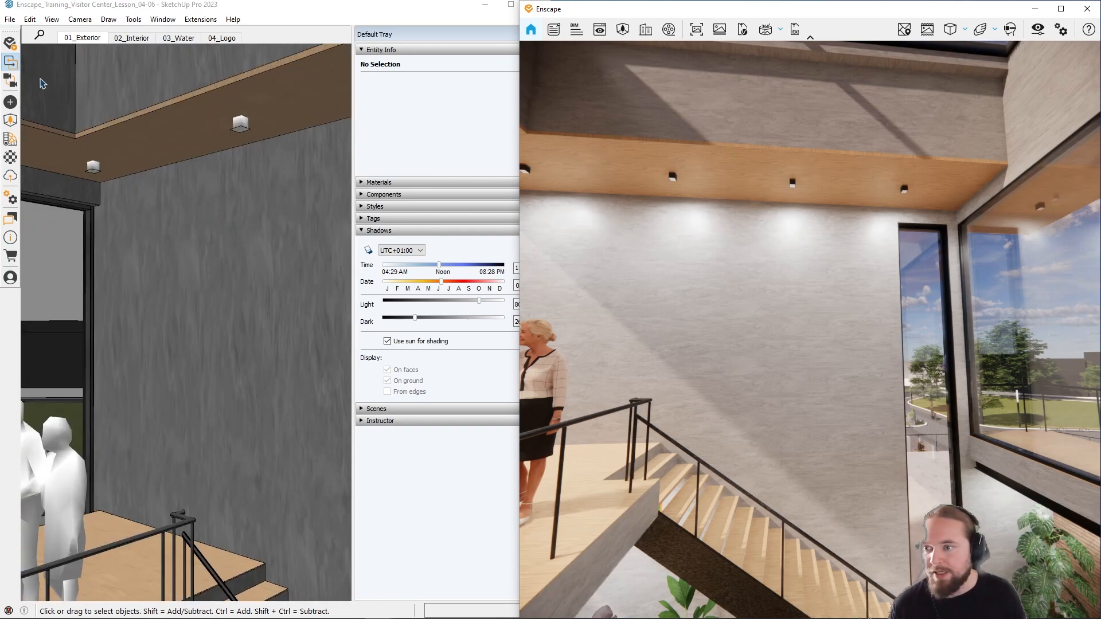
pyautogui.click(11, 107)
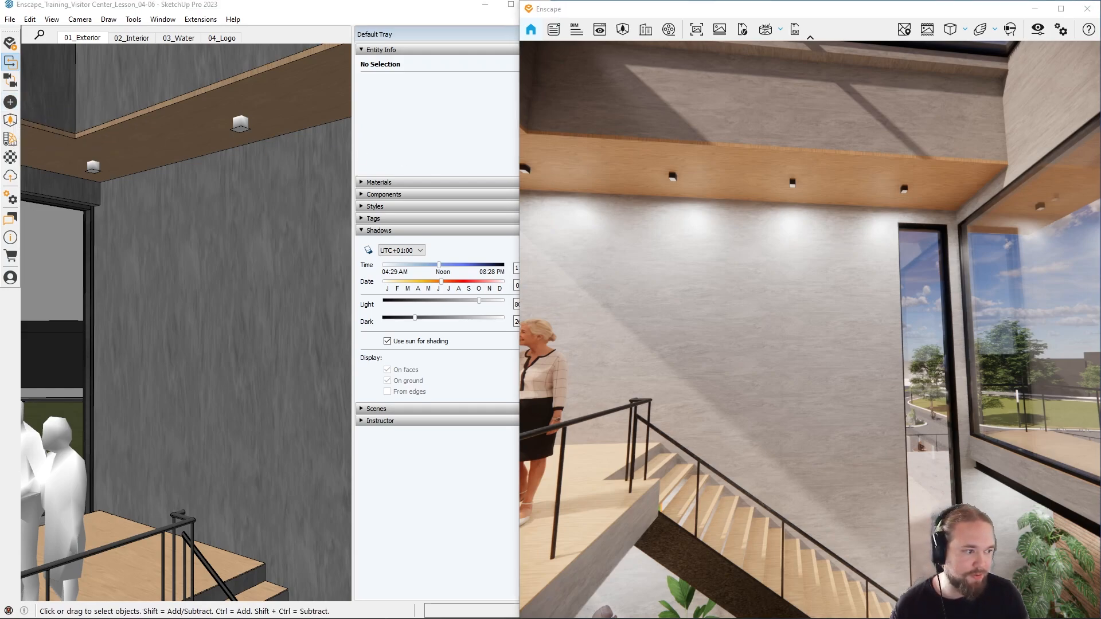
pyautogui.moveTo(925, 145)
pyautogui.mouseDown()
pyautogui.moveTo(675, 108)
pyautogui.moveTo(373, 117)
pyautogui.mouseUp()
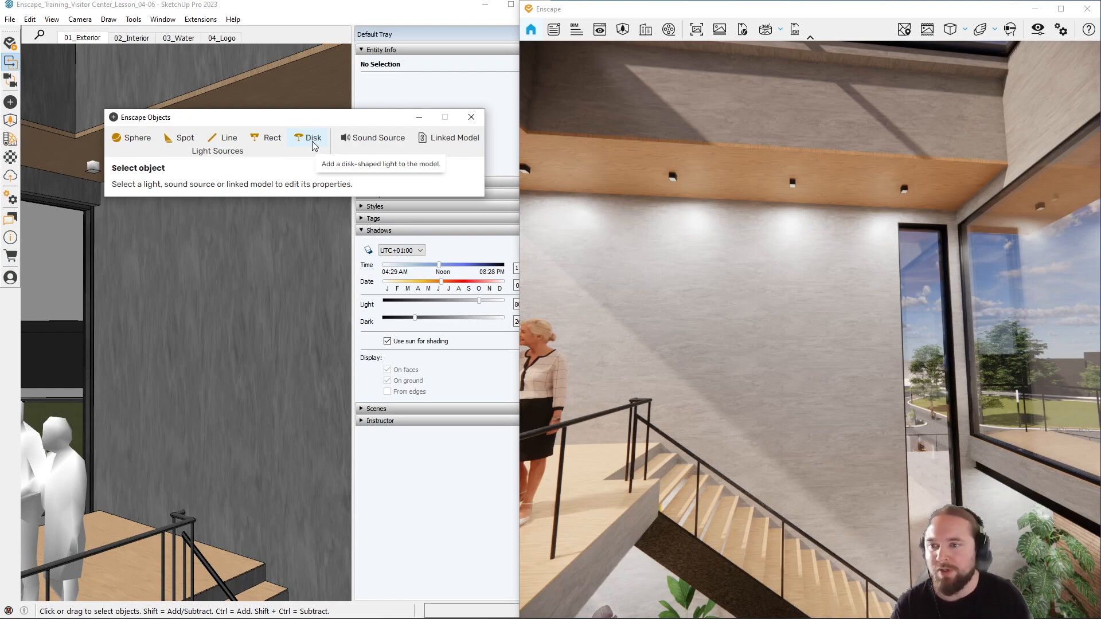
# Step: Place an Enscape spotlight beside the wall, below the ceiling fixtures, and aim it down at the stair landing floor
pyautogui.click(170, 140)
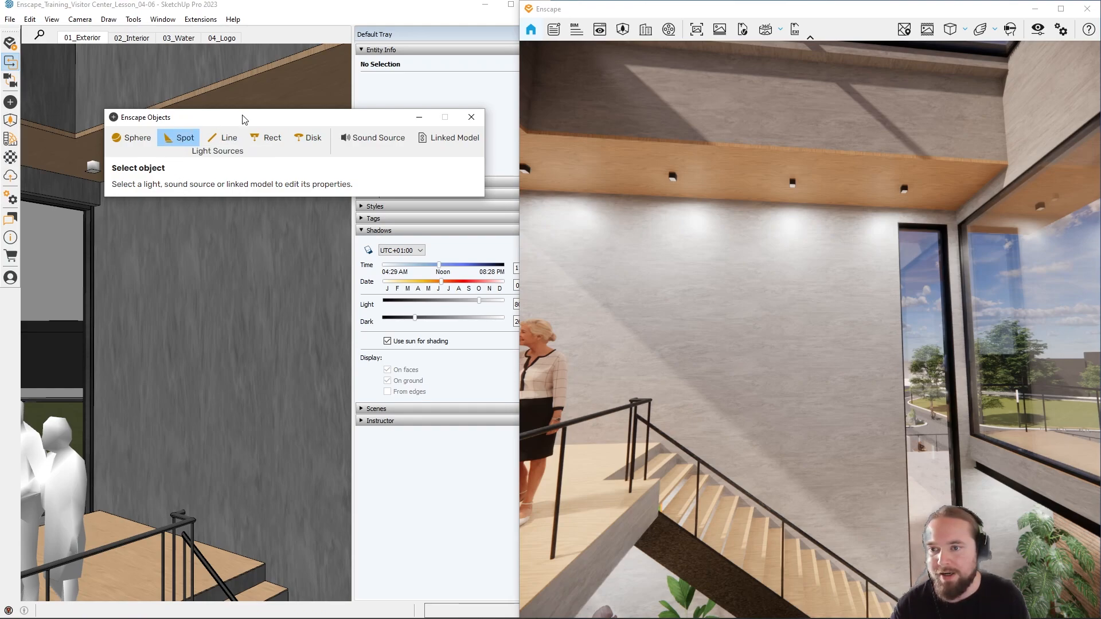
pyautogui.moveTo(245, 119); pyautogui.dragTo(479, 182)
pyautogui.click(162, 143)
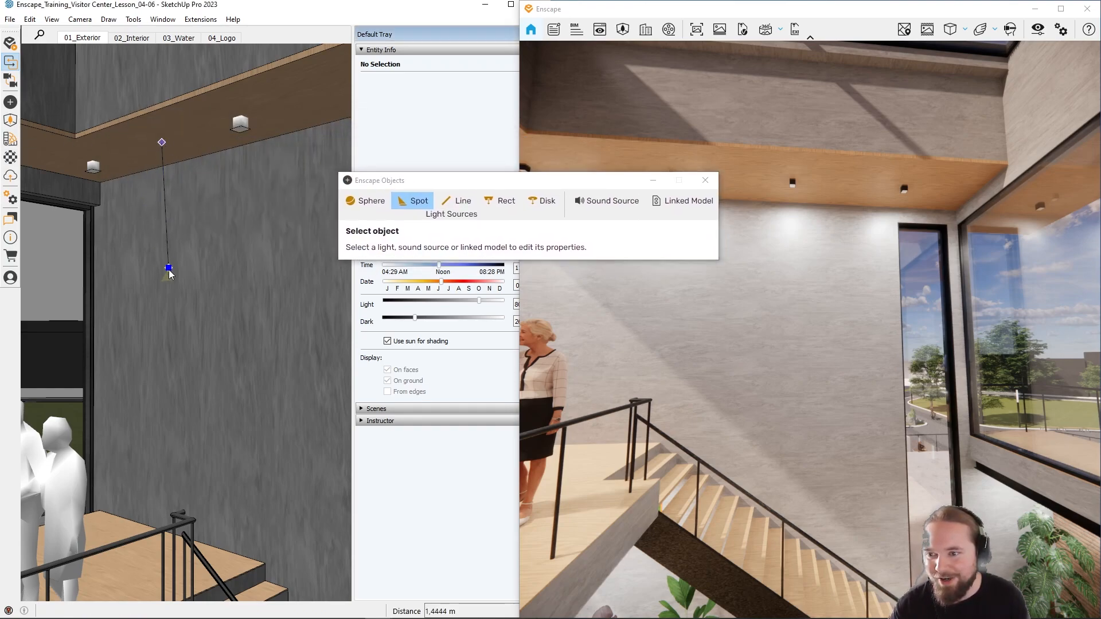
pyautogui.click(162, 304)
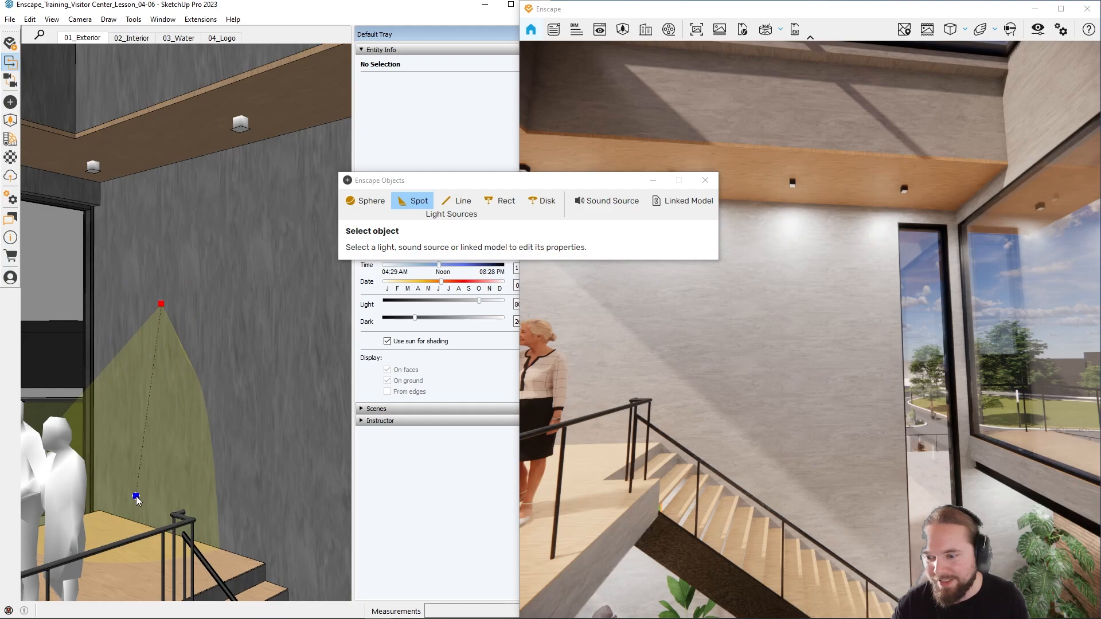
pyautogui.click(128, 530)
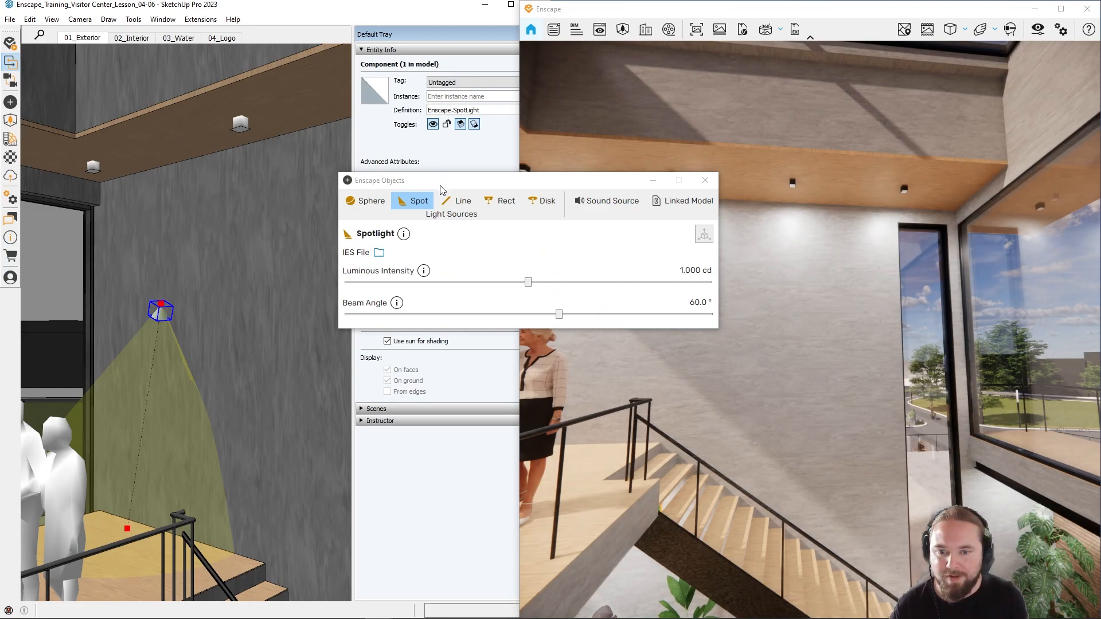
# Step: Shift the render's time of day to night and bring the wall beside the staircase into view with the spotlight's settings clear of it
pyautogui.moveTo(444, 184); pyautogui.dragTo(337, 352)
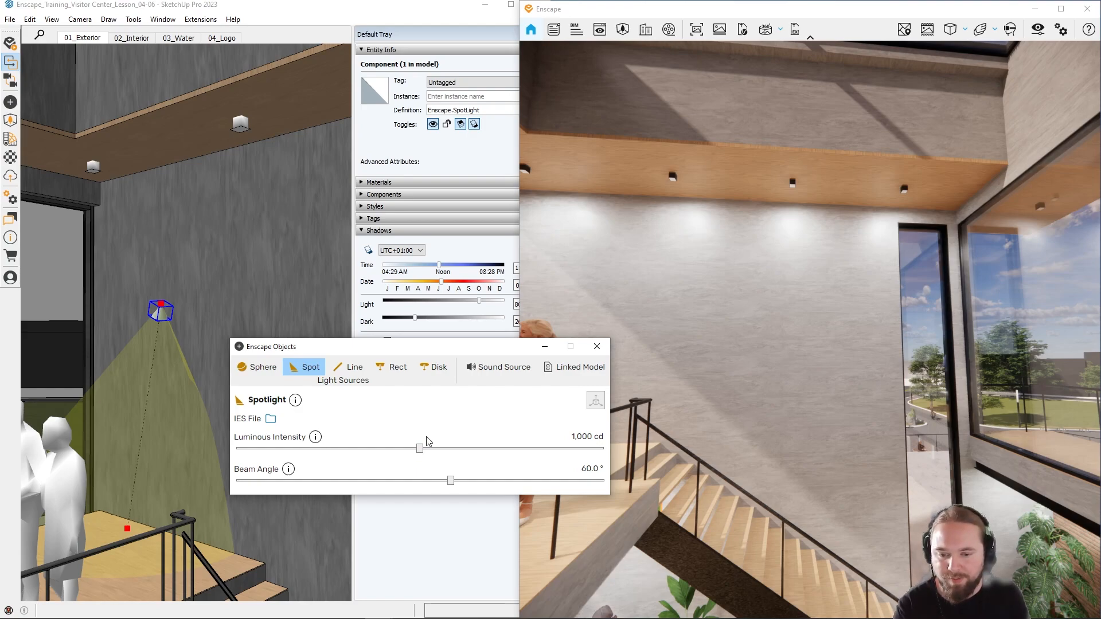
pyautogui.moveTo(462, 356); pyautogui.dragTo(350, 368)
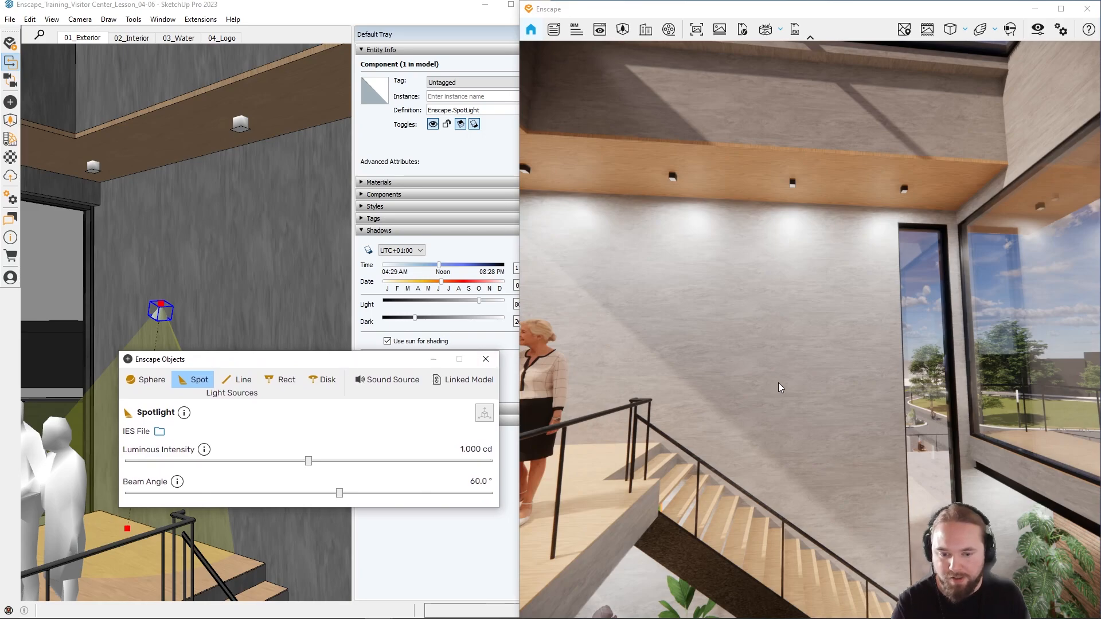
pyautogui.moveTo(779, 383); pyautogui.dragTo(718, 381)
pyautogui.keyDown('shift'); pyautogui.moveTo(719, 381); pyautogui.dragTo(826, 381, button='right'); pyautogui.keyUp('shift')
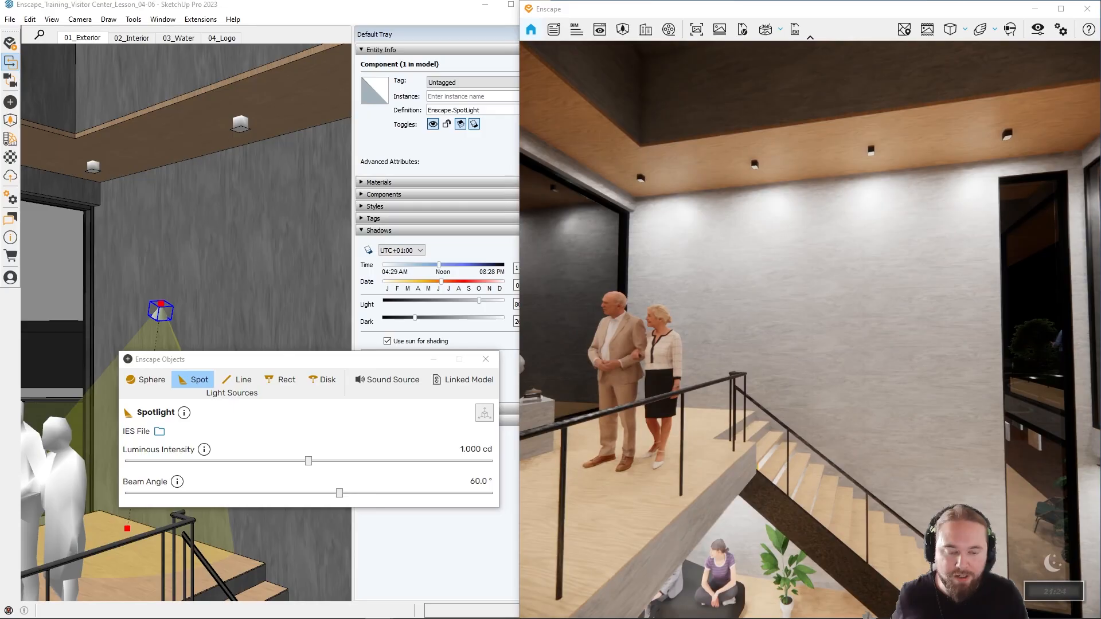
pyautogui.press('w')
pyautogui.press('d')
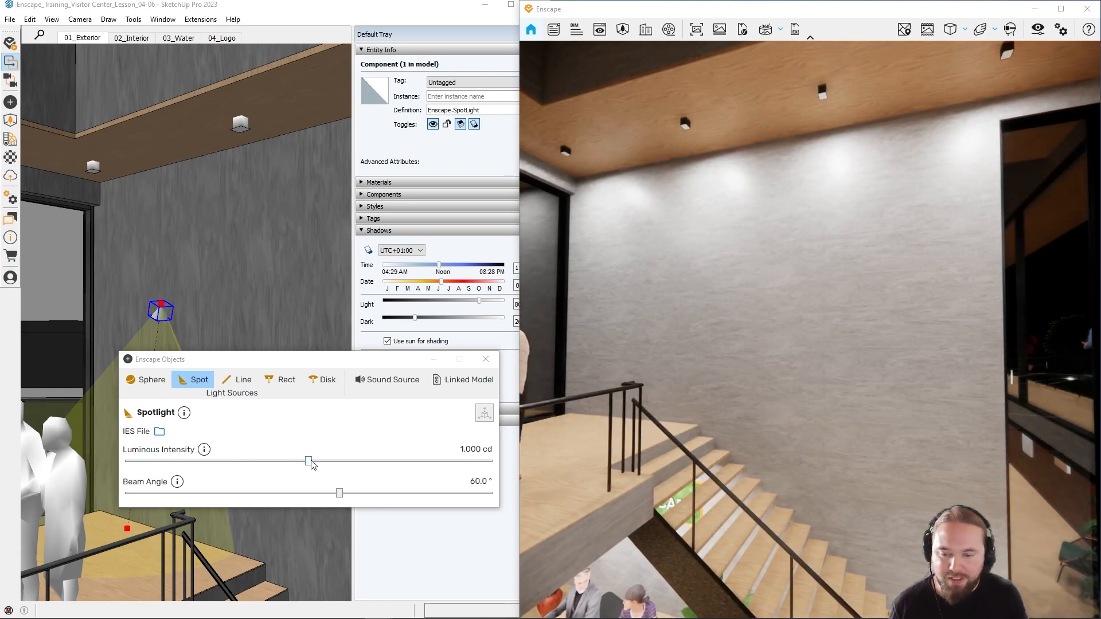
# Step: Raise the spotlight's luminous intensity to 823,676 cd and inspect its light cone on the wall up close
pyautogui.moveTo(310, 464); pyautogui.dragTo(489, 465)
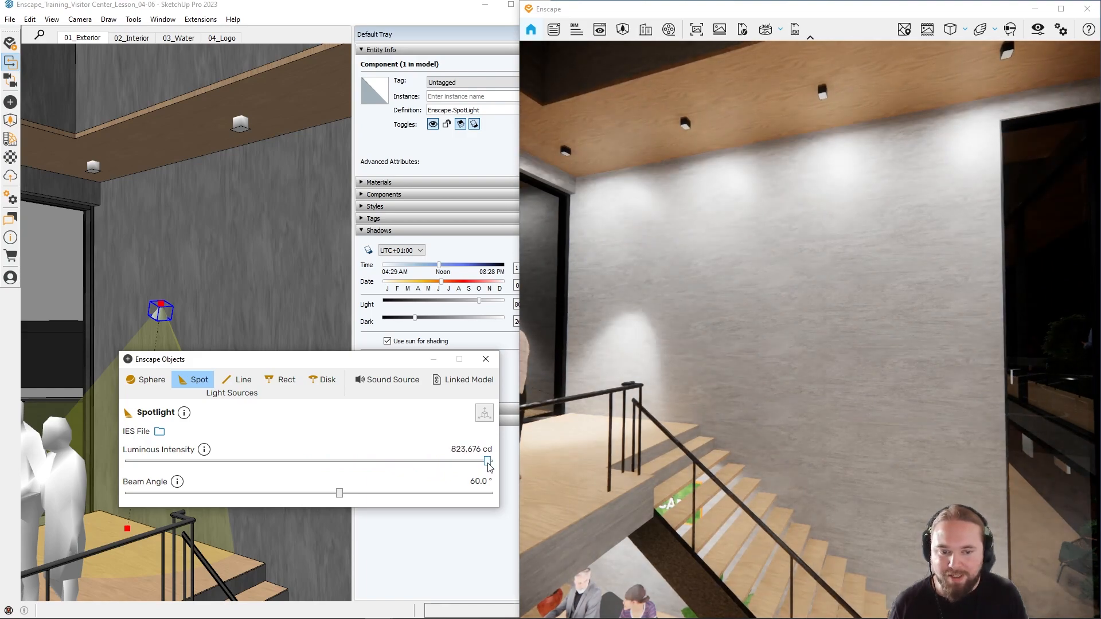
pyautogui.moveTo(665, 413); pyautogui.dragTo(612, 424)
pyautogui.press('w')
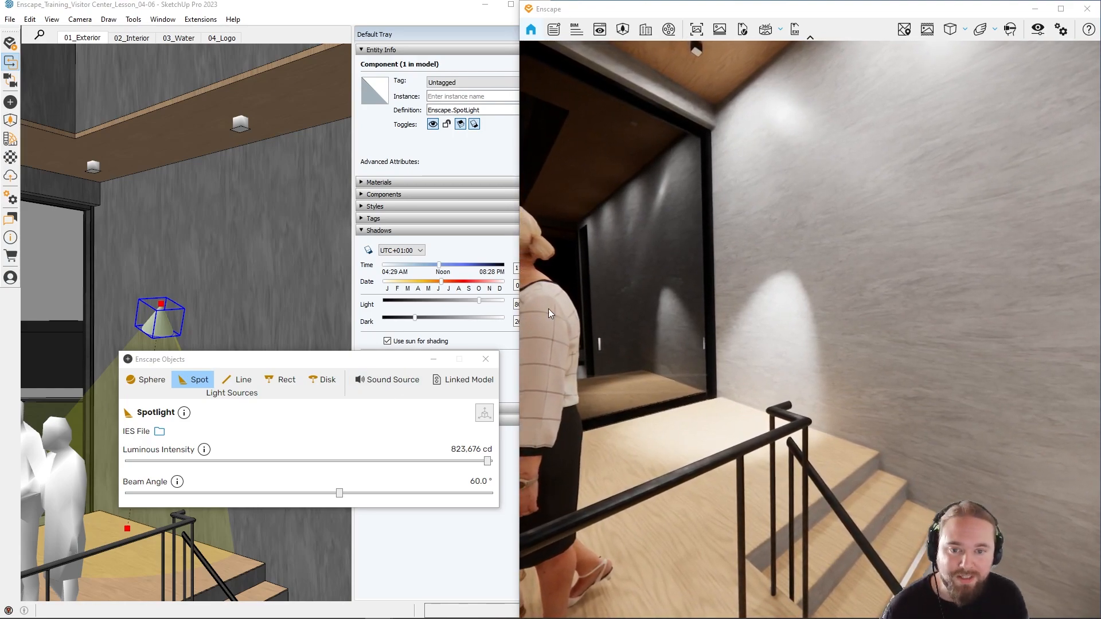
# Step: Try manual exposure at 3% with Auto Exposure off, restore 50% with Auto Exposure on, and close the visual settings
pyautogui.click(1036, 30)
pyautogui.moveTo(858, 92); pyautogui.dragTo(306, 82)
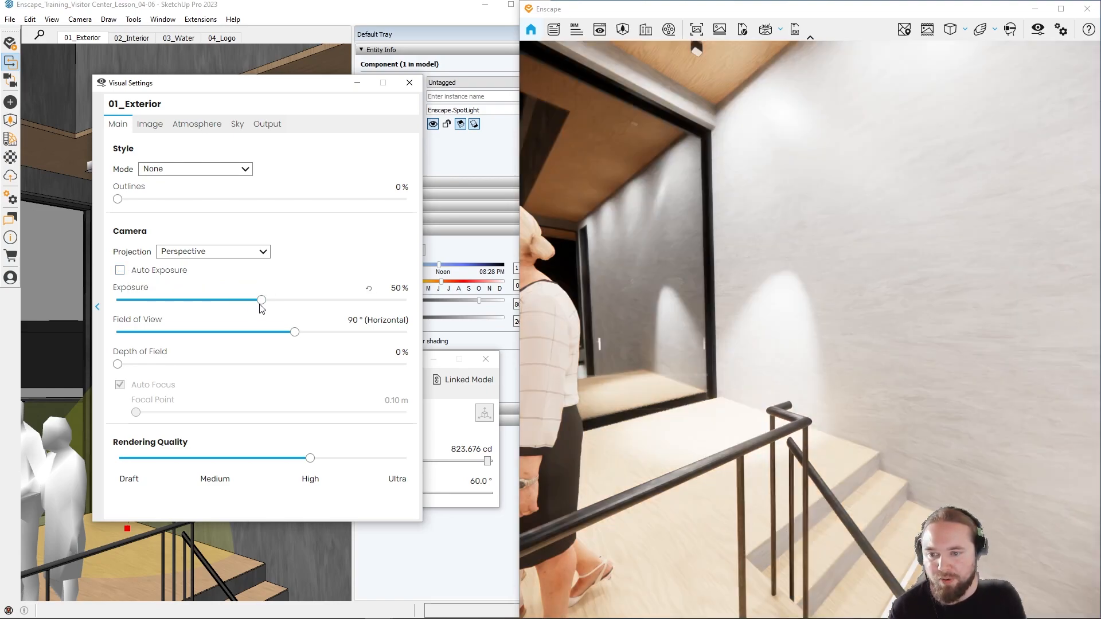
pyautogui.moveTo(261, 300); pyautogui.dragTo(127, 330)
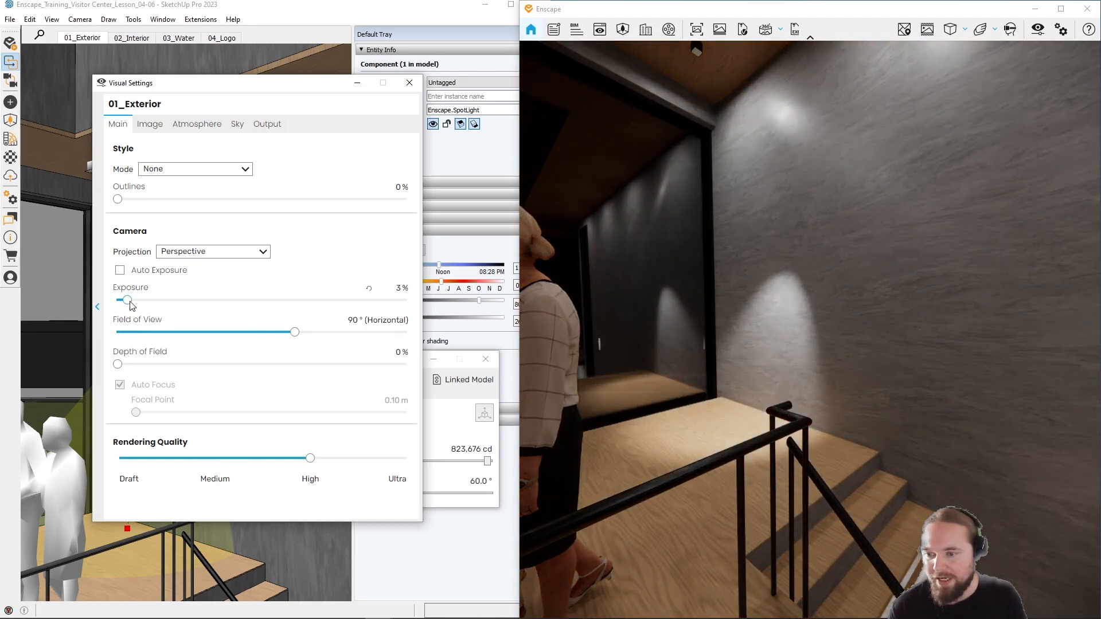
pyautogui.doubleClick(127, 300)
pyautogui.click(119, 271)
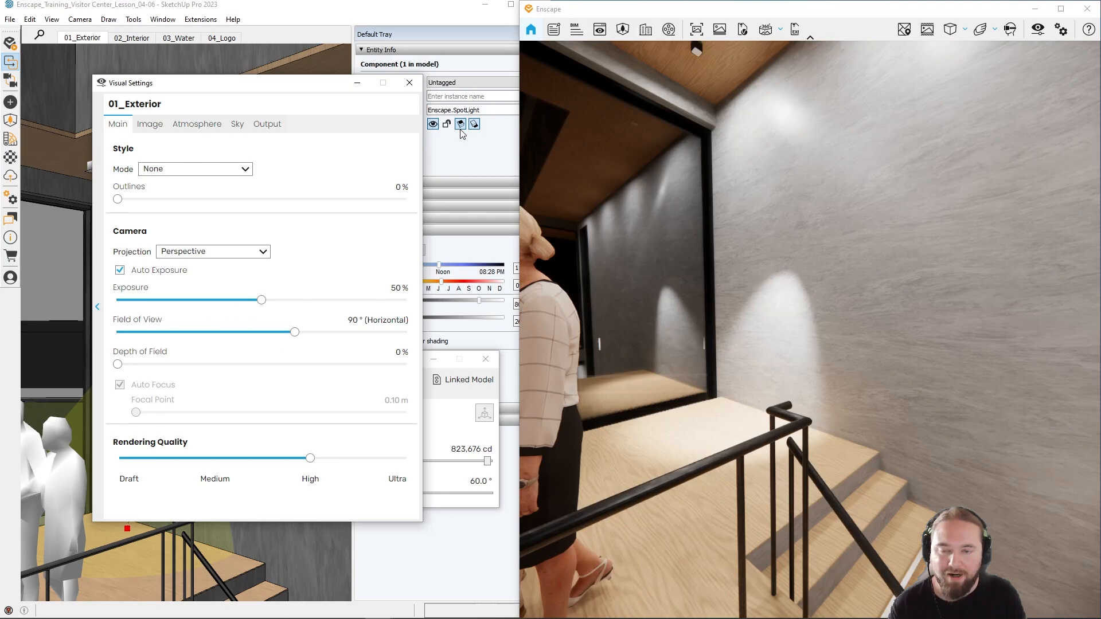
pyautogui.click(409, 82)
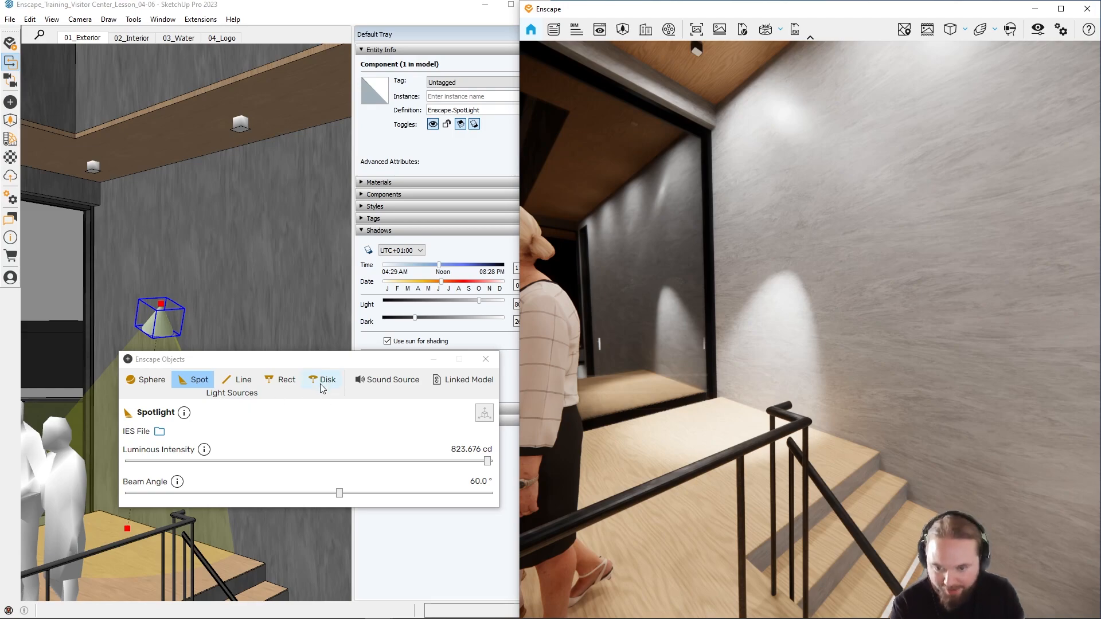
# Step: Set the spotlight's beam angle to 60.9° and move its settings clear of the light in the model
pyautogui.moveTo(305, 366)
pyautogui.mouseDown()
pyautogui.moveTo(352, 384)
pyautogui.moveTo(317, 382)
pyautogui.mouseUp()
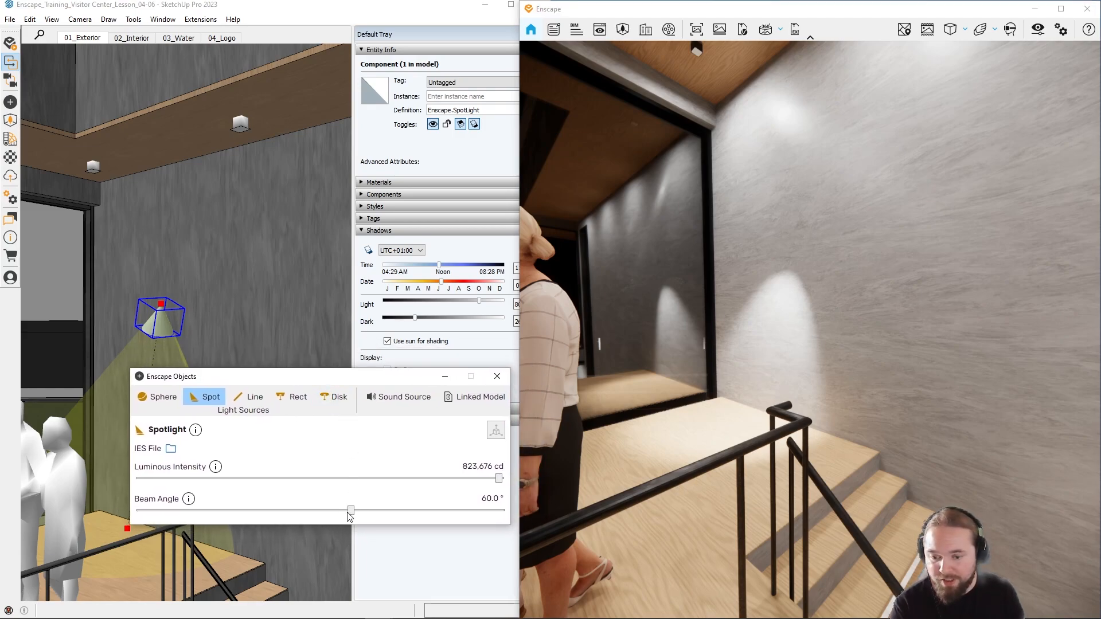
pyautogui.moveTo(351, 512)
pyautogui.mouseDown()
pyautogui.moveTo(388, 507)
pyautogui.moveTo(355, 508)
pyautogui.mouseUp()
pyautogui.moveTo(344, 381); pyautogui.dragTo(266, 348)
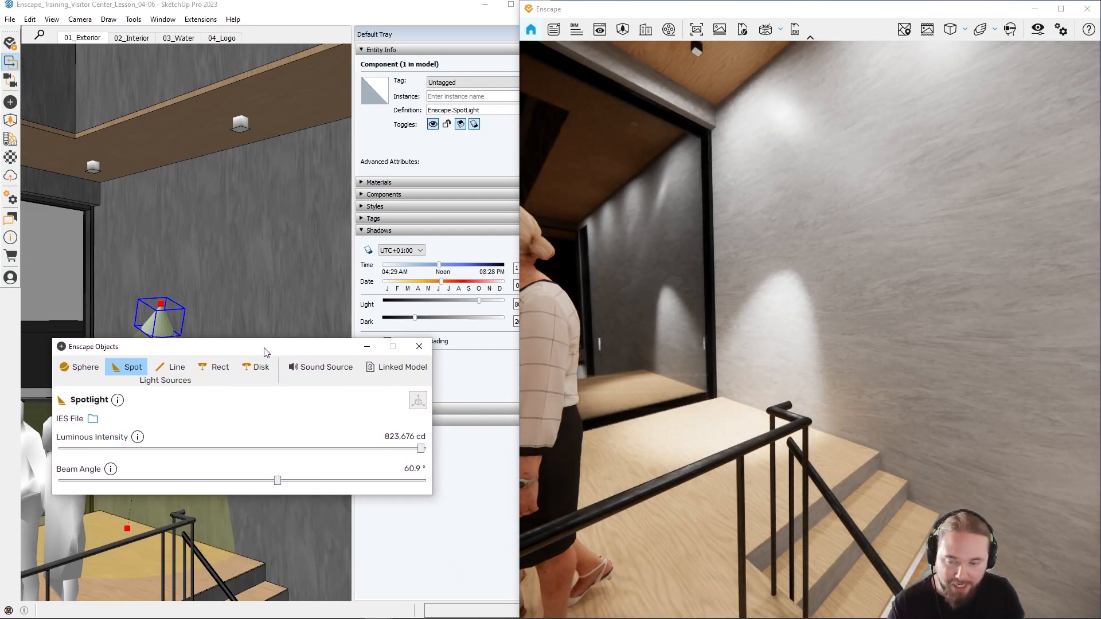
pyautogui.moveTo(263, 349); pyautogui.dragTo(285, 425)
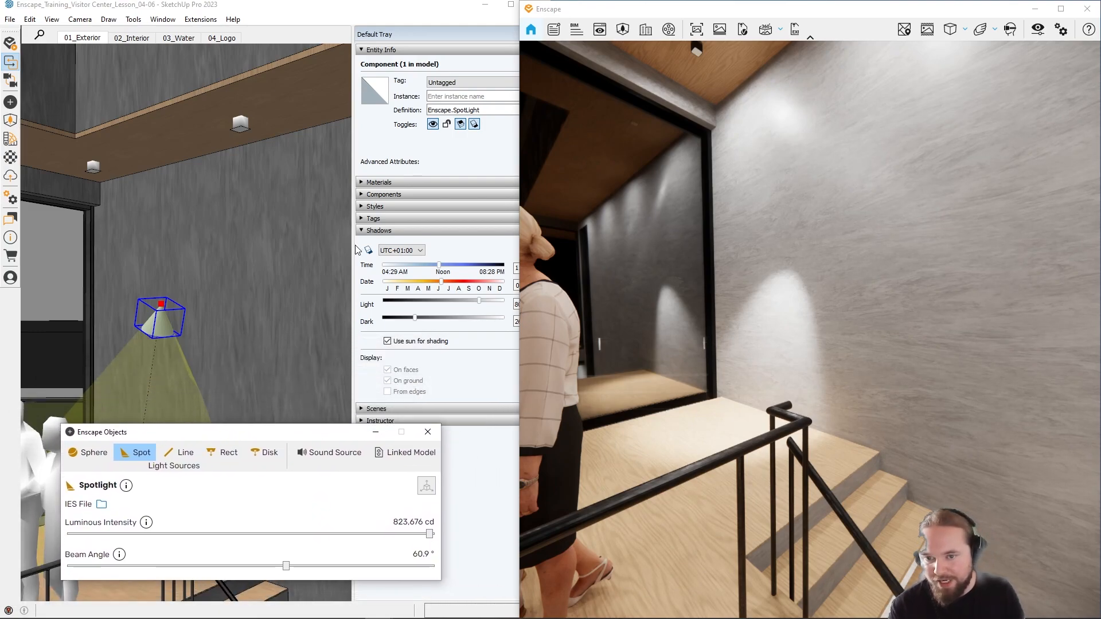
# Step: Paint the spotlight with the named colour 0020_Red to tint its light
pyautogui.click(362, 182)
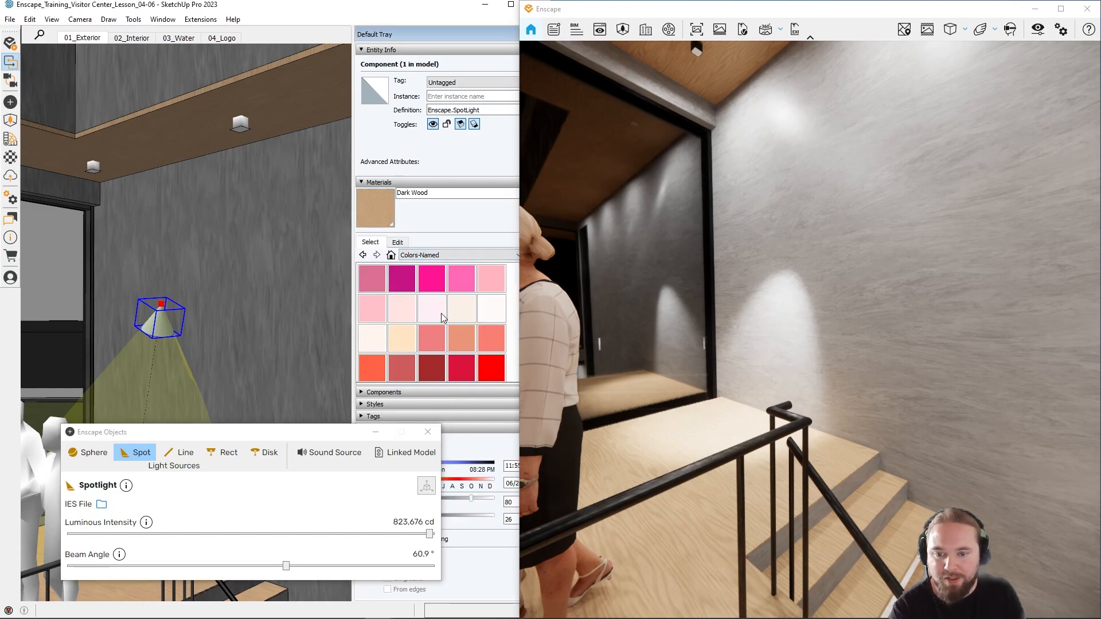
pyautogui.click(487, 367)
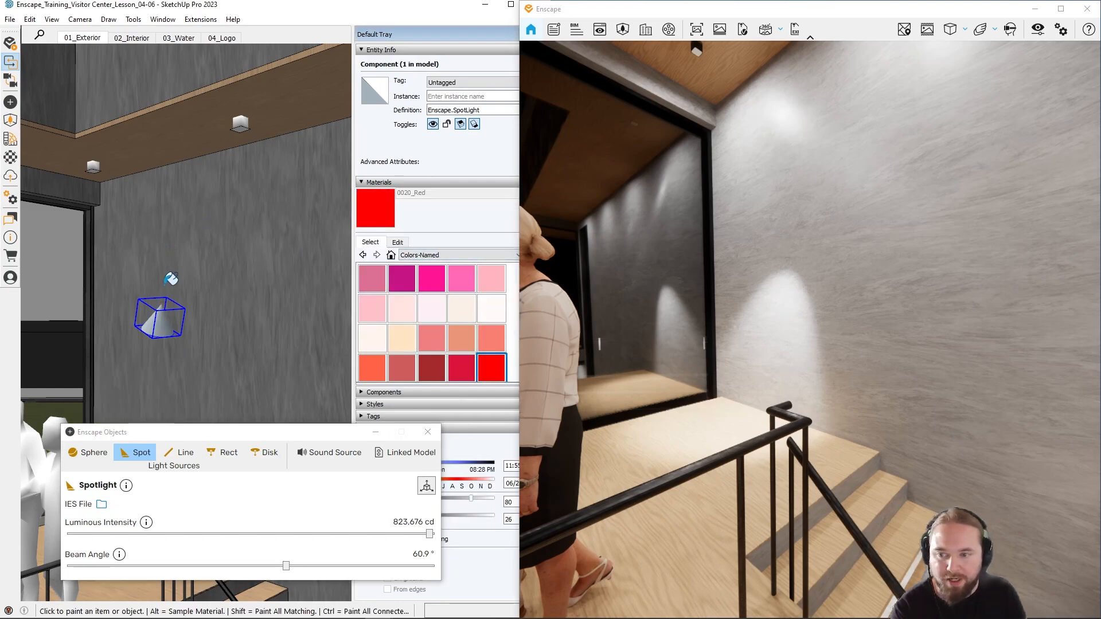
pyautogui.click(164, 314)
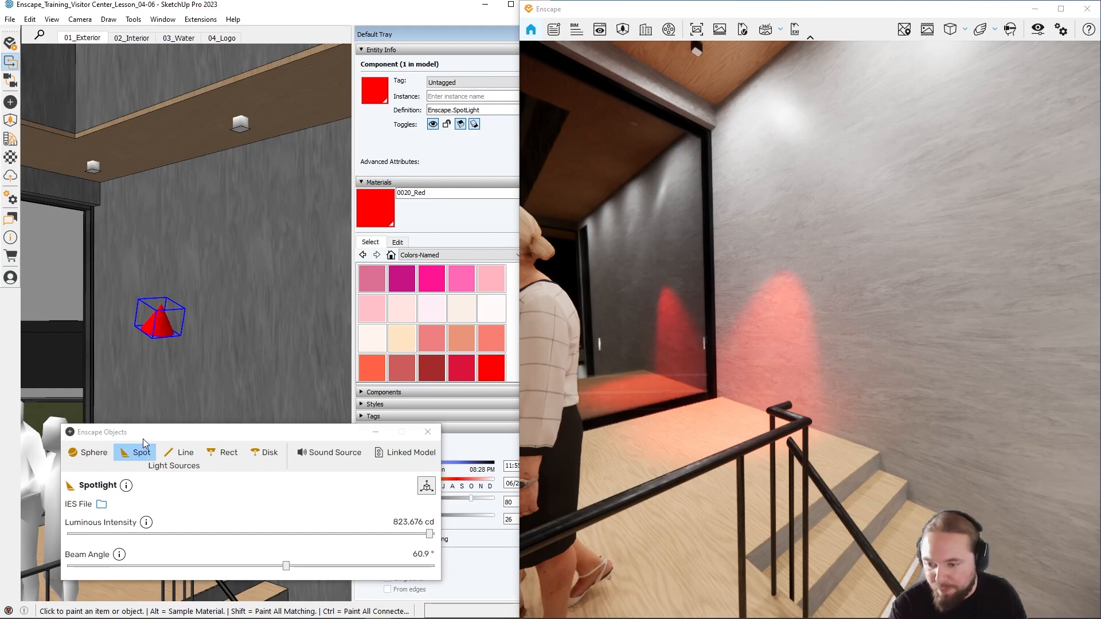
# Step: Put the spotlight's settings aside, switch to the browser with the IES Library site, and open its library of light profiles
pyautogui.moveTo(150, 435); pyautogui.dragTo(336, 249)
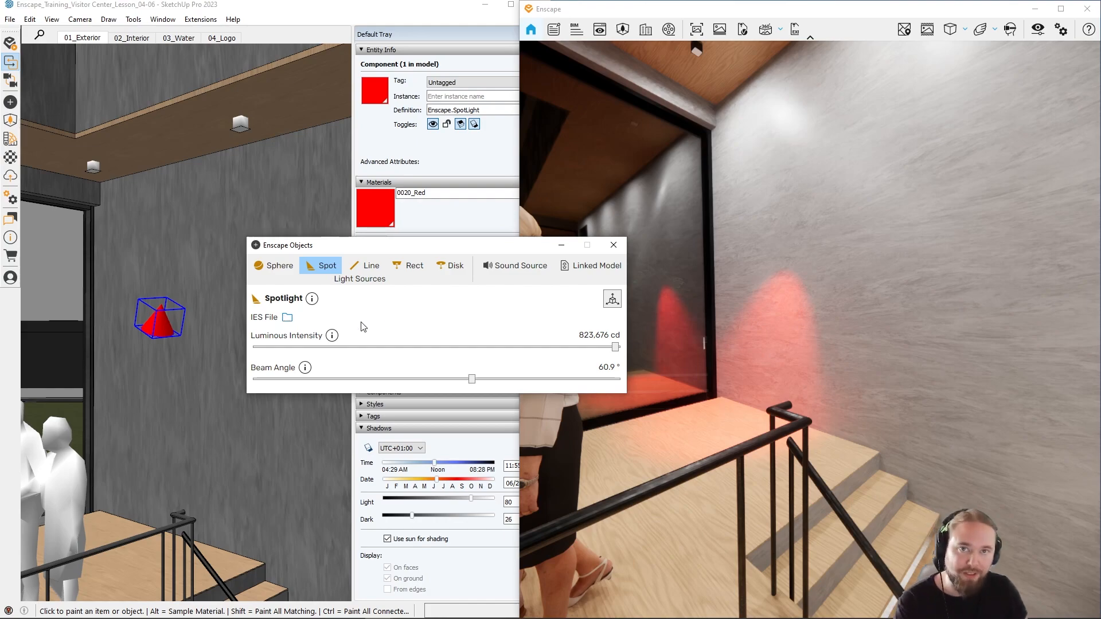
pyautogui.click(559, 245)
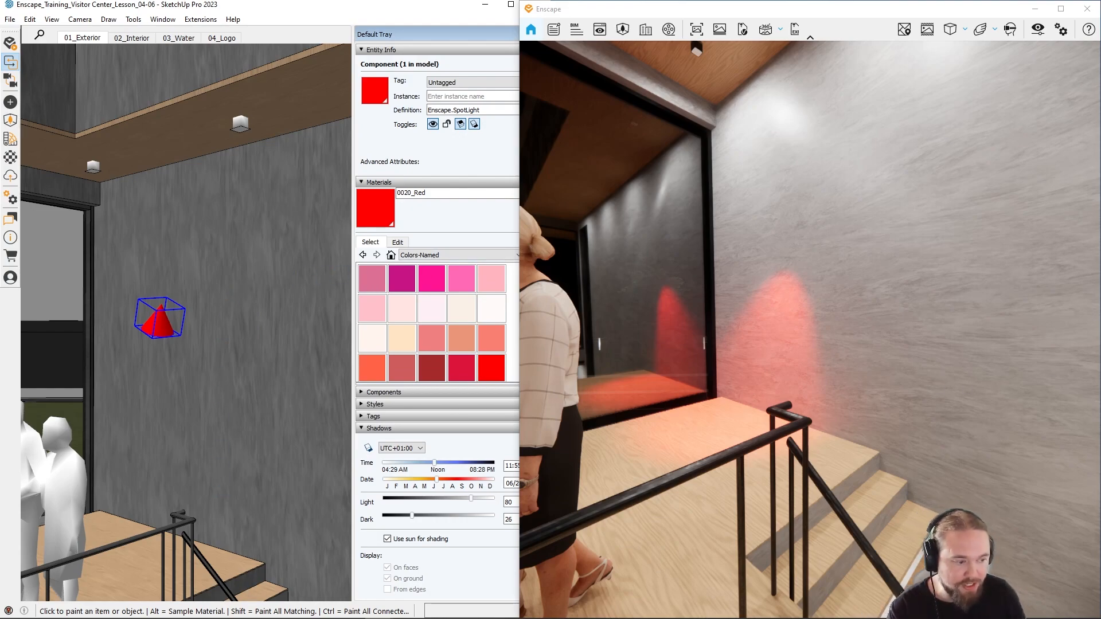
pyautogui.moveTo(1100, 444); pyautogui.dragTo(539, 310)
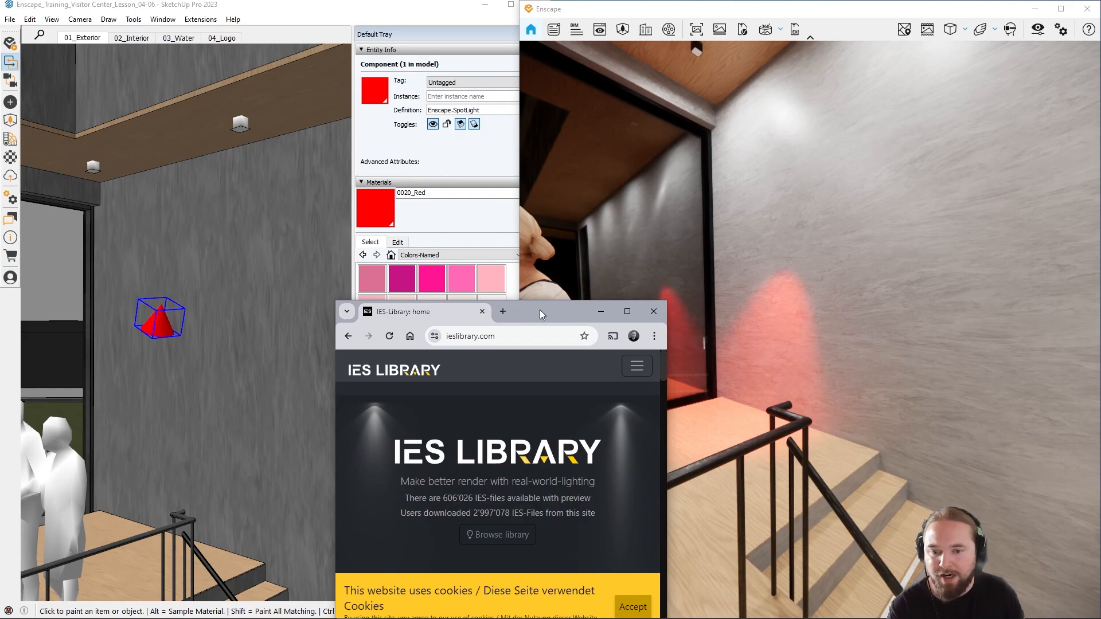
pyautogui.doubleClick(540, 310)
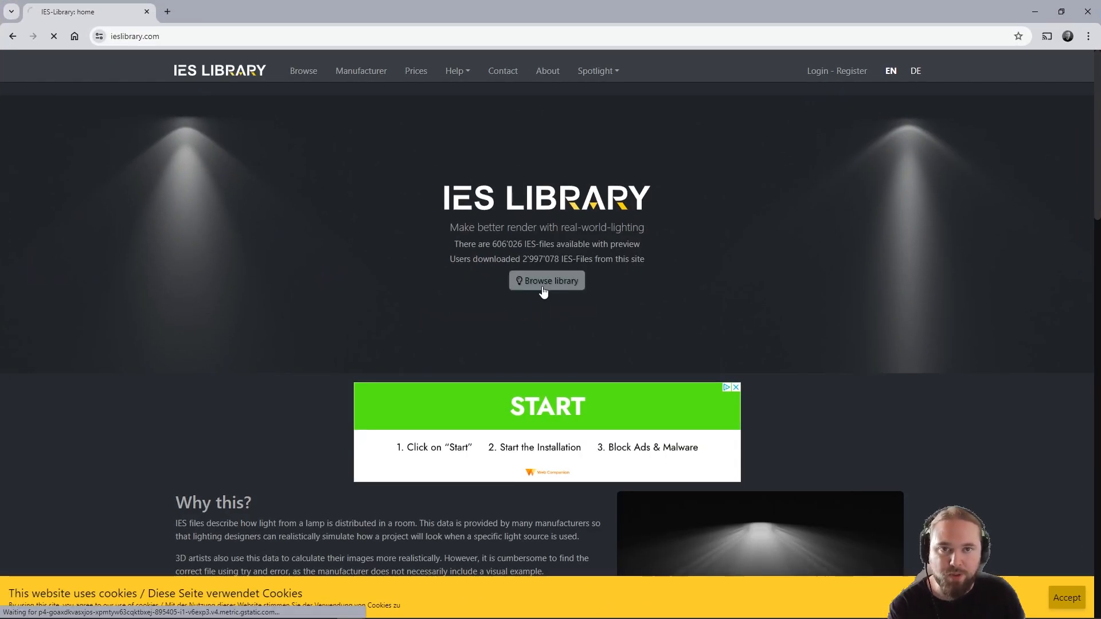
pyautogui.click(520, 286)
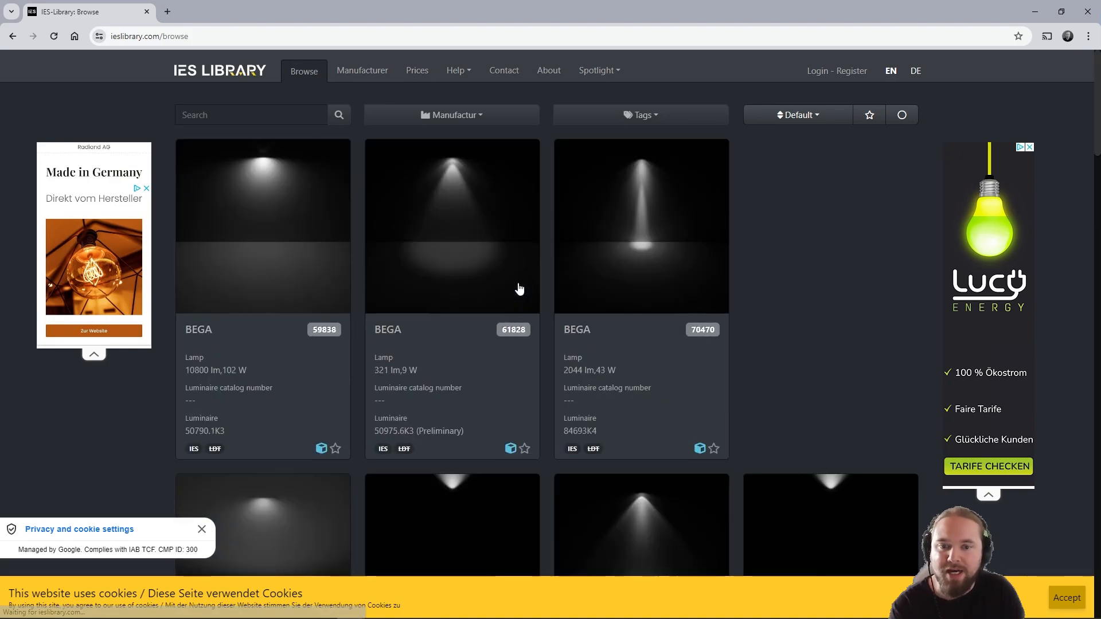
# Step: Look through the previews of the BEGA light profiles to compare their light distributions
pyautogui.scroll(-3, 569, 289)
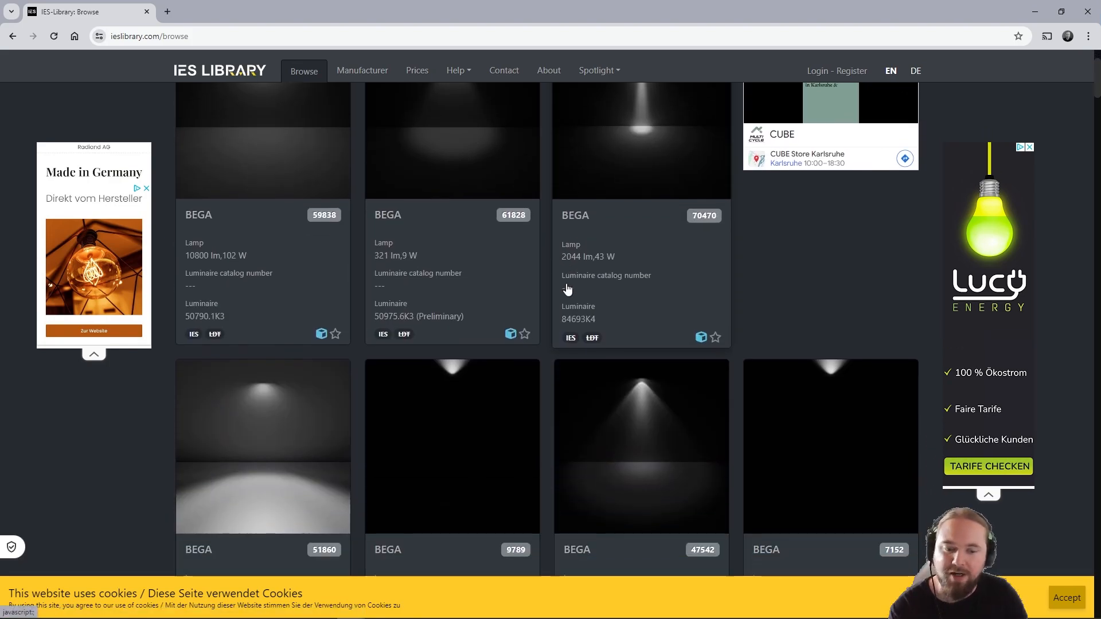
pyautogui.scroll(-4, 567, 290)
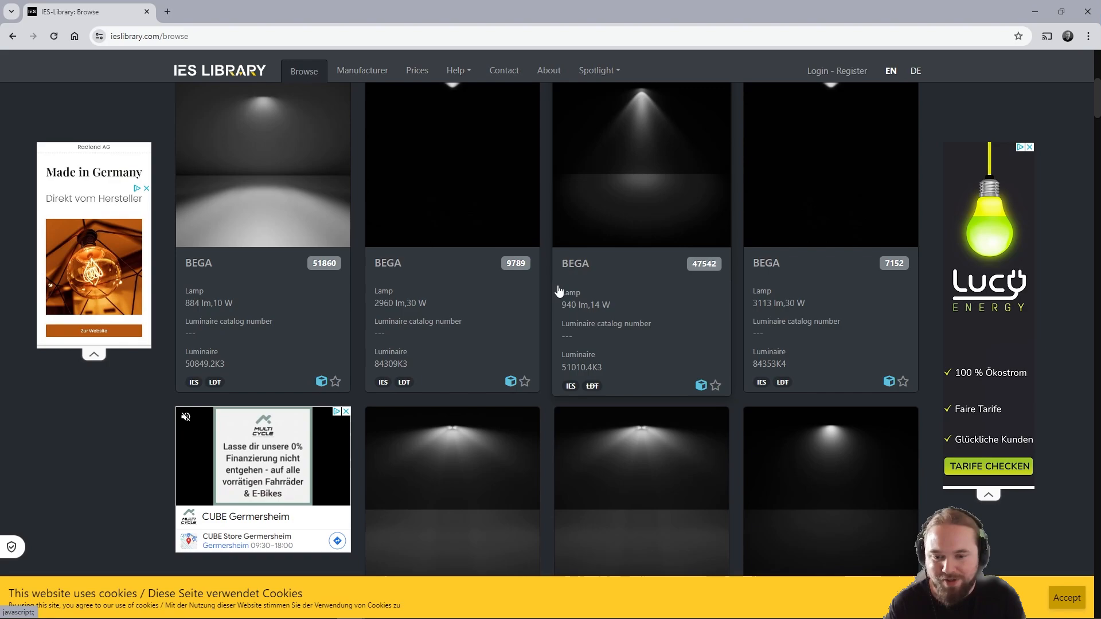
pyautogui.scroll(-1, 631, 325)
pyautogui.scroll(-6, 632, 326)
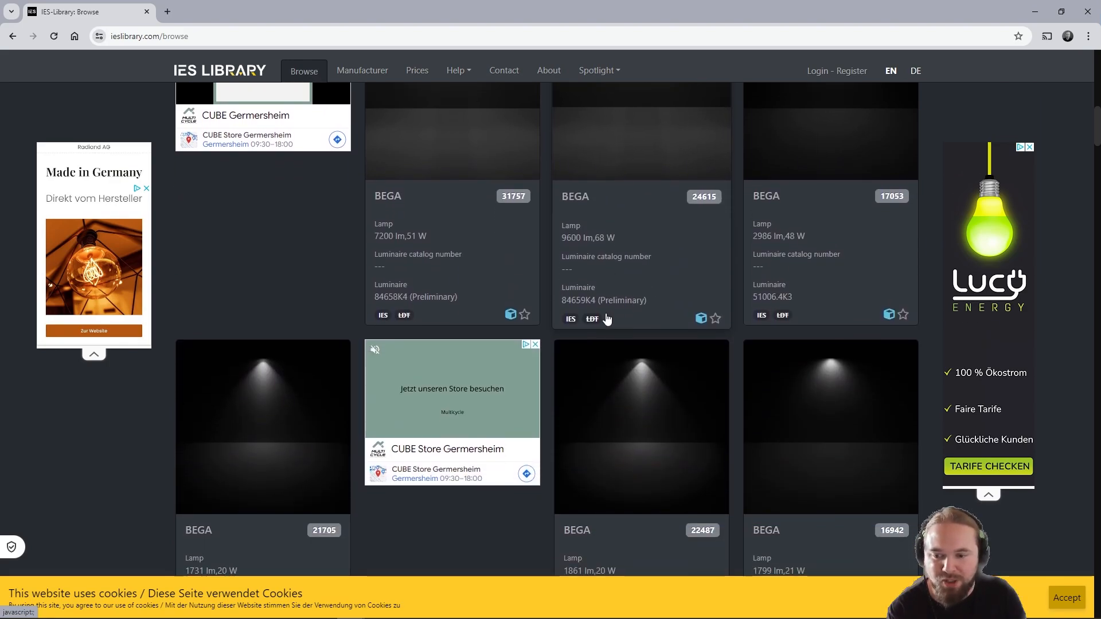
pyautogui.scroll(-3, 608, 319)
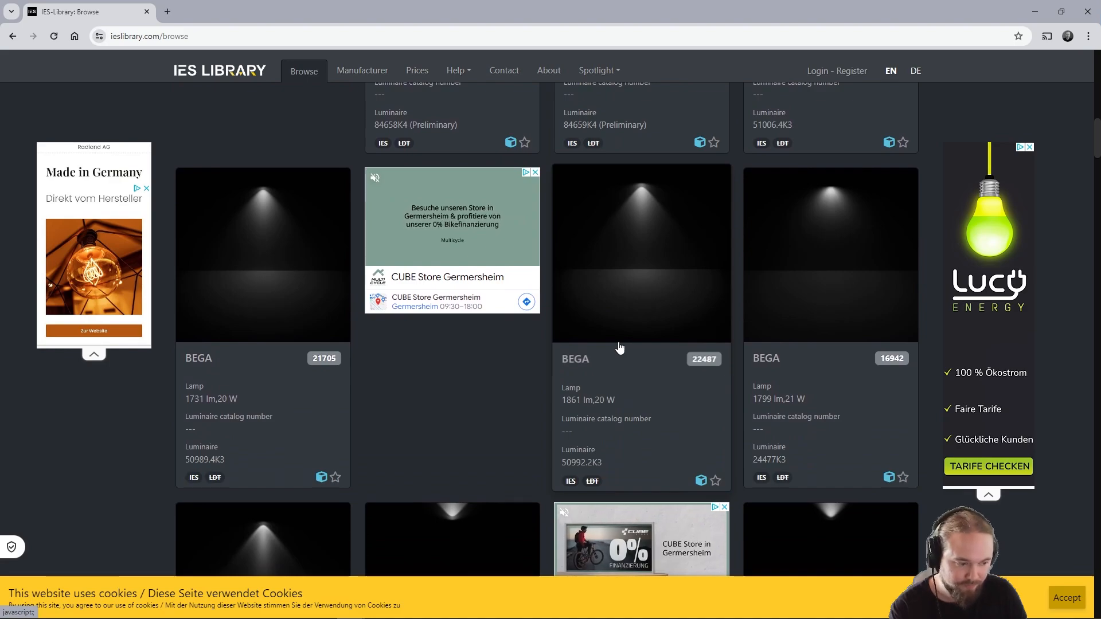
pyautogui.scroll(-5, 624, 361)
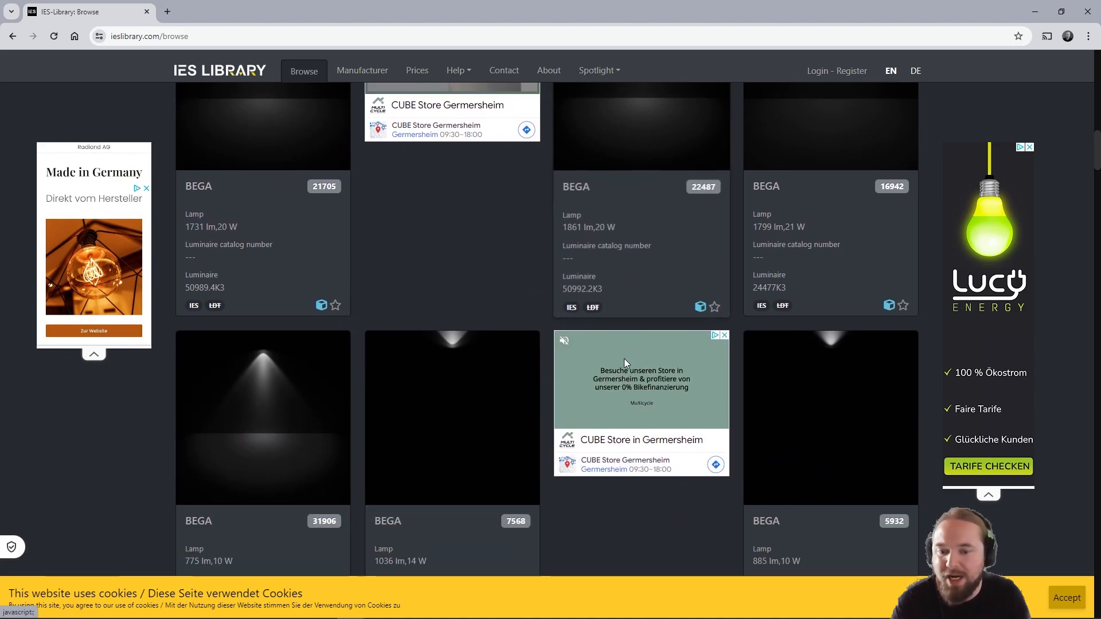
pyautogui.scroll(-7, 586, 360)
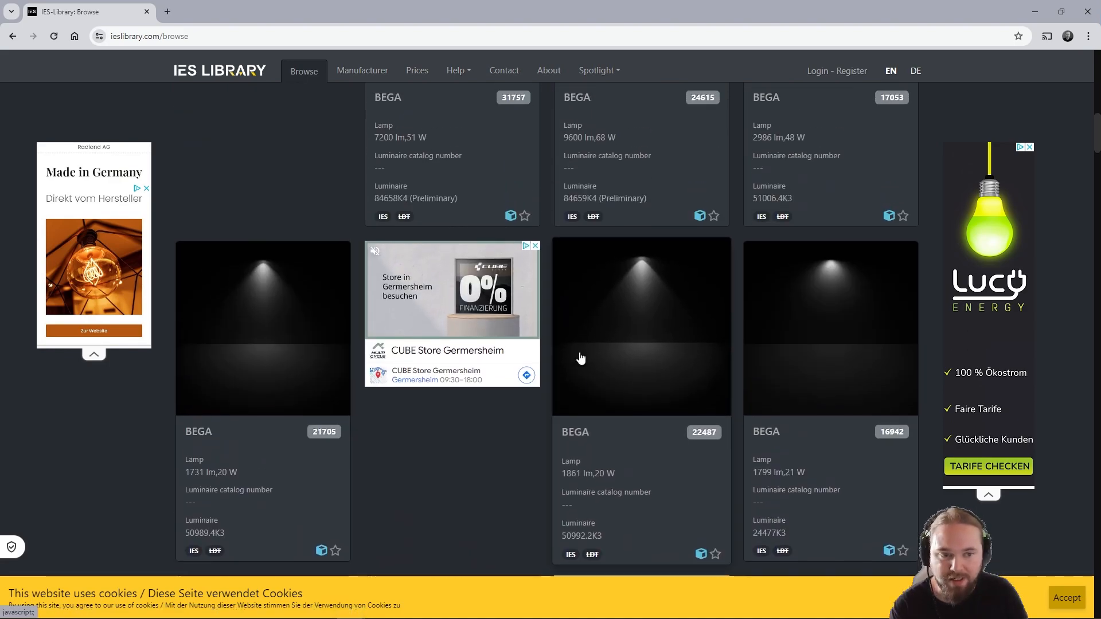
pyautogui.scroll(-10, 587, 354)
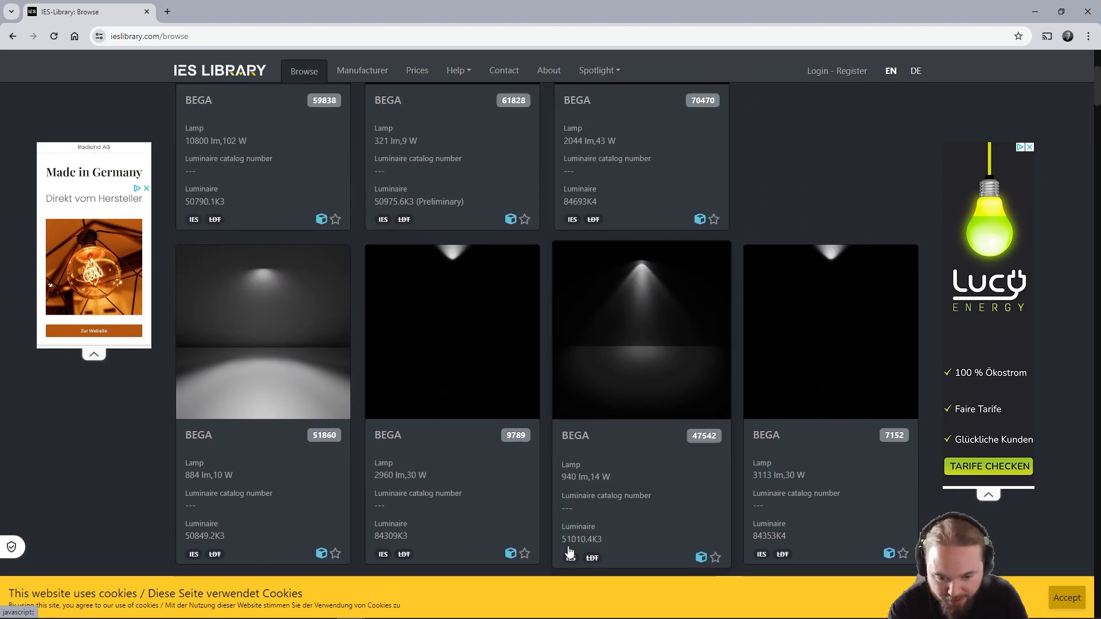
# Step: Download the IES file of the BEGA 51010.4K3 luminaire (940 lm, 14 W) and return to SketchUp
pyautogui.click(616, 390)
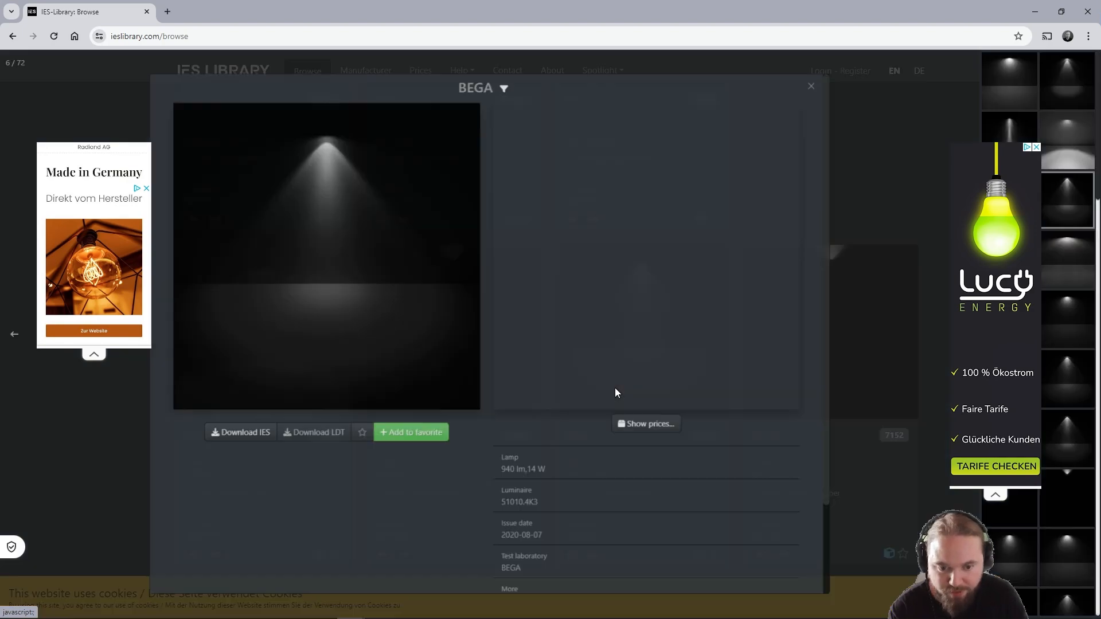
pyautogui.click(238, 440)
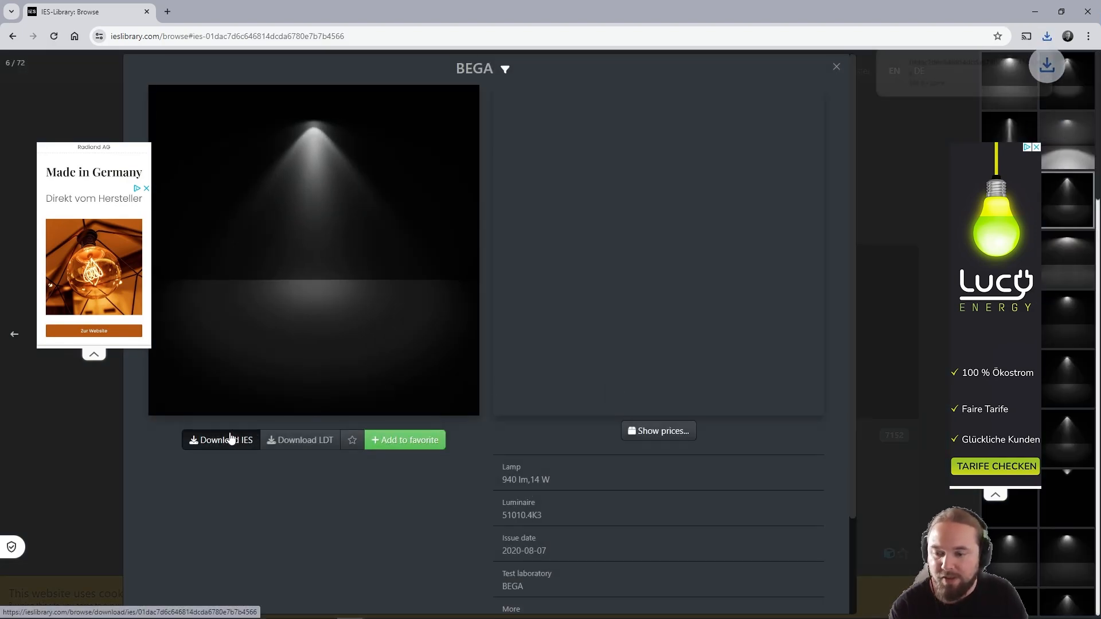
pyautogui.click(1030, 17)
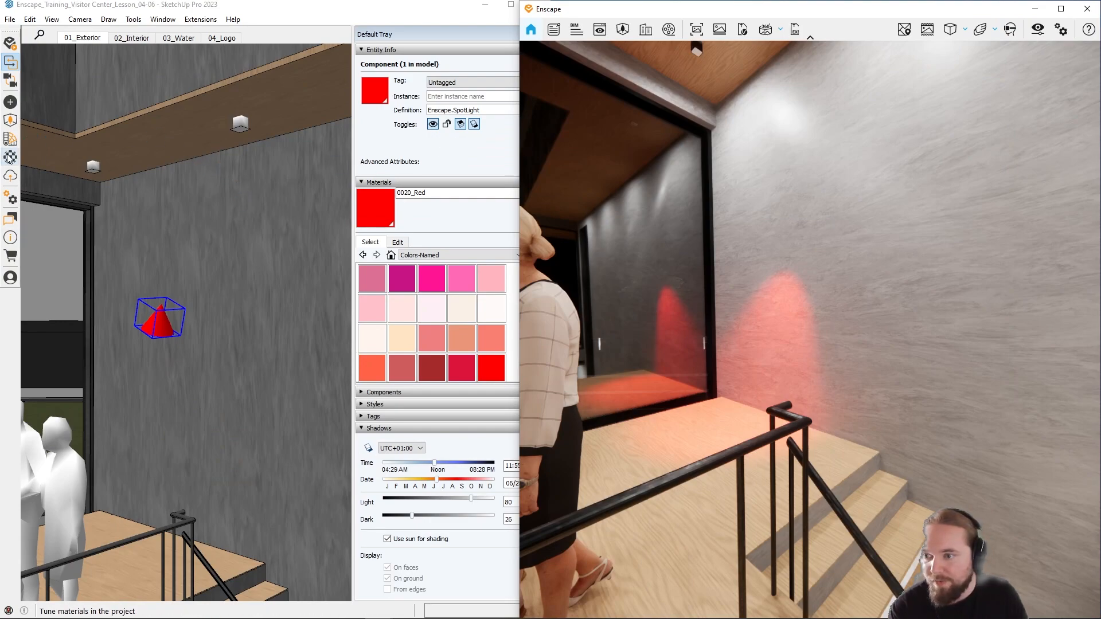
# Step: Load the downloaded IES profile from the Downloads folder into the red spotlight and set its luminous intensity to 1,000,000 cd
pyautogui.click(11, 102)
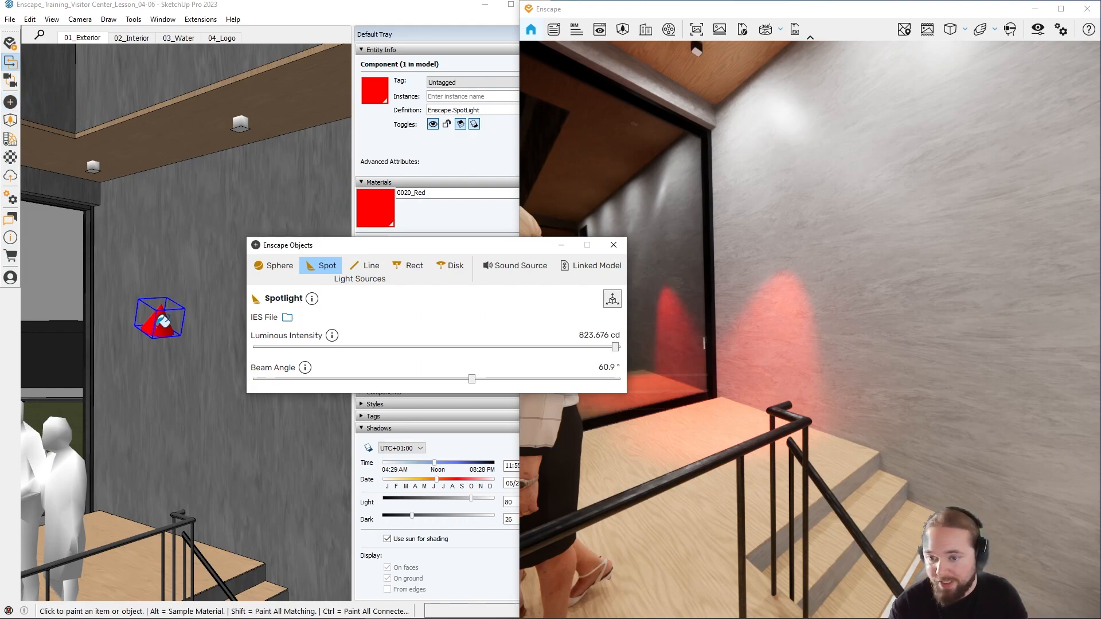
pyautogui.click(287, 318)
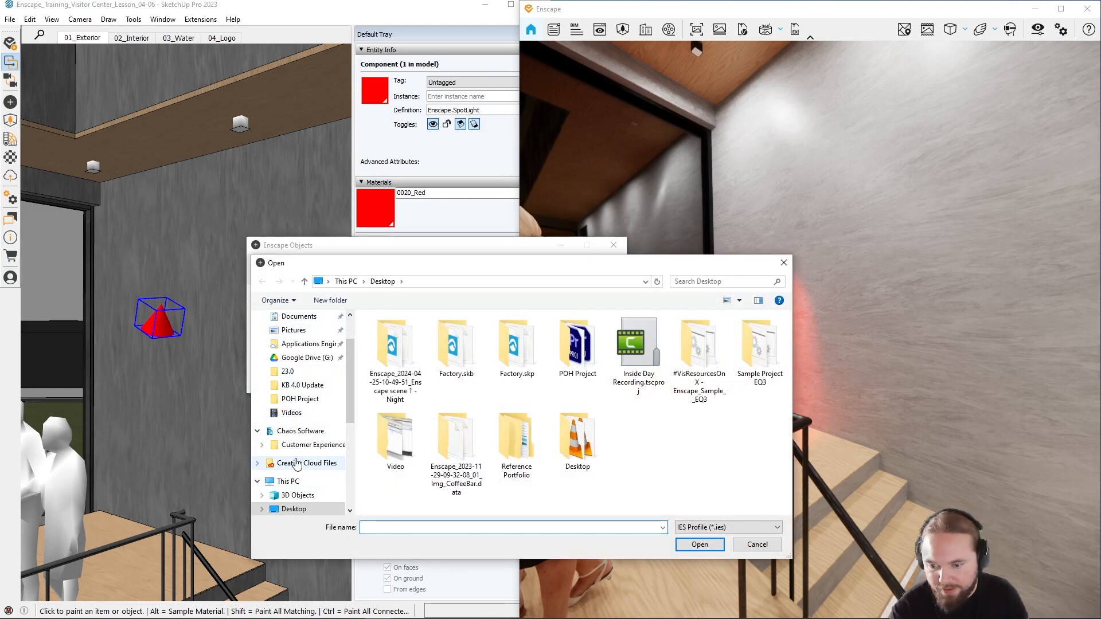
pyautogui.scroll(2, 302, 343)
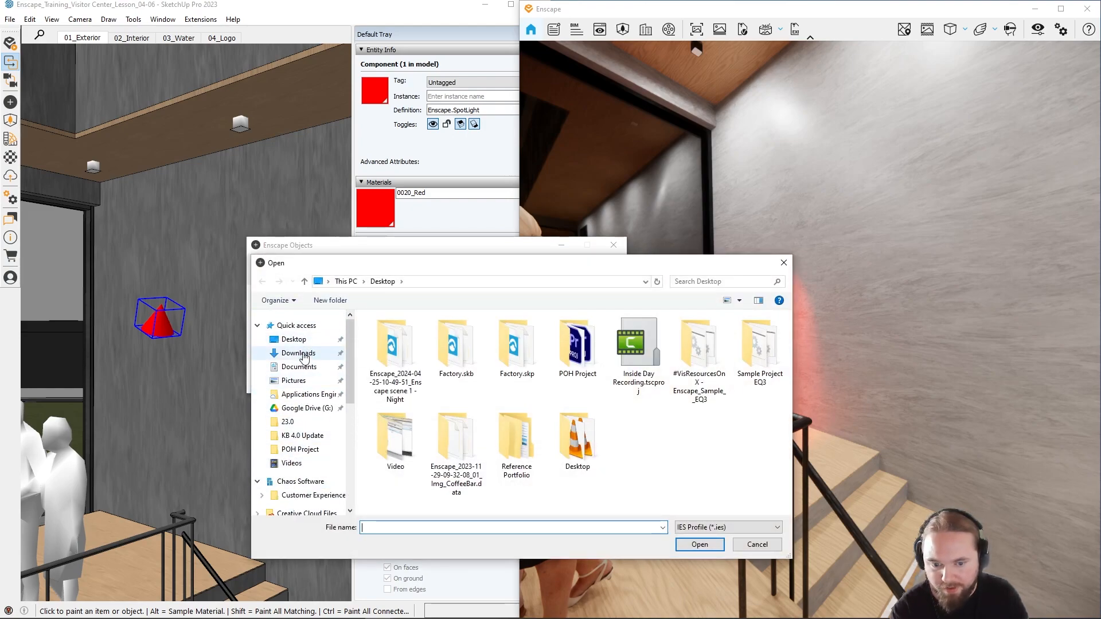
pyautogui.click(298, 352)
pyautogui.doubleClick(400, 370)
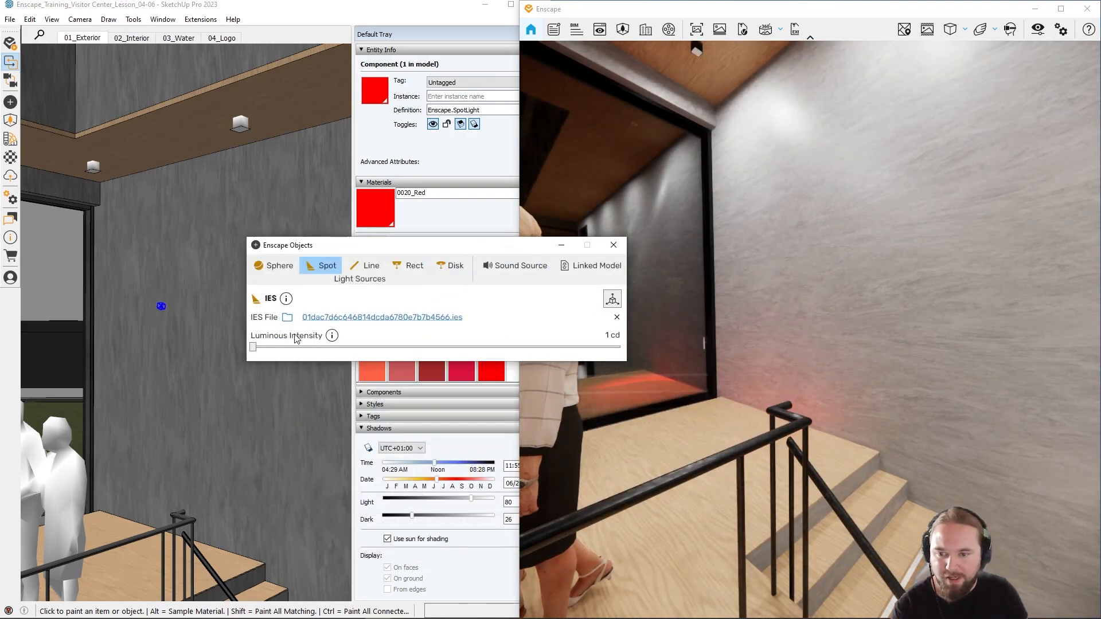
pyautogui.moveTo(252, 348); pyautogui.dragTo(659, 352)
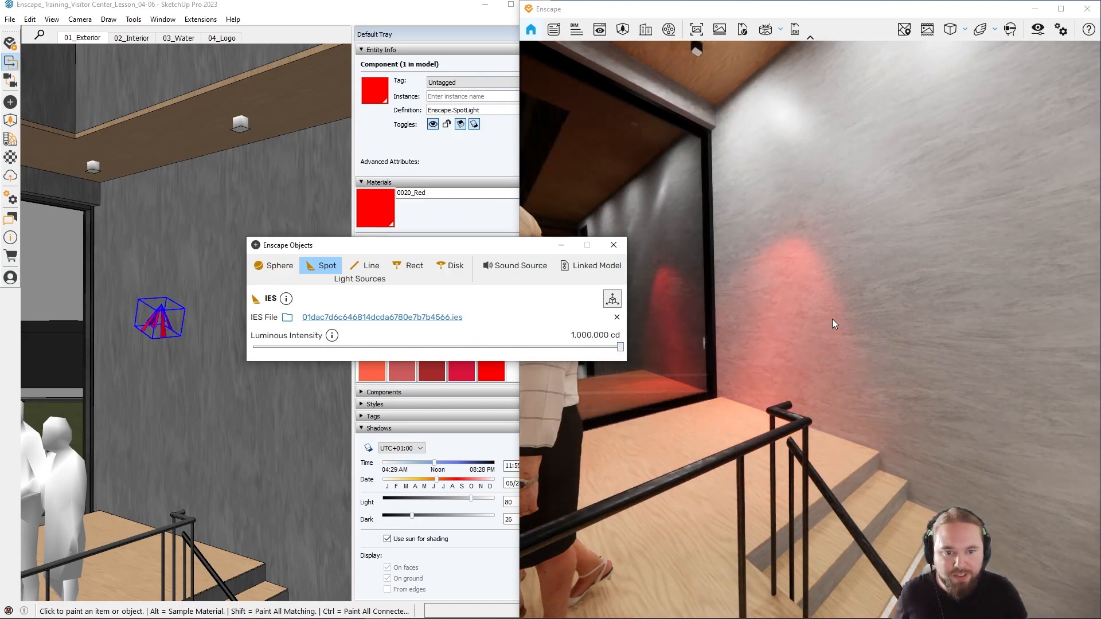
# Step: Examine the red IES light's pattern on the wall beside the staircase from up close and from farther back in the render
pyautogui.press('w')
pyautogui.moveTo(823, 314)
pyautogui.mouseDown()
pyautogui.moveTo(812, 315)
pyautogui.moveTo(823, 314)
pyautogui.mouseUp()
pyautogui.moveTo(803, 314); pyautogui.dragTo(1096, 315, button='right')
pyautogui.press('s')
pyautogui.press('s')
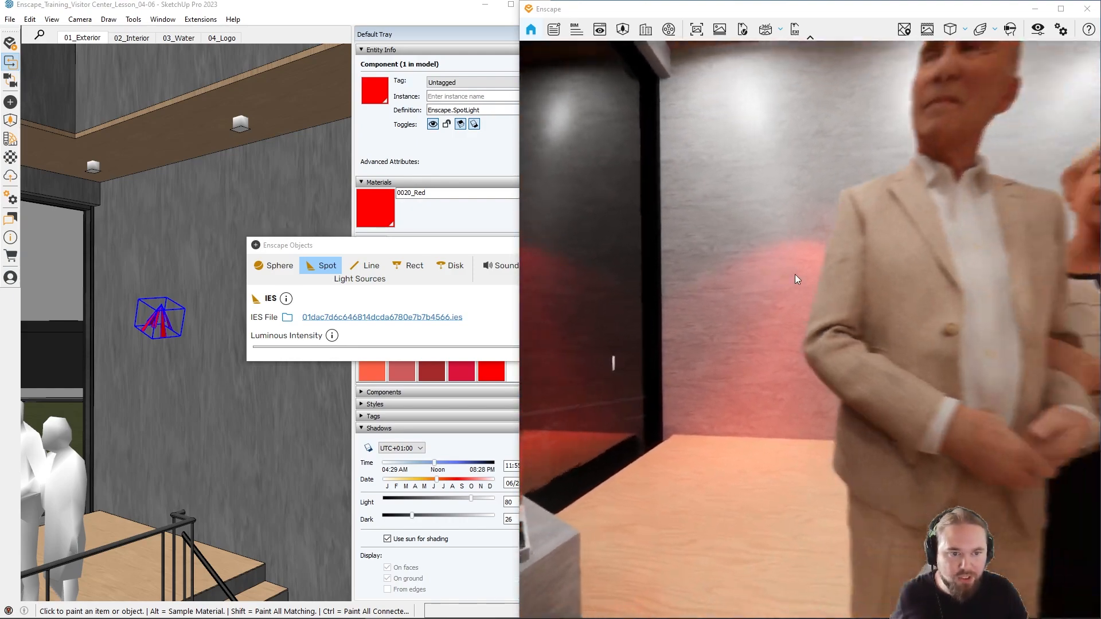
pyautogui.press('w')
pyautogui.moveTo(707, 270); pyautogui.dragTo(596, 271, button='right')
pyautogui.press('s')
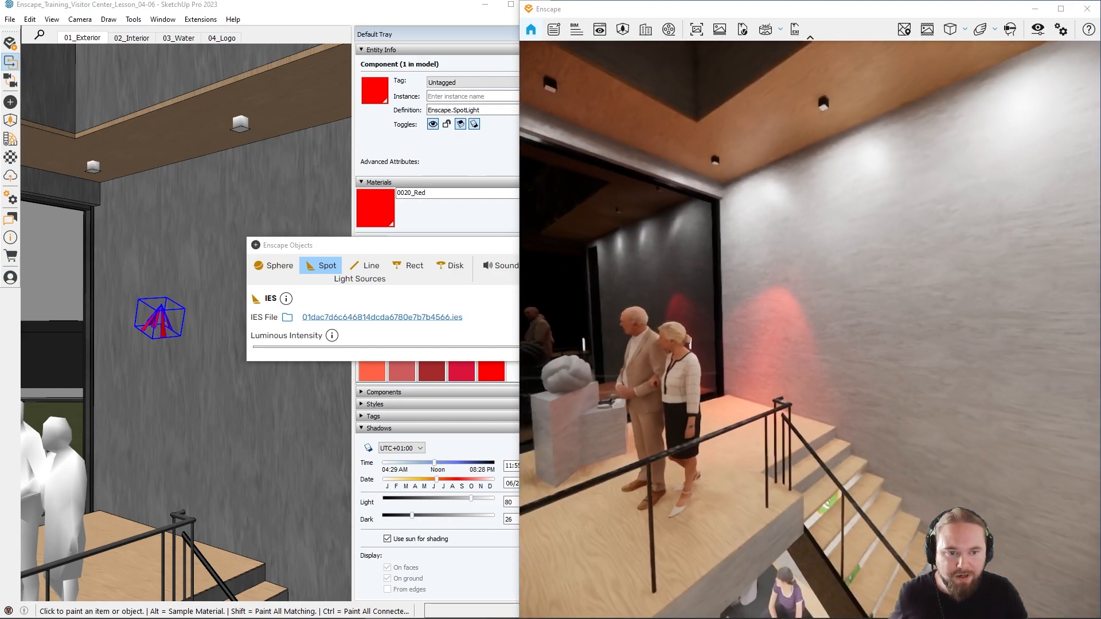
pyautogui.press('w')
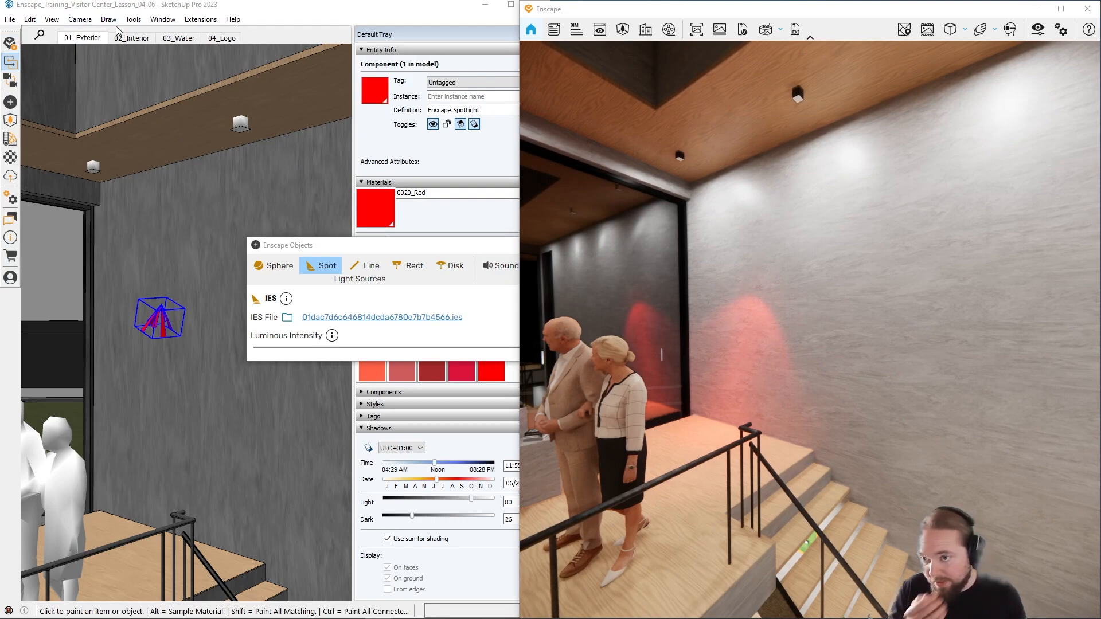
pyautogui.click(133, 19)
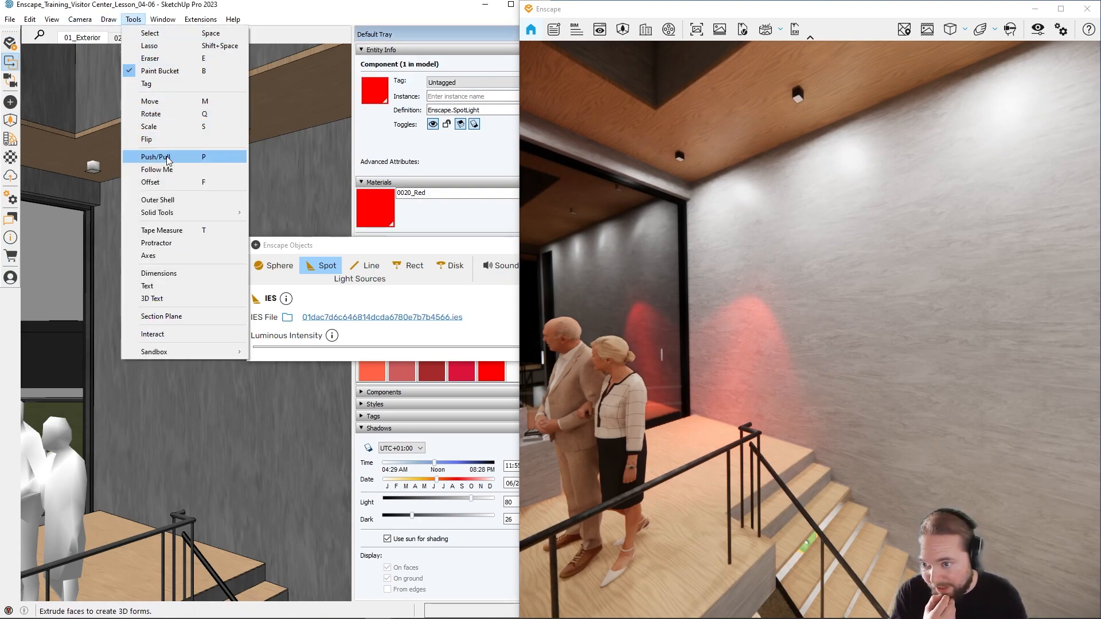
pyautogui.moveTo(163, 10)
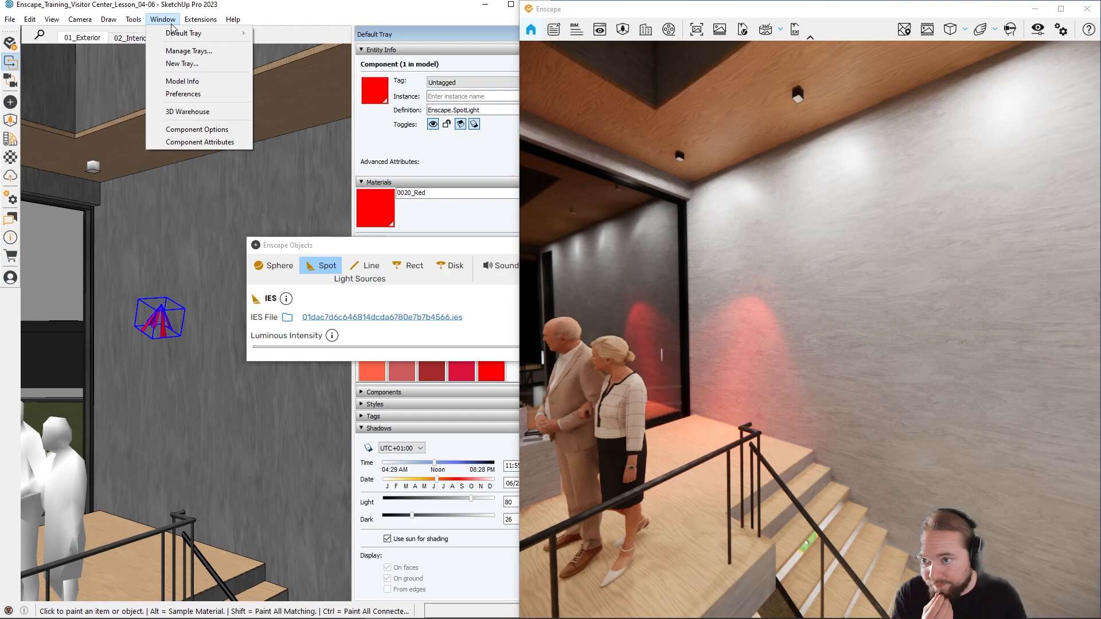
pyautogui.moveTo(172, 33)
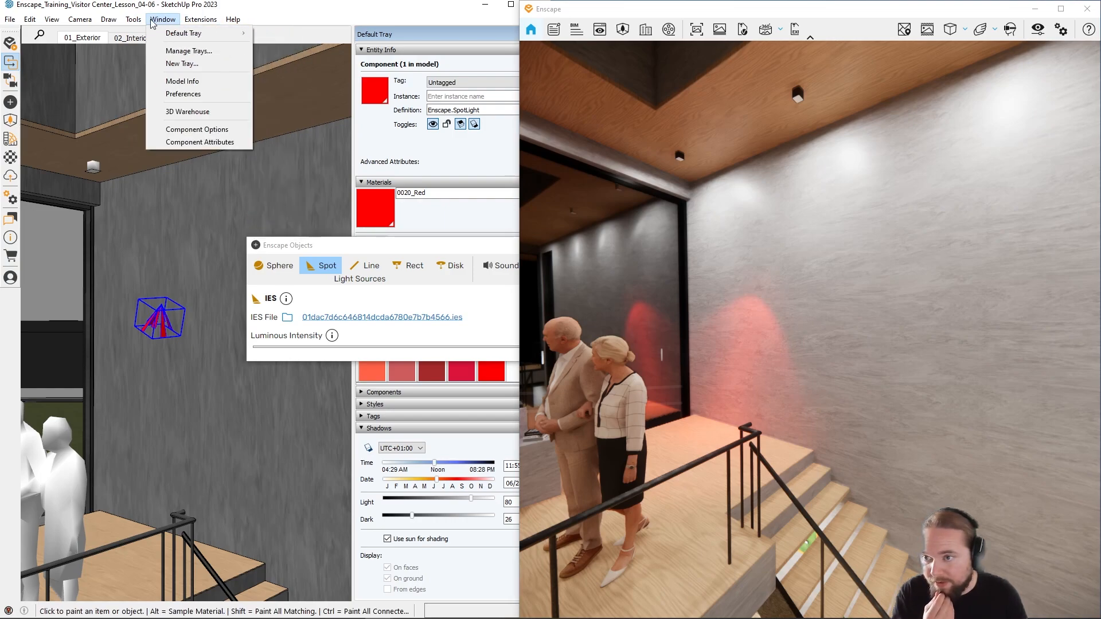
pyautogui.moveTo(128, 21)
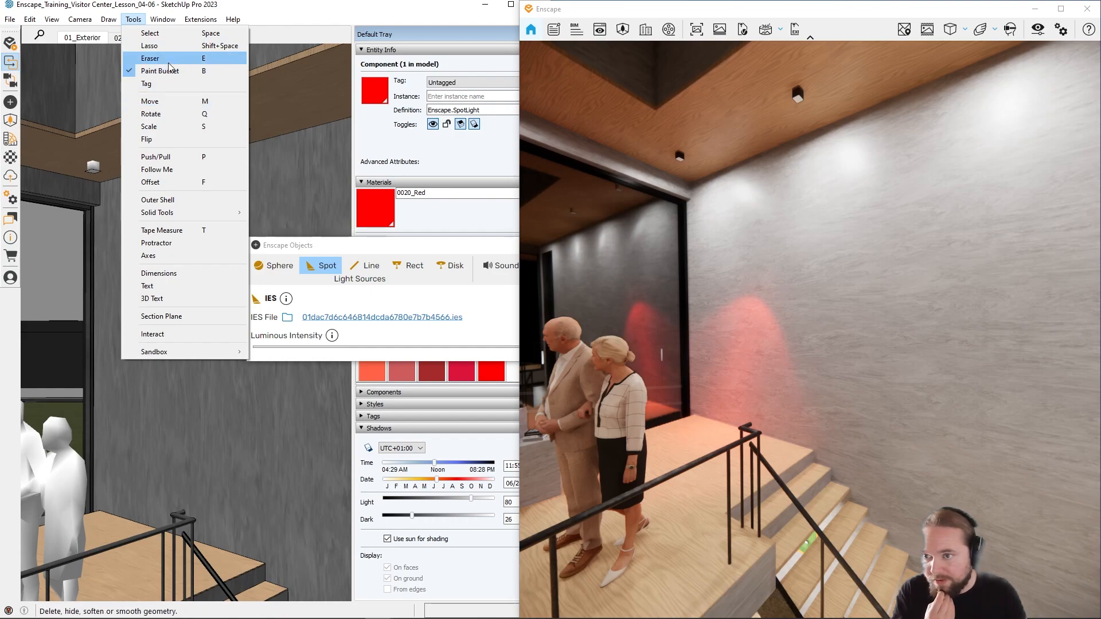
# Step: Open the ceiling lamp nested in the Visitor Center group down to its surface geometry, and close all editing levels again
pyautogui.click(172, 34)
pyautogui.click(245, 127)
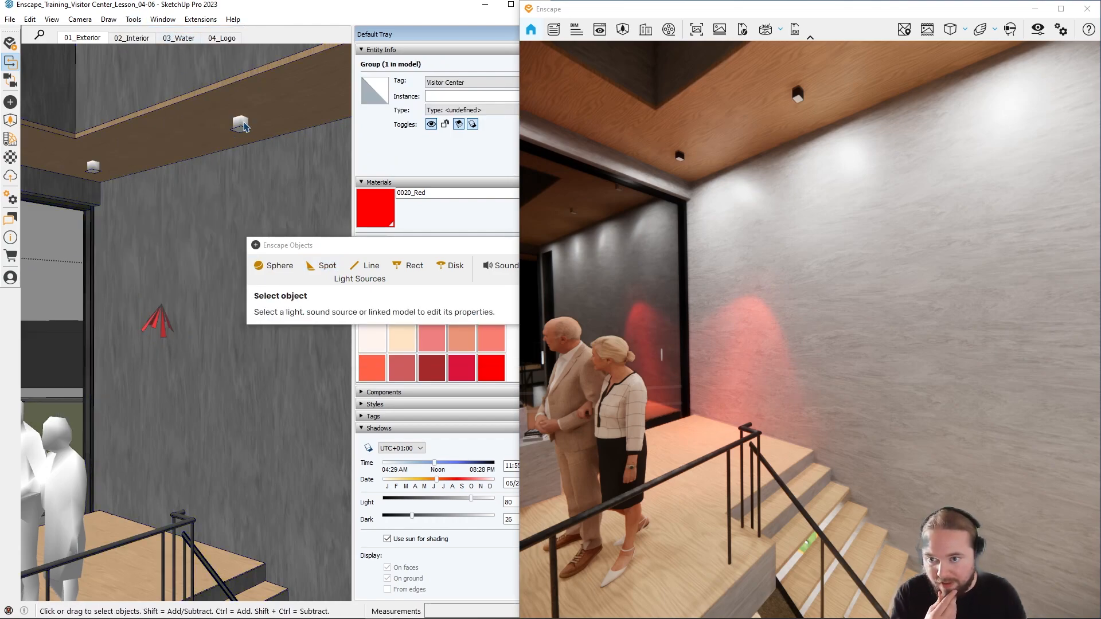
pyautogui.doubleClick(245, 127)
pyautogui.click(245, 128)
pyautogui.doubleClick(245, 126)
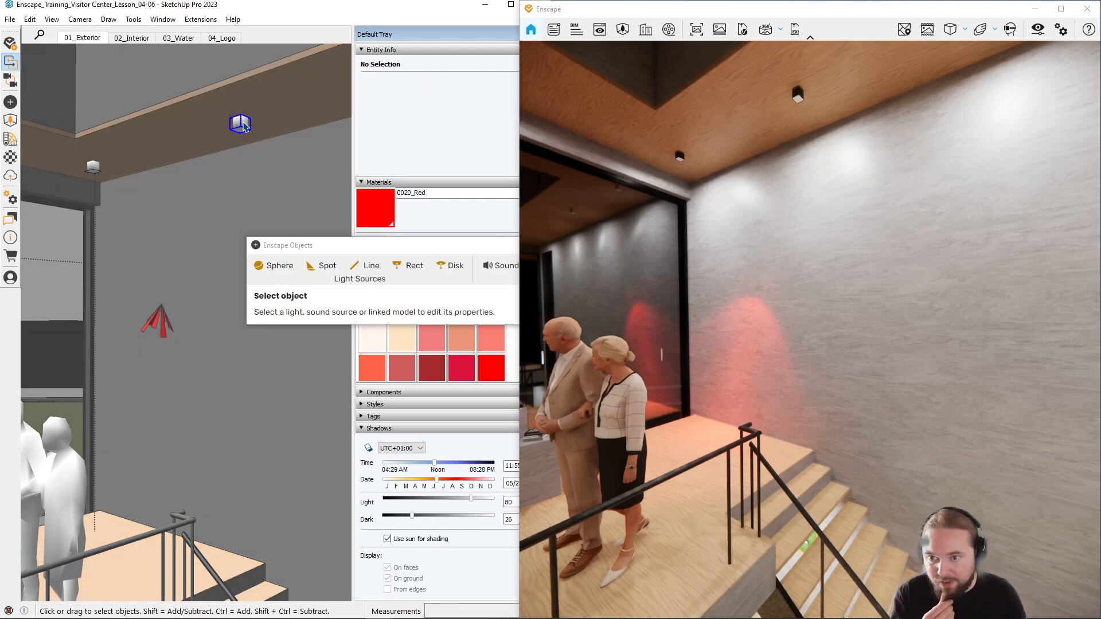
pyautogui.doubleClick(245, 126)
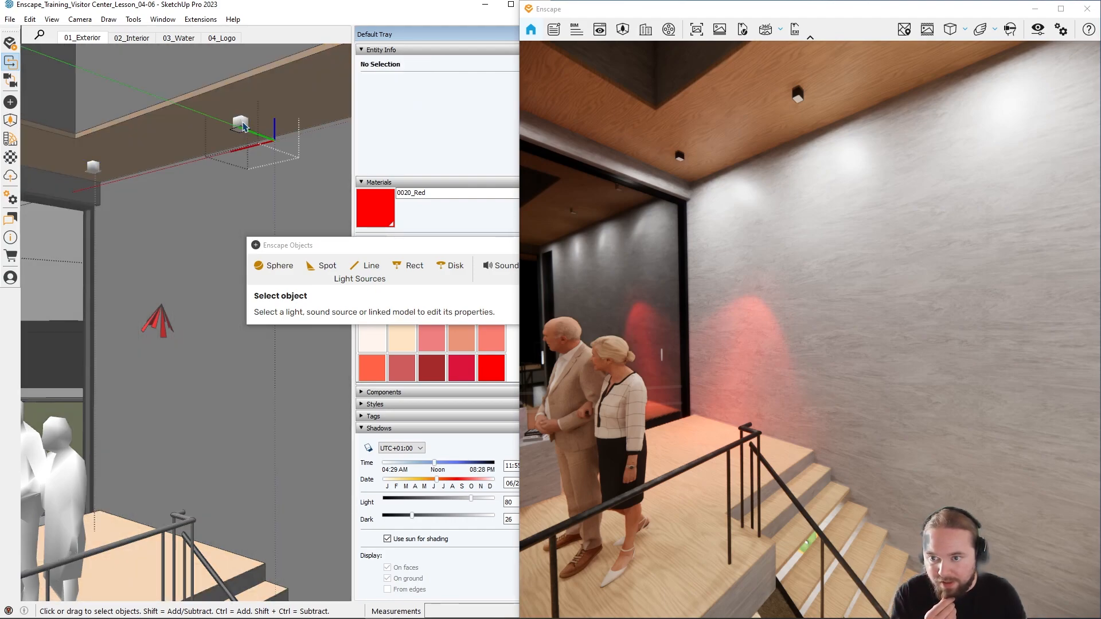
pyautogui.click(245, 126)
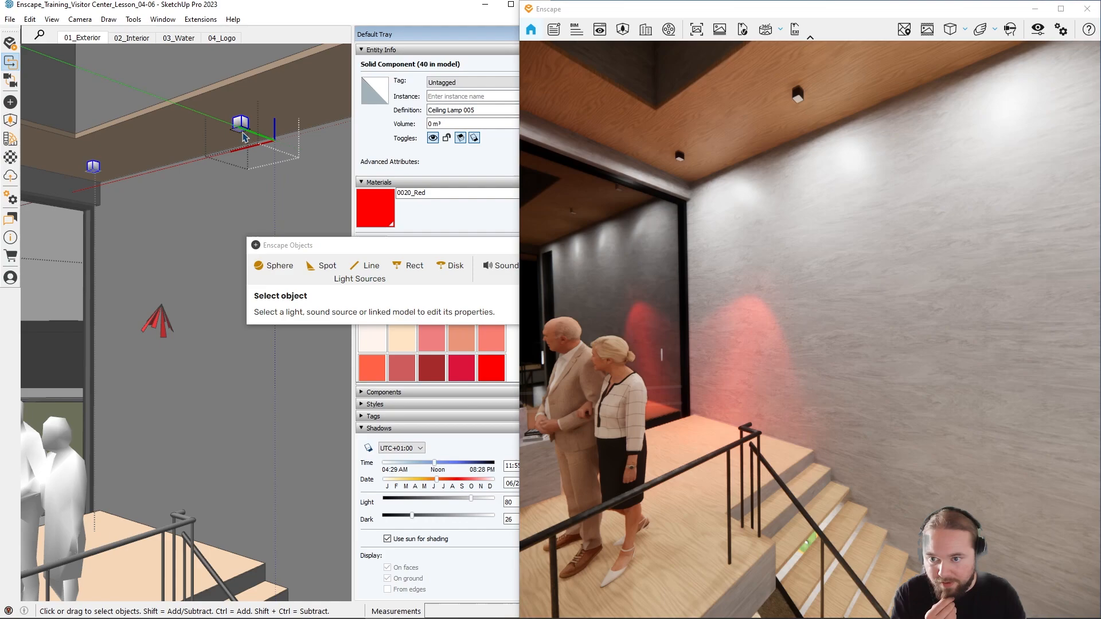
pyautogui.doubleClick(245, 126)
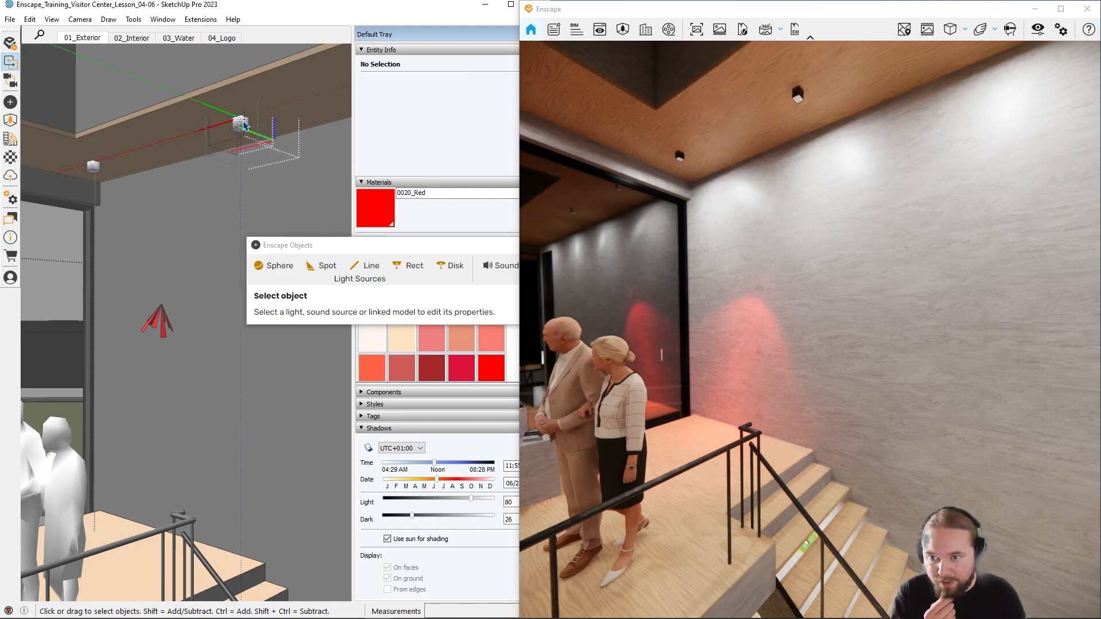
pyautogui.click(244, 126)
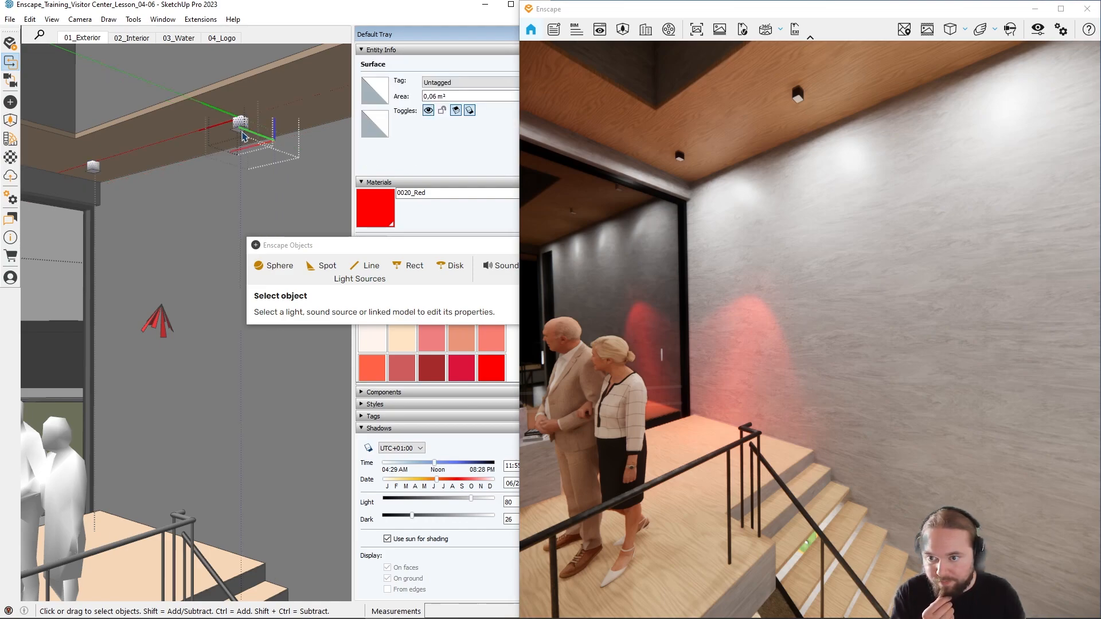
pyautogui.click(278, 183)
pyautogui.click(278, 183)
pyautogui.click(277, 182)
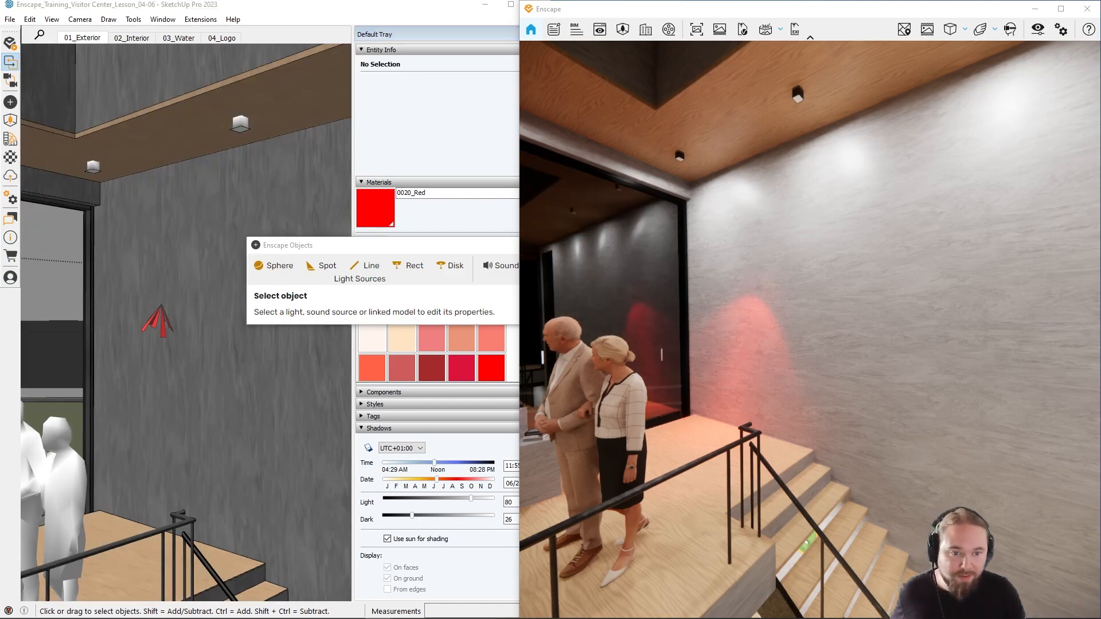
# Step: Examine the red IES light pattern beside the glass wall up close in the render and close the Enscape Objects window
pyautogui.press('w')
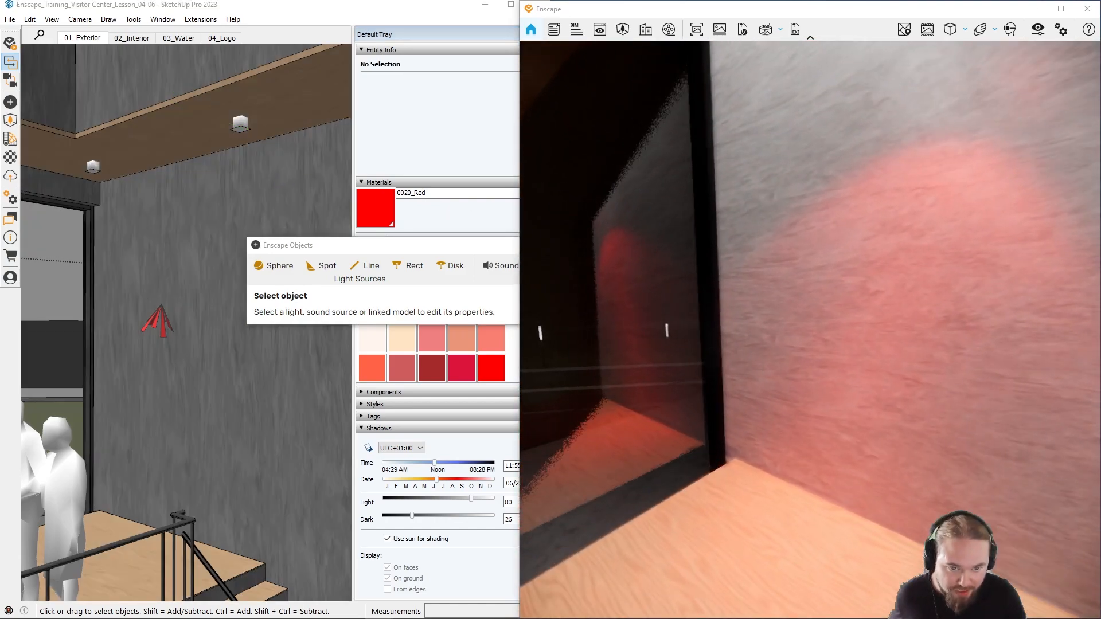
pyautogui.press('w')
pyautogui.press('s')
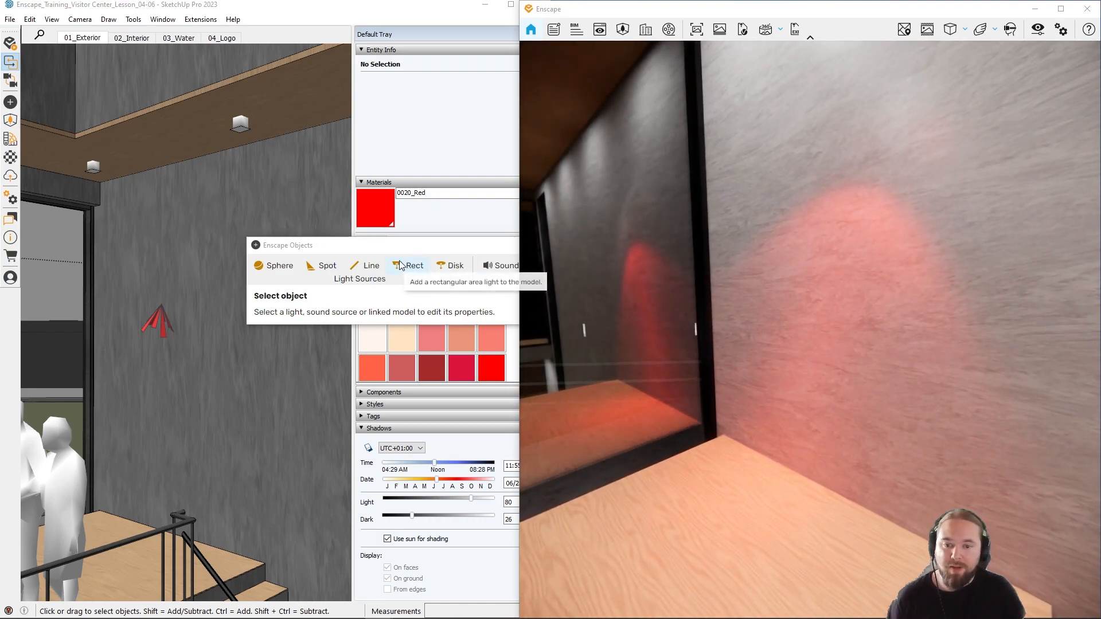
pyautogui.moveTo(414, 251); pyautogui.dragTo(298, 265)
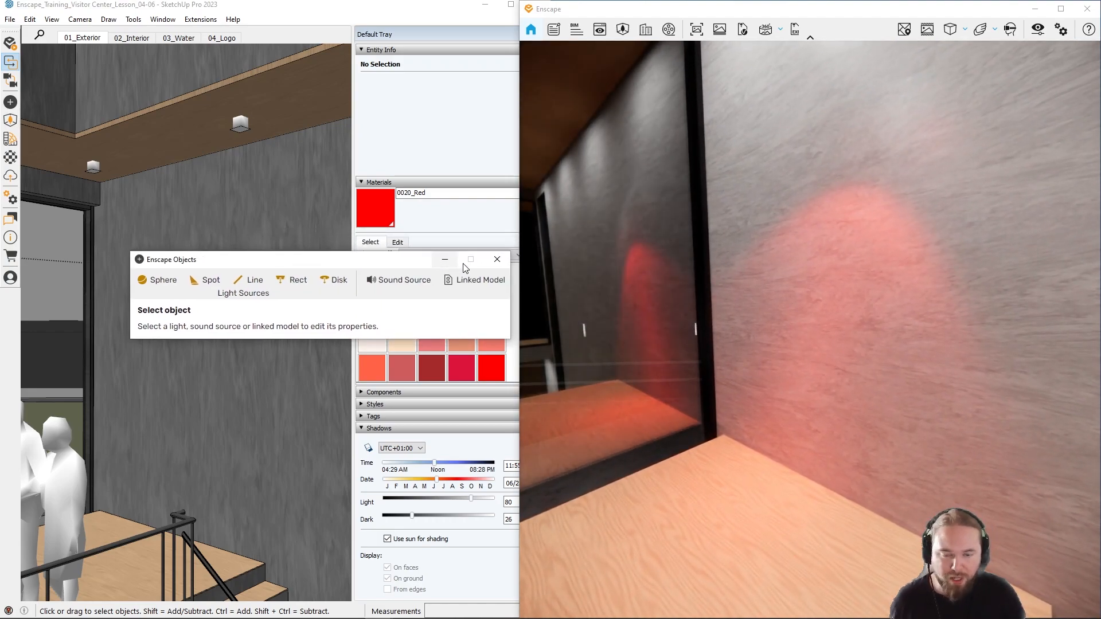
pyautogui.click(497, 259)
# Step: Shift the render's time of day from night to daytime while backing away from the red-lit staircase wall to outside the building
pyautogui.moveTo(661, 300); pyautogui.dragTo(651, 293)
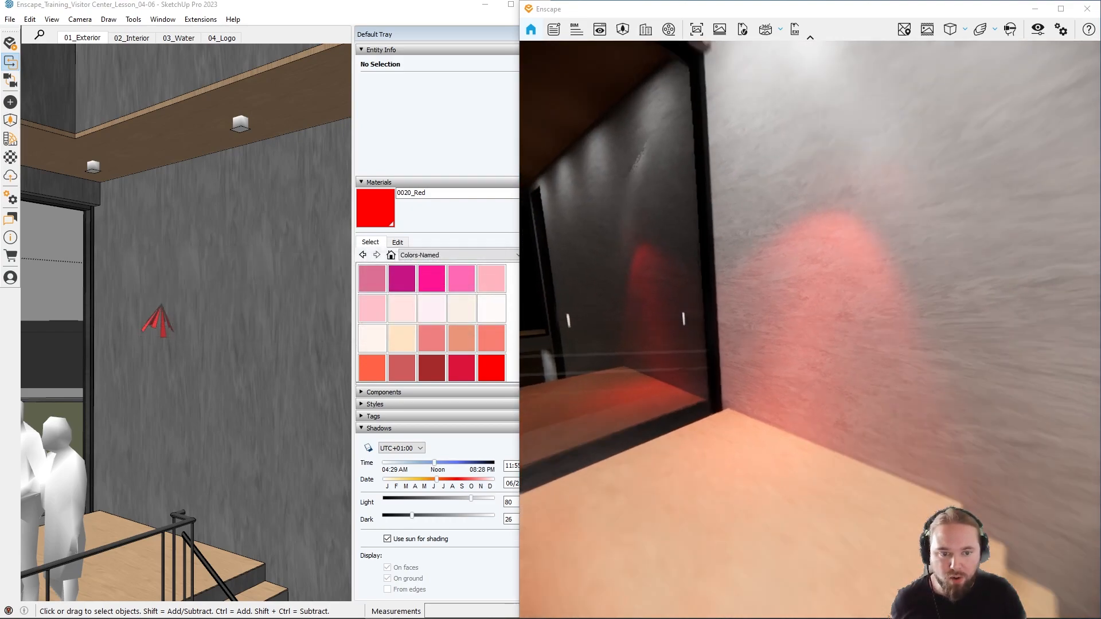
pyautogui.press('s')
pyautogui.press('w')
pyautogui.press('u')
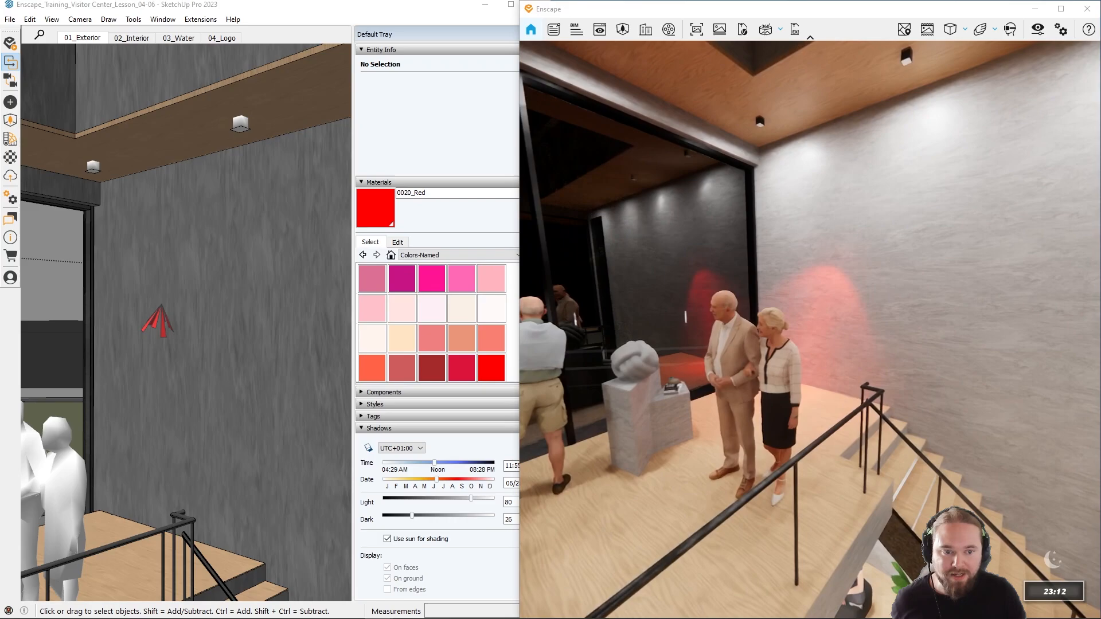
pyautogui.keyDown('shift'); pyautogui.moveTo(812, 281); pyautogui.dragTo(816, 285, button='right'); pyautogui.keyUp('shift')
pyautogui.press('s')
pyautogui.moveTo(816, 285); pyautogui.dragTo(807, 285)
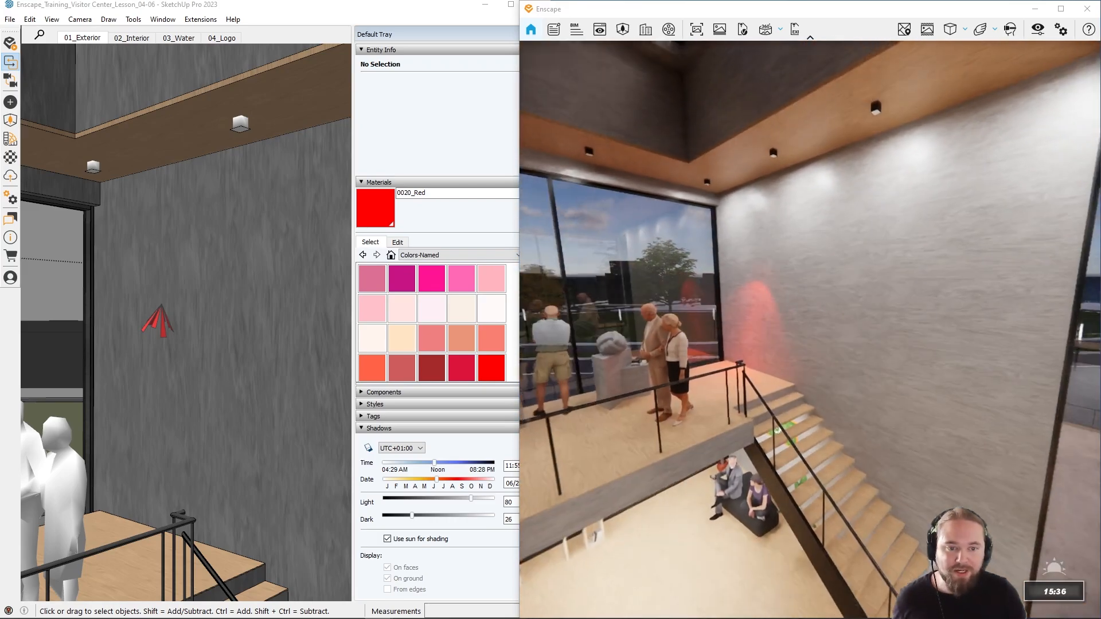
pyautogui.press('s')
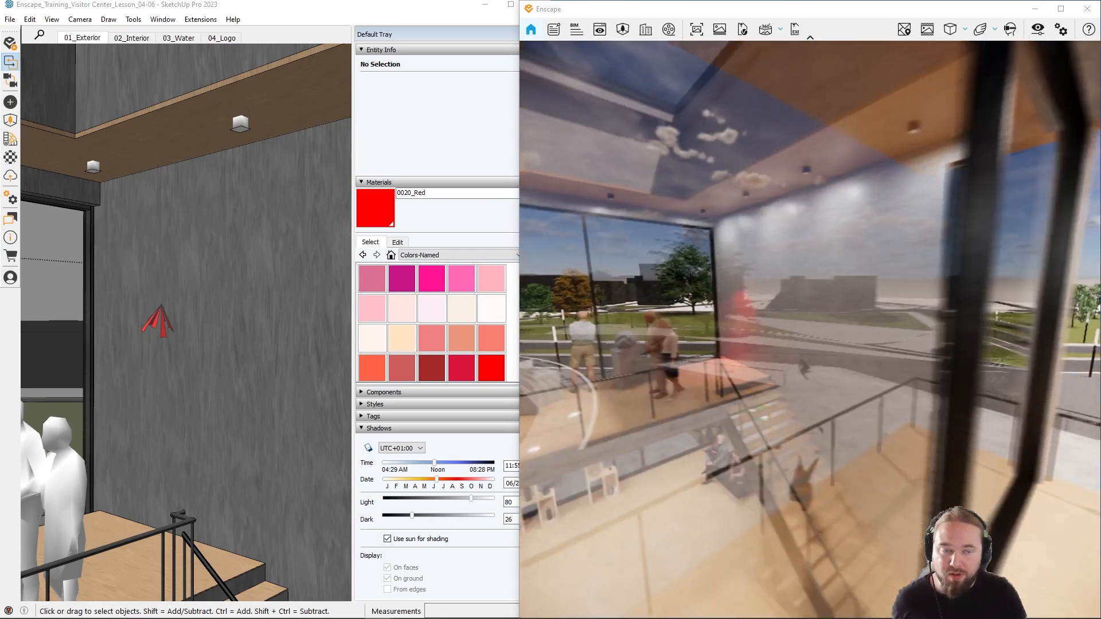
pyautogui.press('s')
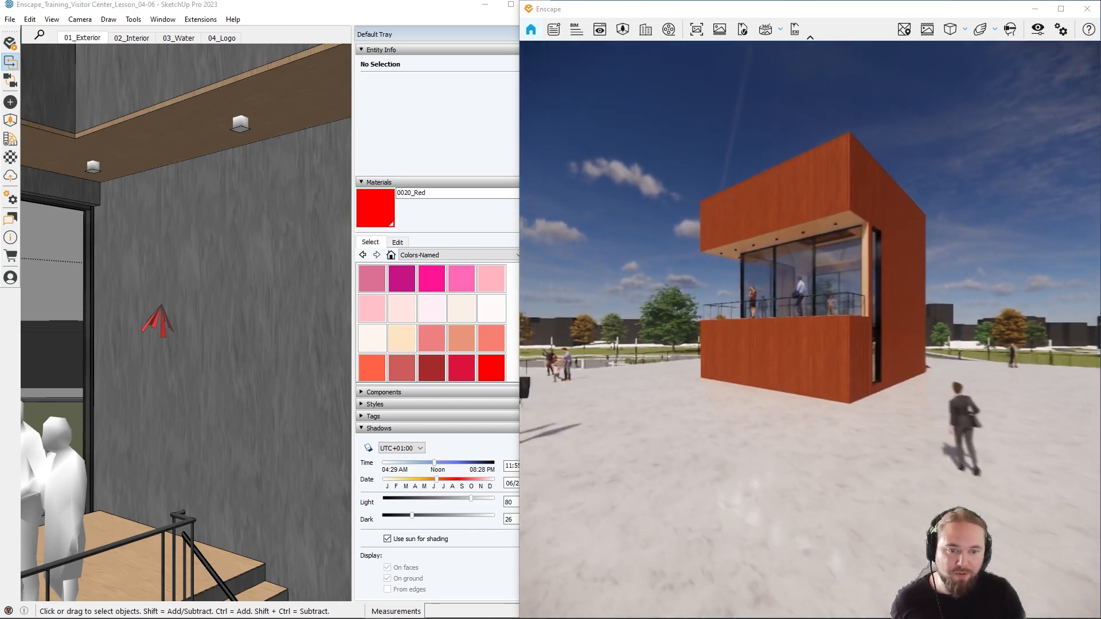
# Step: Fly around to the building's balcony side in the render and change the time of day to dusk to view the interior lighting
pyautogui.press('w')
pyautogui.keyDown('shift'); pyautogui.moveTo(806, 285); pyautogui.dragTo(775, 280, button='right'); pyautogui.keyUp('shift')
pyautogui.press('w')
pyautogui.press('a')
pyautogui.press('e')
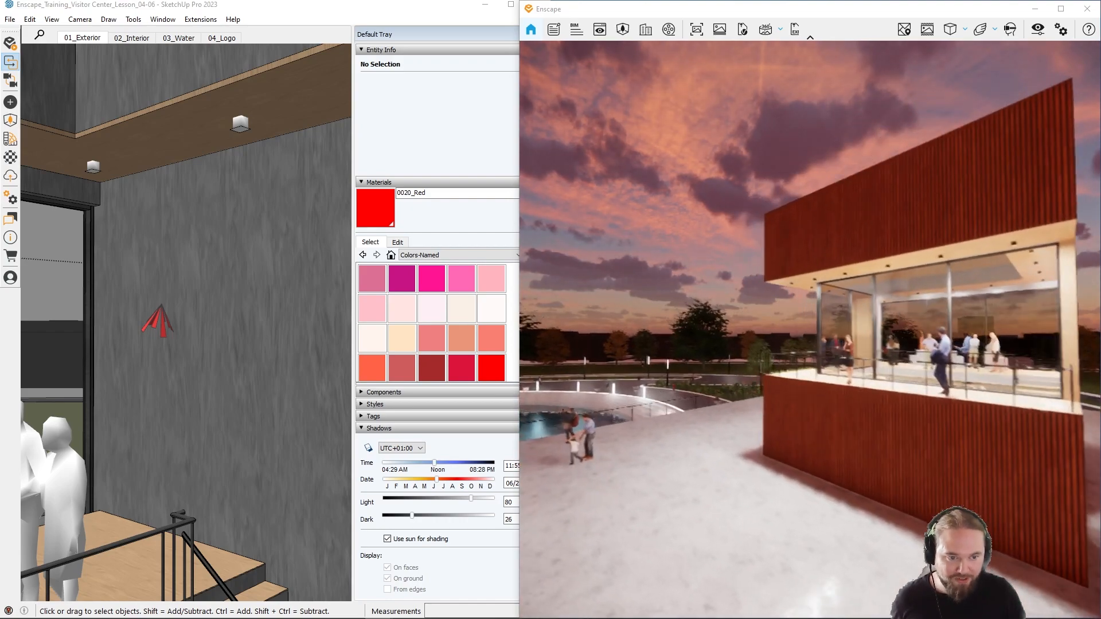
pyautogui.press('s')
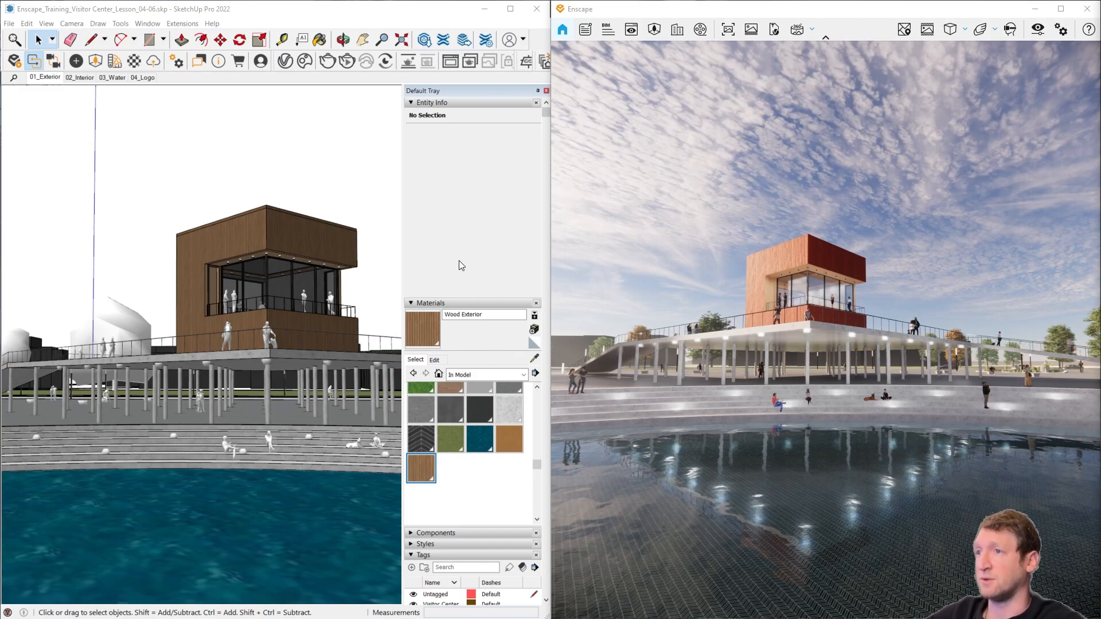
# Step: Go through the SketchUp scenes 02_Interior, 03_Water and 04_Logo, and return by way of 02_Interior to 01_Exterior
pyautogui.scroll(-2, 445, 313)
pyautogui.scroll(-7, 483, 553)
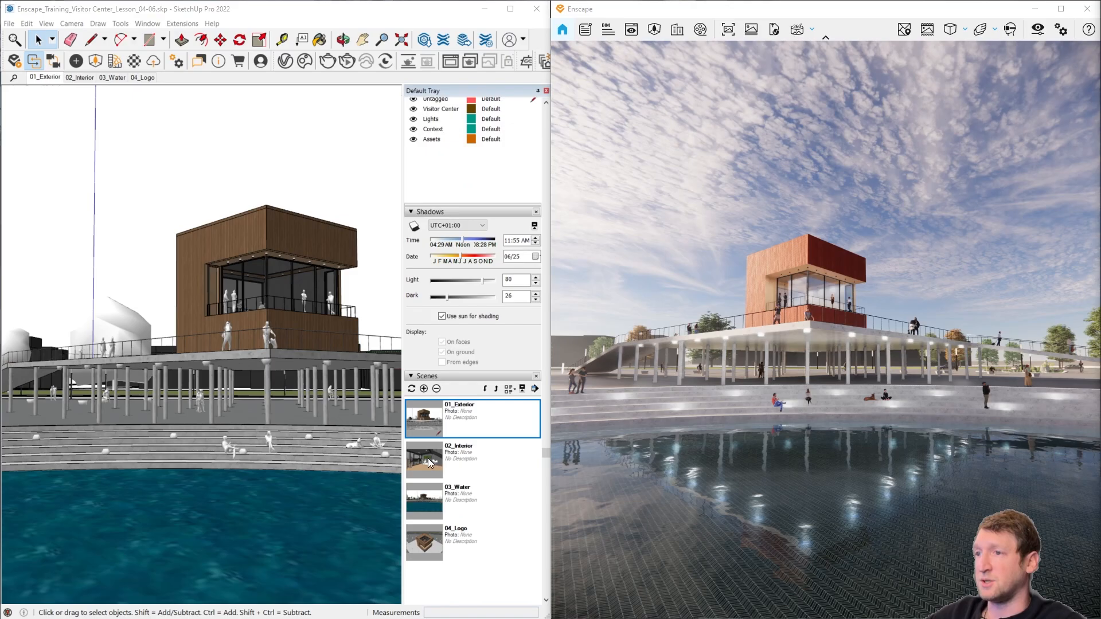
pyautogui.click(428, 458)
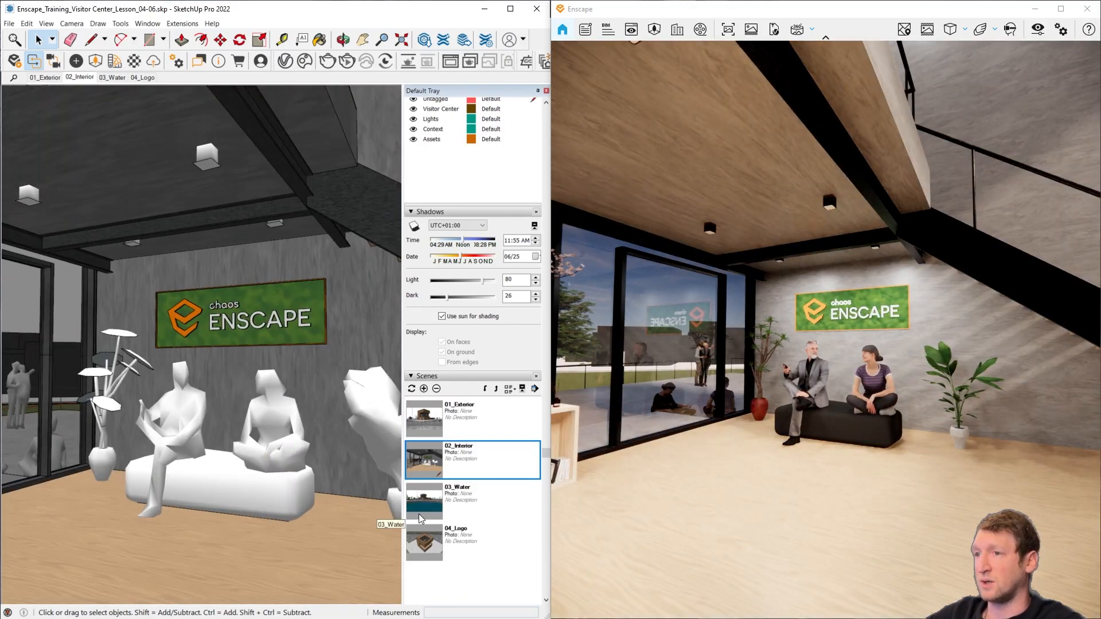
pyautogui.click(425, 508)
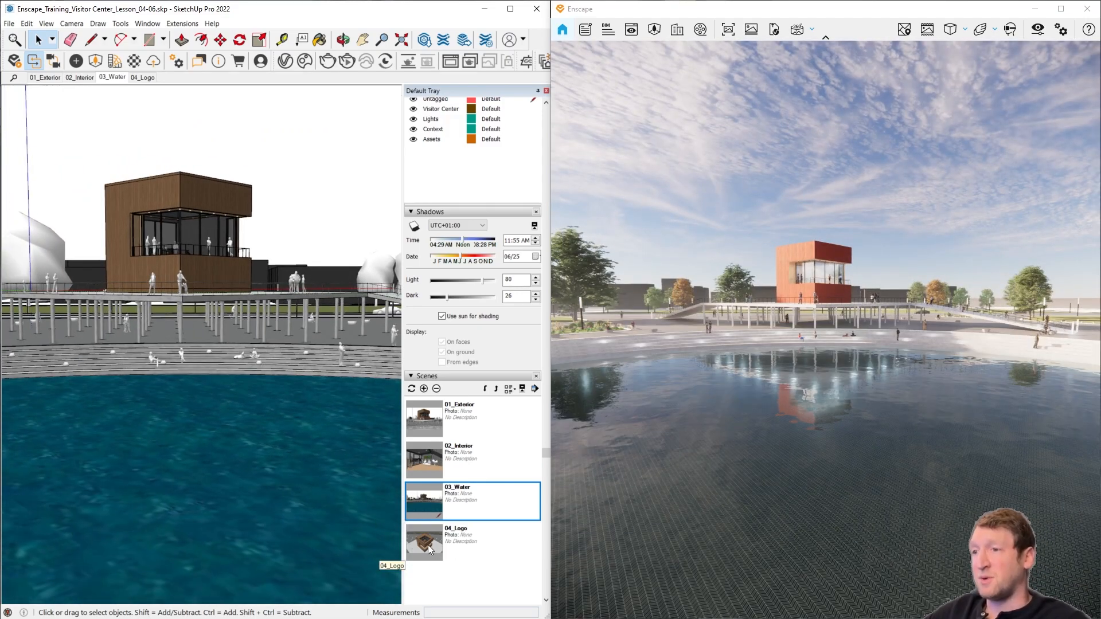
pyautogui.click(427, 544)
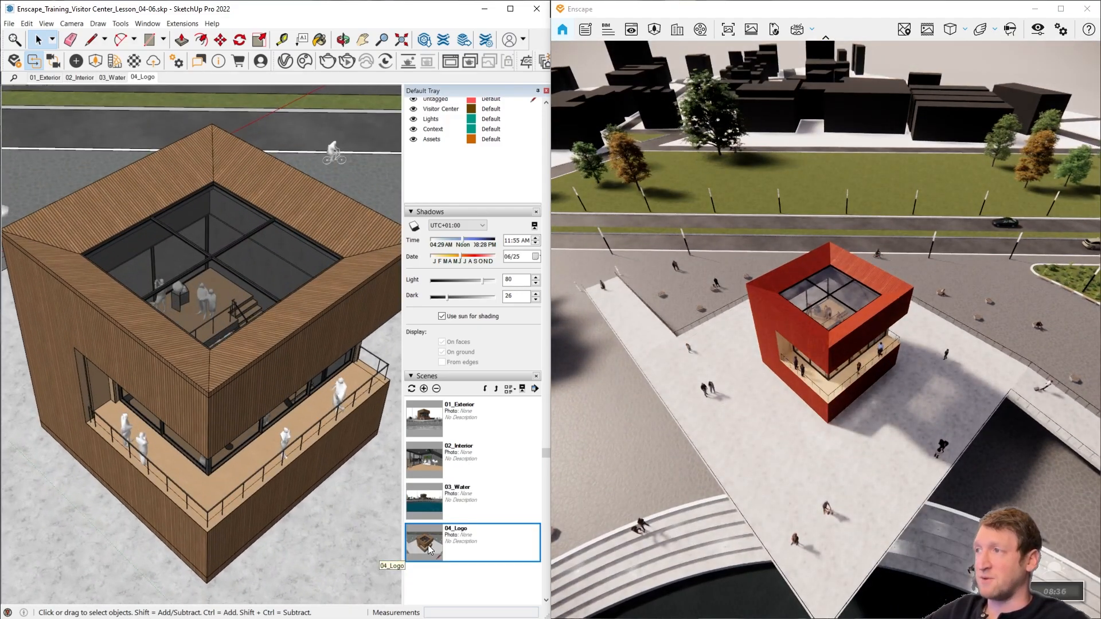
pyautogui.click(425, 455)
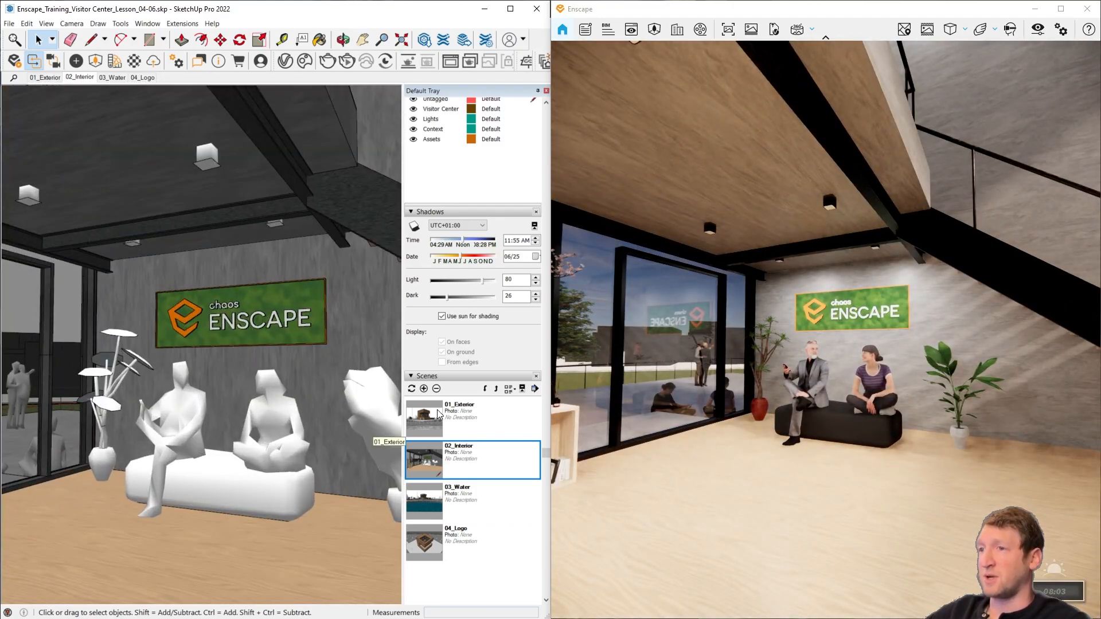
pyautogui.click(439, 412)
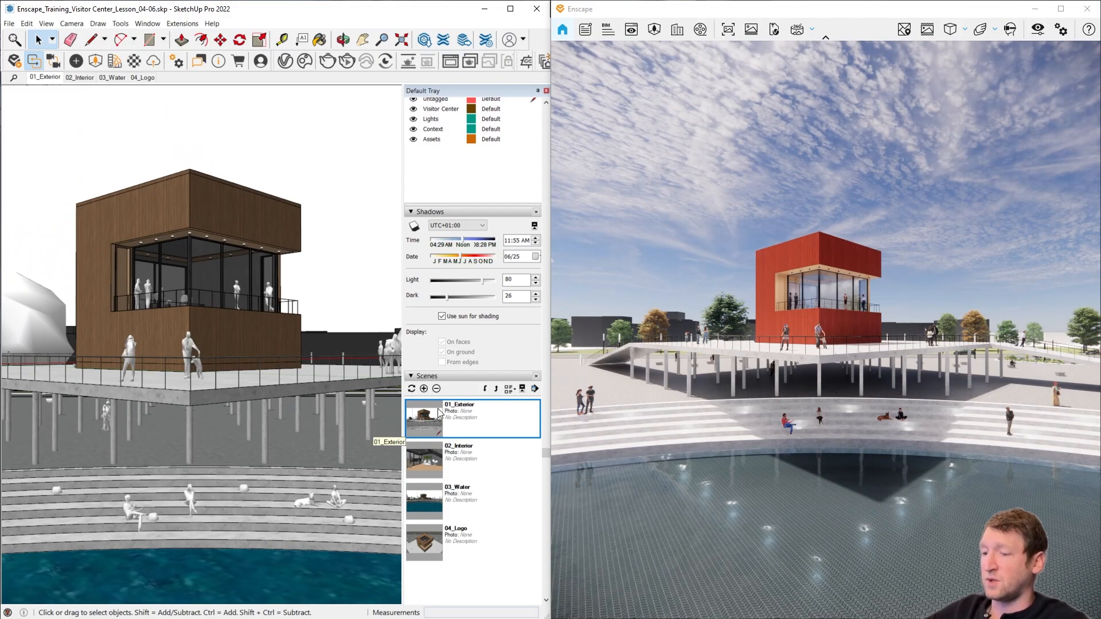
# Step: Open Enscape's View Management and activate the 03_Water and 04_Logo views
pyautogui.click(631, 29)
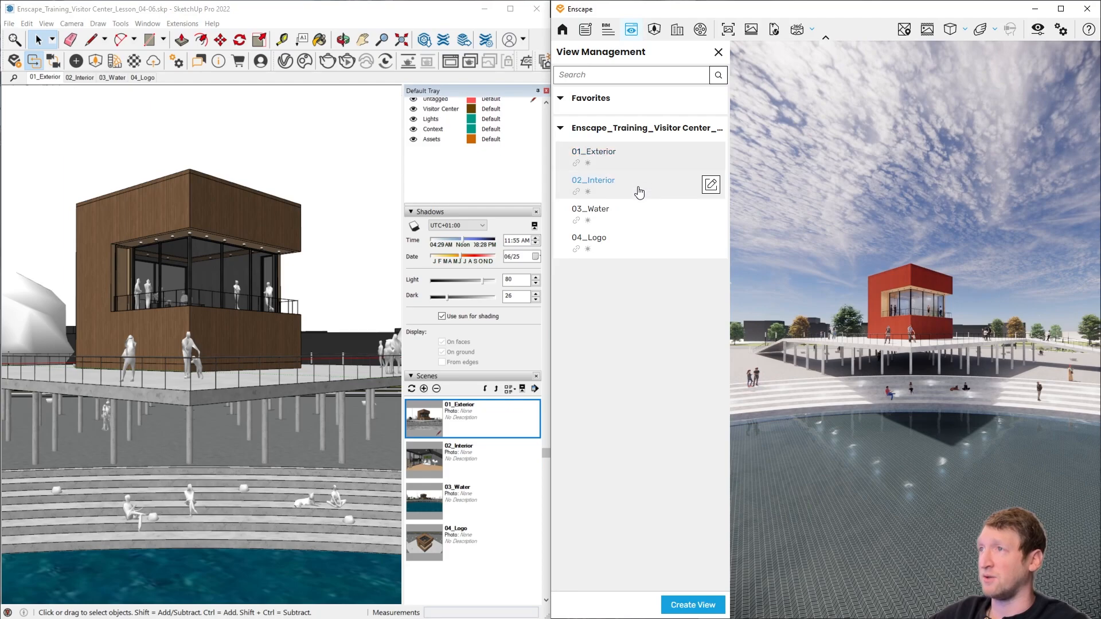
pyautogui.click(643, 213)
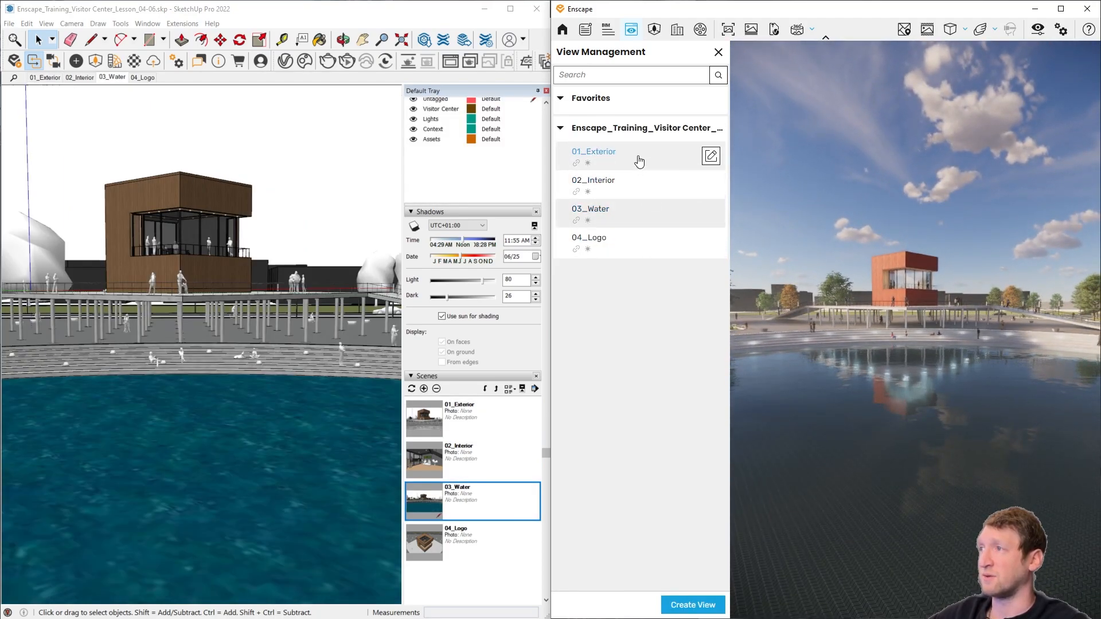
pyautogui.click(615, 240)
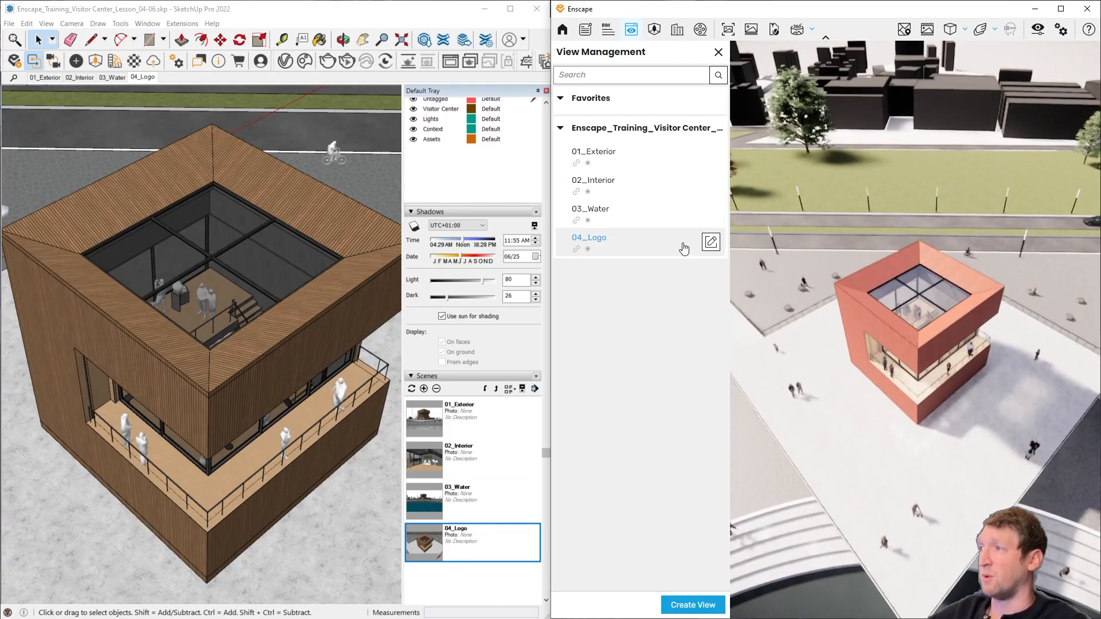
# Step: Frame the building from across the water in the render, start creating a new view from this camera, and select its default name for replacement
pyautogui.click(694, 607)
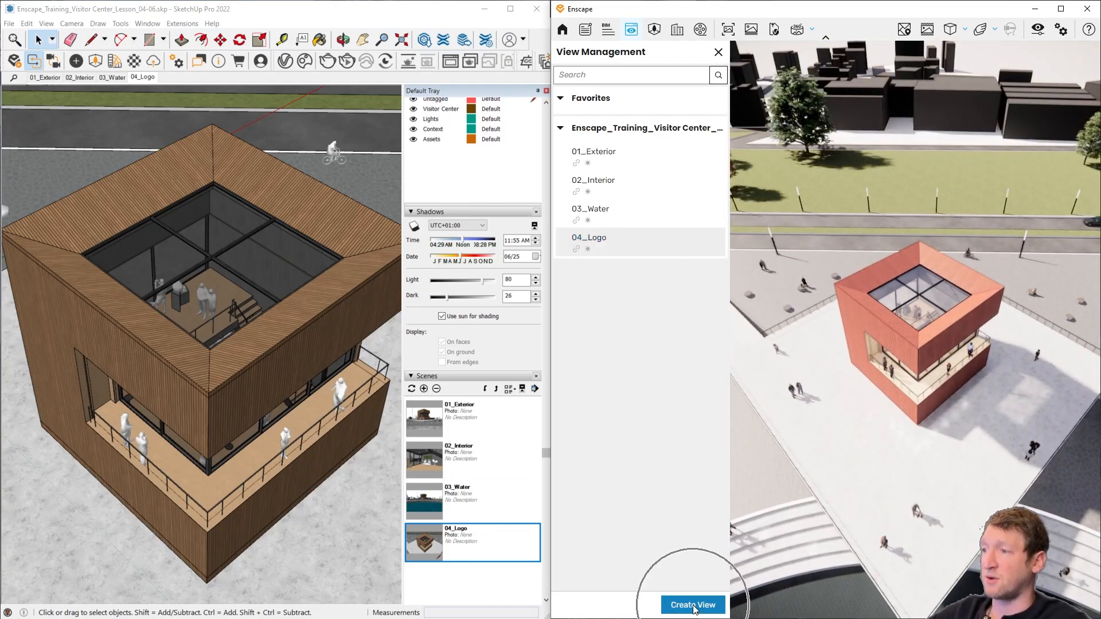
pyautogui.moveTo(922, 468); pyautogui.dragTo(920, 273, button='right')
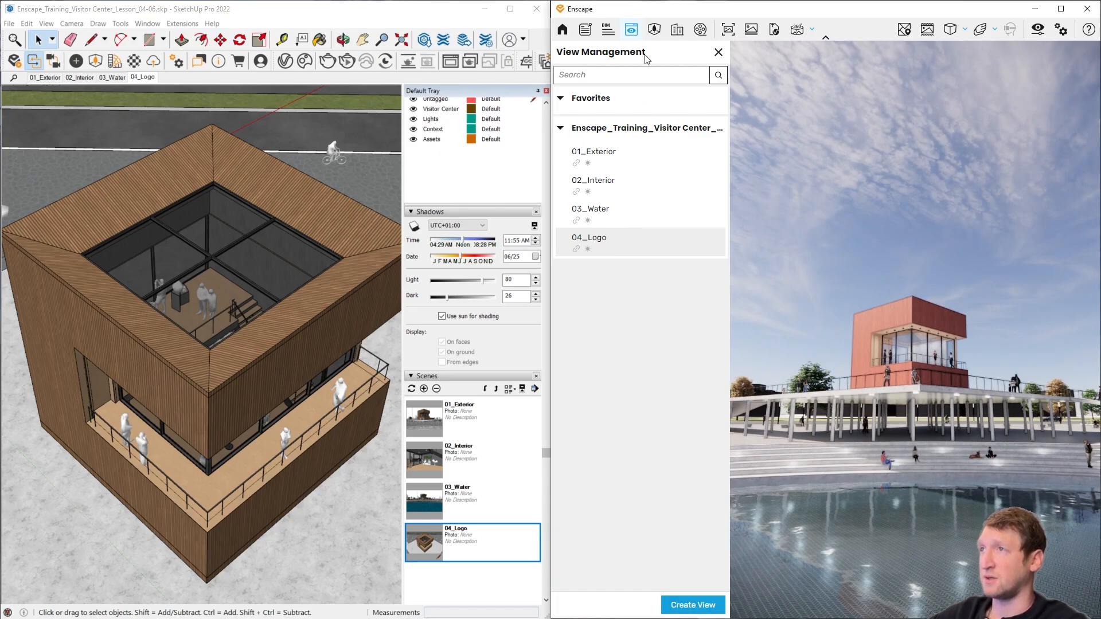
pyautogui.click(695, 606)
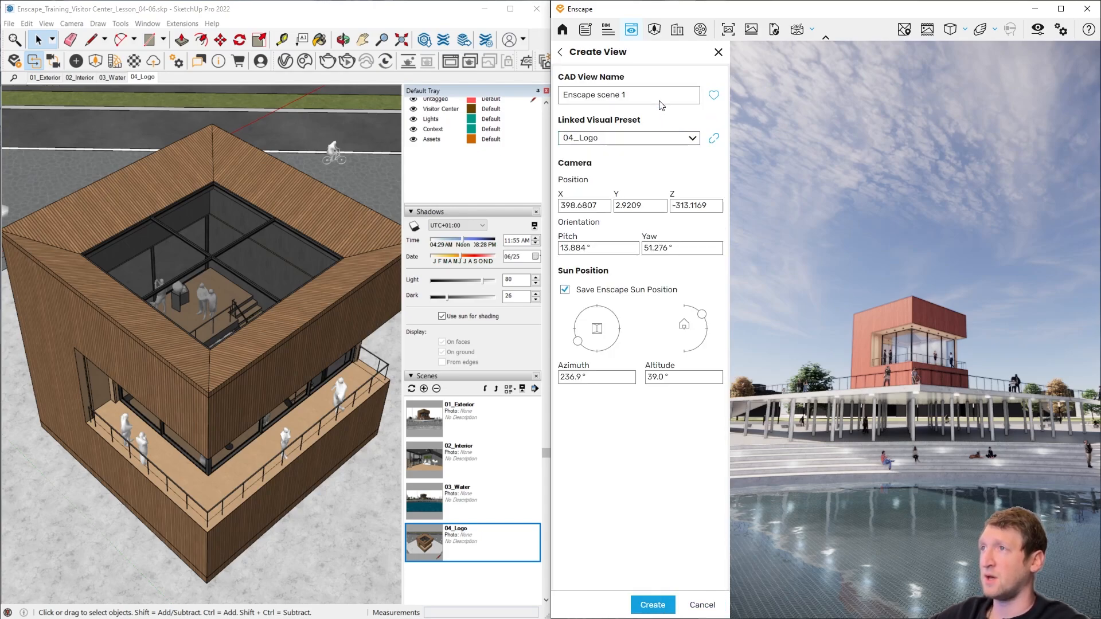
pyautogui.moveTo(659, 97); pyautogui.dragTo(560, 94)
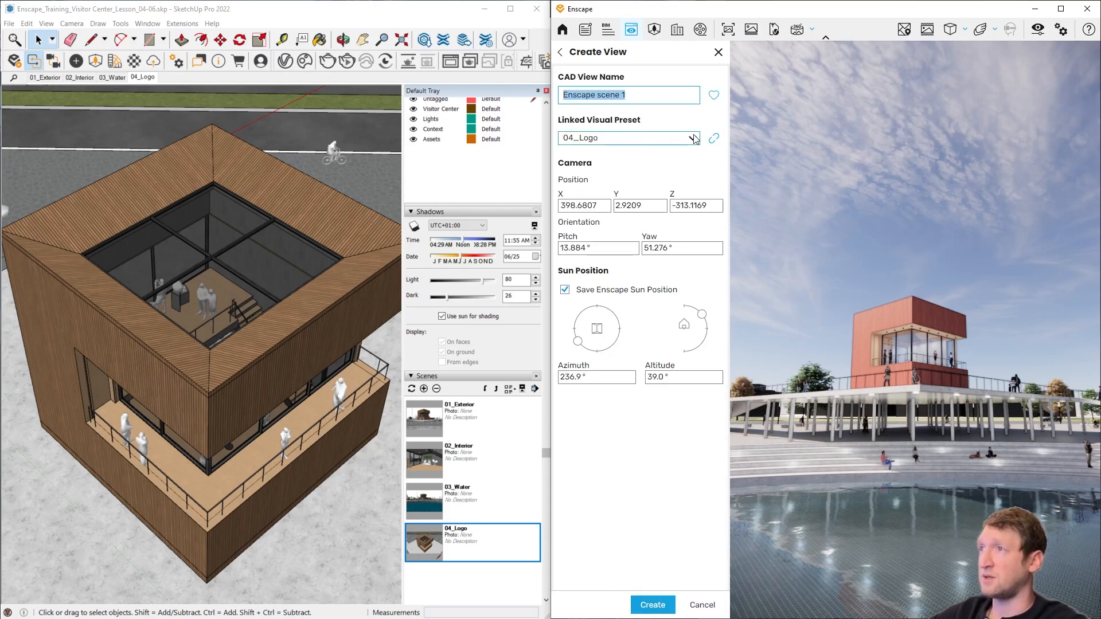
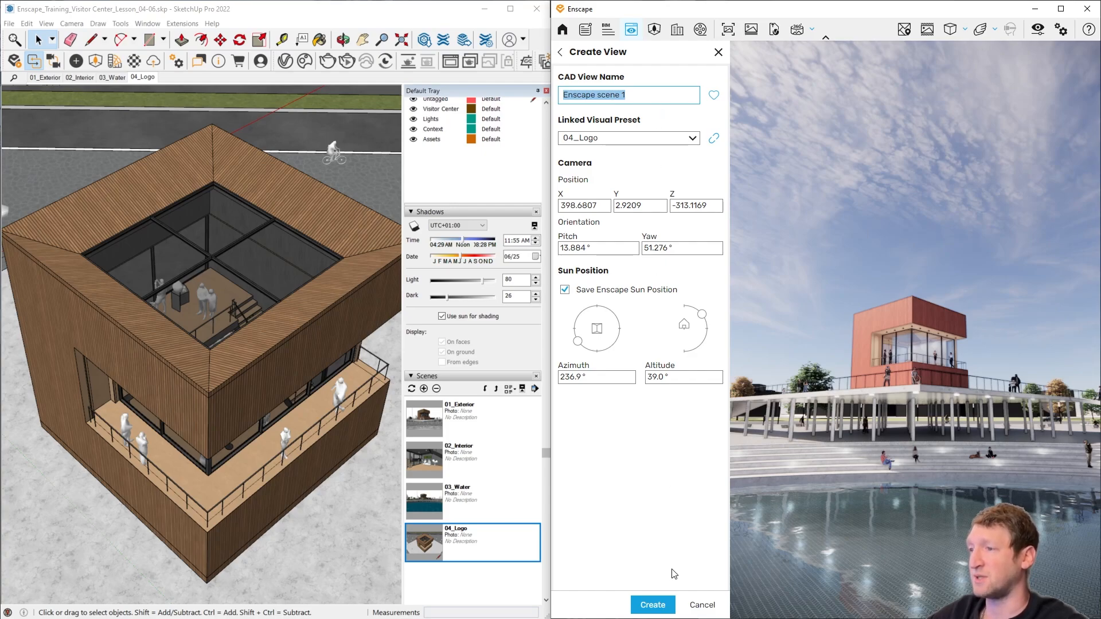
# Step: Create the Enscape scene 1 view from the current camera, update its SketchUp scene thumbnail, and close View Management
pyautogui.click(666, 603)
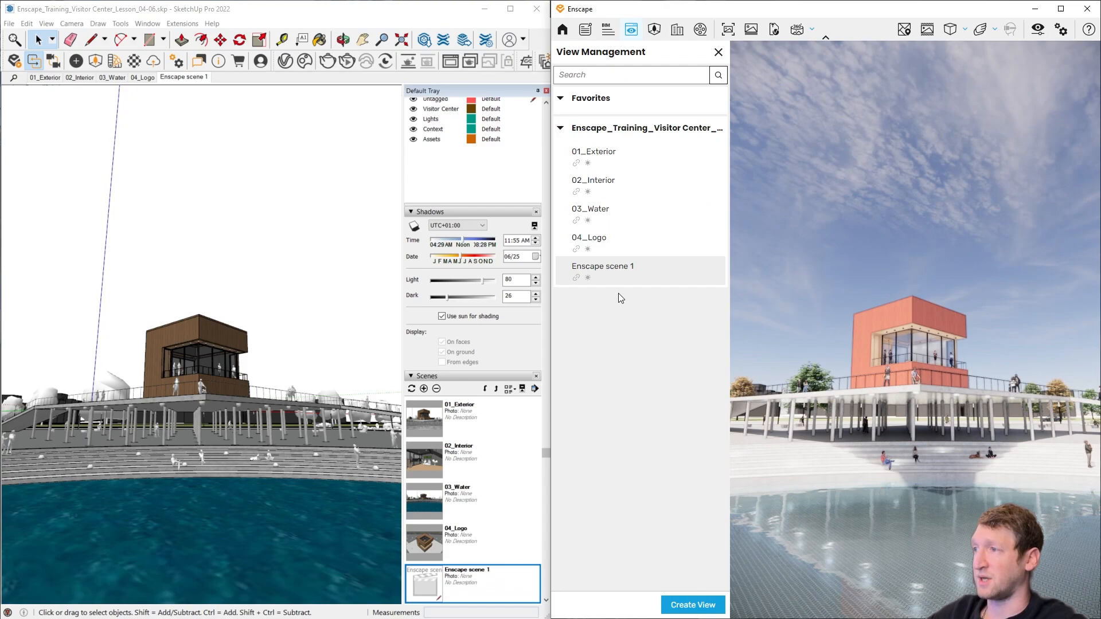
pyautogui.rightClick(425, 590)
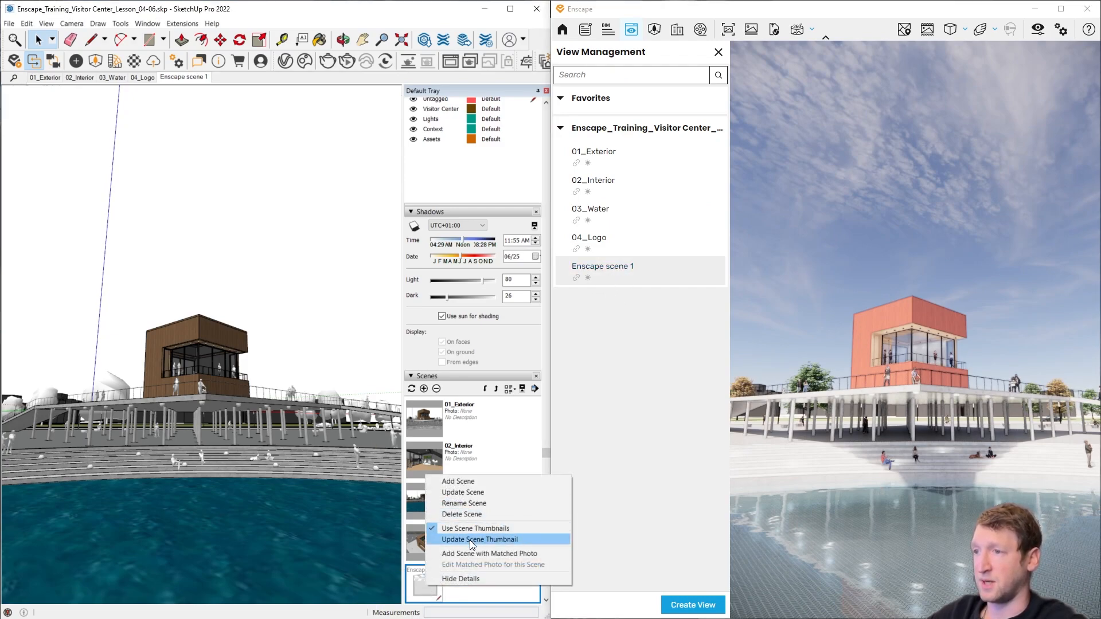
pyautogui.click(505, 540)
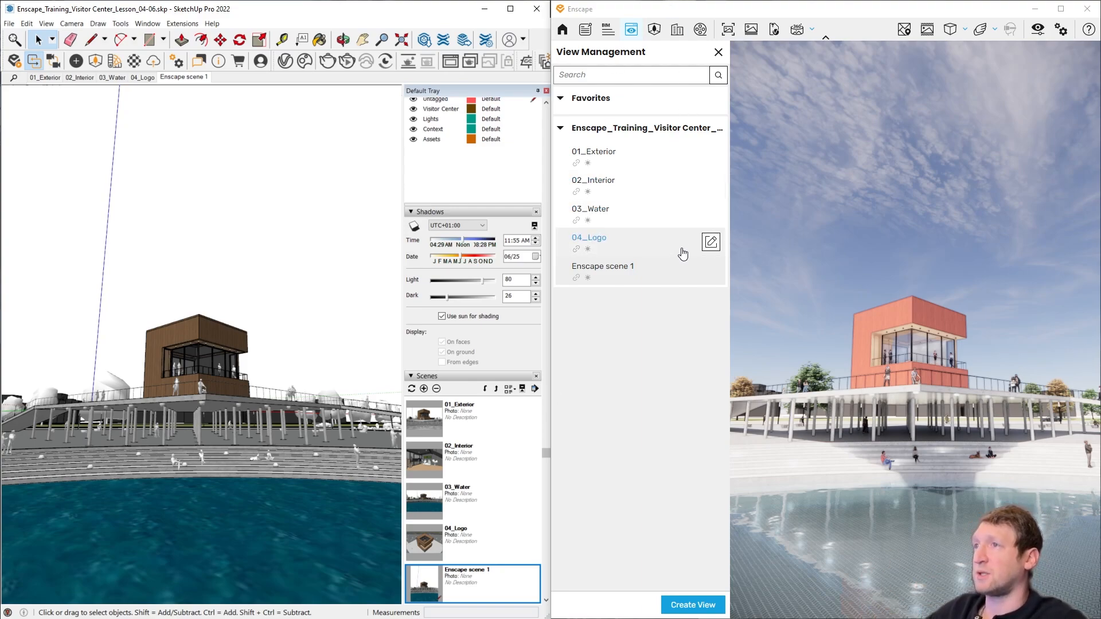
pyautogui.click(717, 52)
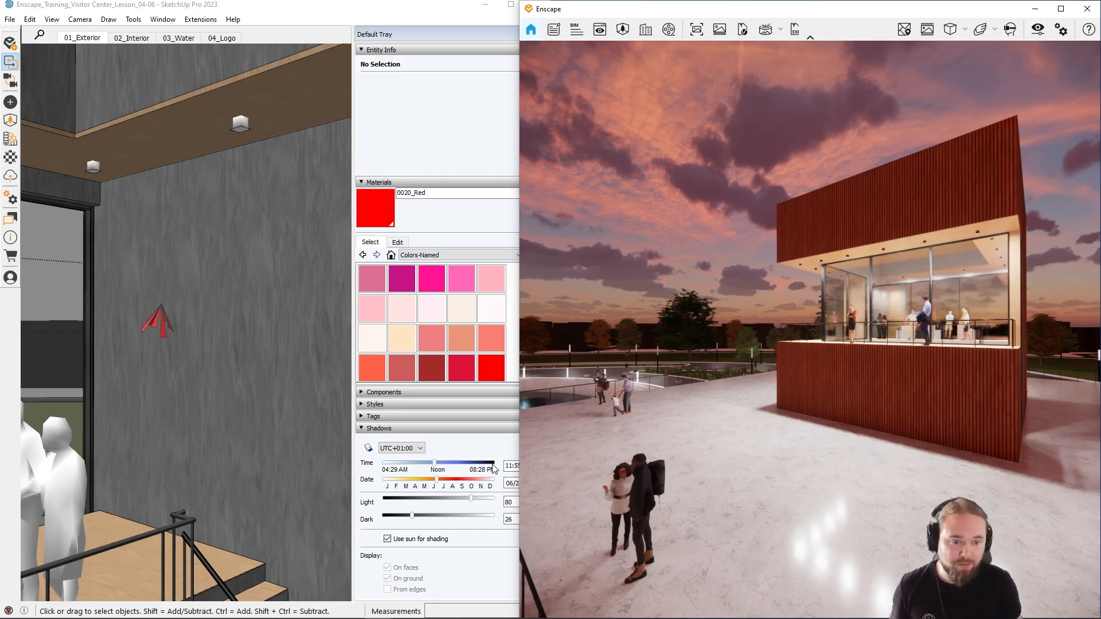
# Step: Frame the illuminated balcony side of the building at dusk and create a mono panorama from this position
pyautogui.moveTo(875, 434)
pyautogui.mouseDown(button='right')
pyautogui.moveTo(1009, 465)
pyautogui.moveTo(1100, 459)
pyautogui.mouseUp(button='right')
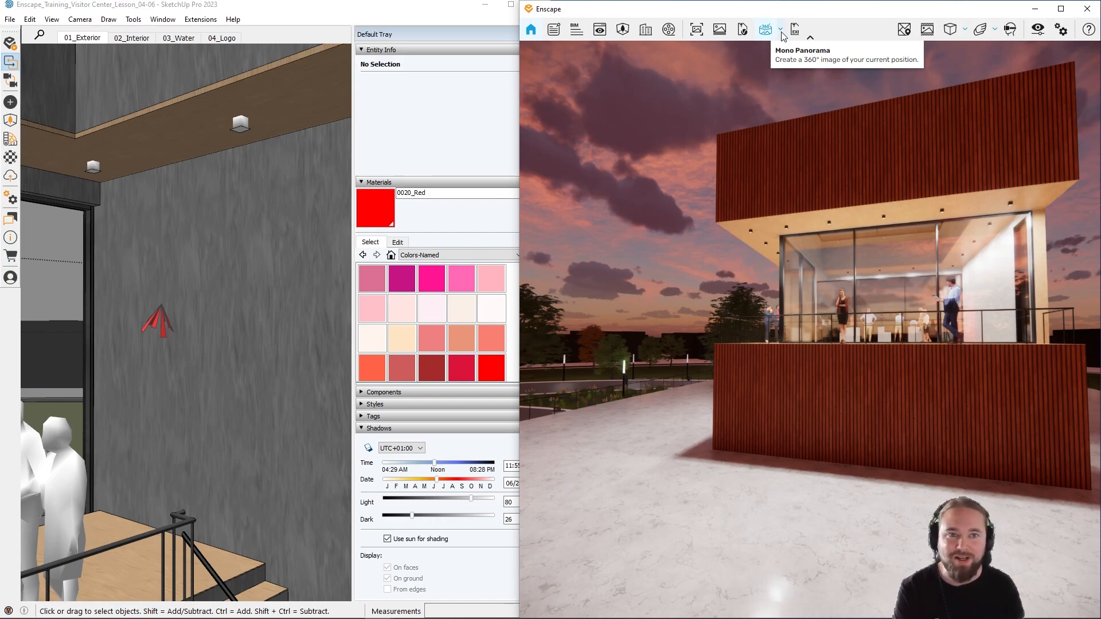
pyautogui.click(781, 32)
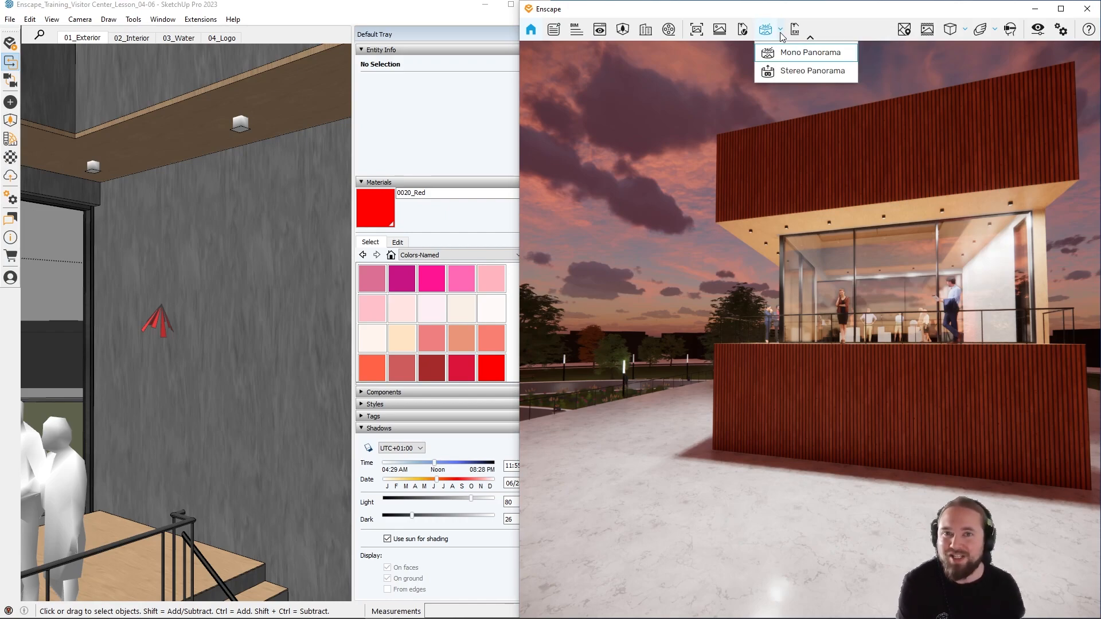
pyautogui.click(809, 53)
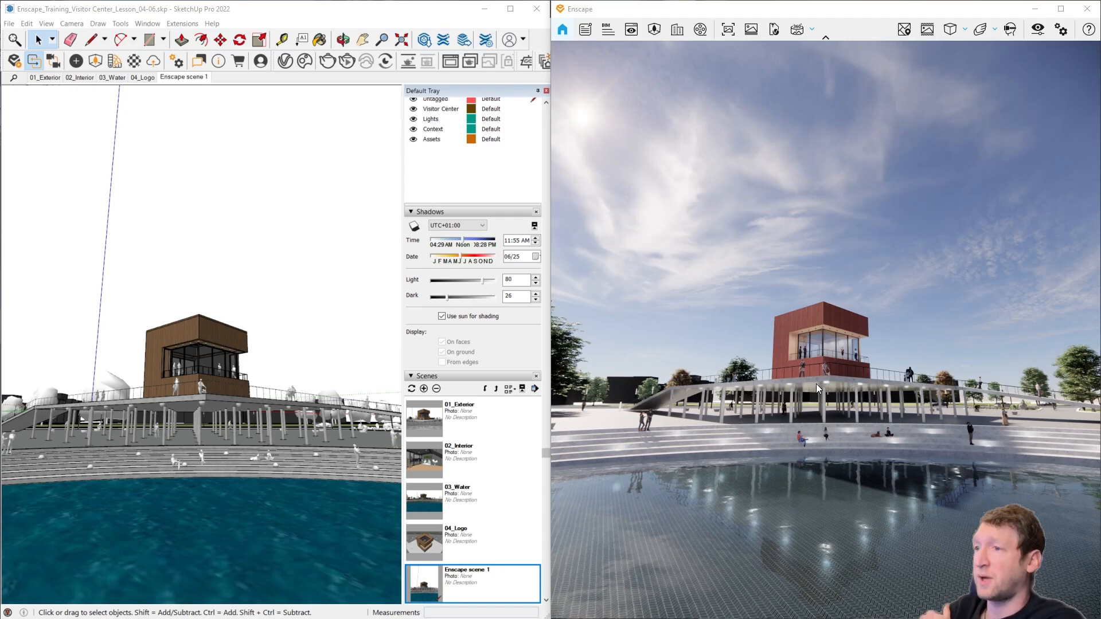
# Step: Open the Visual Settings beside the render, set the field of view to 60°, and reframe the building above the water
pyautogui.click(1037, 30)
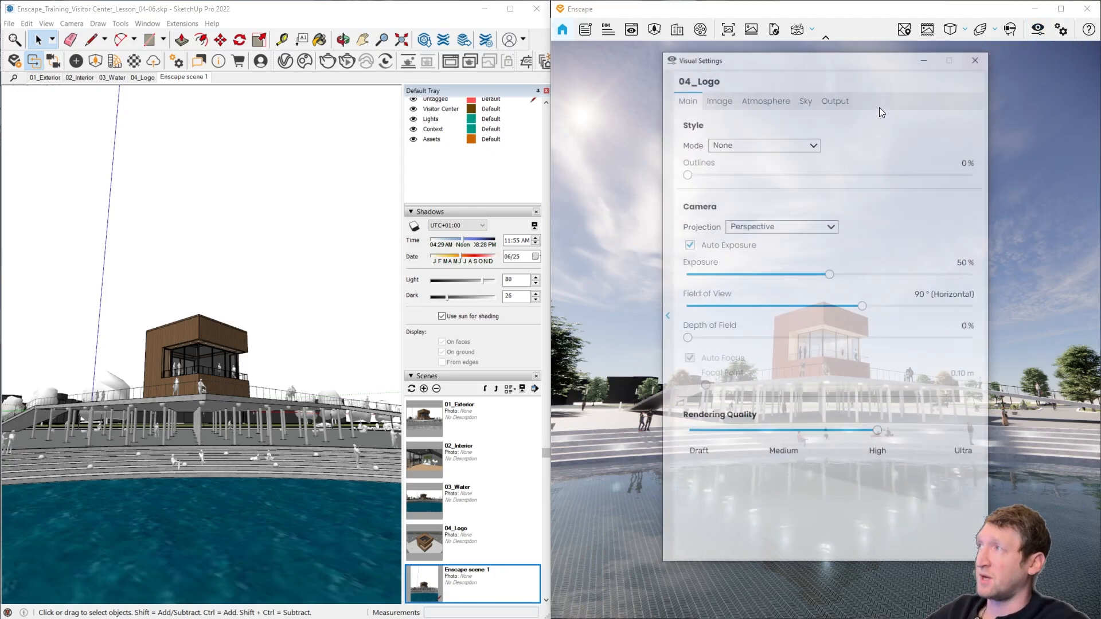
pyautogui.moveTo(764, 65); pyautogui.dragTo(179, 81)
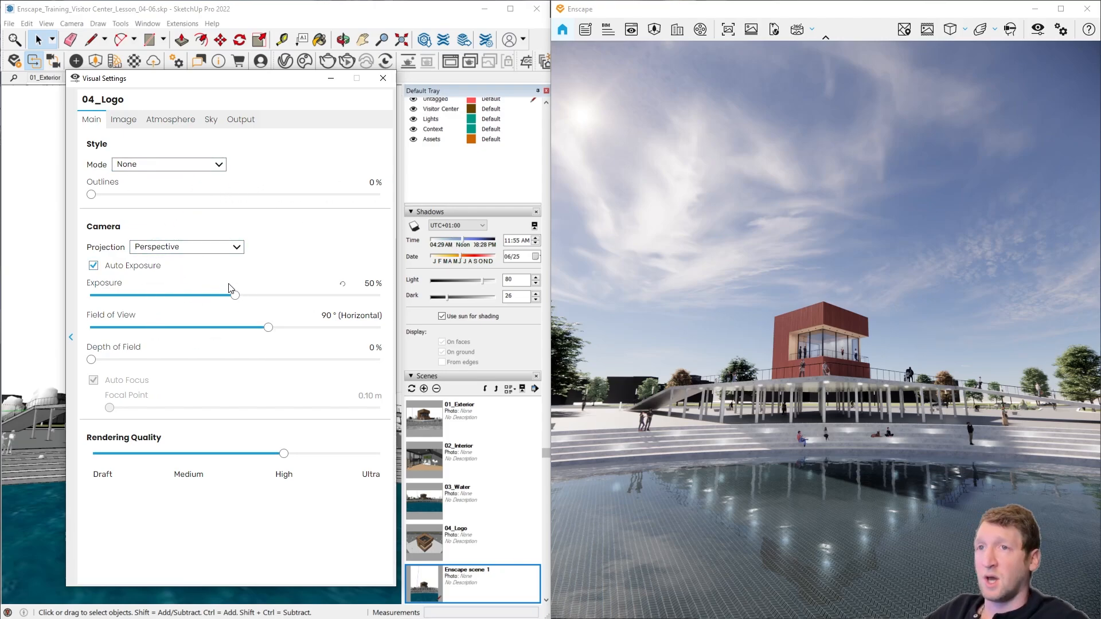
pyautogui.moveTo(269, 330); pyautogui.dragTo(203, 337)
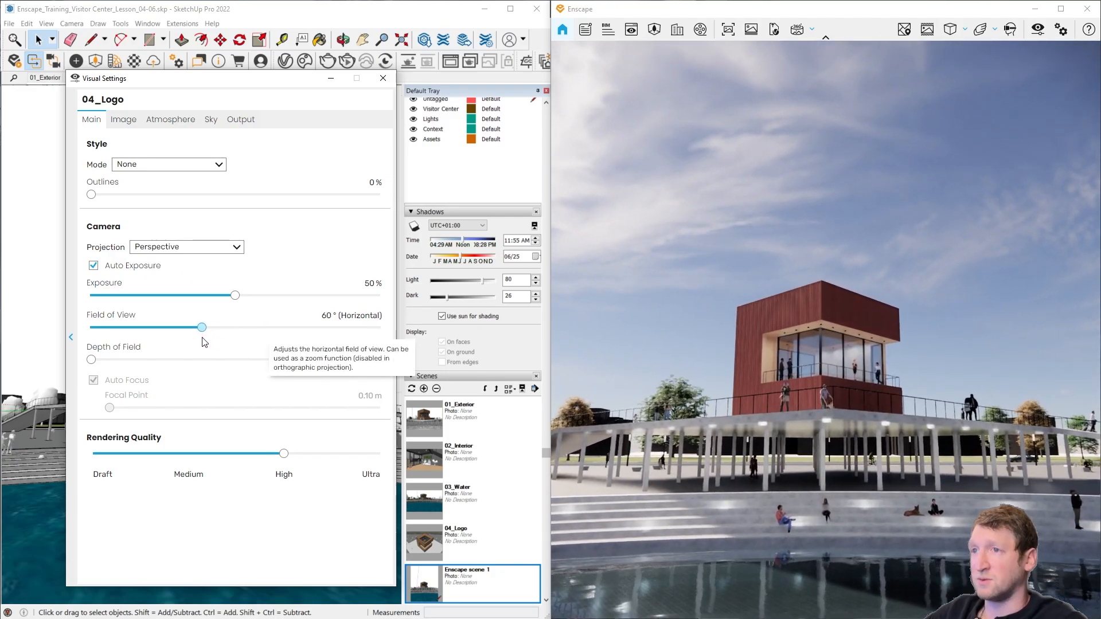
pyautogui.moveTo(817, 436); pyautogui.dragTo(861, 451)
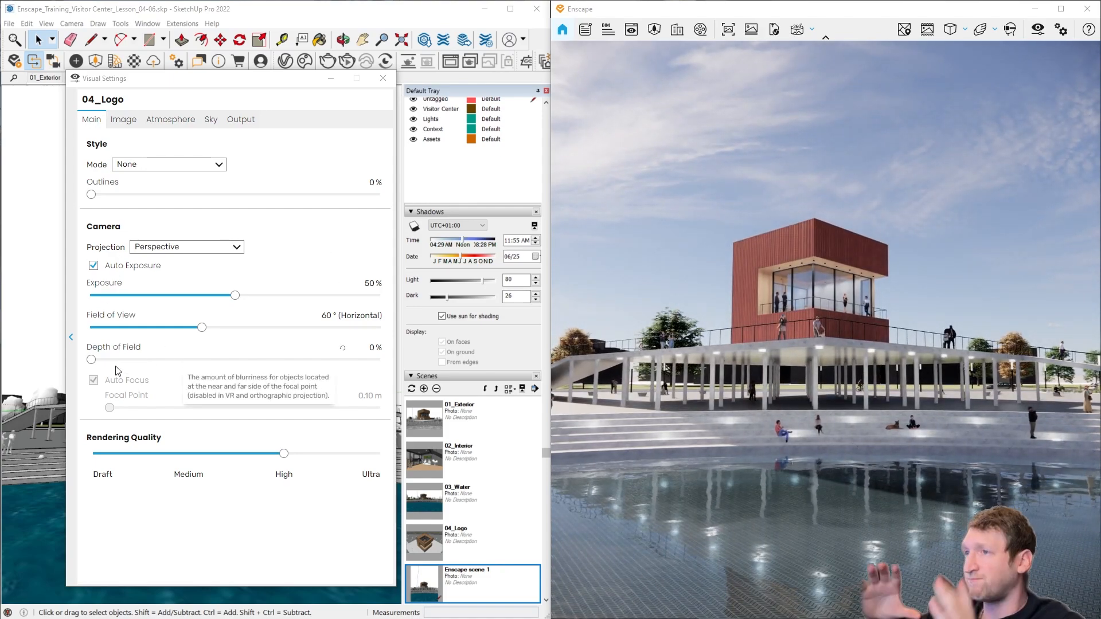
# Step: Set the depth of field to 29%, disable Auto Focus, and set the focal point to 35.22 m
pyautogui.moveTo(92, 360); pyautogui.dragTo(176, 360)
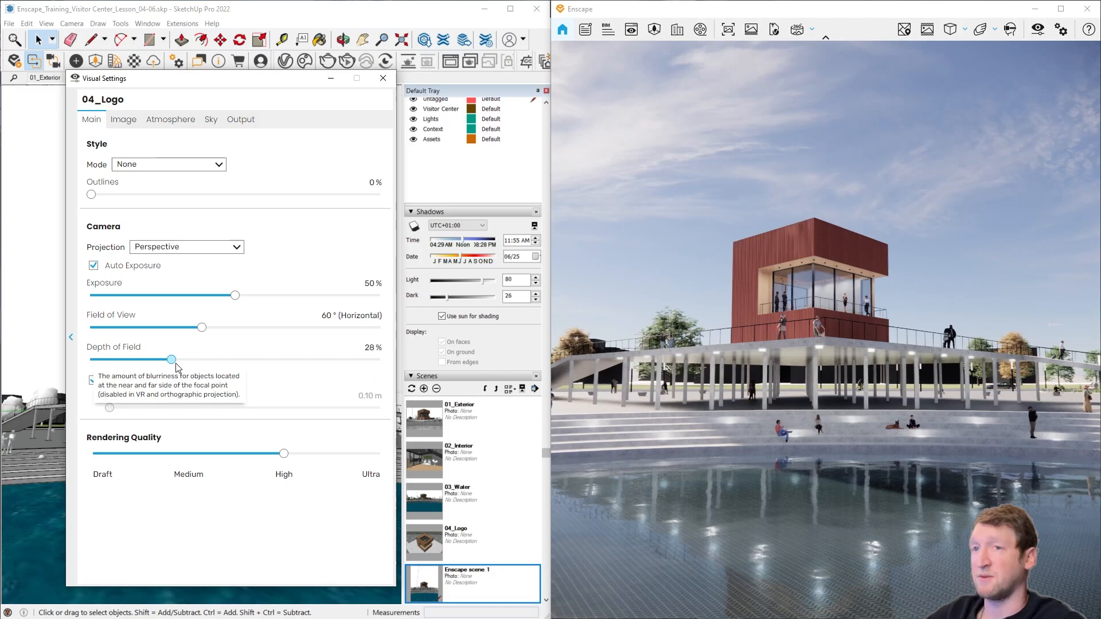
pyautogui.click(93, 380)
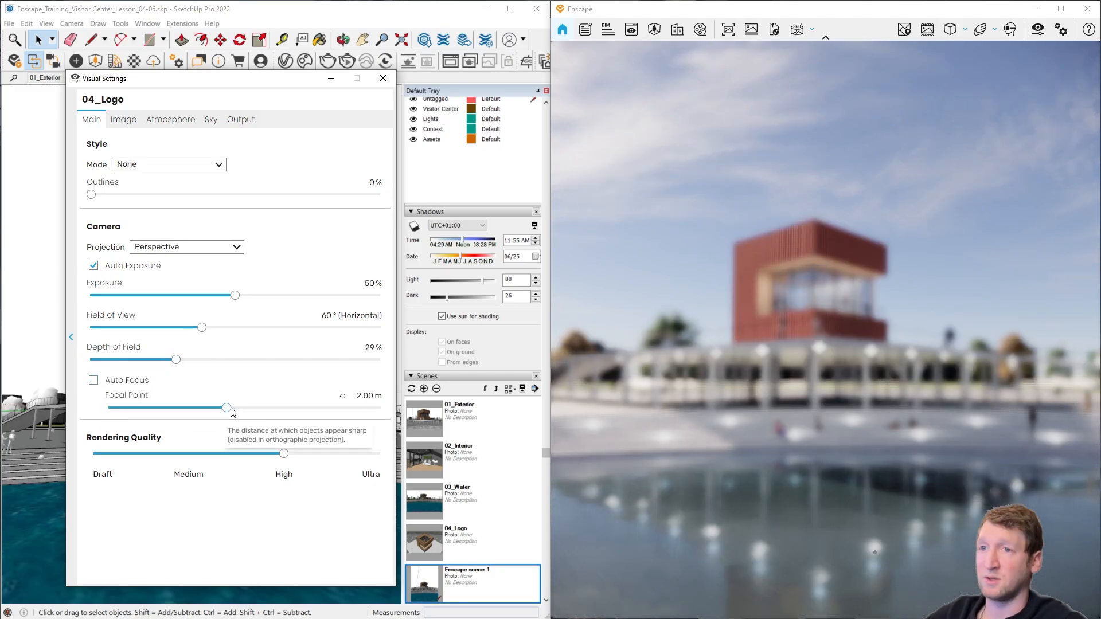
pyautogui.moveTo(227, 408); pyautogui.dragTo(339, 428)
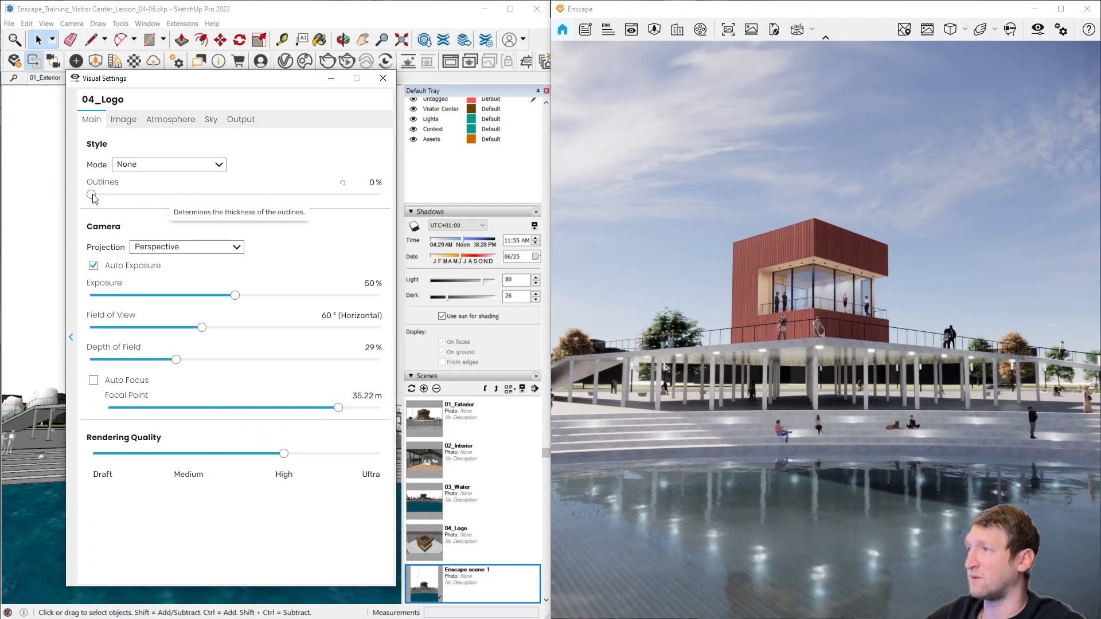
# Step: Try 55% outlines with the White style mode, and restore the mode to None and the outlines to 0%
pyautogui.moveTo(91, 195); pyautogui.dragTo(249, 195)
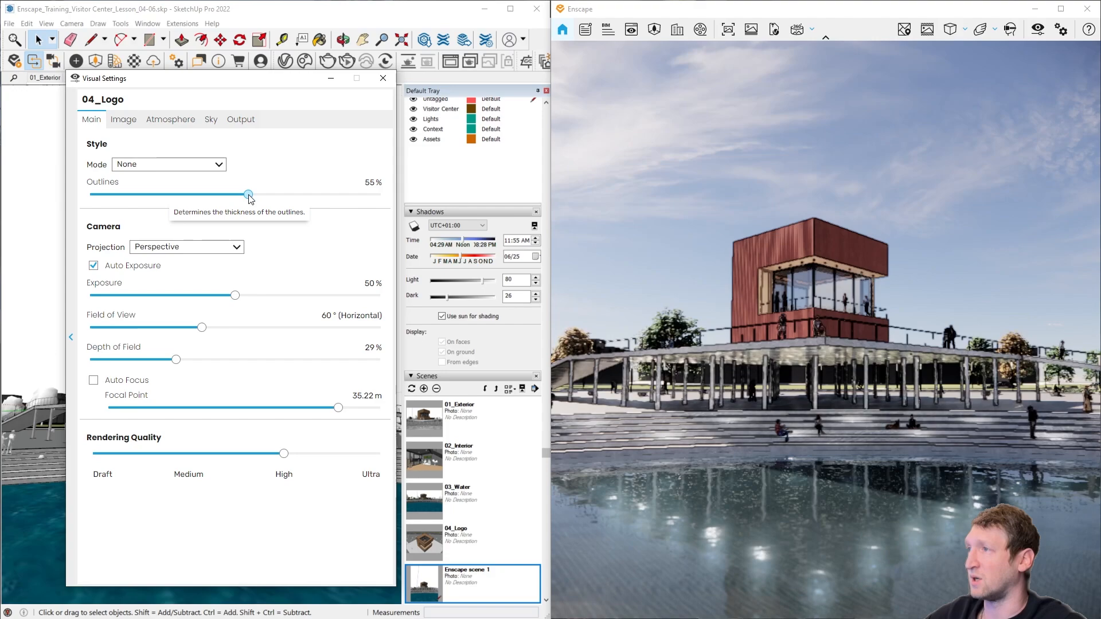
pyautogui.click(197, 164)
pyautogui.click(185, 188)
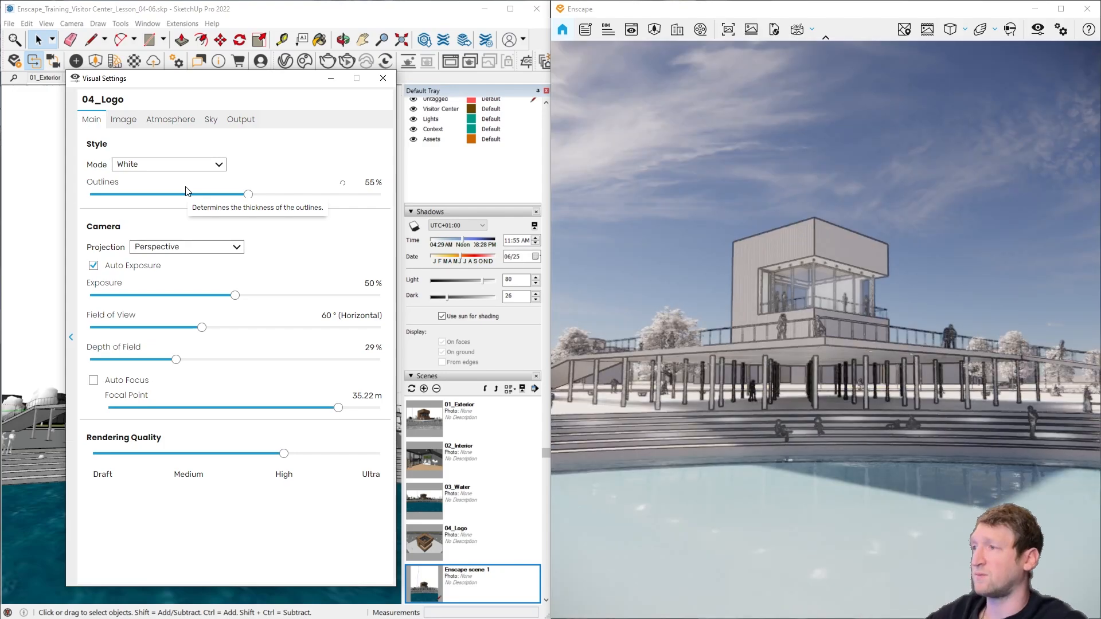
pyautogui.click(192, 165)
pyautogui.click(172, 179)
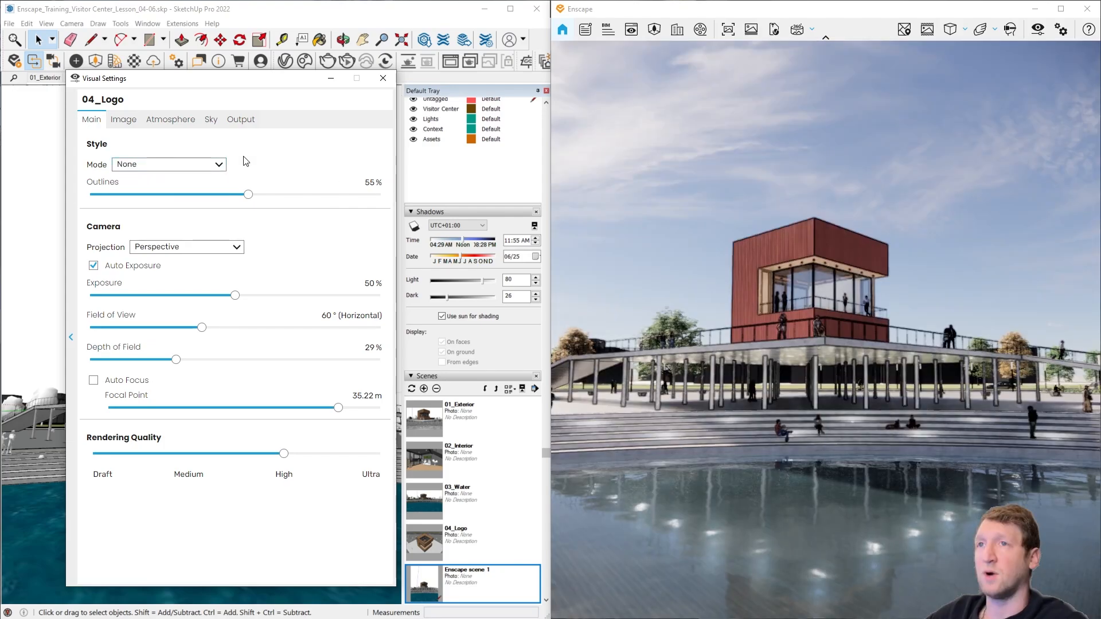
pyautogui.moveTo(249, 194); pyautogui.dragTo(91, 195)
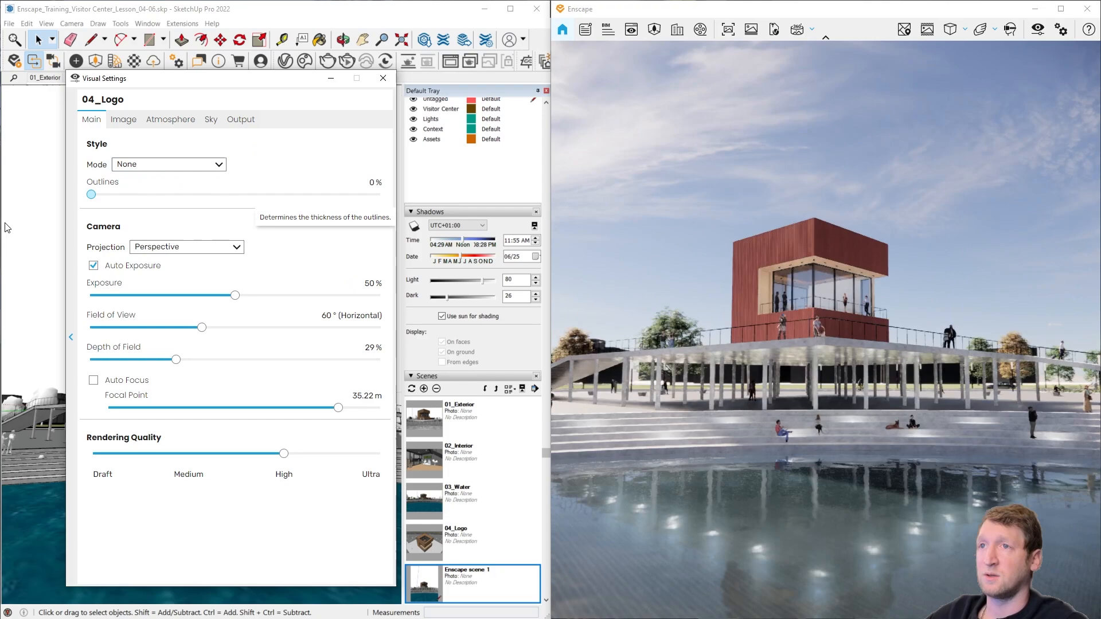
# Step: Look through the image and atmosphere settings, and set the cloud density to 51% and the cloud variety to 3%
pyautogui.click(137, 123)
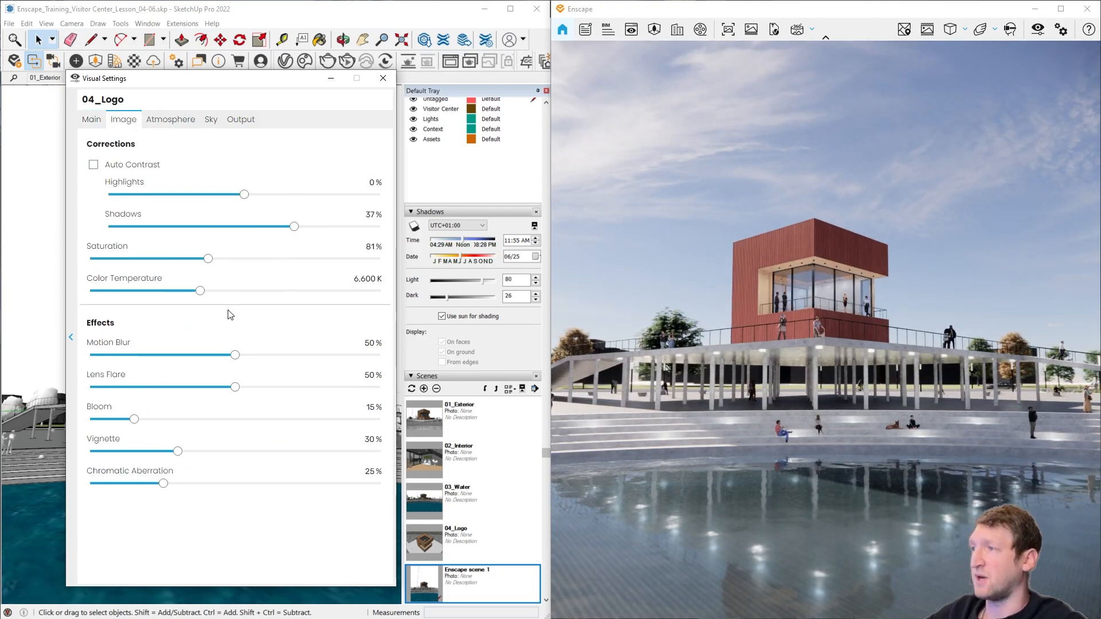
pyautogui.click(178, 120)
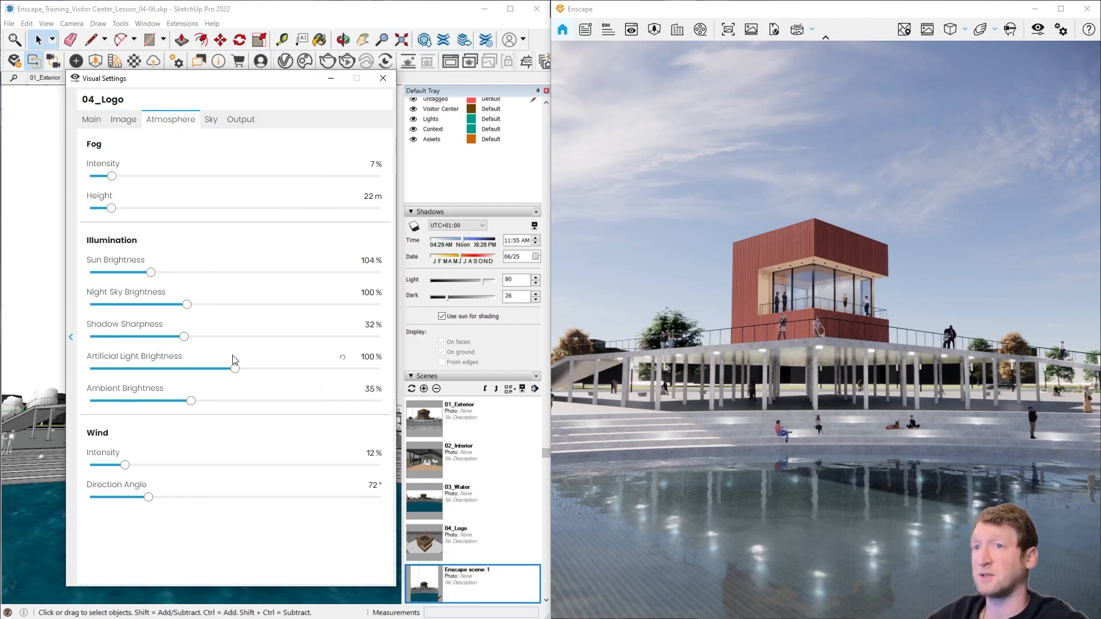
pyautogui.moveTo(235, 361)
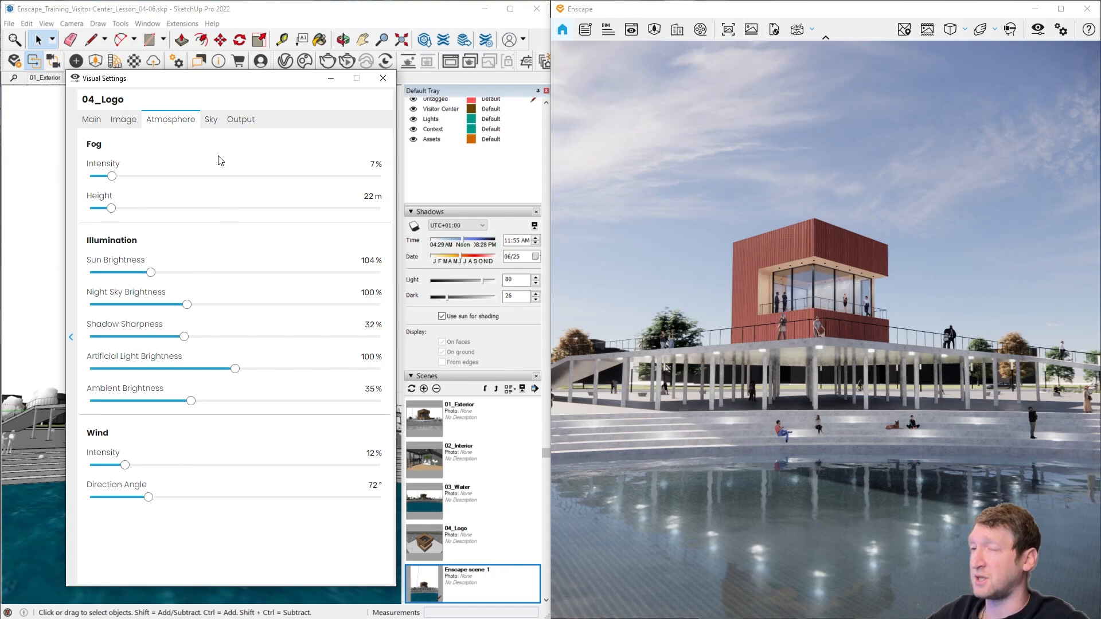
pyautogui.click(214, 127)
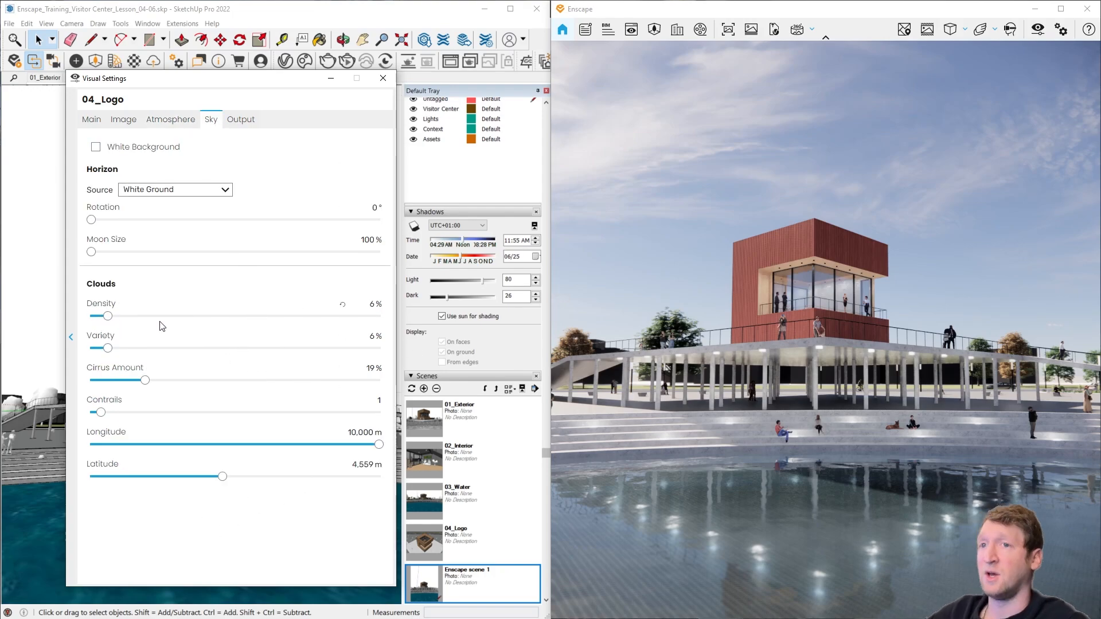
pyautogui.moveTo(108, 316); pyautogui.dragTo(240, 323)
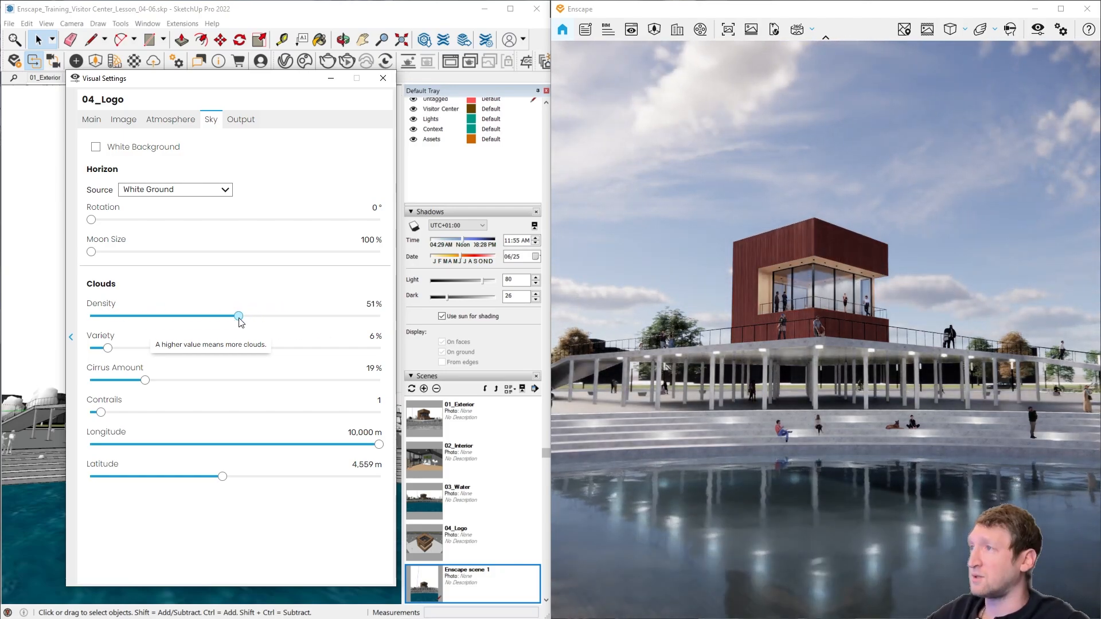
pyautogui.moveTo(108, 348)
pyautogui.mouseDown()
pyautogui.moveTo(226, 349)
pyautogui.moveTo(99, 349)
pyautogui.mouseUp()
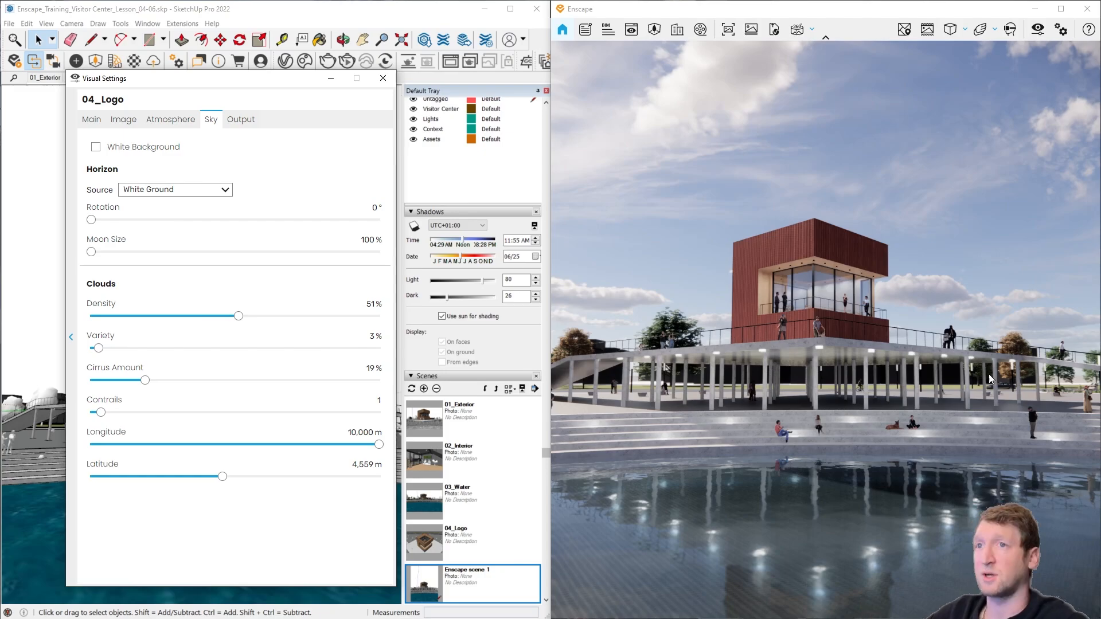
# Step: Preview the Desert horizon behind the building and set the horizon source to Mountains
pyautogui.moveTo(803, 353); pyautogui.dragTo(804, 401, button='right')
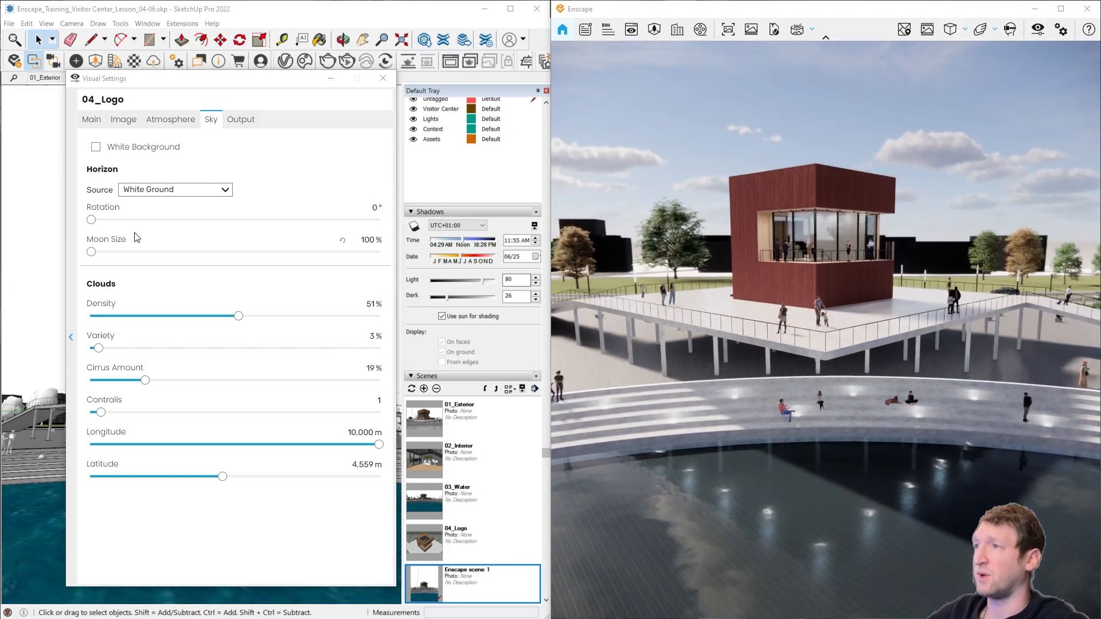
pyautogui.click(165, 191)
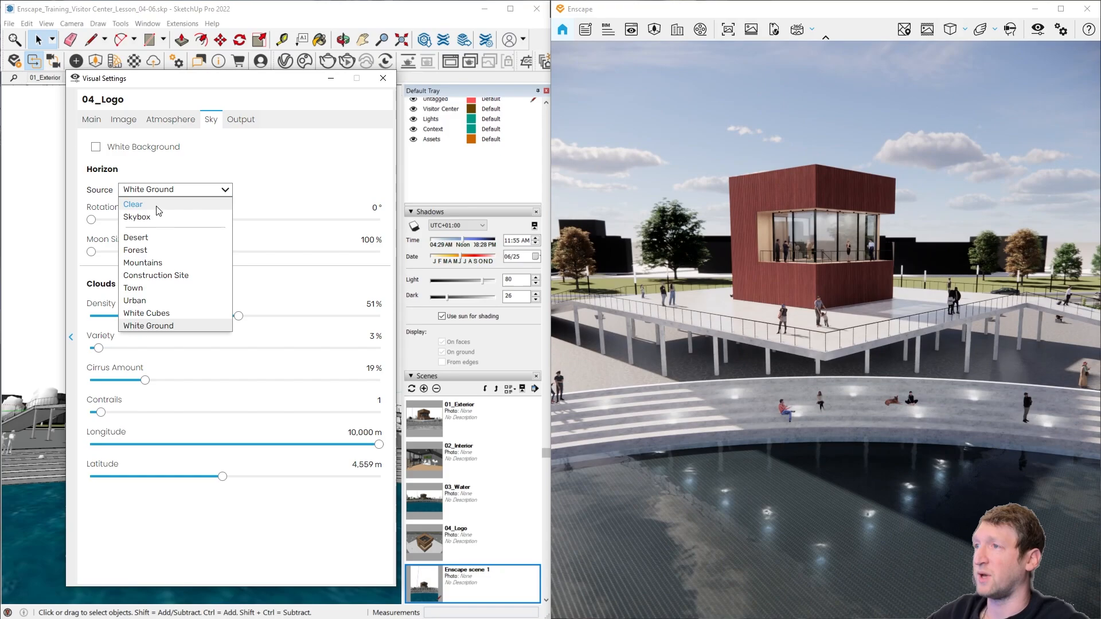
pyautogui.click(162, 238)
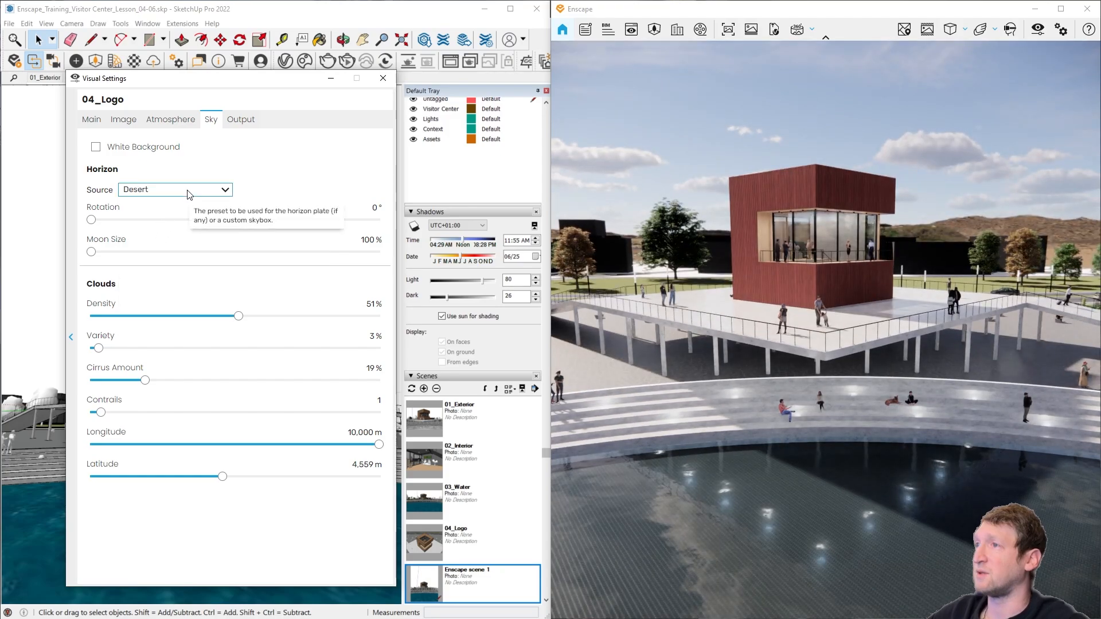
pyautogui.scroll(-2, 187, 191)
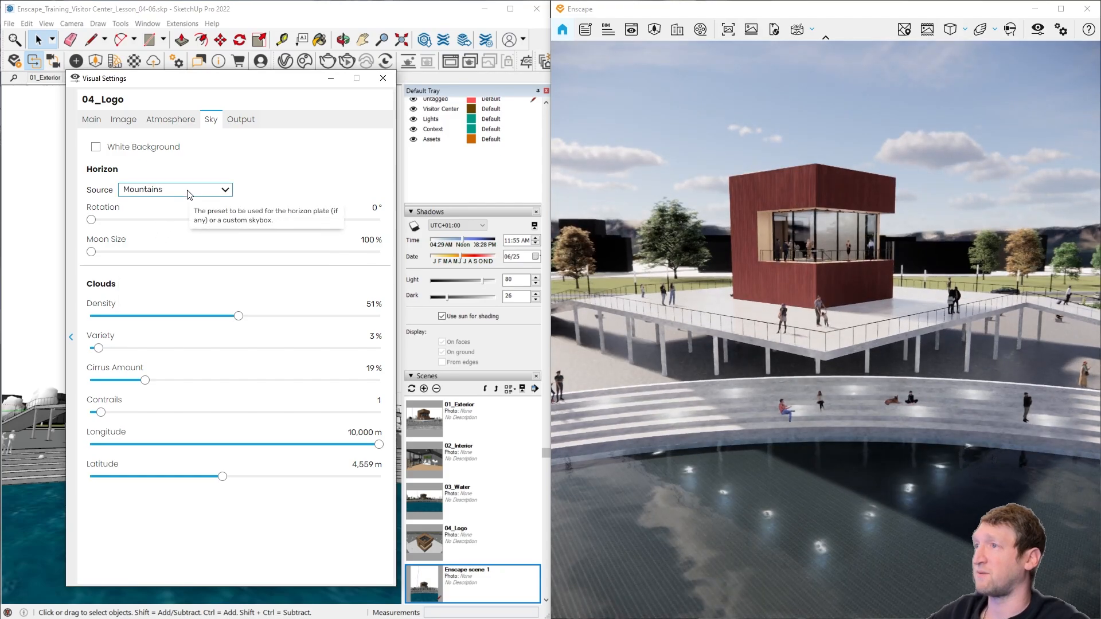
pyautogui.click(187, 190)
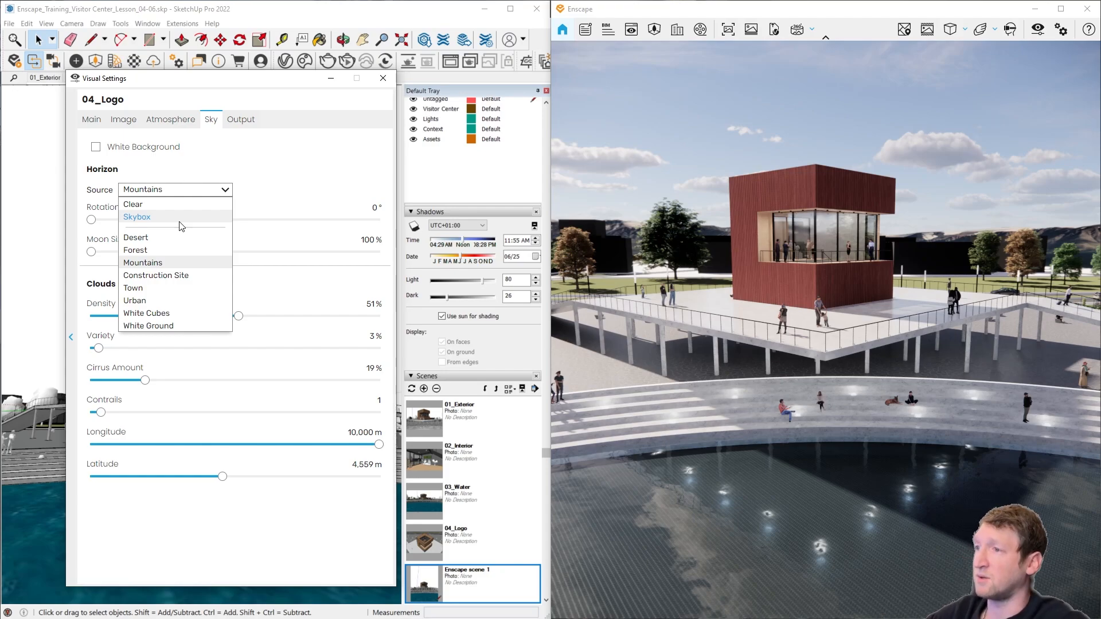
pyautogui.click(158, 268)
pyautogui.moveTo(821, 335); pyautogui.dragTo(820, 270, button='right')
# Step: Set the render's output resolution to Full HD
pyautogui.click(240, 119)
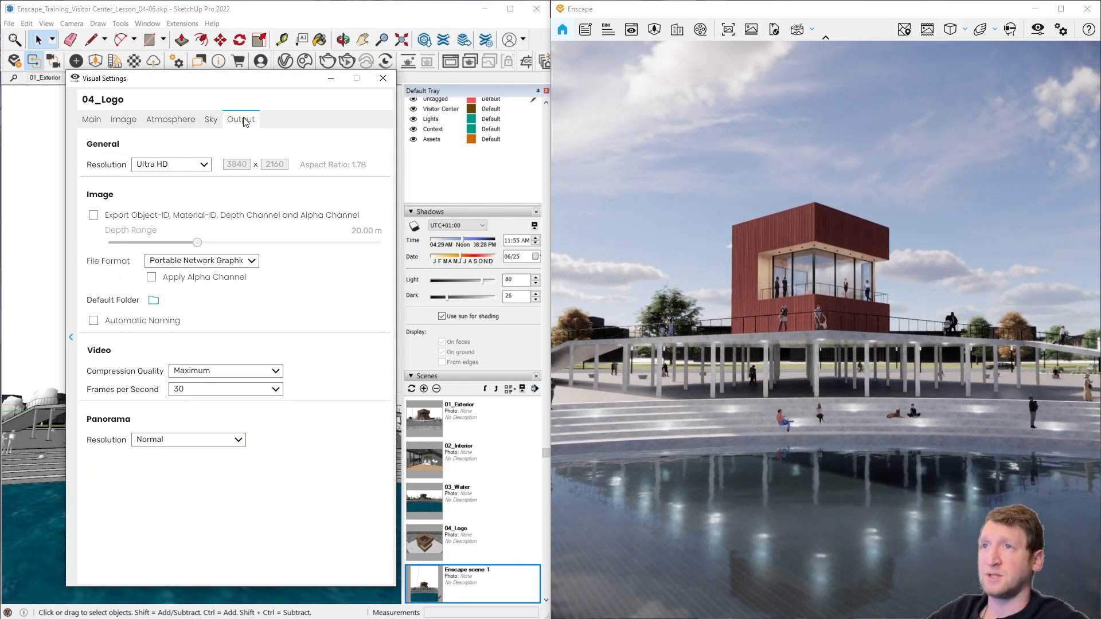
pyautogui.click(183, 164)
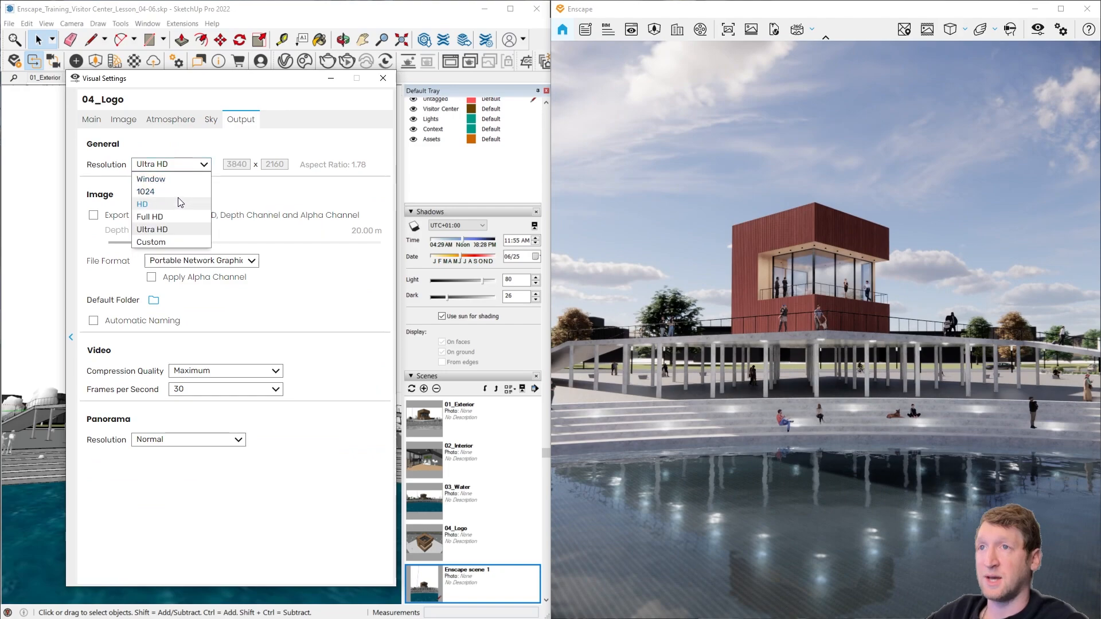
pyautogui.click(181, 213)
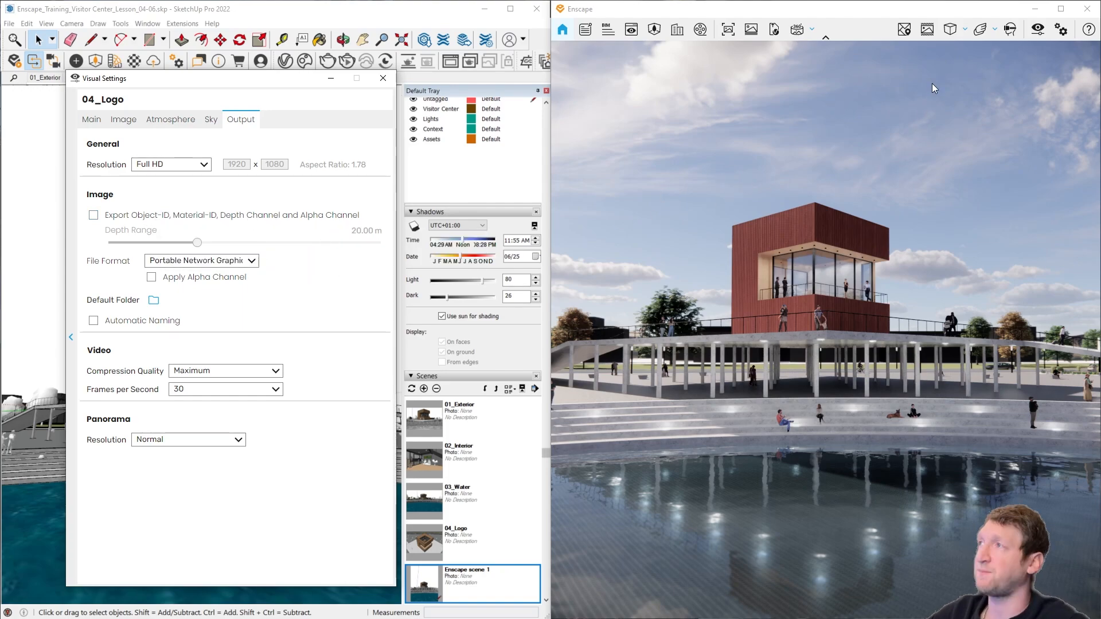
# Step: Turn on the safe frame and reframe the building from farther back within it
pyautogui.click(927, 33)
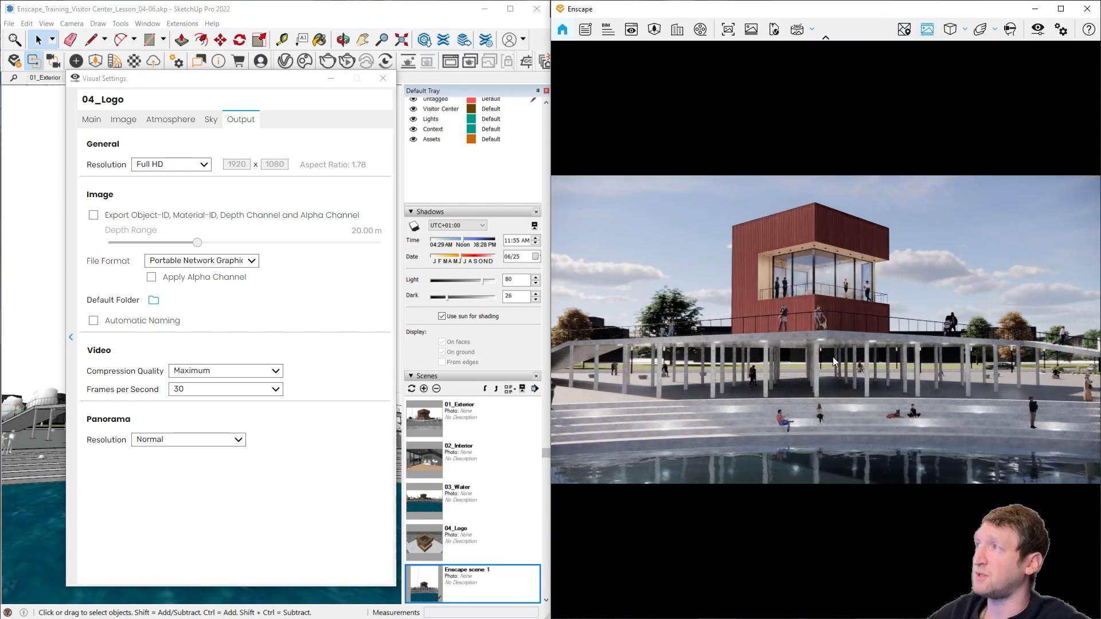
pyautogui.moveTo(833, 362)
pyautogui.mouseDown(button='middle')
pyautogui.moveTo(846, 355)
pyautogui.moveTo(828, 357)
pyautogui.mouseUp(button='middle')
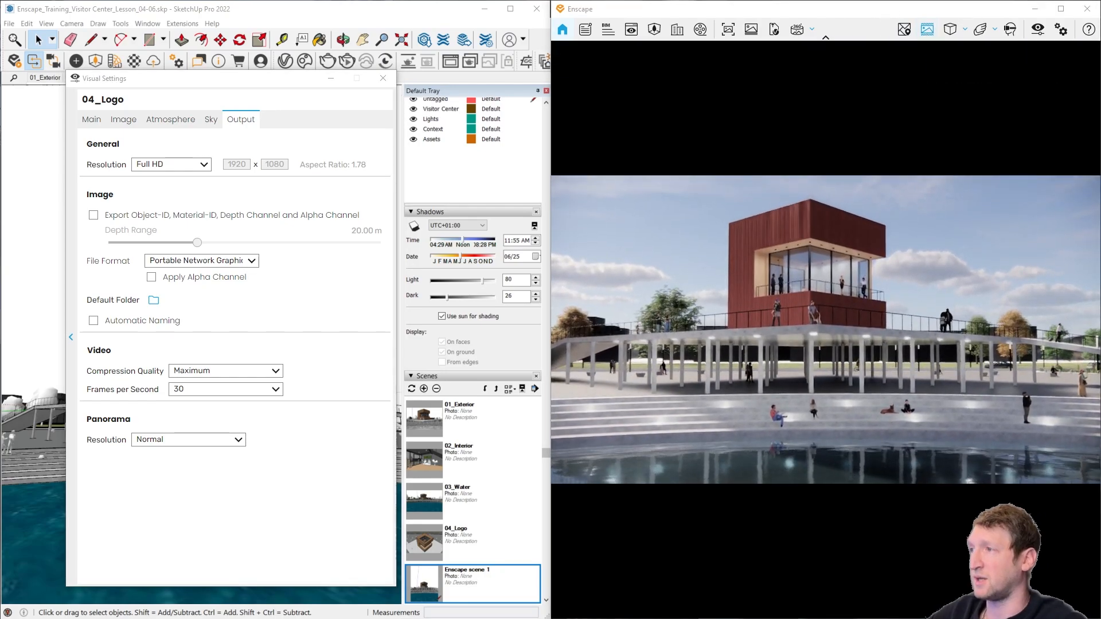
pyautogui.press('s')
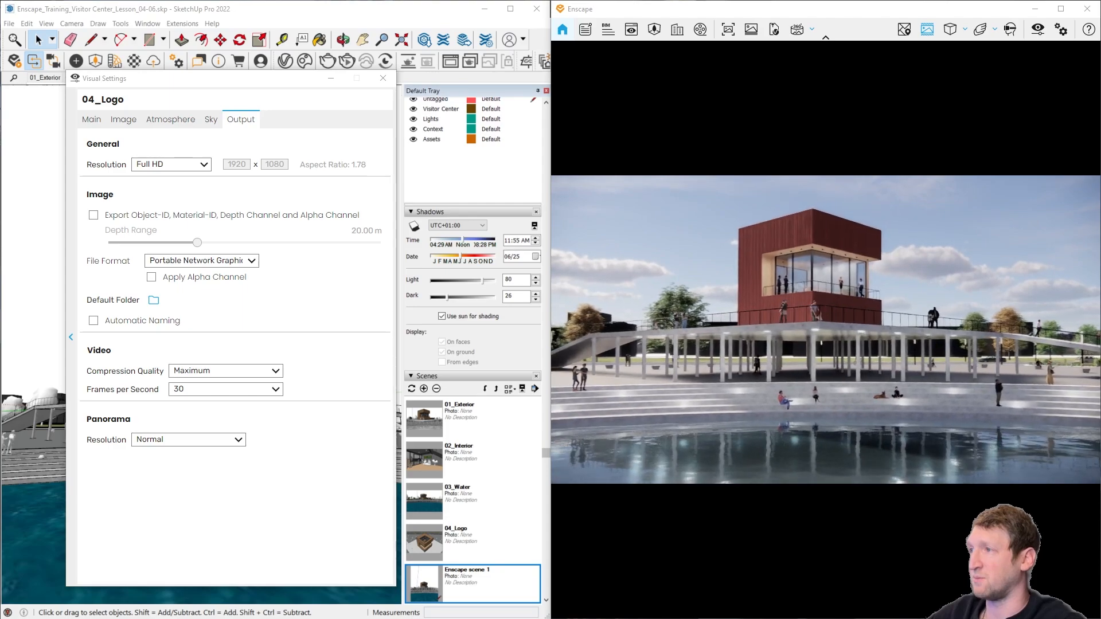
# Step: Try a custom output resolution of 1080 x 1080, return it to Full HD, and close the visual settings
pyautogui.scroll(-4, 827, 356)
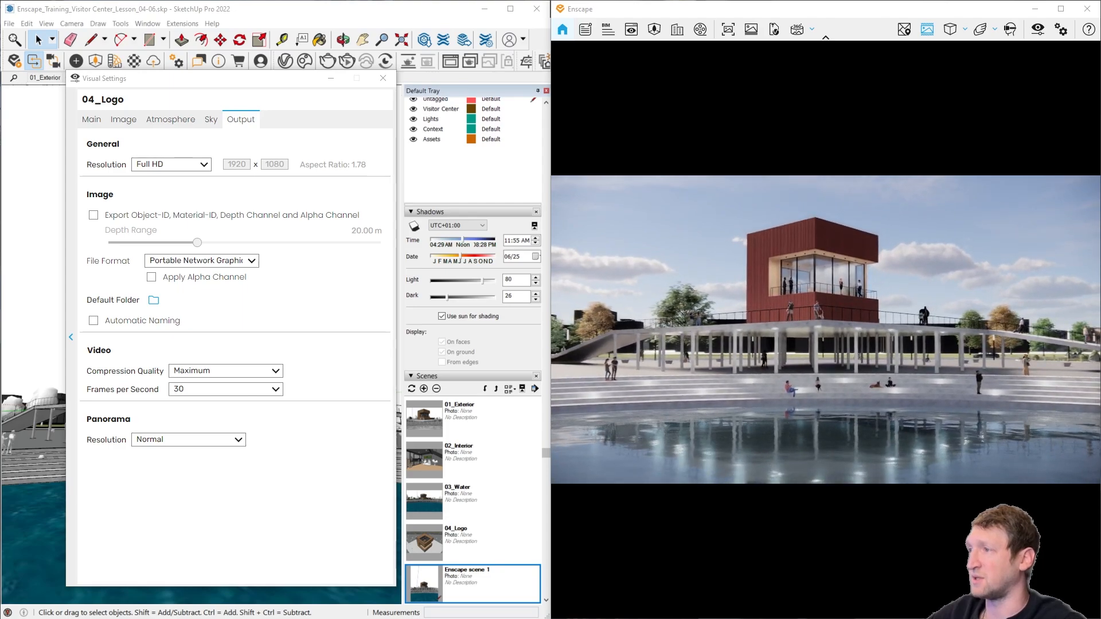
pyautogui.click(166, 164)
pyautogui.click(169, 243)
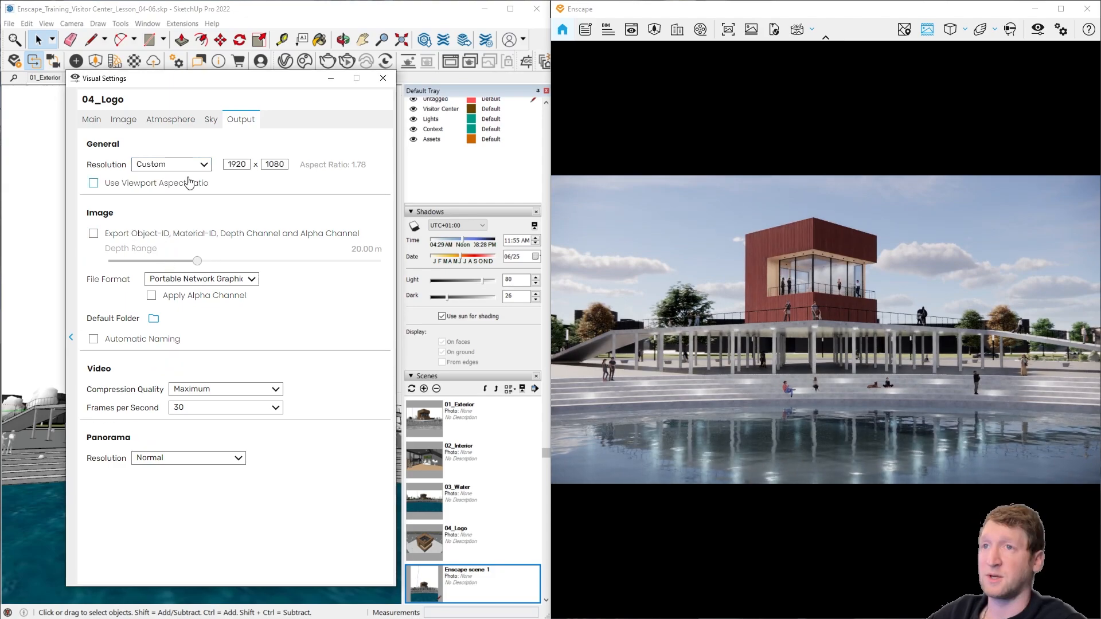
pyautogui.click(238, 165)
pyautogui.write('10')
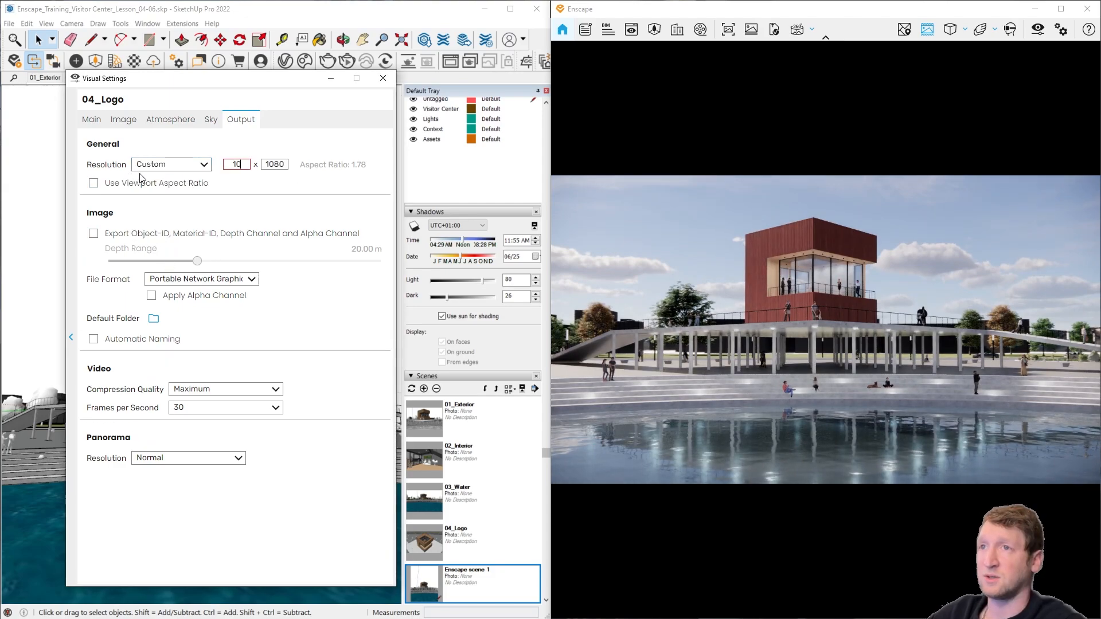
pyautogui.write('80')
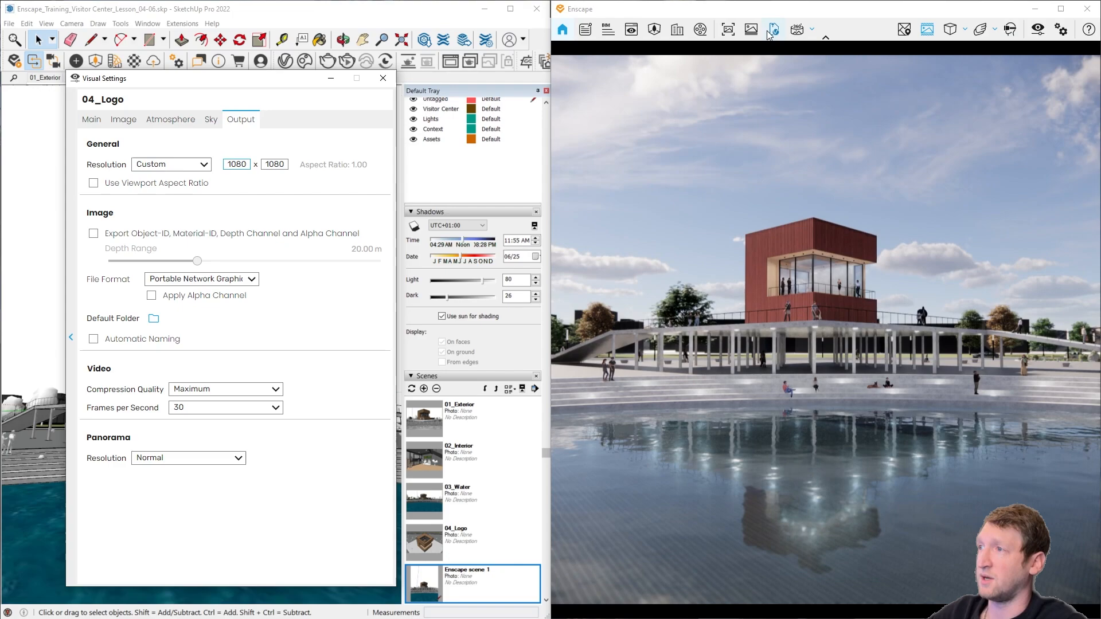
pyautogui.click(202, 166)
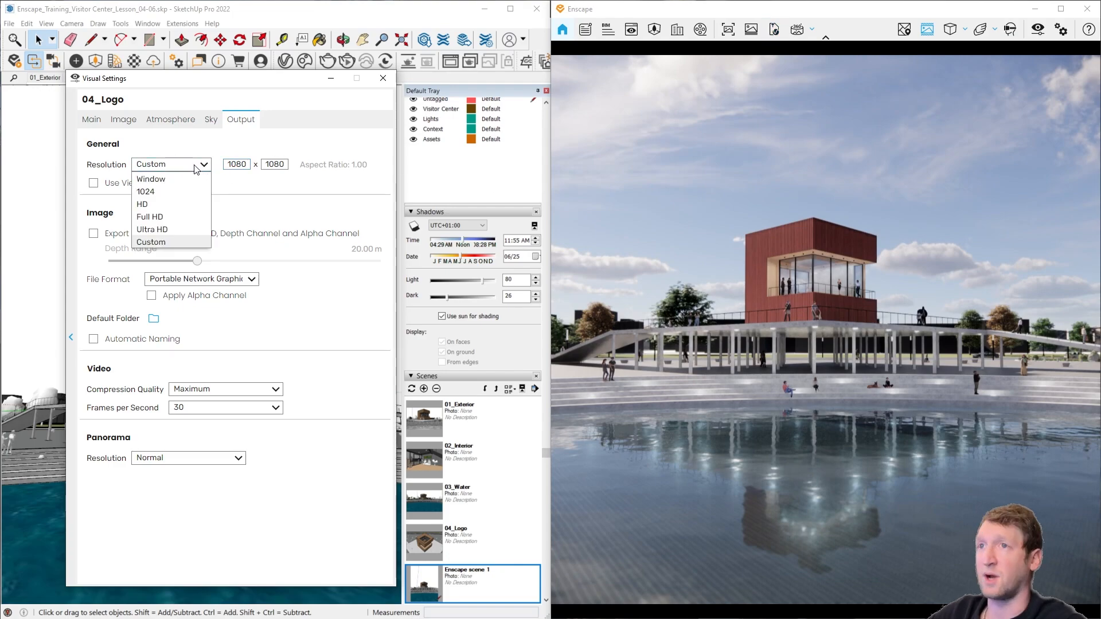
pyautogui.click(162, 214)
pyautogui.click(383, 78)
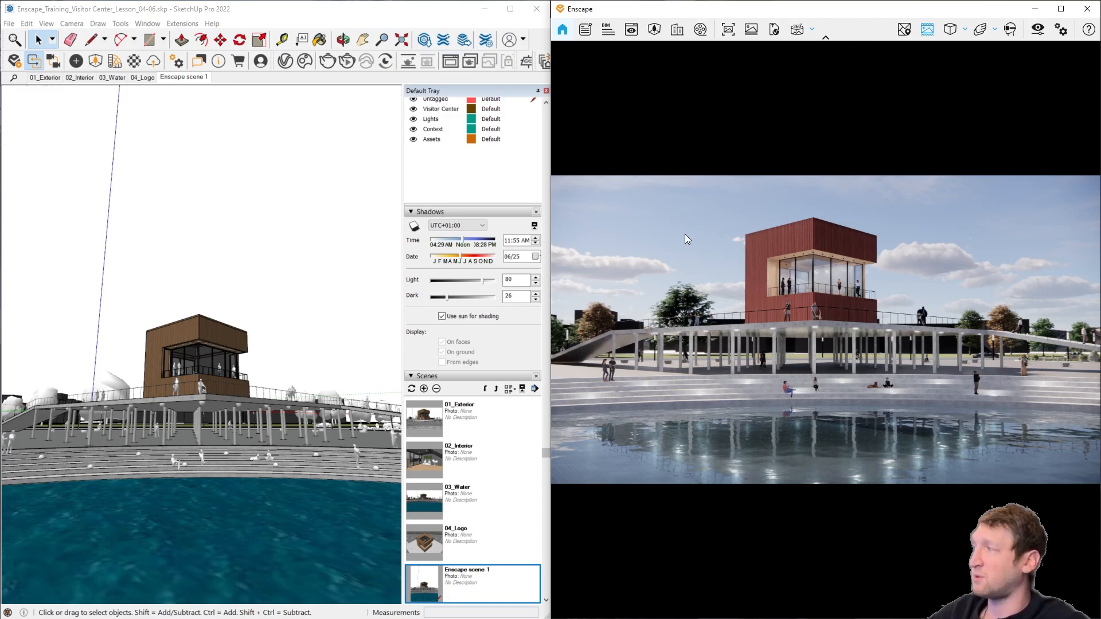
# Step: Render the current view, save it as a PNG in the Pictures folder under the suggested name, and check the saved image
pyautogui.click(729, 38)
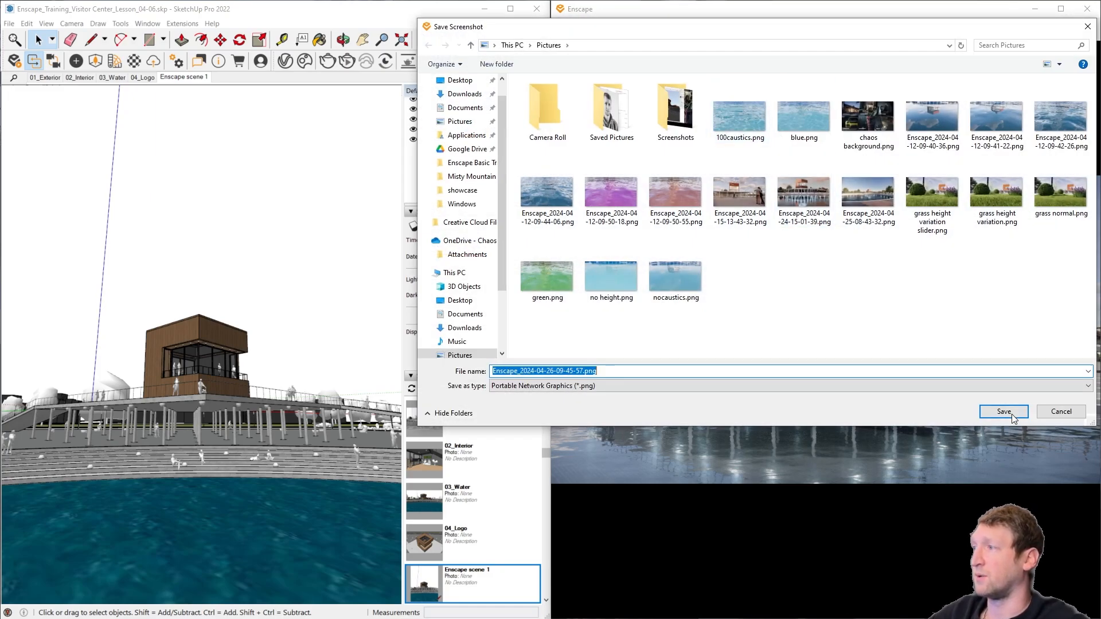
pyautogui.click(1004, 412)
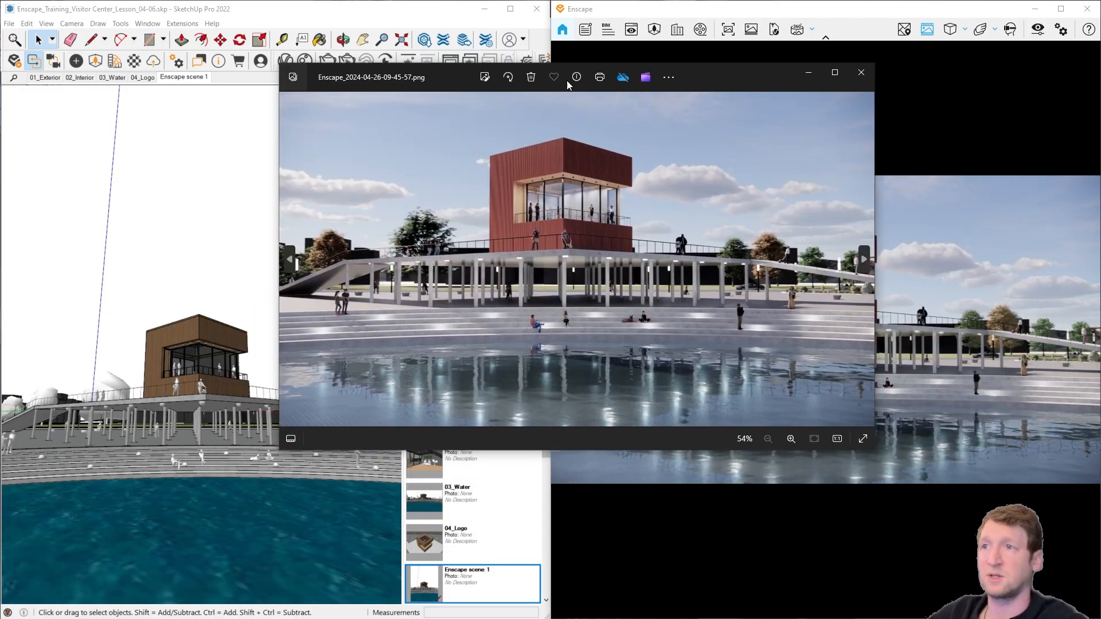
pyautogui.moveTo(566, 81); pyautogui.dragTo(298, 72)
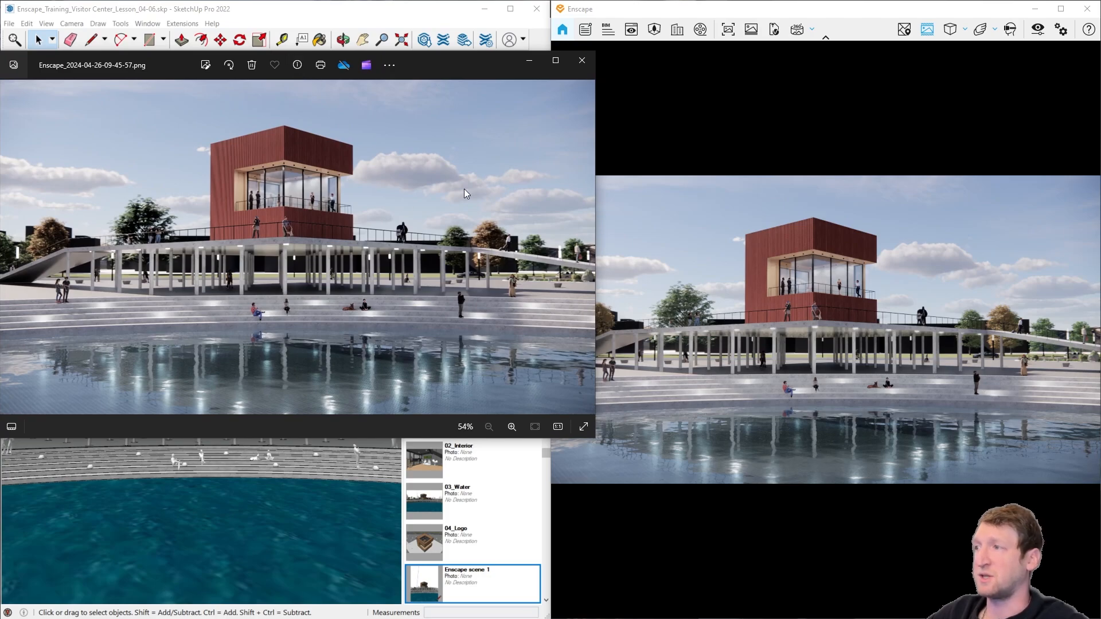
pyautogui.click(582, 60)
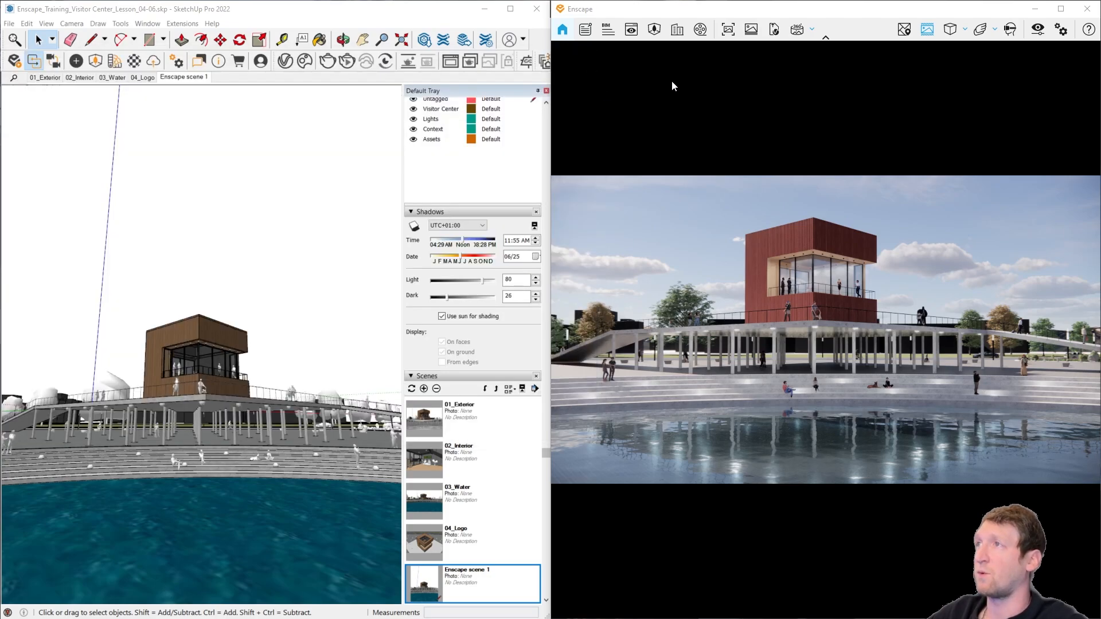
# Step: Look at the scene list for batch rendering, close it without rendering, and turn off the safe frame
pyautogui.click(752, 31)
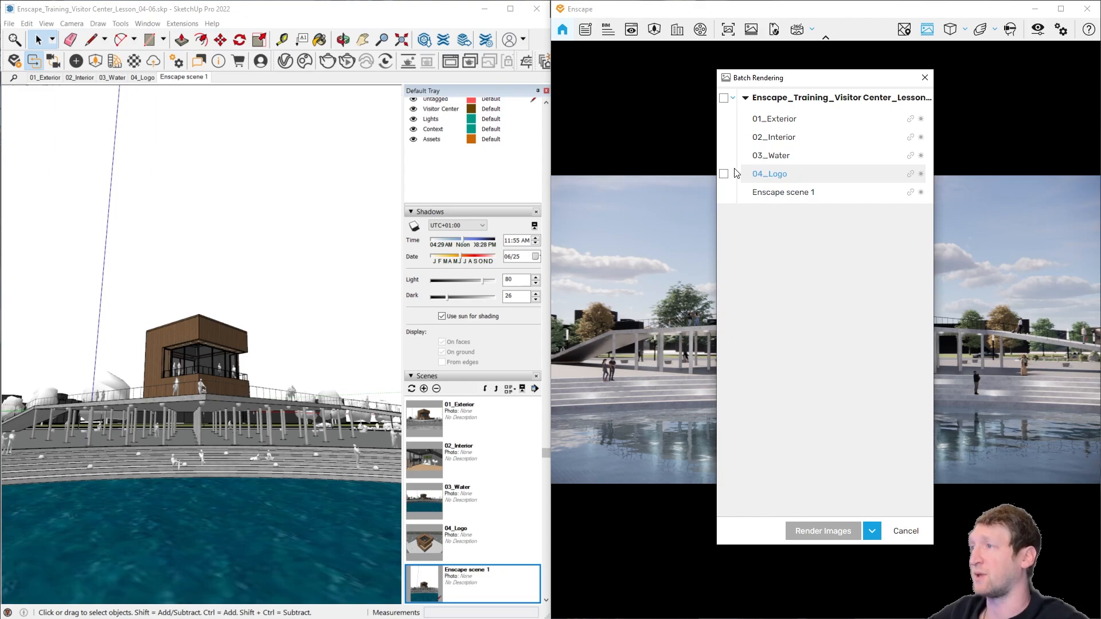
pyautogui.click(923, 78)
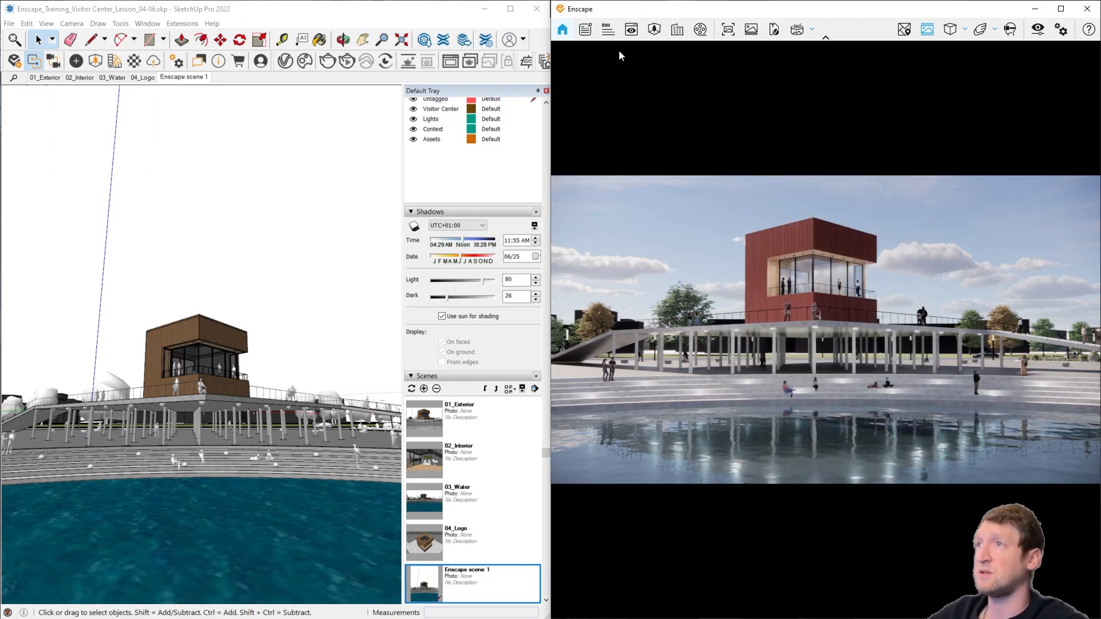
pyautogui.click(938, 34)
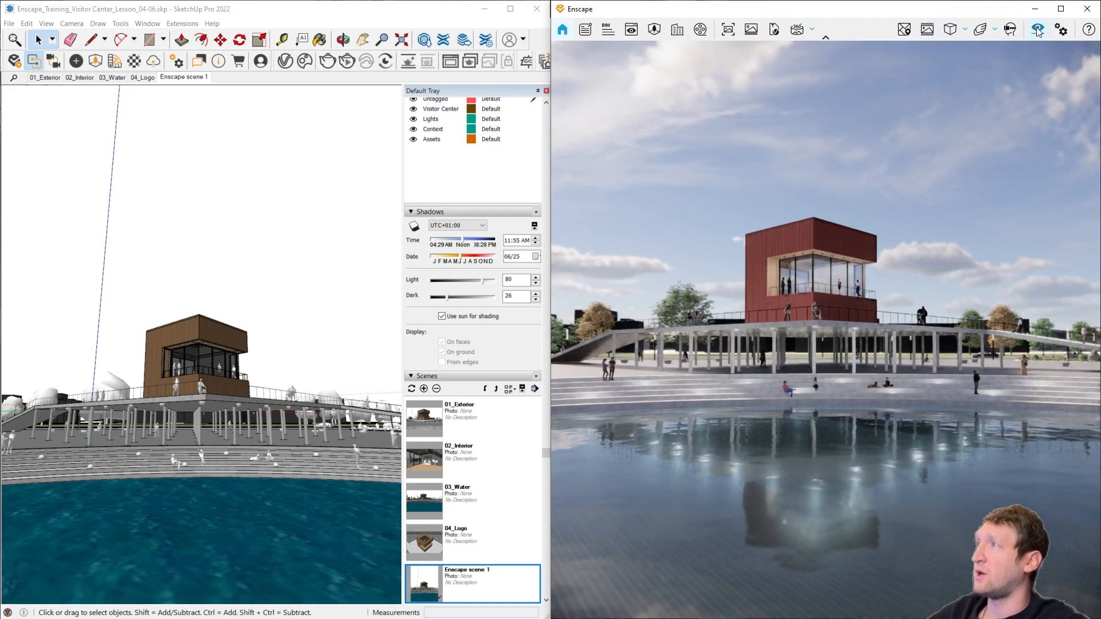
# Step: Open the visual settings and expand the list of saved presets to examine it beside the main settings
pyautogui.press('ctrl')
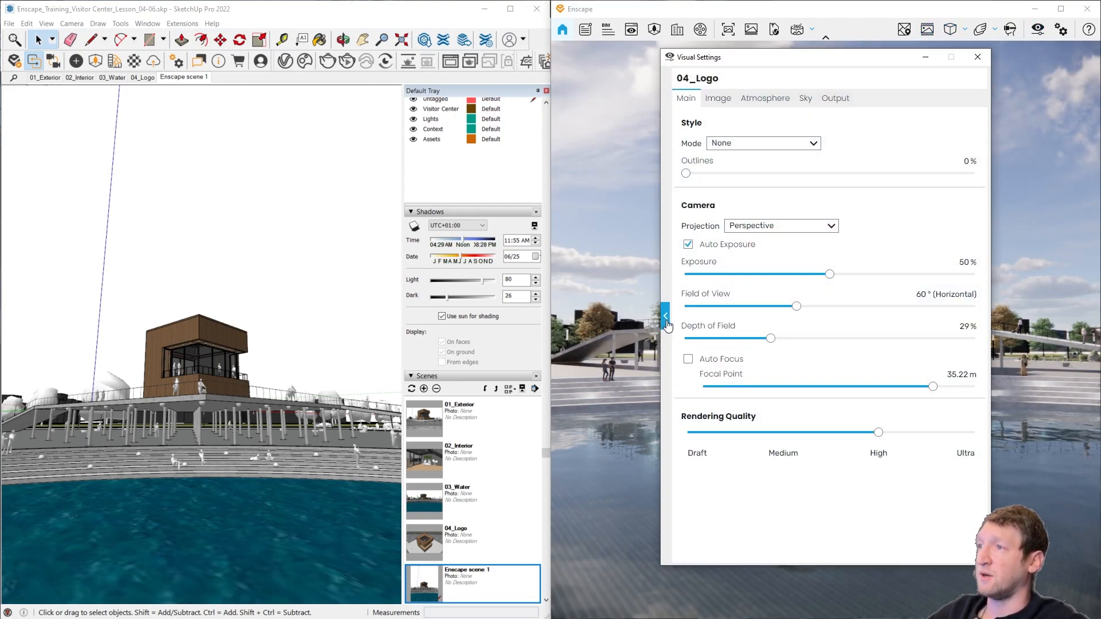
pyautogui.click(666, 322)
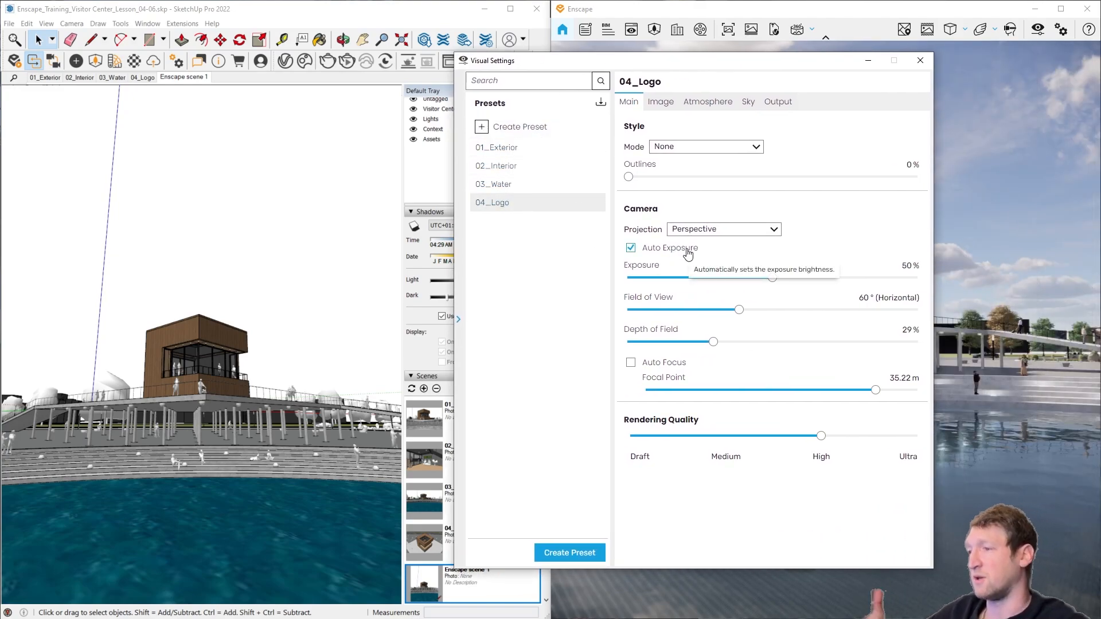
pyautogui.click(917, 62)
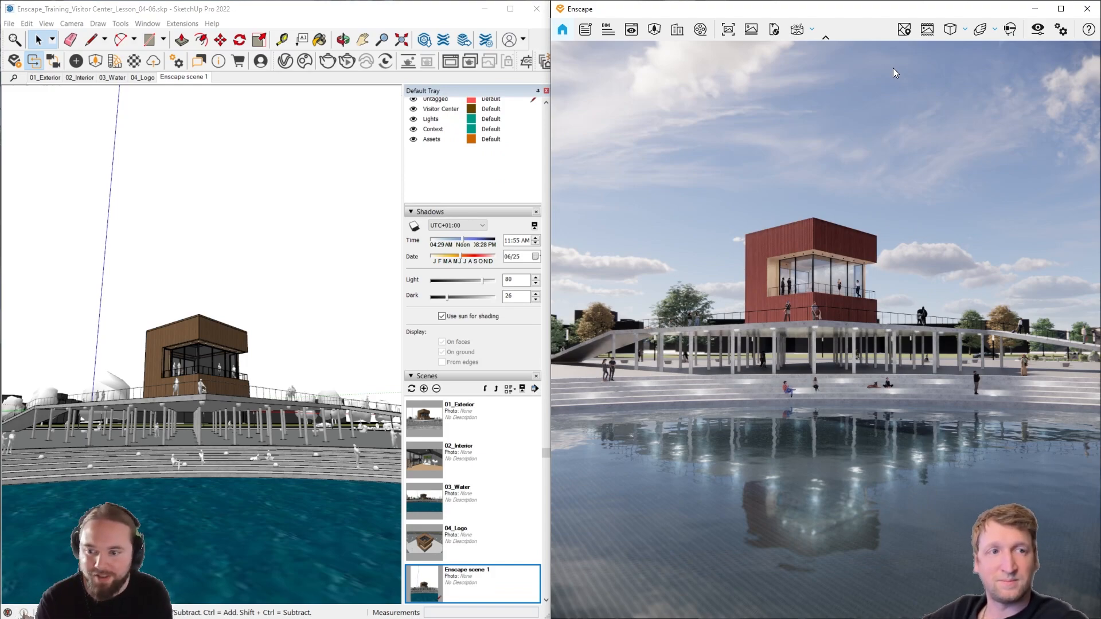
pyautogui.click(1038, 29)
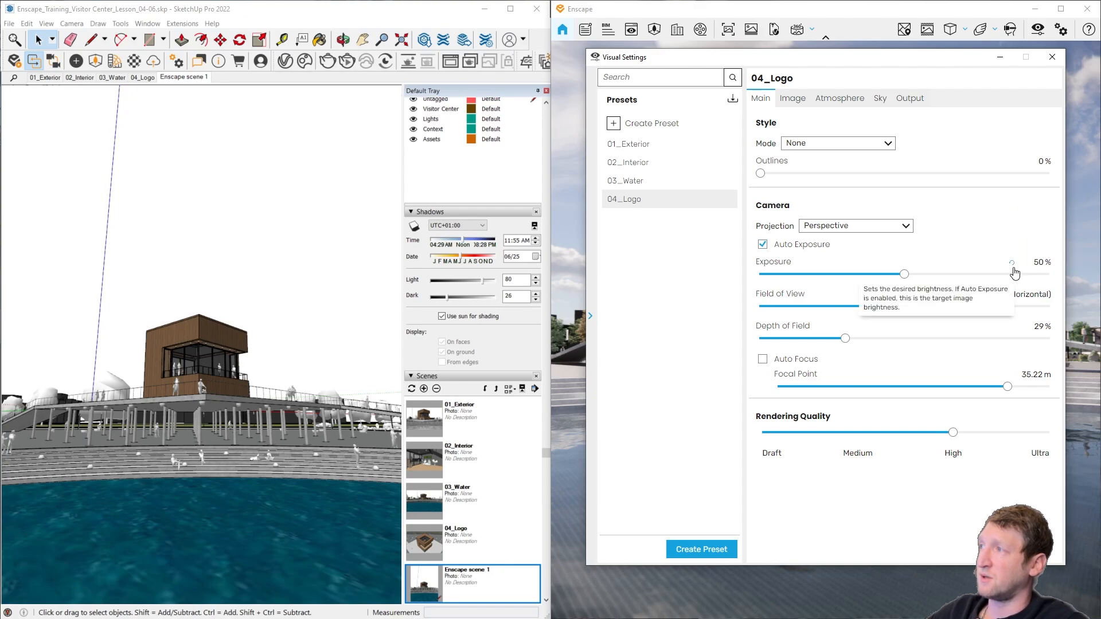
pyautogui.press('ctrl')
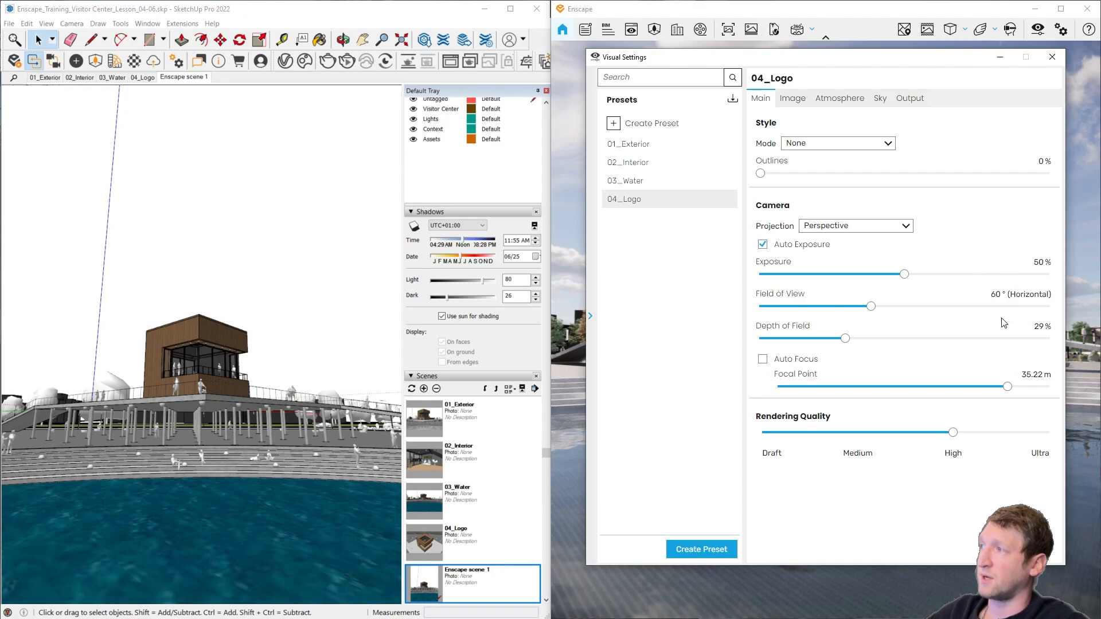
pyautogui.press('ctrl')
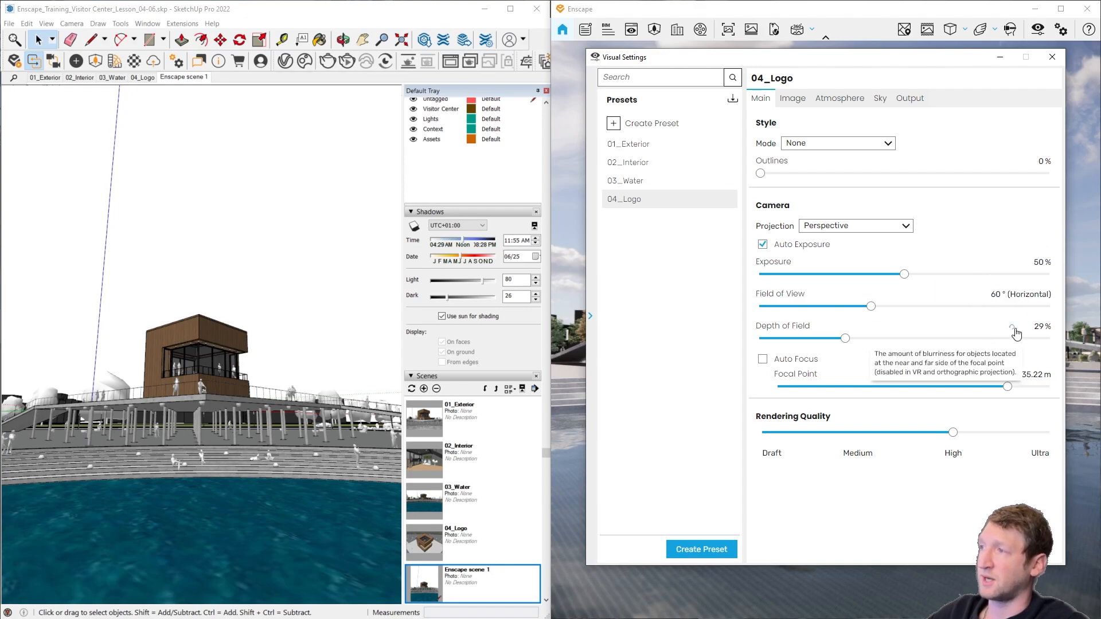
pyautogui.click(1053, 57)
pyautogui.click(1036, 32)
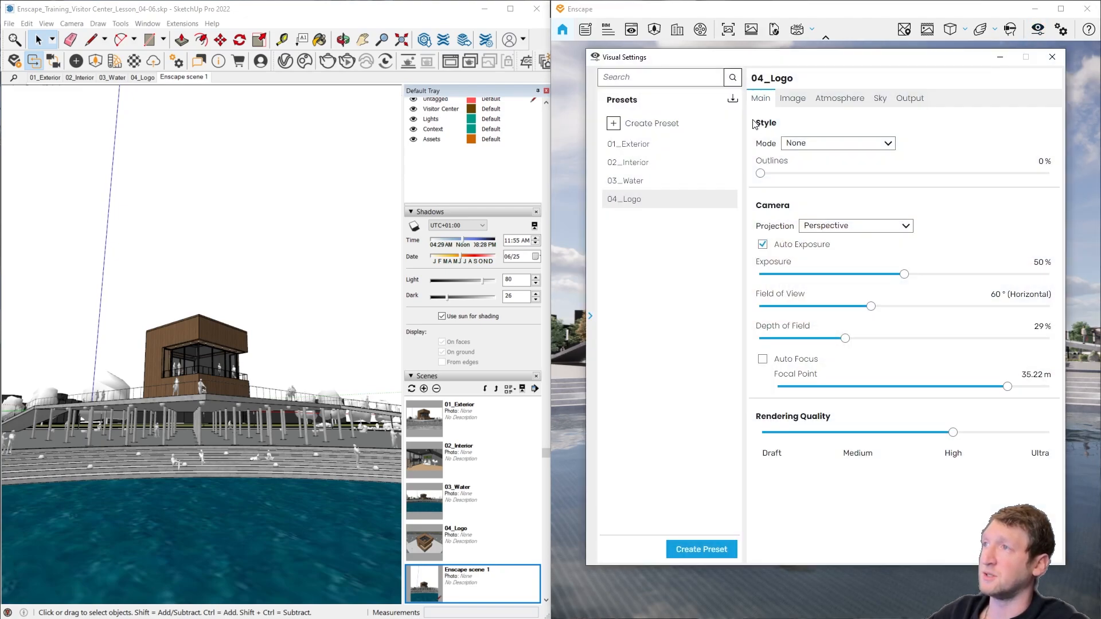
# Step: Look at how presets are loaded from file and which options are offered for the 04_Logo preset
pyautogui.click(734, 99)
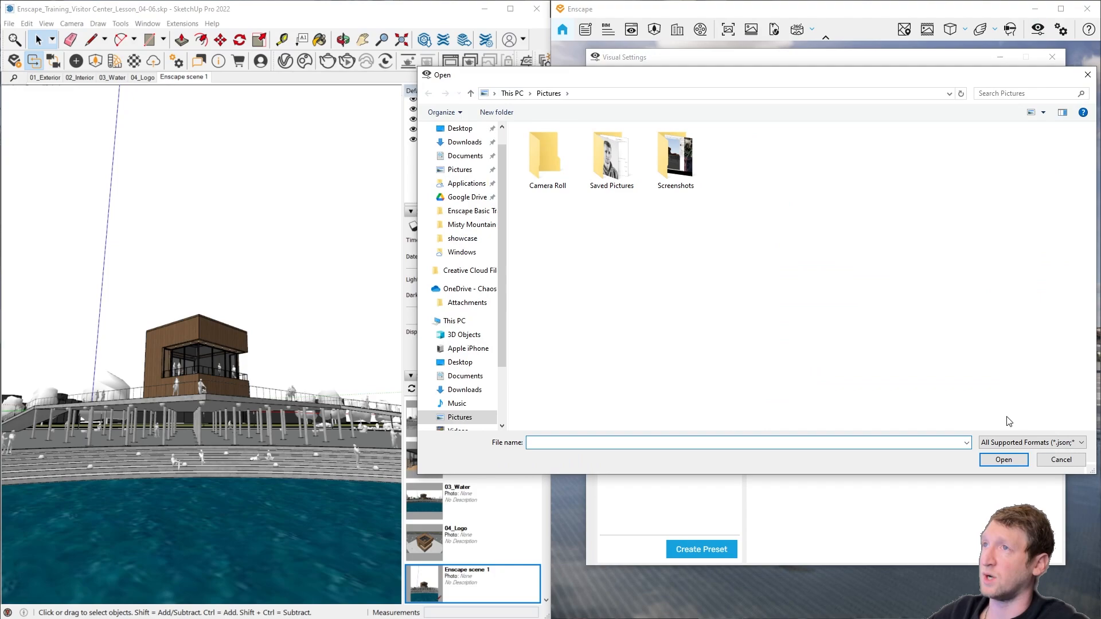
pyautogui.click(1061, 459)
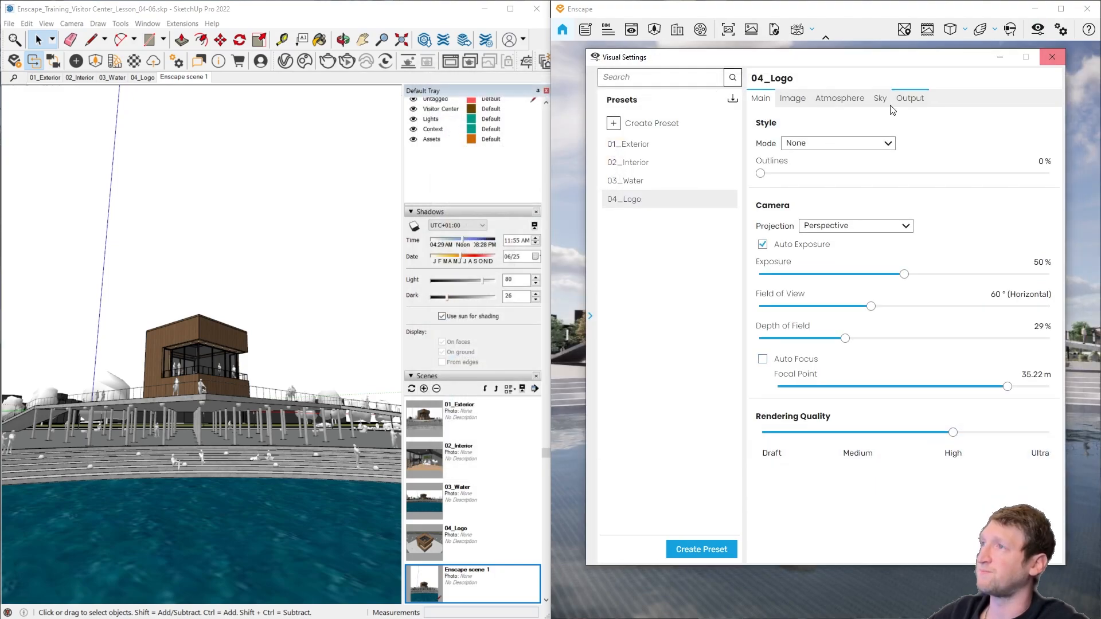
pyautogui.rightClick(730, 202)
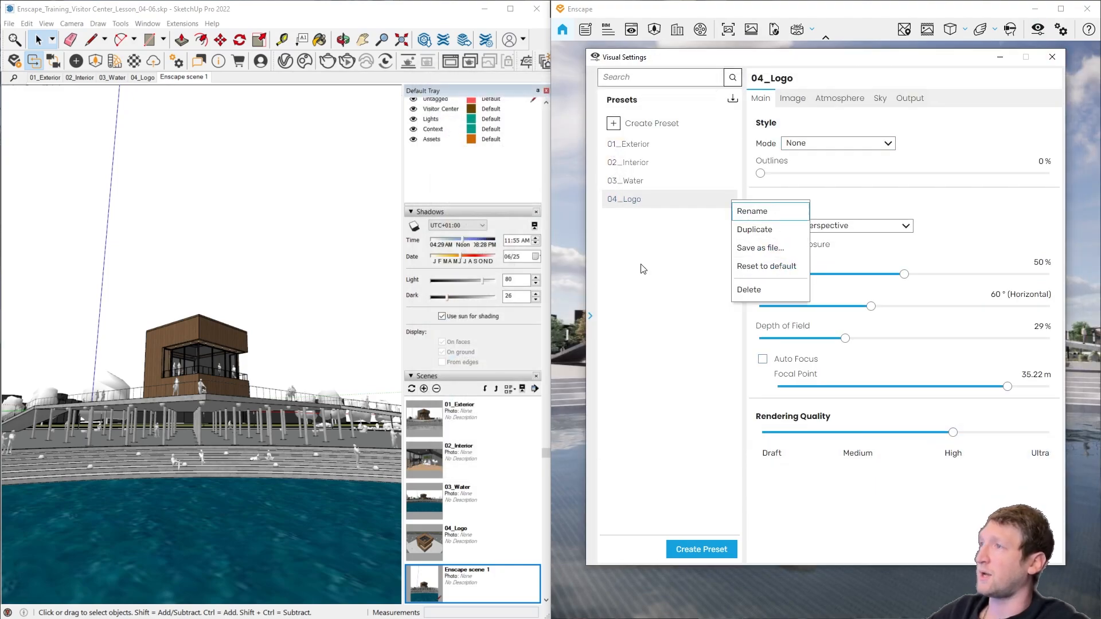
pyautogui.click(749, 267)
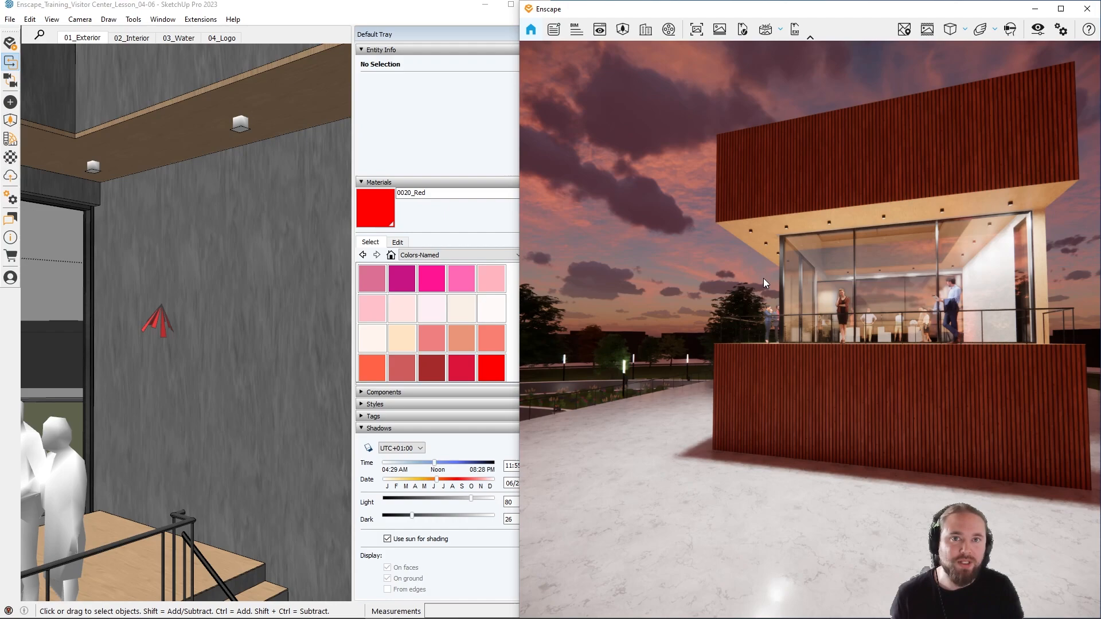
# Step: Upload the sunset mono panorama of the Visitor Center from upload management to the cloud and open its sharing options
pyautogui.click(8, 179)
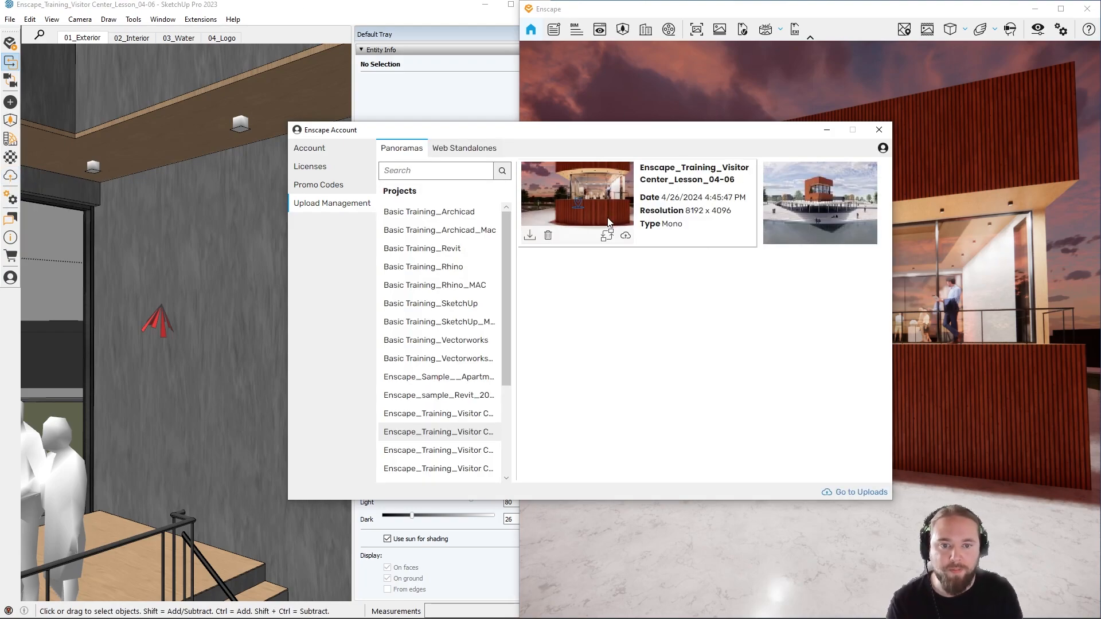
pyautogui.moveTo(608, 221)
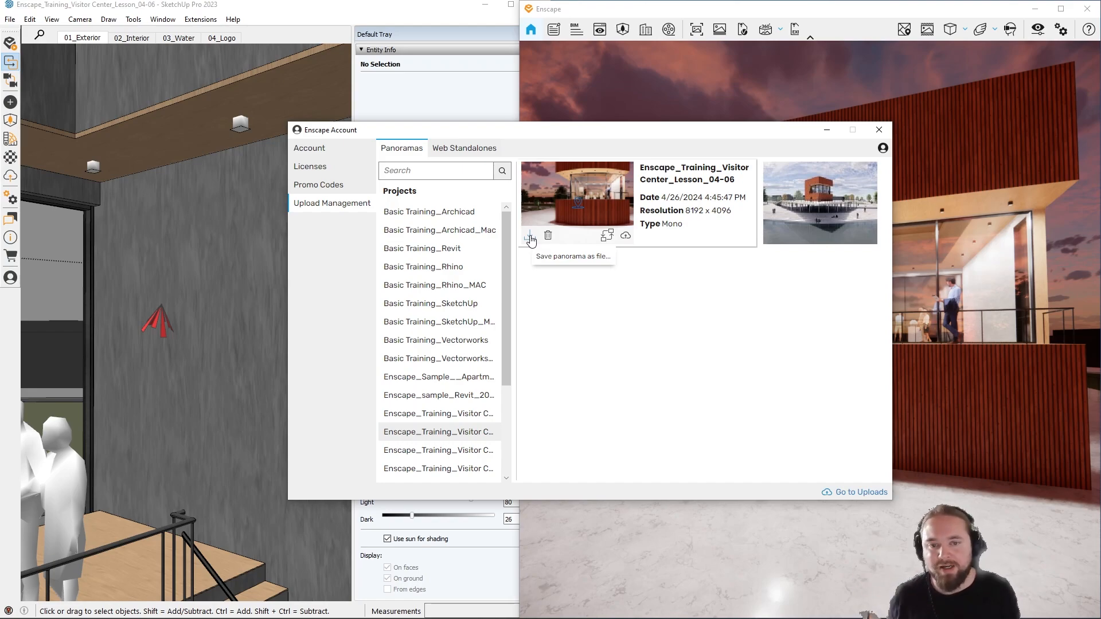
pyautogui.click(626, 237)
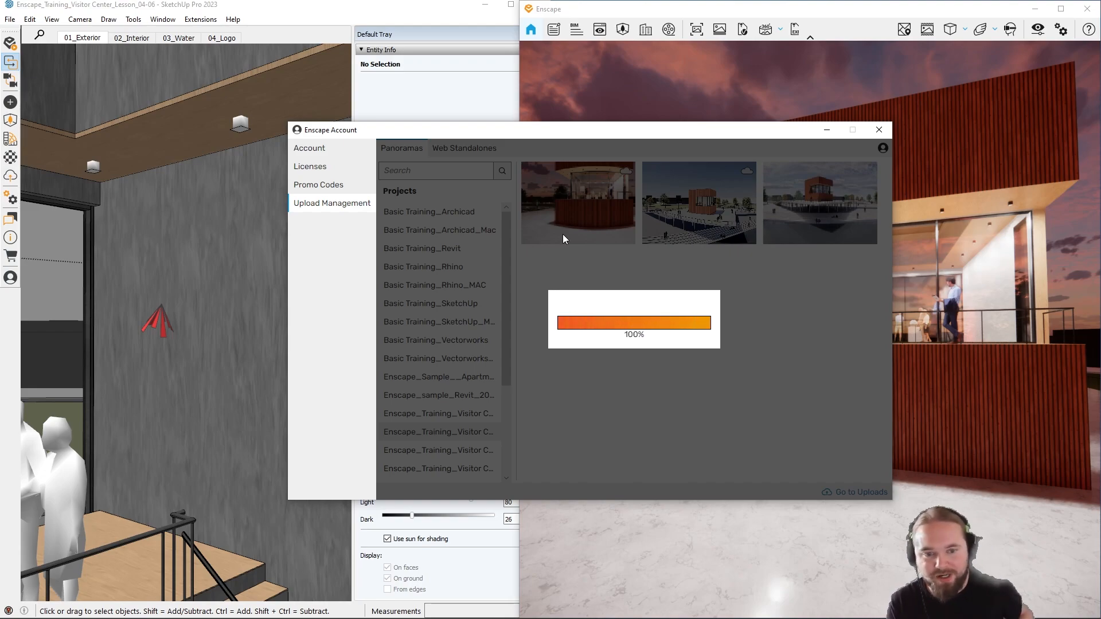
pyautogui.moveTo(562, 234)
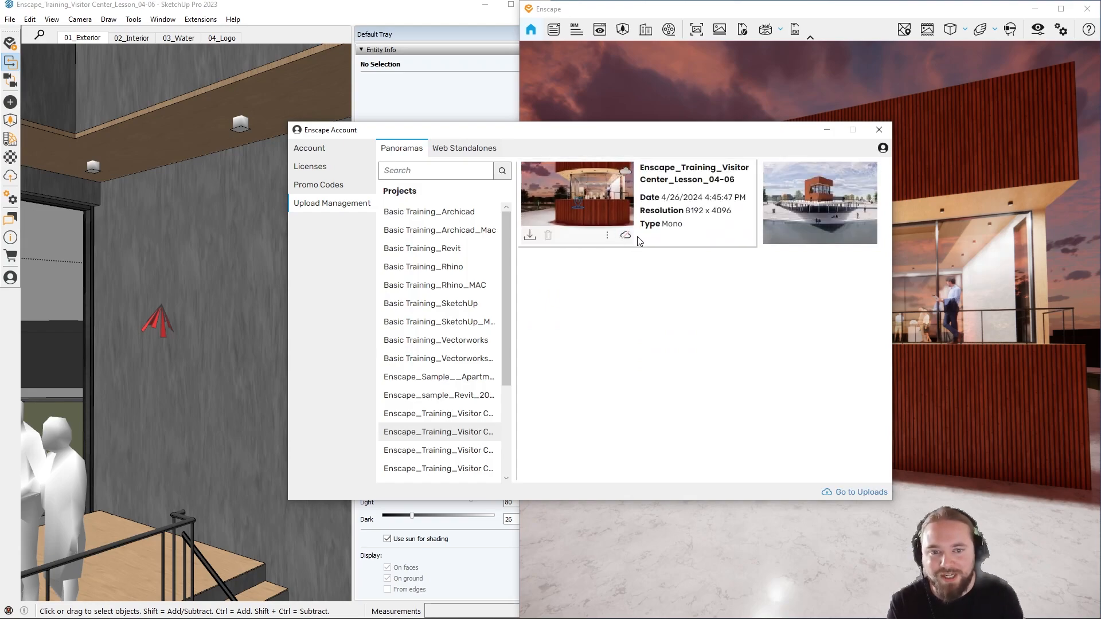
pyautogui.click(608, 236)
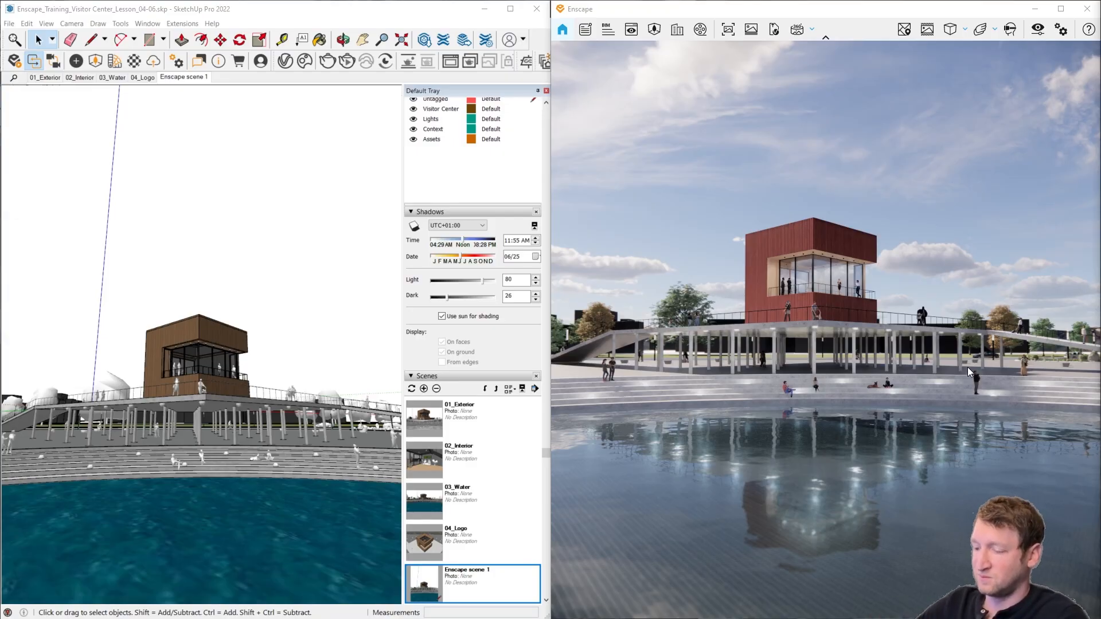
# Step: Maximize the render window, turn the view toward the ramp and planting beside the pool, and open the Video Editor
pyautogui.click(1061, 8)
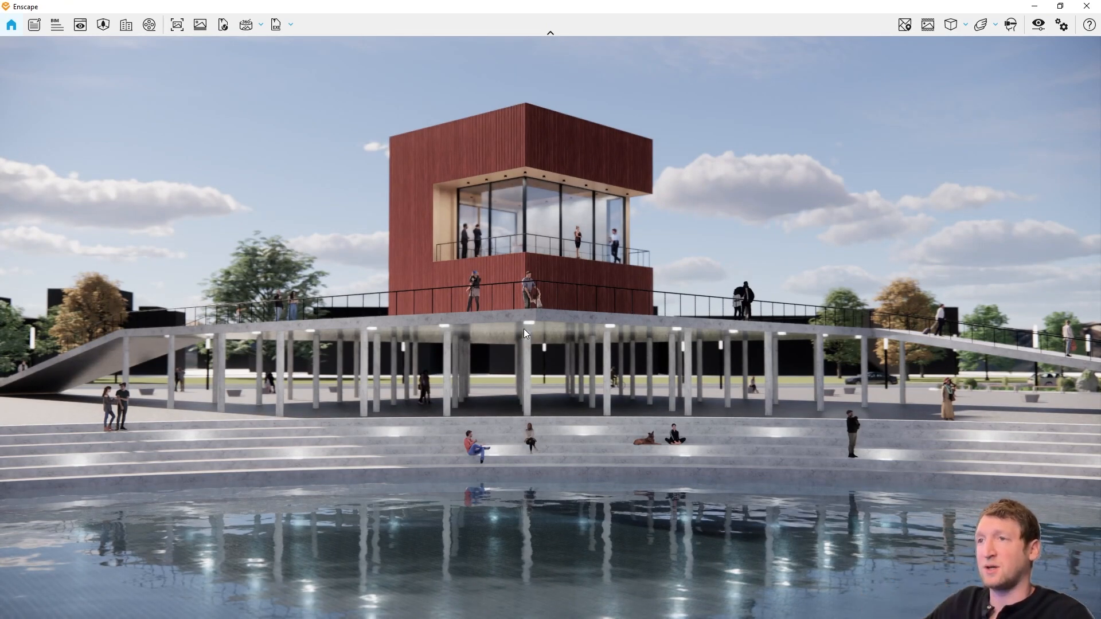
pyautogui.moveTo(524, 329); pyautogui.dragTo(725, 318, button='right')
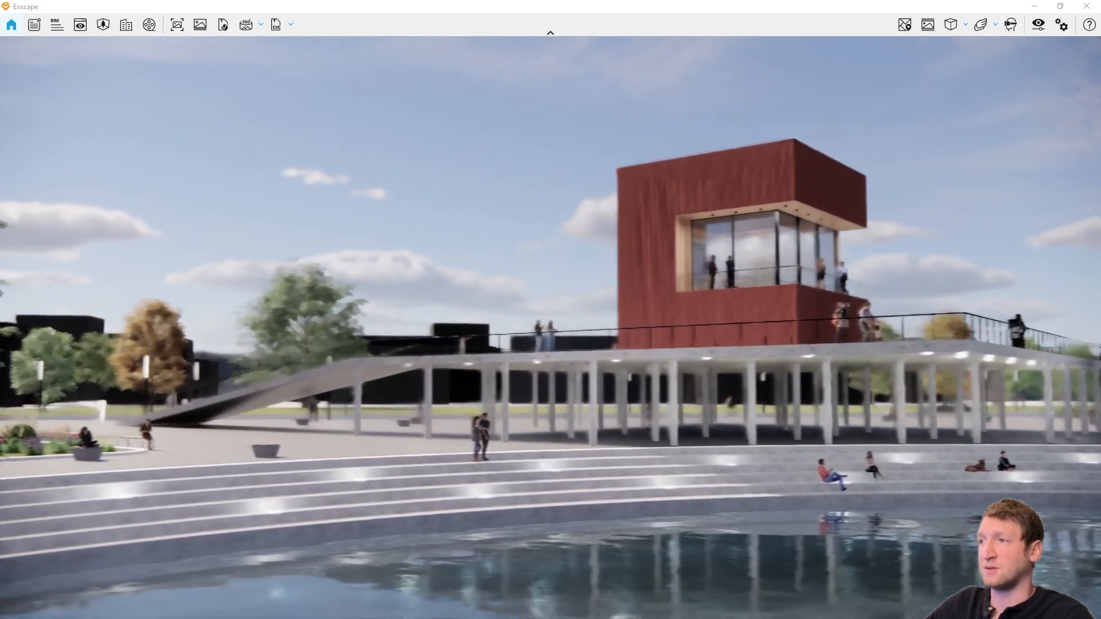
pyautogui.click(150, 25)
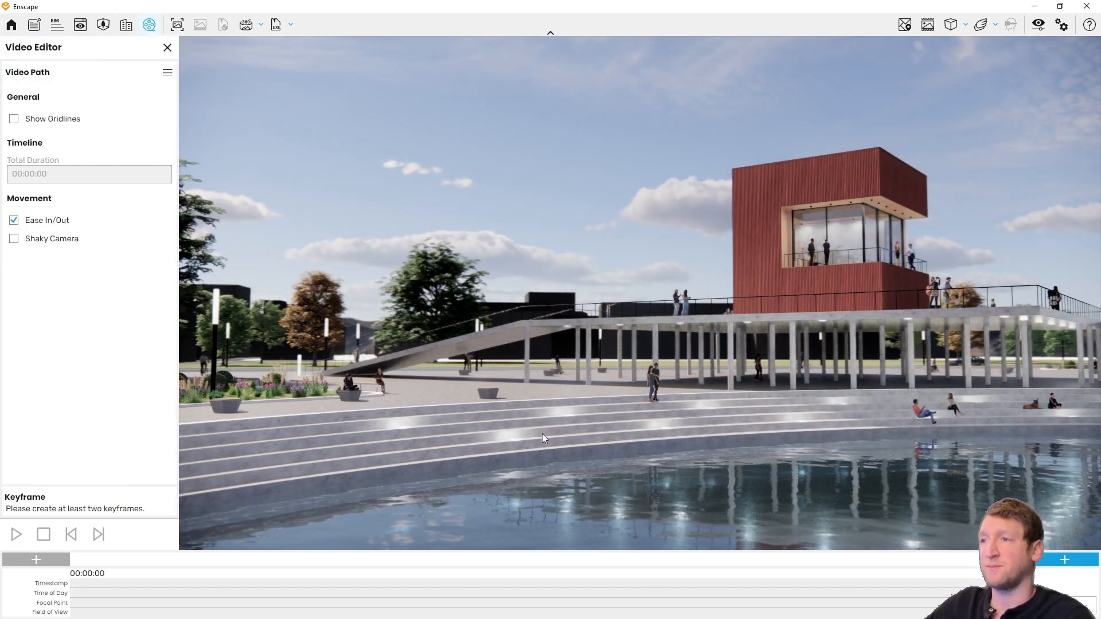
# Step: Create a camera path with one keyframe beside the curved pool steps and a second viewing the building from the pool's opposite side
pyautogui.moveTo(545, 438)
pyautogui.mouseDown(button='right')
pyautogui.moveTo(680, 447)
pyautogui.moveTo(552, 476)
pyautogui.mouseUp(button='right')
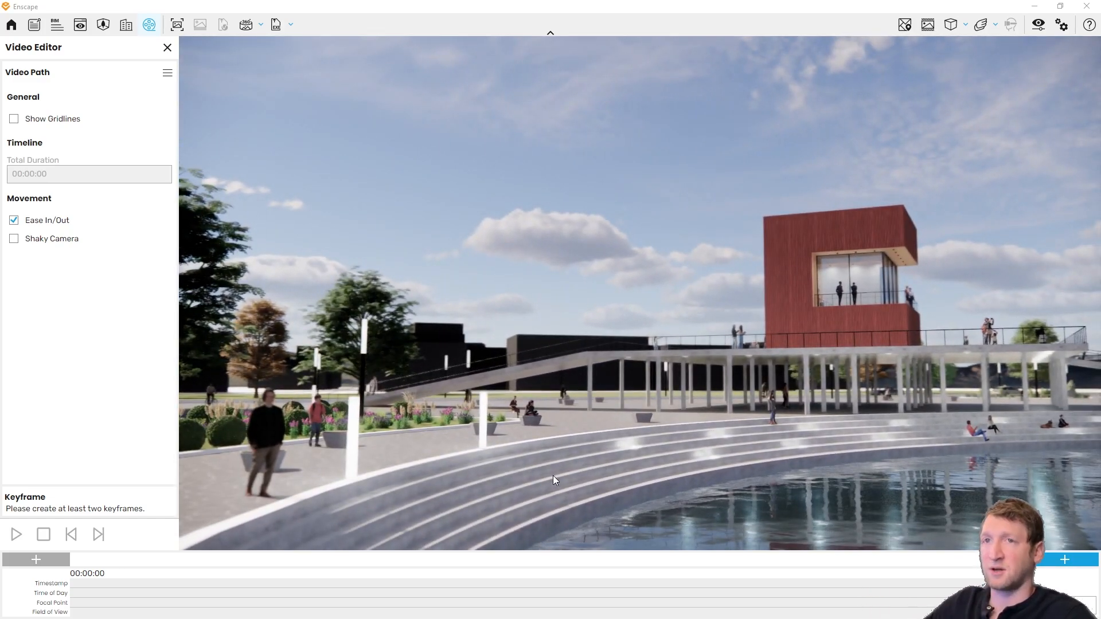
pyautogui.click(1044, 563)
pyautogui.moveTo(894, 433); pyautogui.dragTo(422, 433, button='right')
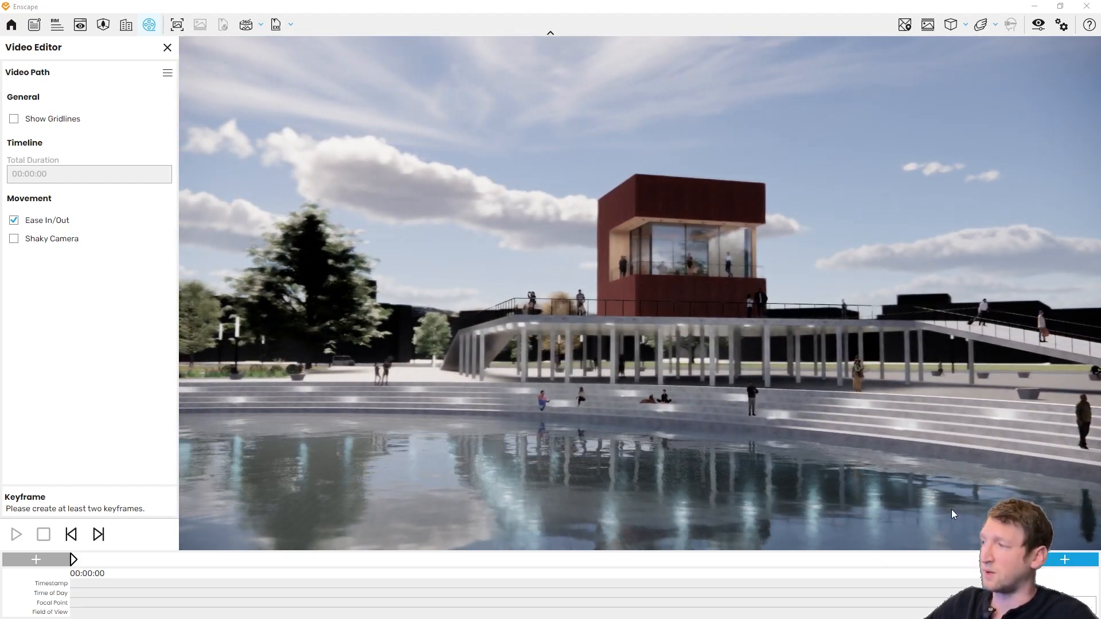
pyautogui.click(1056, 561)
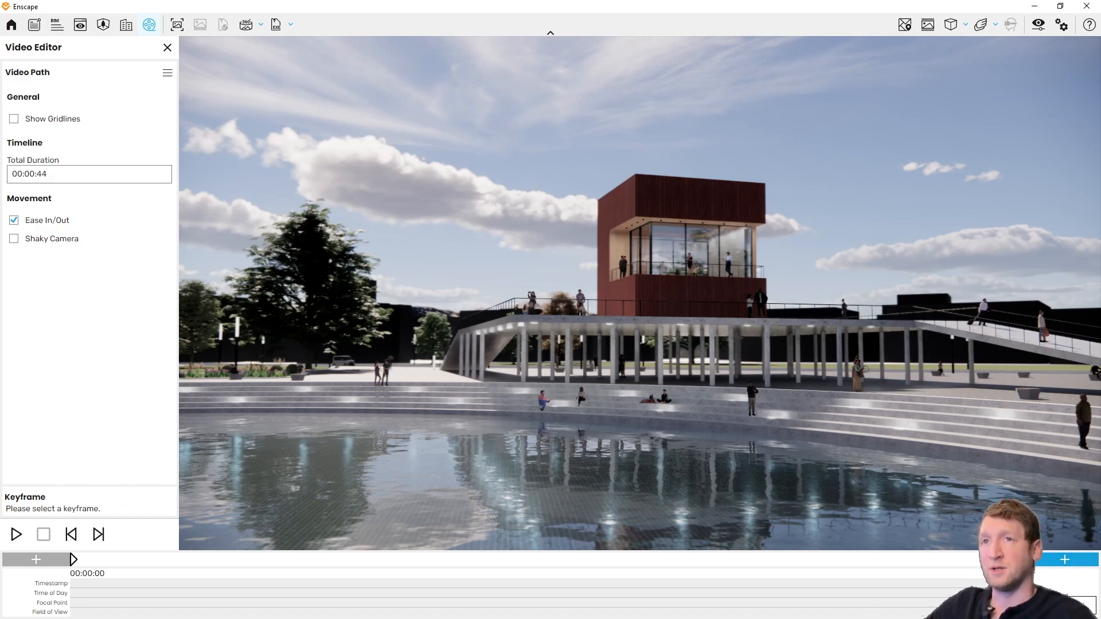
# Step: Set the video path's total duration to 20 seconds and preview the camera path
pyautogui.click(53, 178)
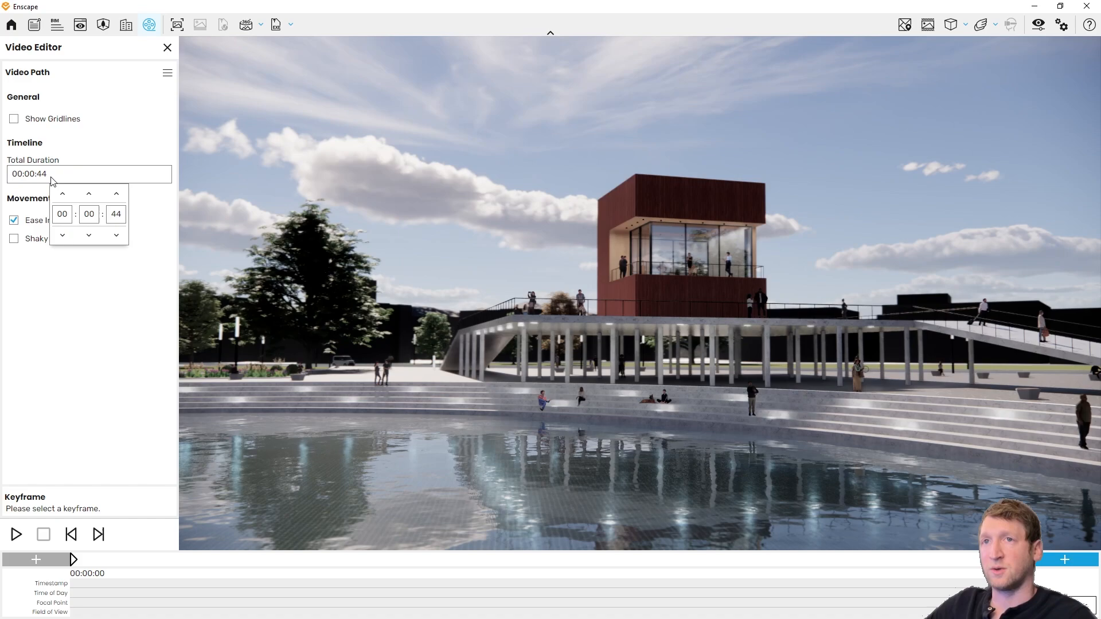
pyautogui.doubleClick(111, 212)
pyautogui.write('20')
pyautogui.click(144, 221)
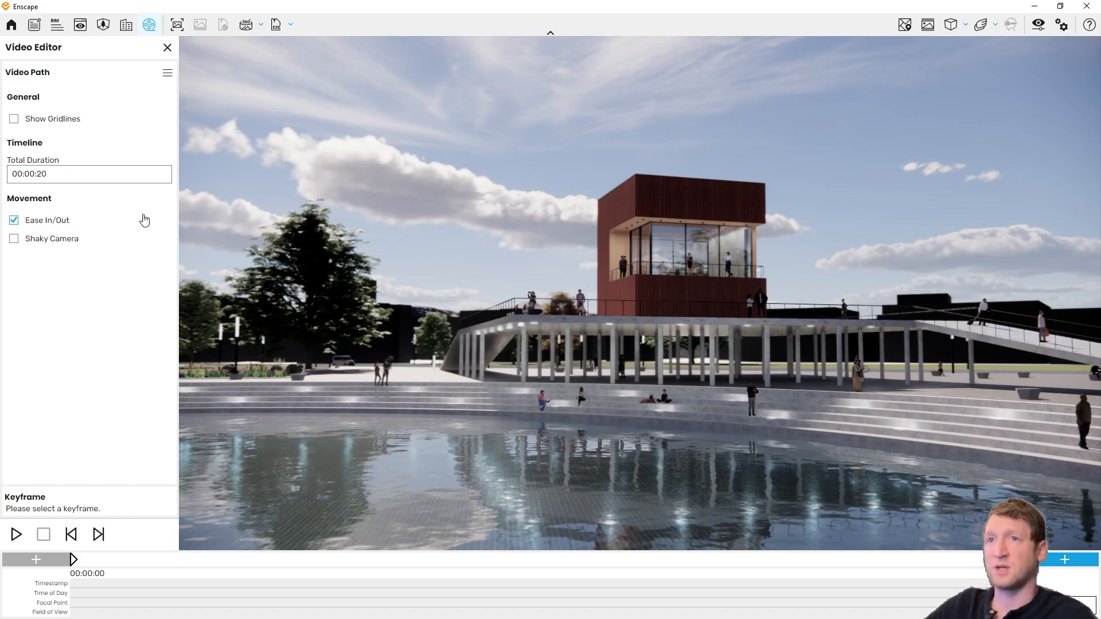
pyautogui.click(24, 538)
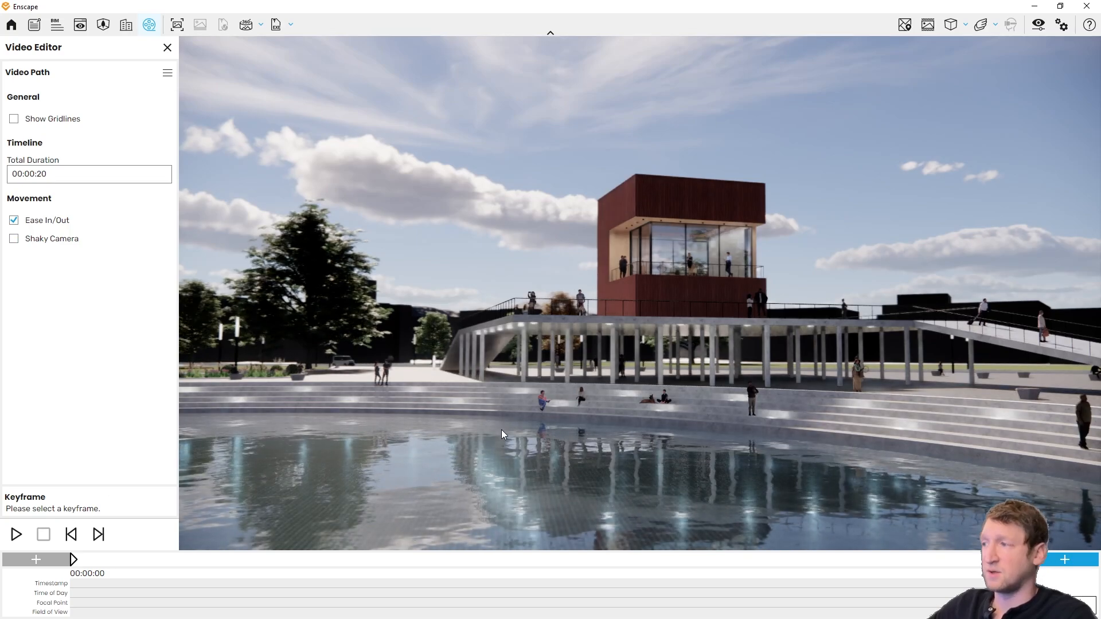
# Step: Insert an intermediate keyframe on the camera path over the pool, roughly midway between the first and last keyframes
pyautogui.press('s')
pyautogui.moveTo(538, 384)
pyautogui.mouseDown()
pyautogui.moveTo(499, 391)
pyautogui.moveTo(511, 385)
pyautogui.mouseUp()
pyautogui.press('a')
pyautogui.moveTo(510, 385)
pyautogui.mouseDown(button='right')
pyautogui.moveTo(493, 391)
pyautogui.moveTo(514, 396)
pyautogui.mouseUp(button='right')
pyautogui.press('s')
pyautogui.moveTo(514, 395); pyautogui.dragTo(486, 398)
pyautogui.press('w')
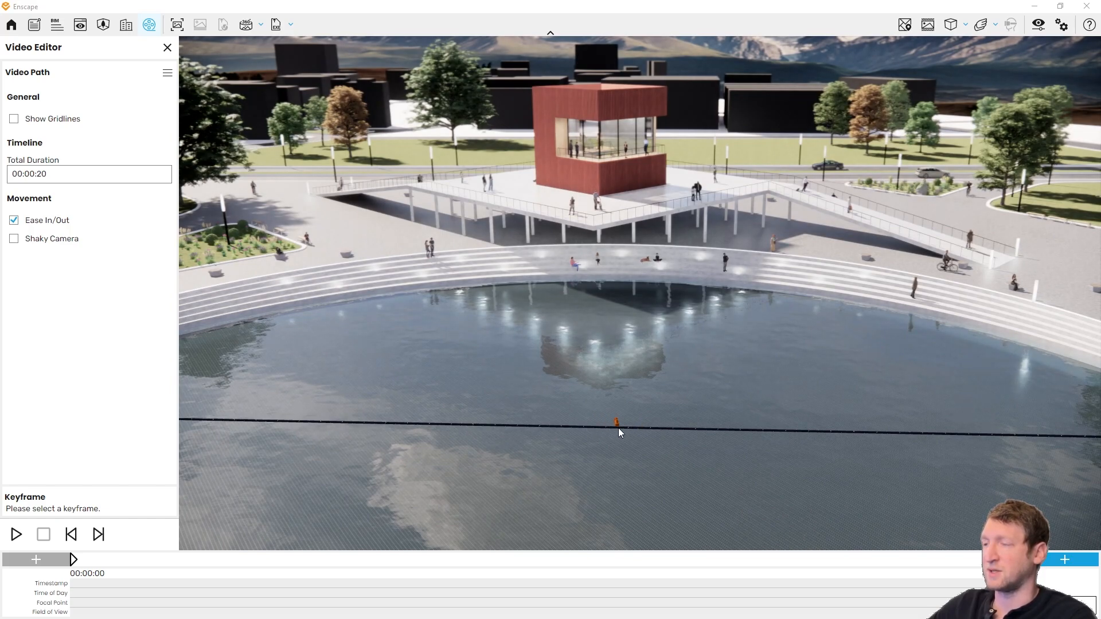
pyautogui.click(617, 425)
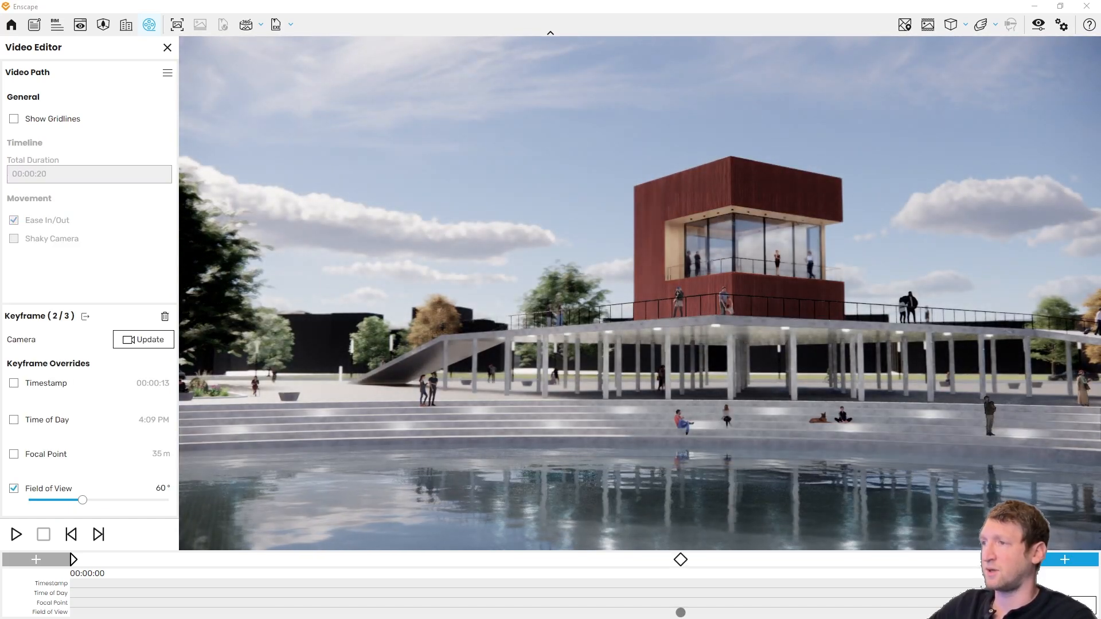
pyautogui.press('e')
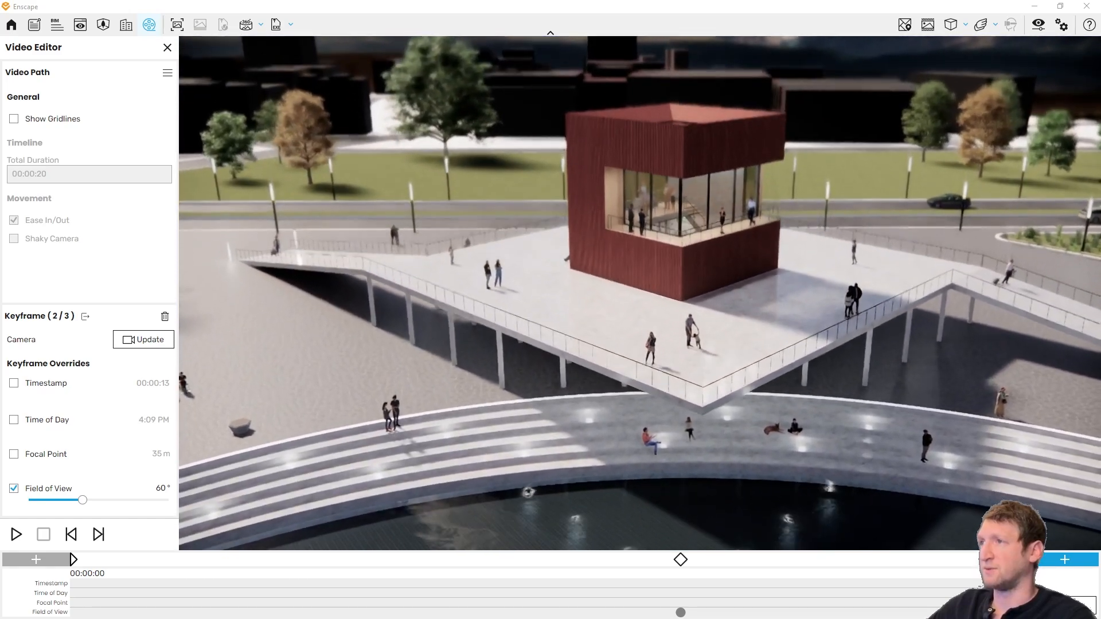
# Step: Override the last keyframe's timestamp with 30 seconds and update the keyframe
pyautogui.moveTo(883, 488); pyautogui.dragTo(883, 510)
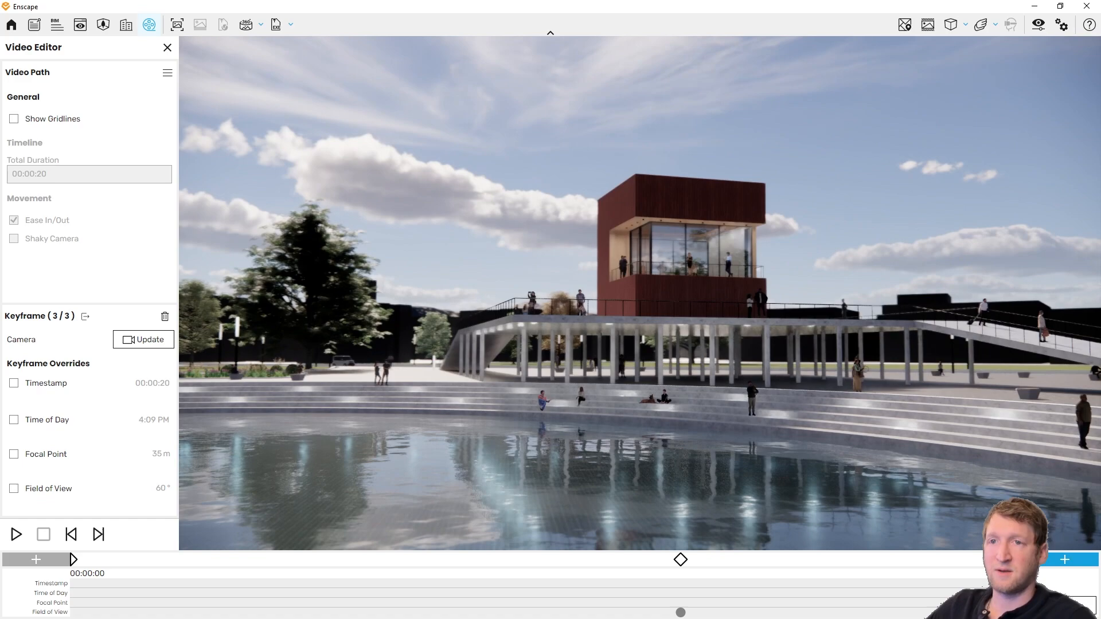
pyautogui.click(21, 389)
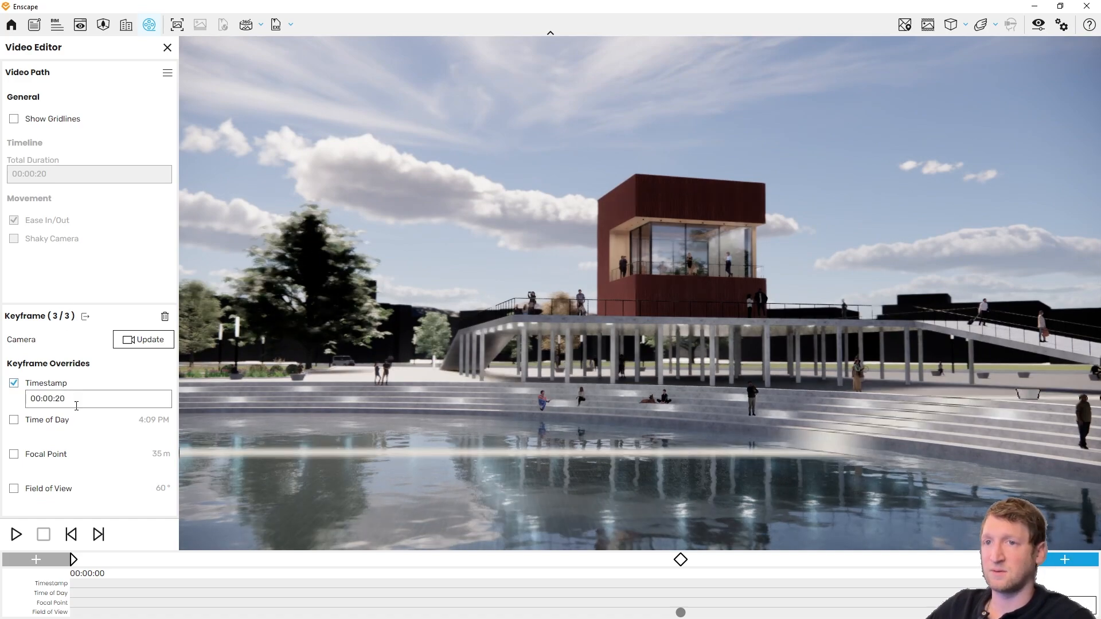
pyautogui.click(63, 399)
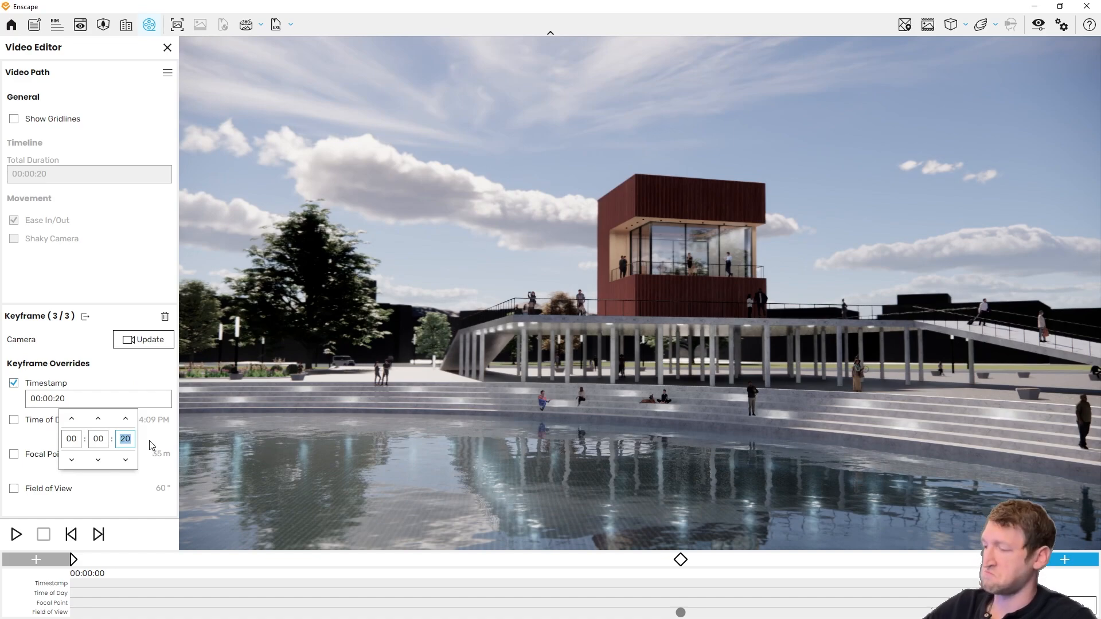
pyautogui.write('30')
pyautogui.press('Return')
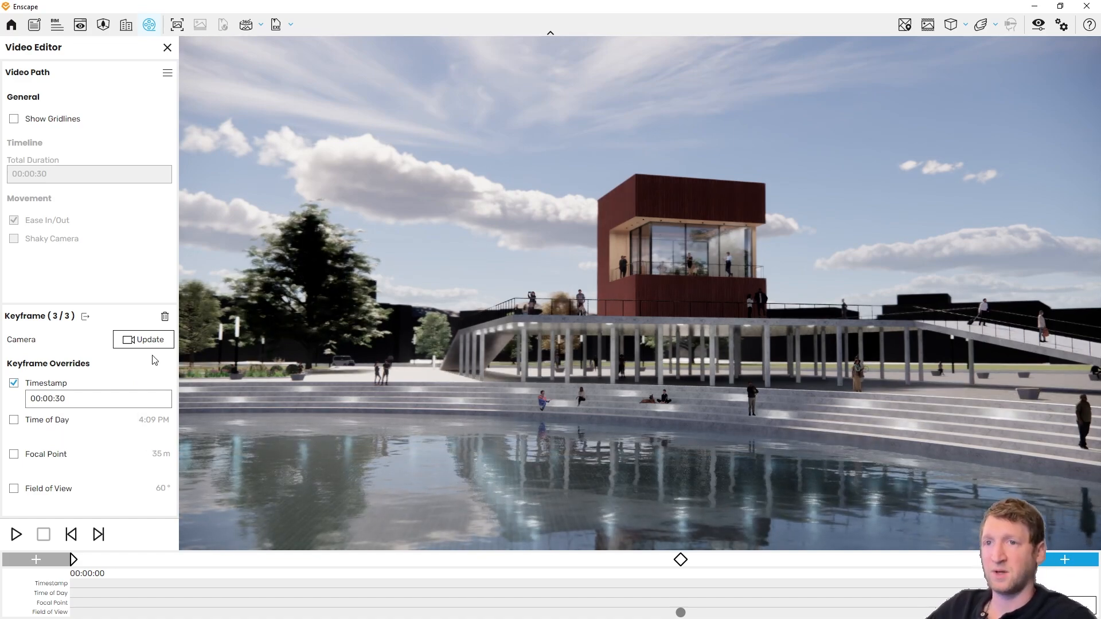
pyautogui.click(145, 342)
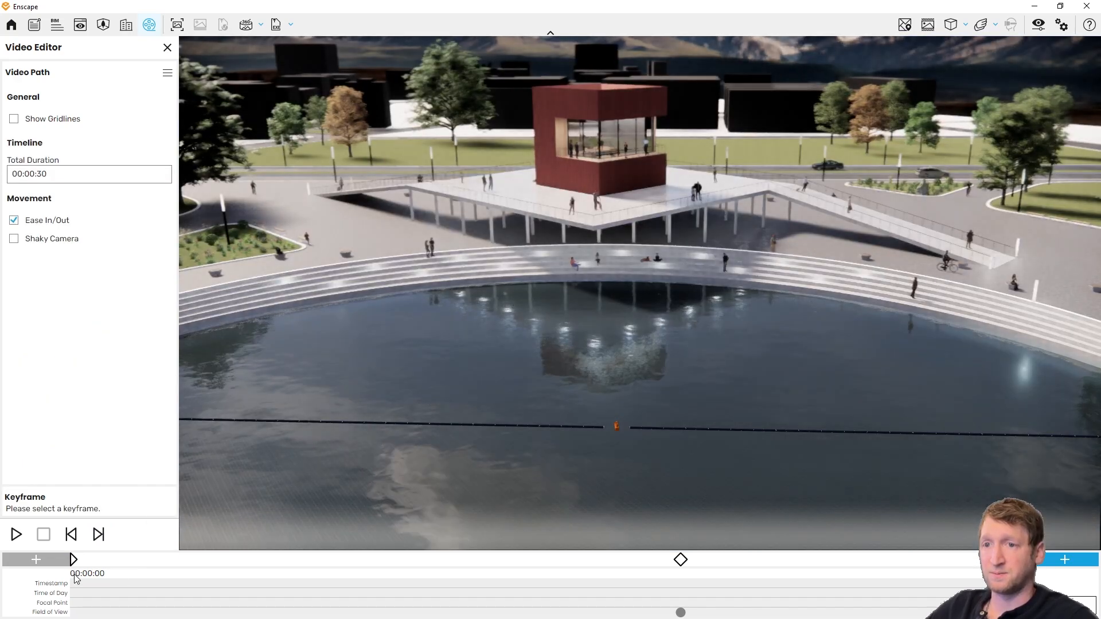
# Step: Override the first keyframe's time of day with 4:09 AM
pyautogui.click(73, 560)
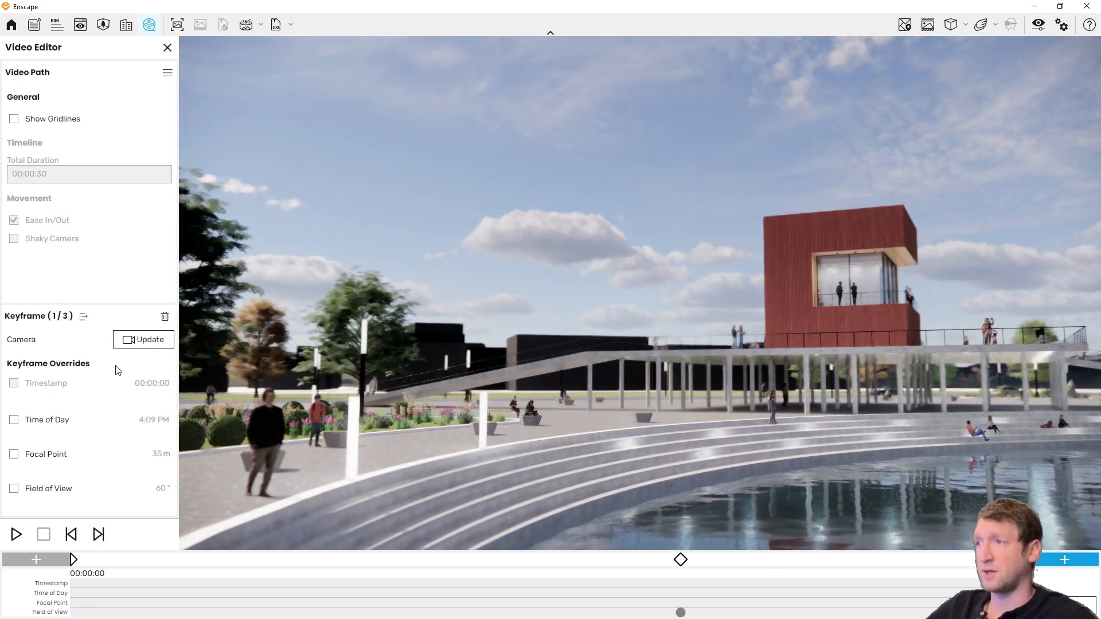
pyautogui.click(14, 422)
pyautogui.click(81, 435)
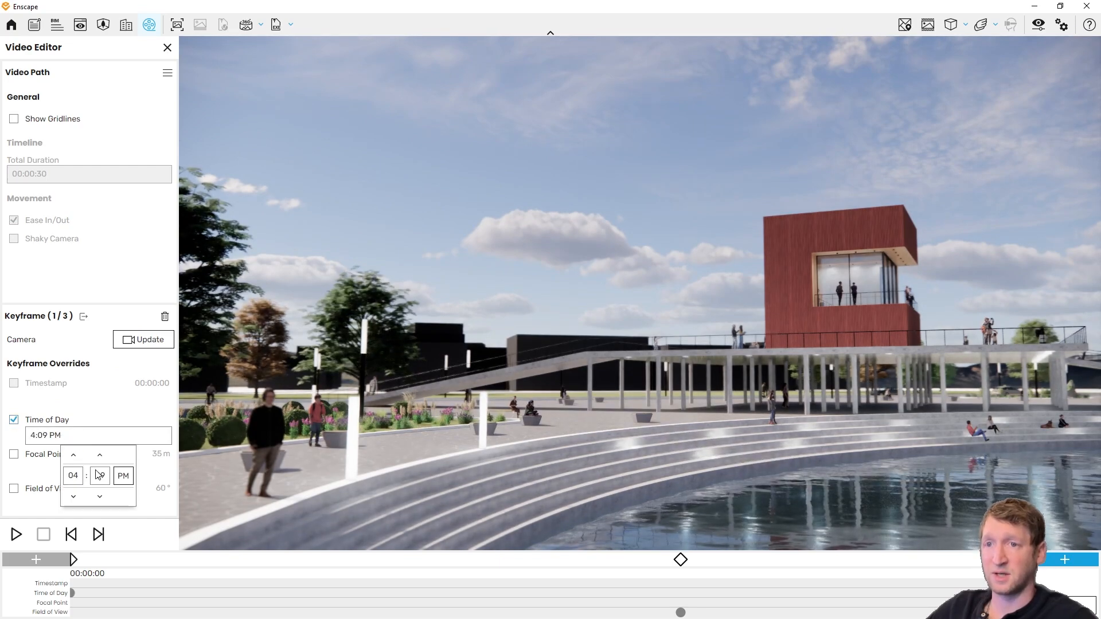
pyautogui.click(126, 481)
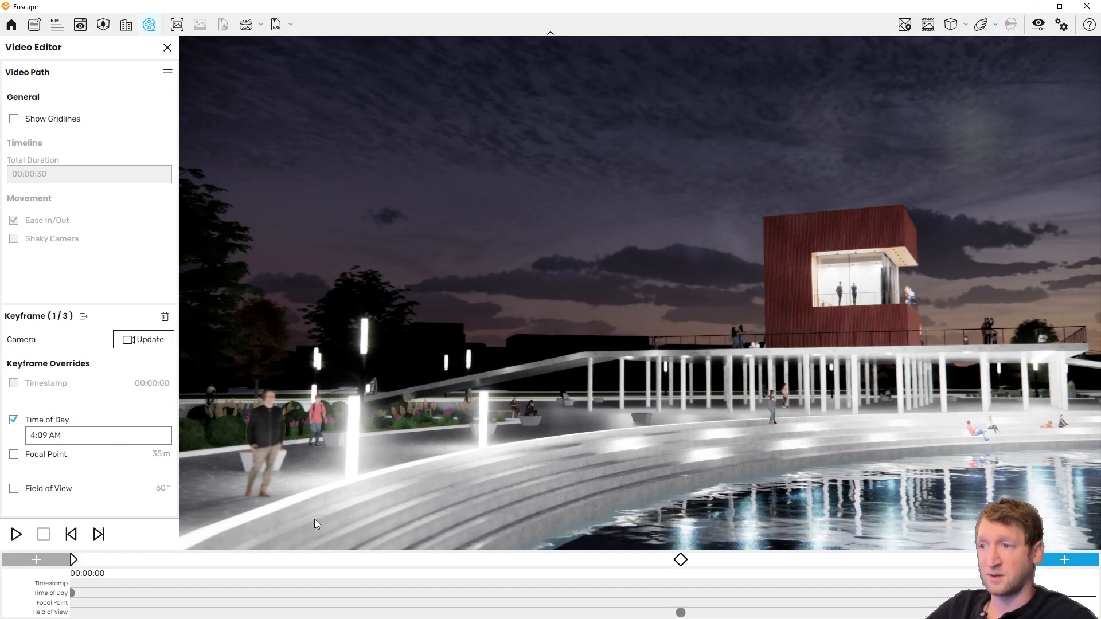
# Step: Override the middle keyframe's time of day with 1:09 PM and update the keyframe
pyautogui.click(680, 560)
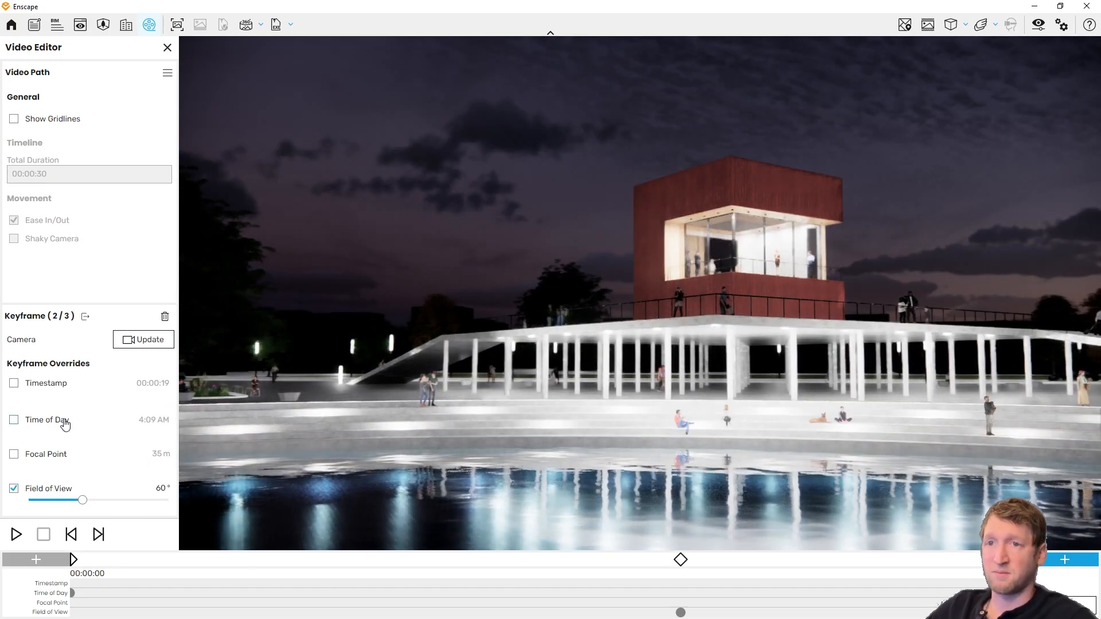
pyautogui.click(14, 420)
pyautogui.click(87, 436)
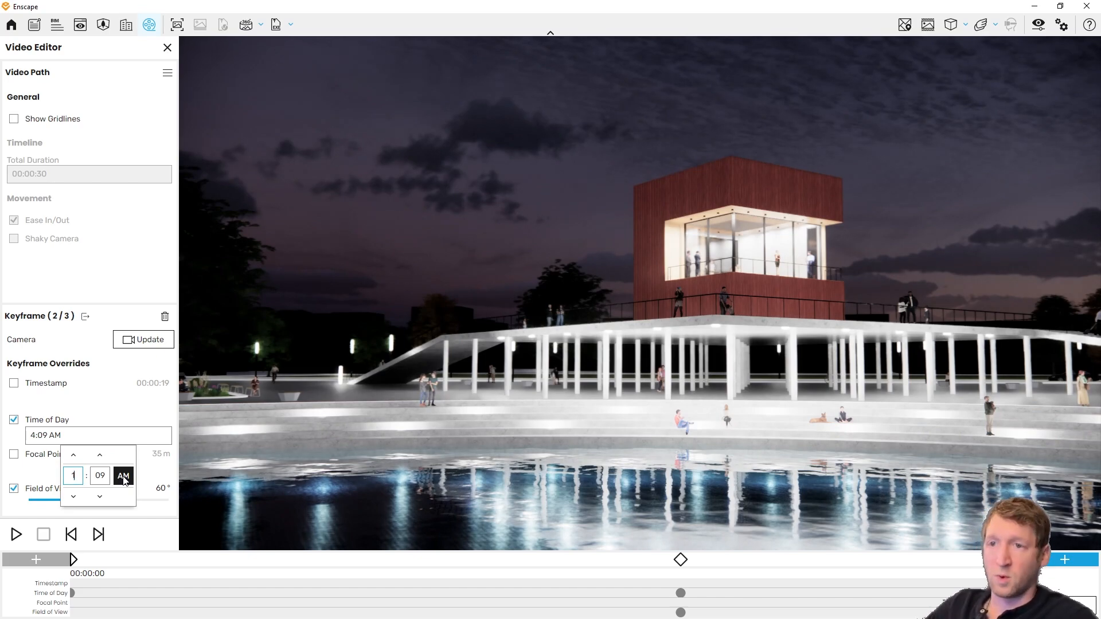
pyautogui.click(124, 477)
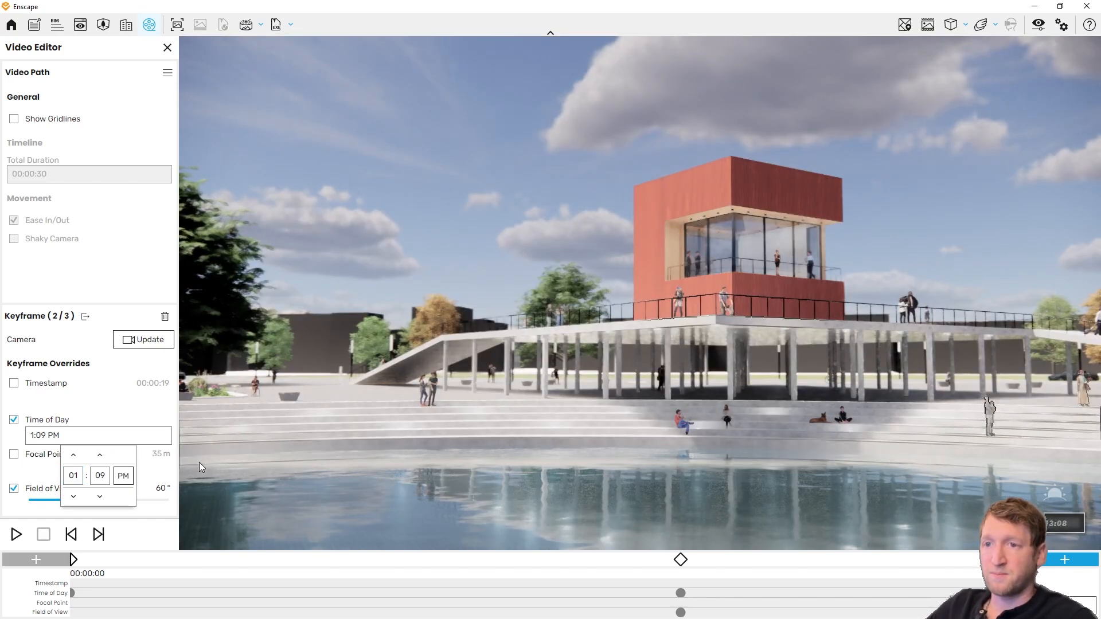
pyautogui.click(145, 346)
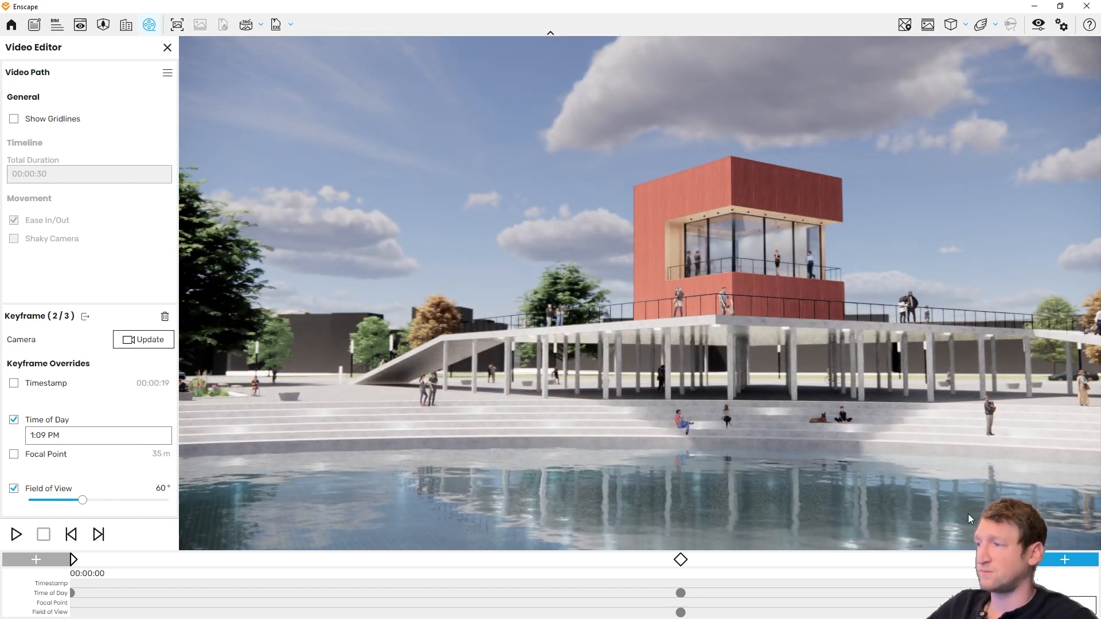
# Step: Override the last keyframe's time of day with 7:09 PM and preview the whole camera path
pyautogui.click(1032, 560)
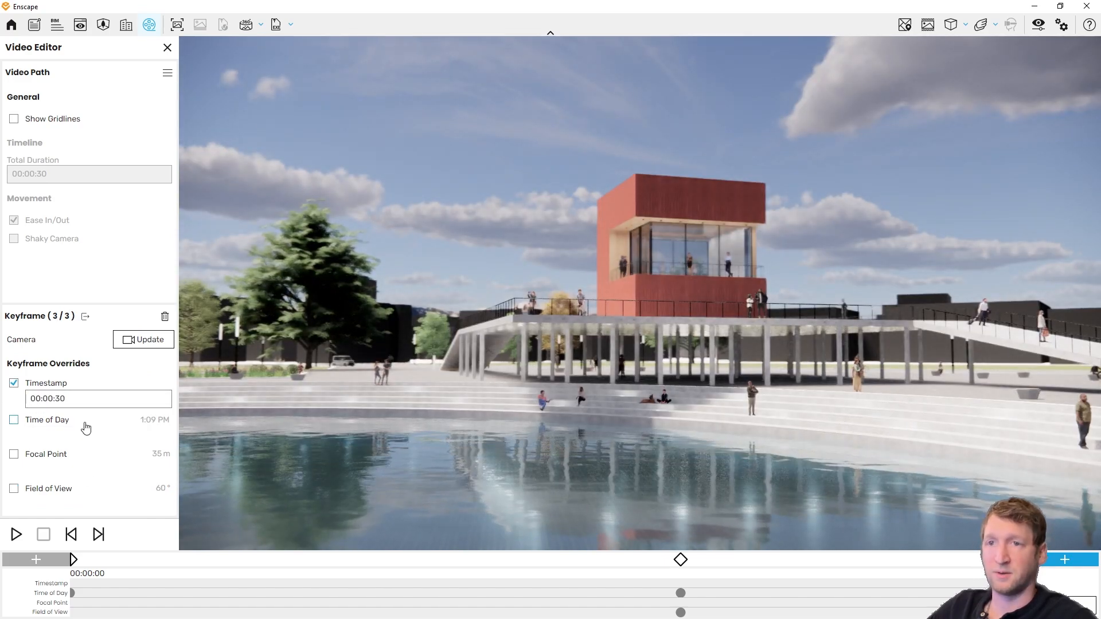
pyautogui.click(85, 423)
pyautogui.click(100, 436)
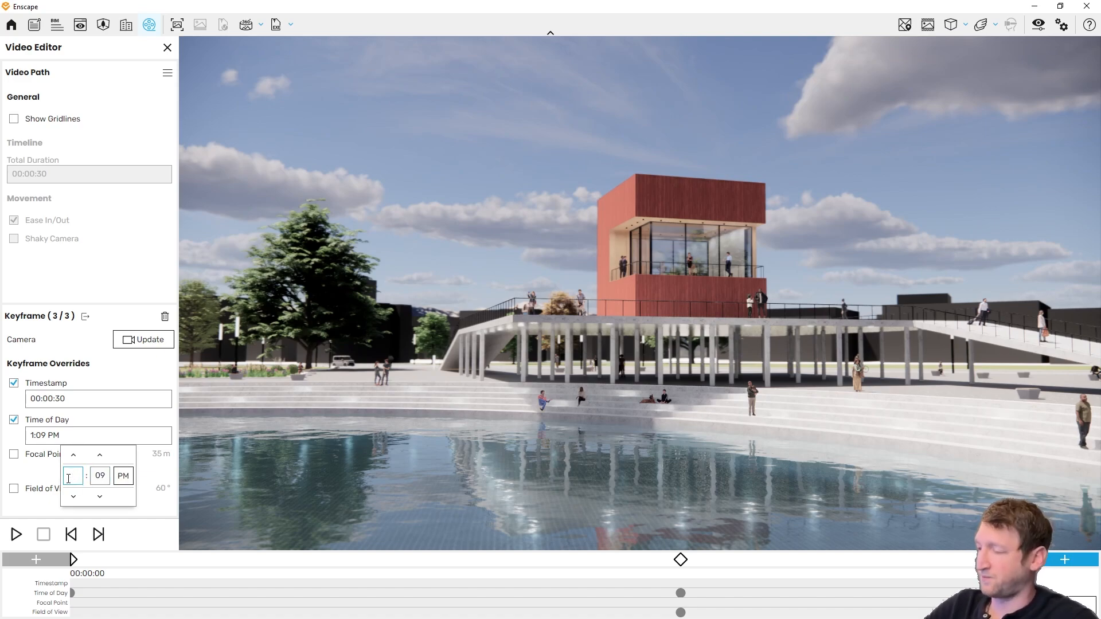
pyautogui.press('Tab')
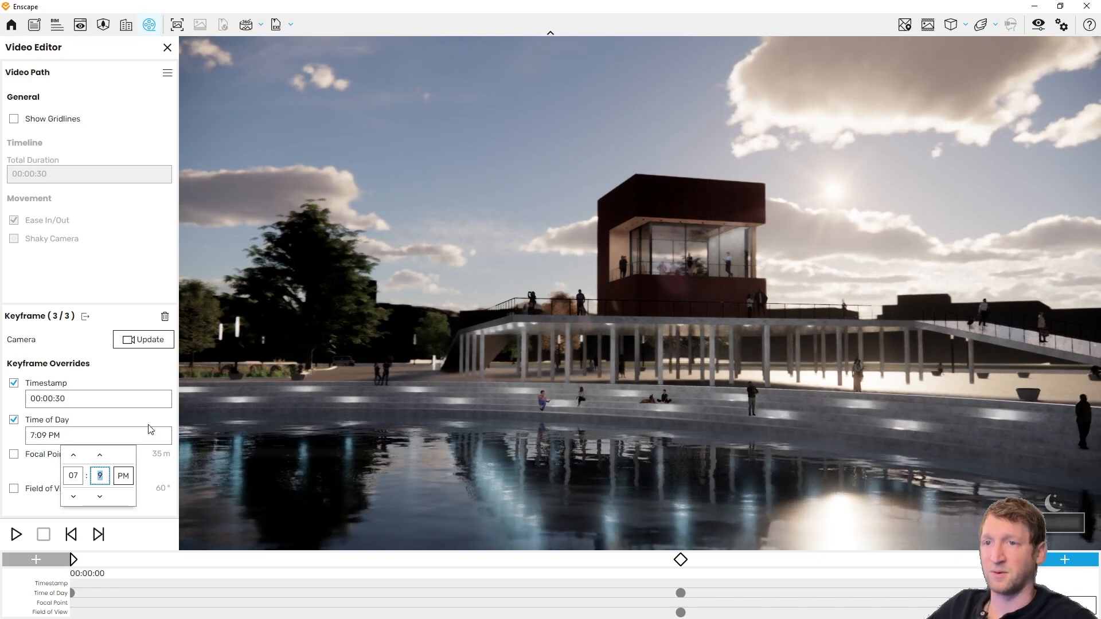
pyautogui.click(138, 367)
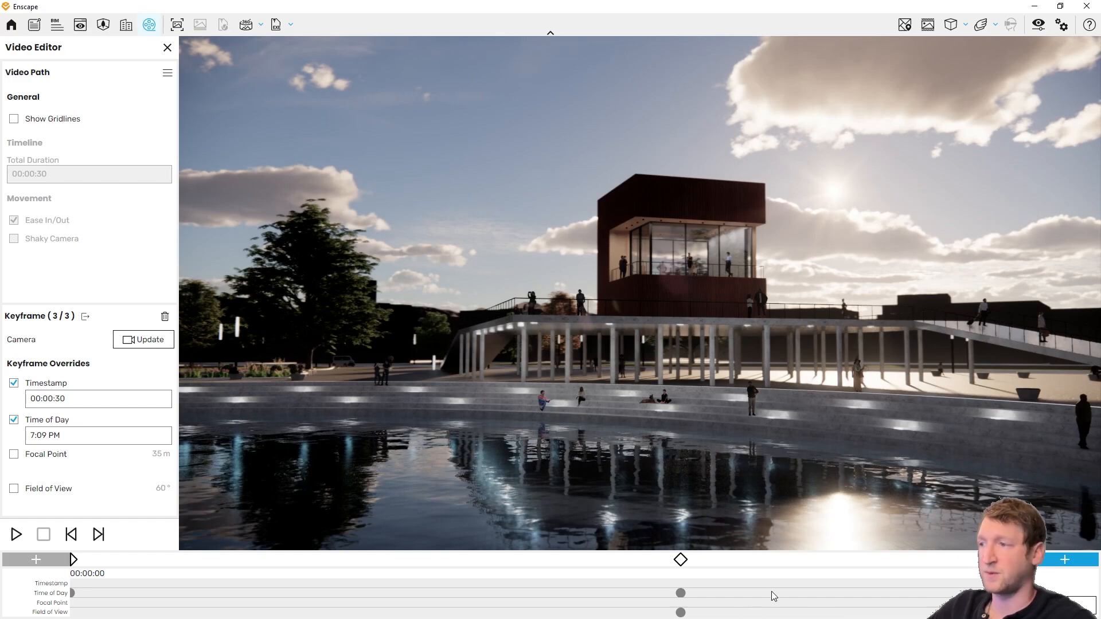
pyautogui.click(19, 533)
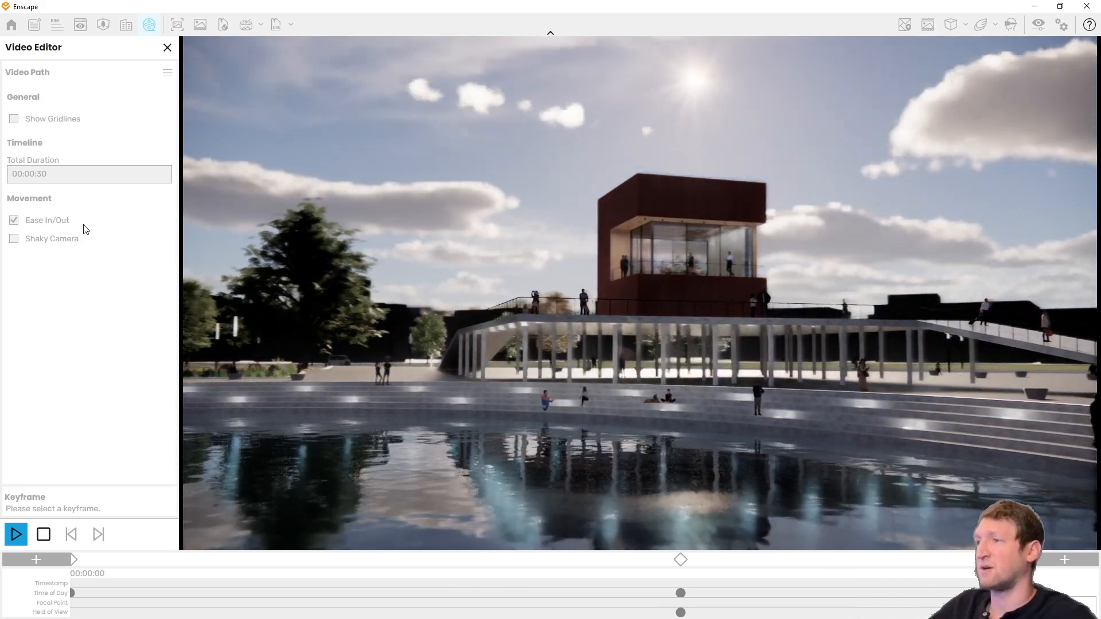
pyautogui.press('Escape')
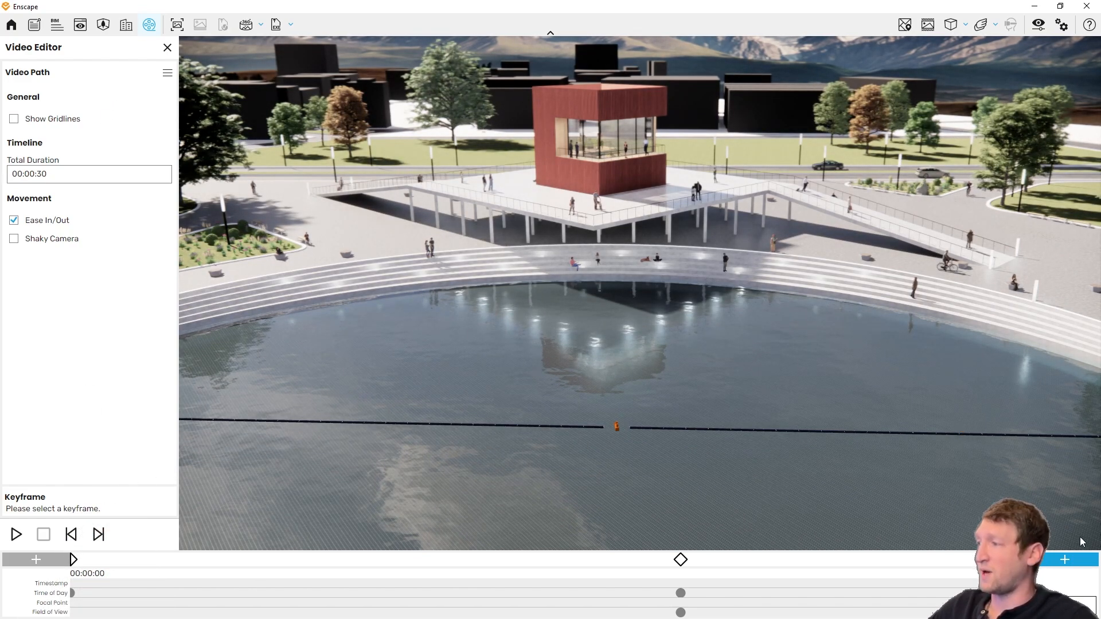
# Step: Export the video in Full HD with maximum compression quality at 30 frames per second, saving it as MP4 in Pictures under the suggested name
pyautogui.click(1062, 606)
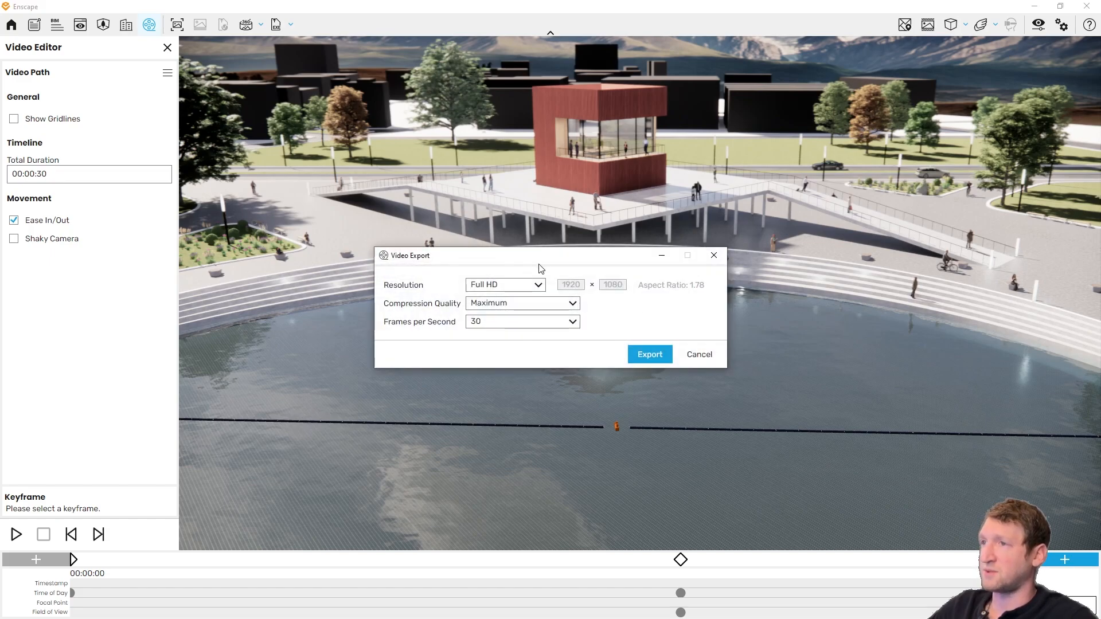
pyautogui.click(650, 356)
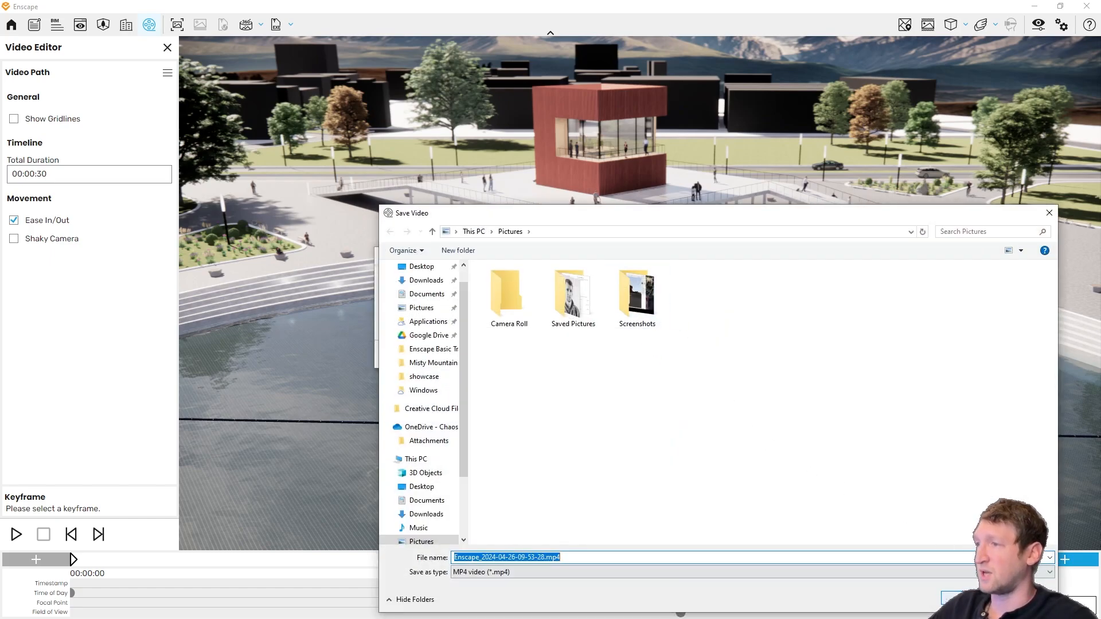
pyautogui.press('Return')
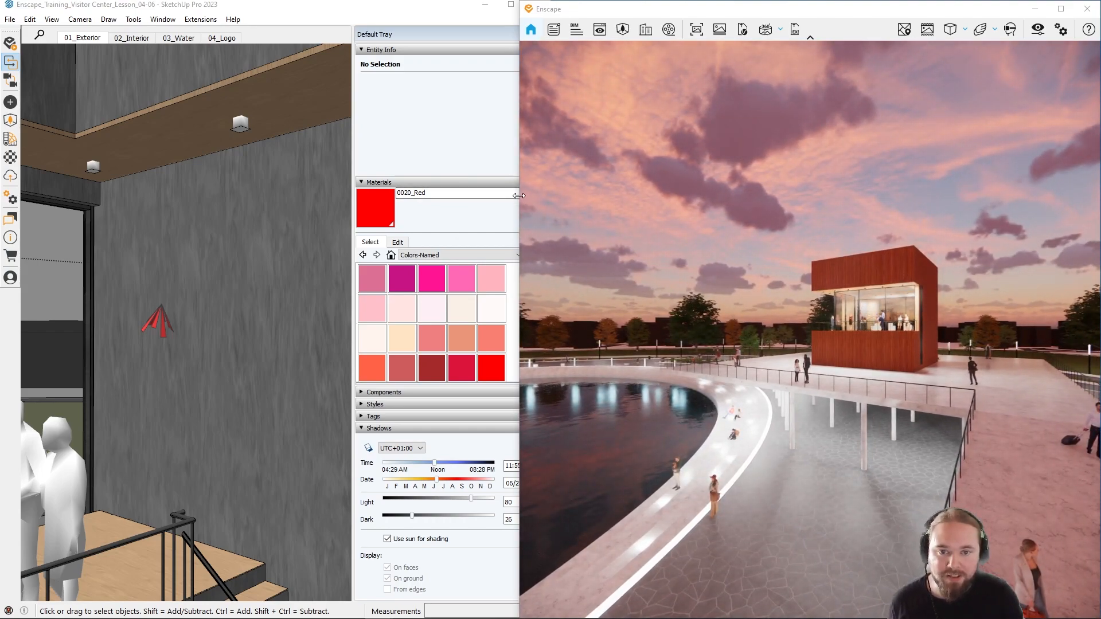
# Step: Widen the render window and look at the Exe Standalone and Web Standalone export options
pyautogui.moveTo(519, 196); pyautogui.dragTo(413, 194)
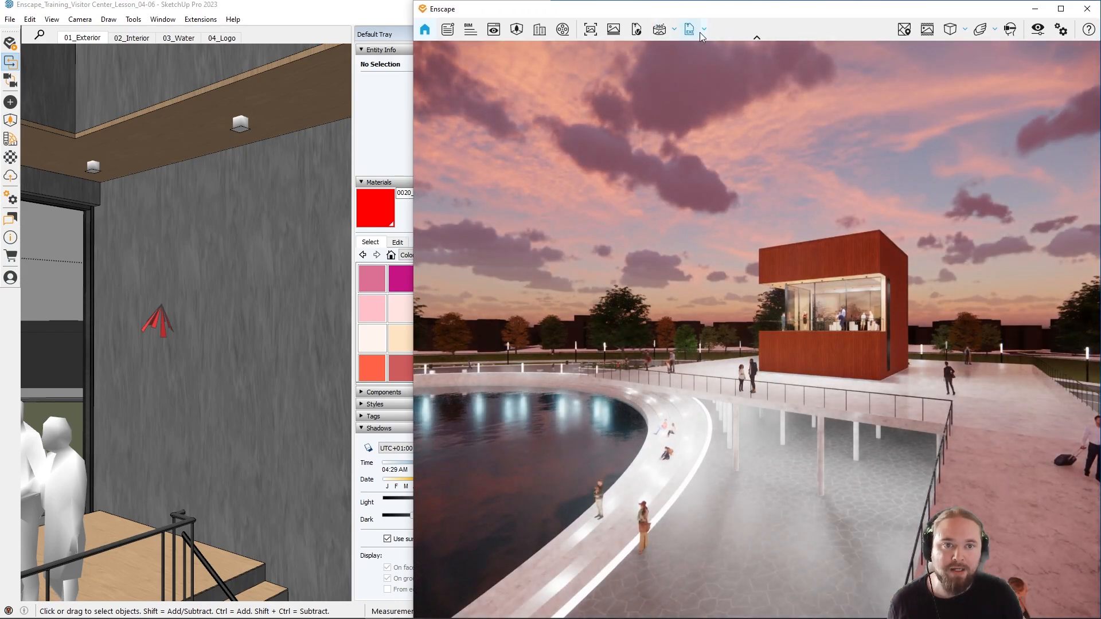
pyautogui.click(706, 28)
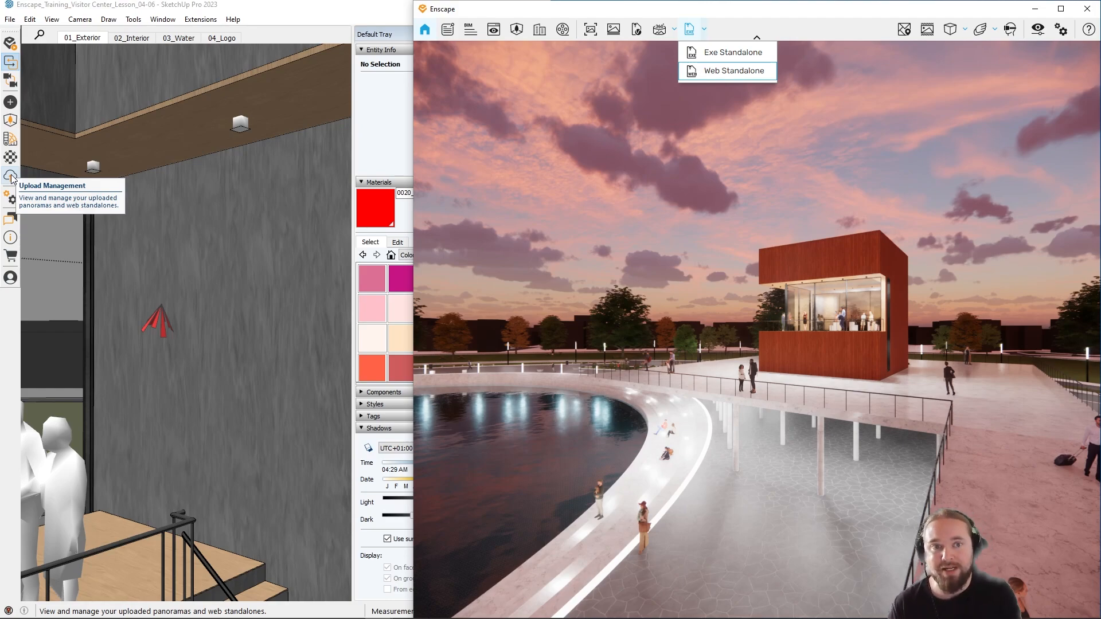
pyautogui.click(693, 59)
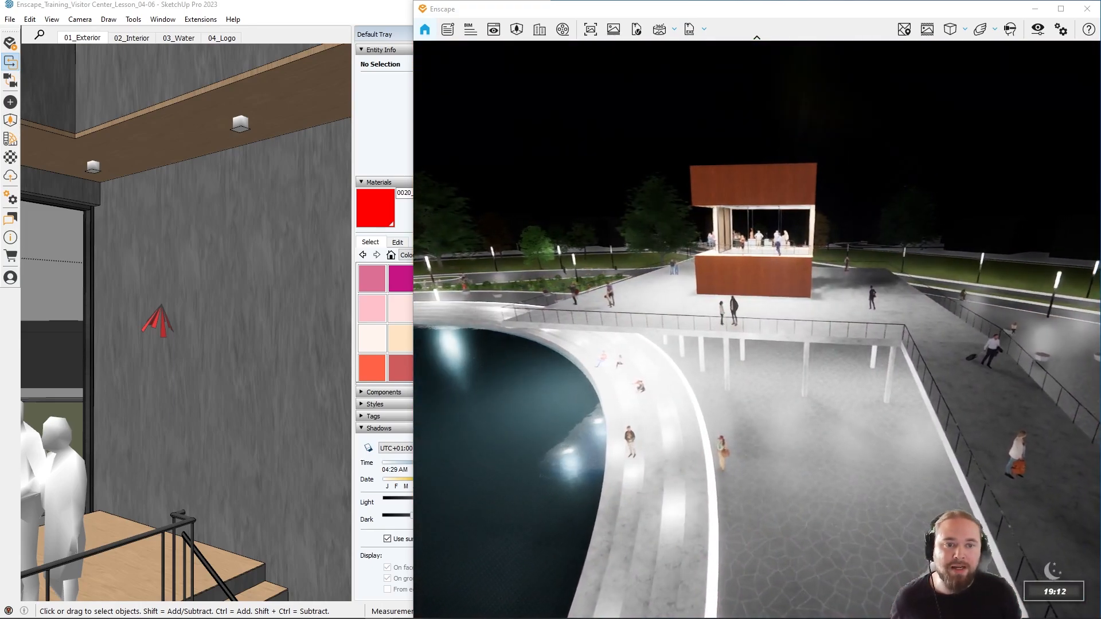
pyautogui.moveTo(687, 191)
pyautogui.keyDown('shift'); pyautogui.mouseDown(button='right')
pyautogui.moveTo(619, 190)
pyautogui.moveTo(687, 191)
pyautogui.mouseUp(button='right'); pyautogui.keyUp('shift')
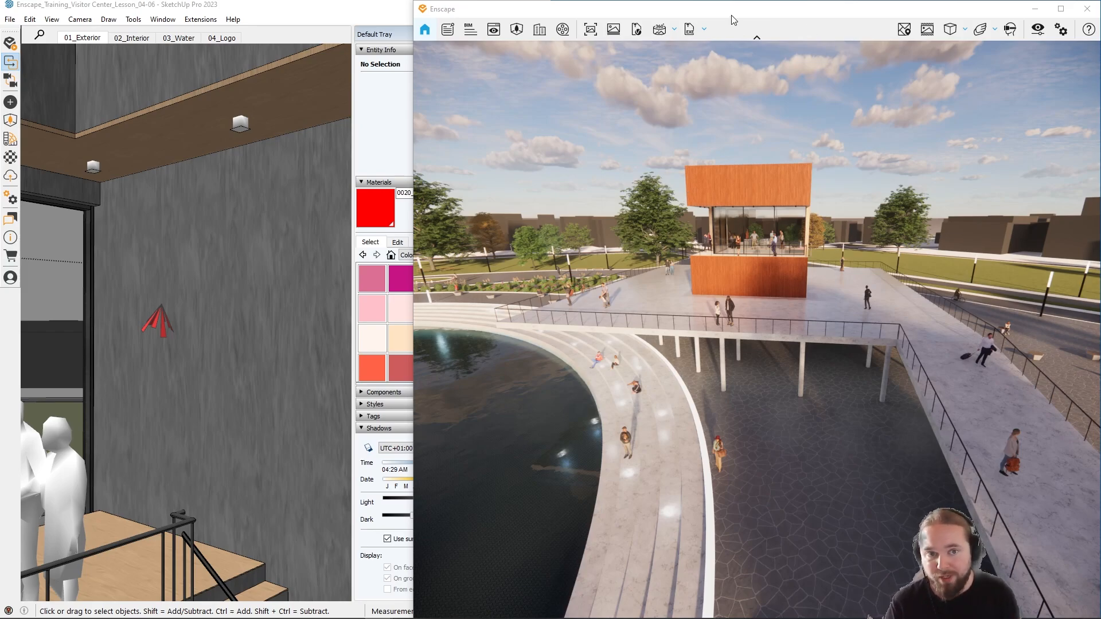
pyautogui.click(704, 29)
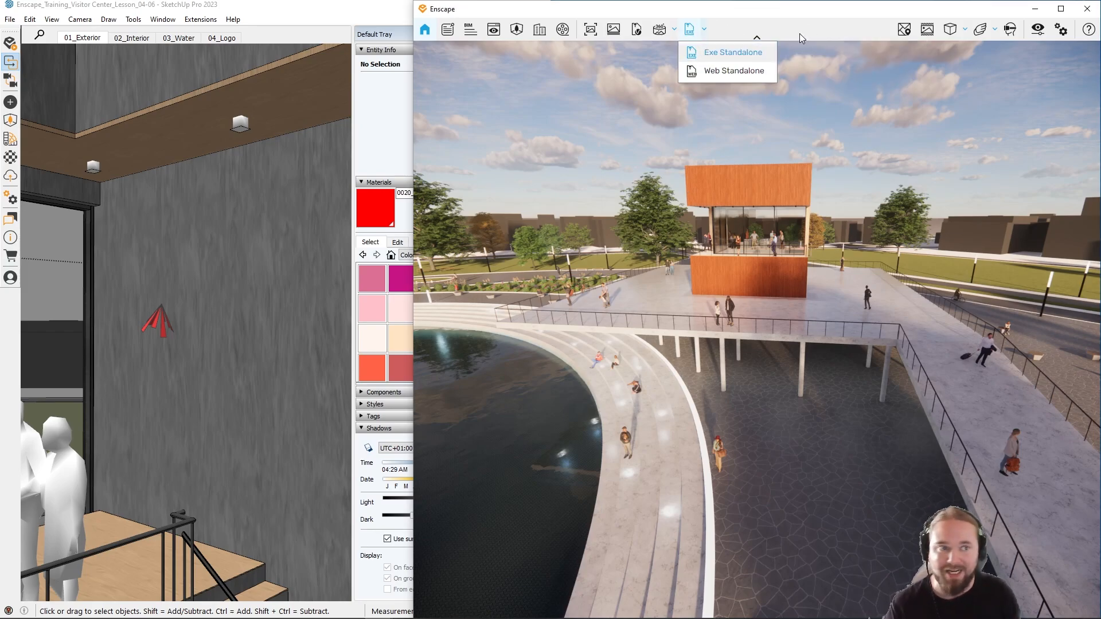
# Step: In the Enscape window settings, use the orange chaos logo image from Downloads as the custom loading screen
pyautogui.click(1054, 30)
pyautogui.click(1055, 32)
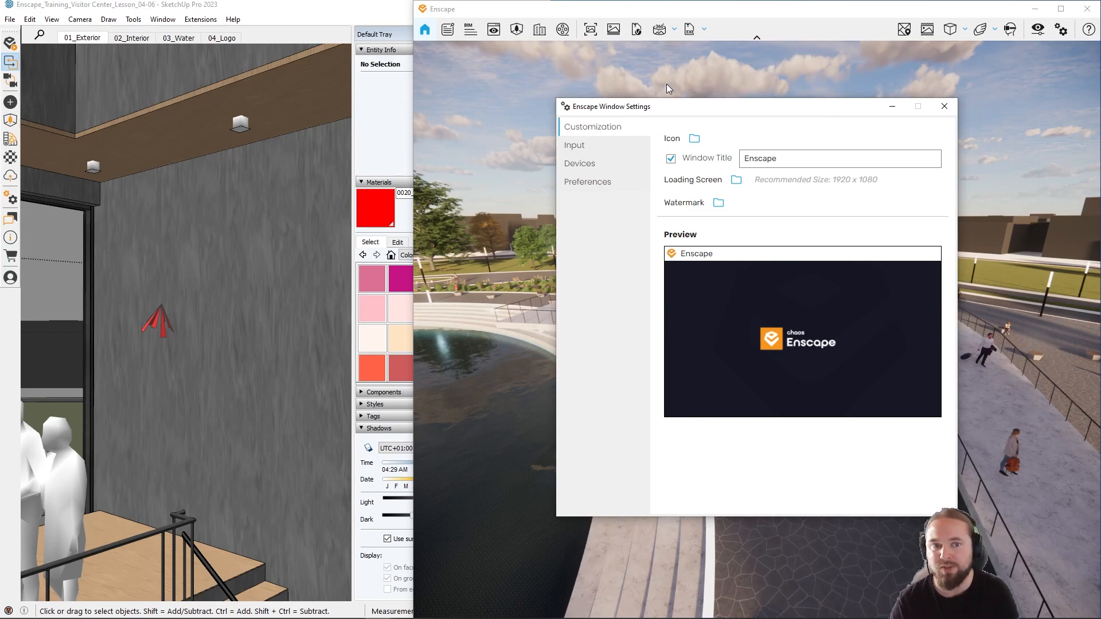
pyautogui.click(736, 181)
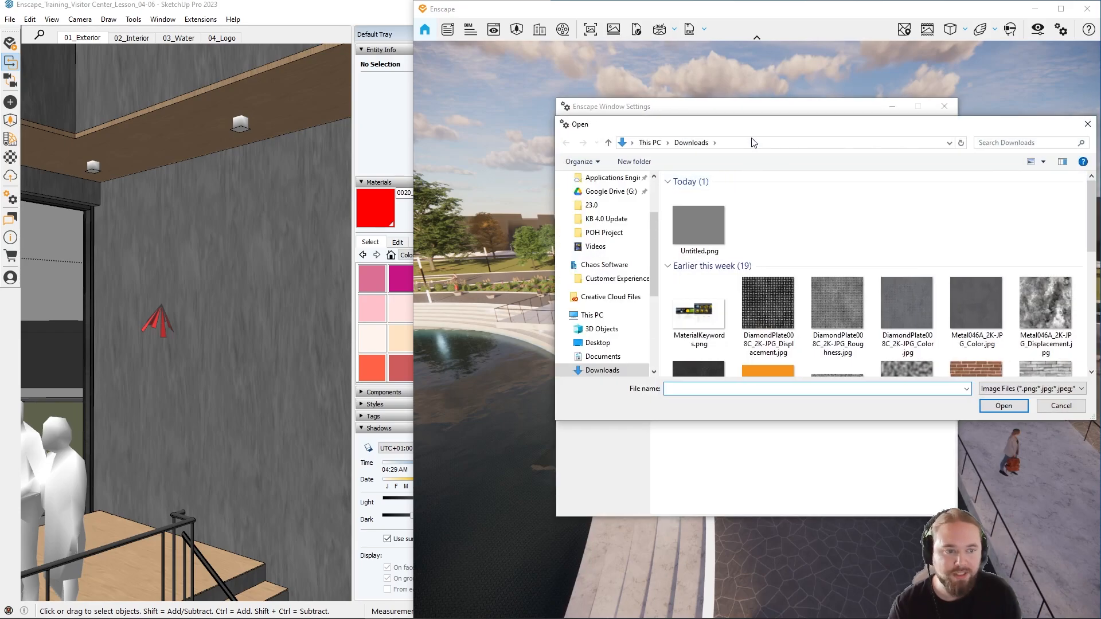
pyautogui.moveTo(794, 126); pyautogui.dragTo(706, 99)
pyautogui.scroll(-3, 713, 161)
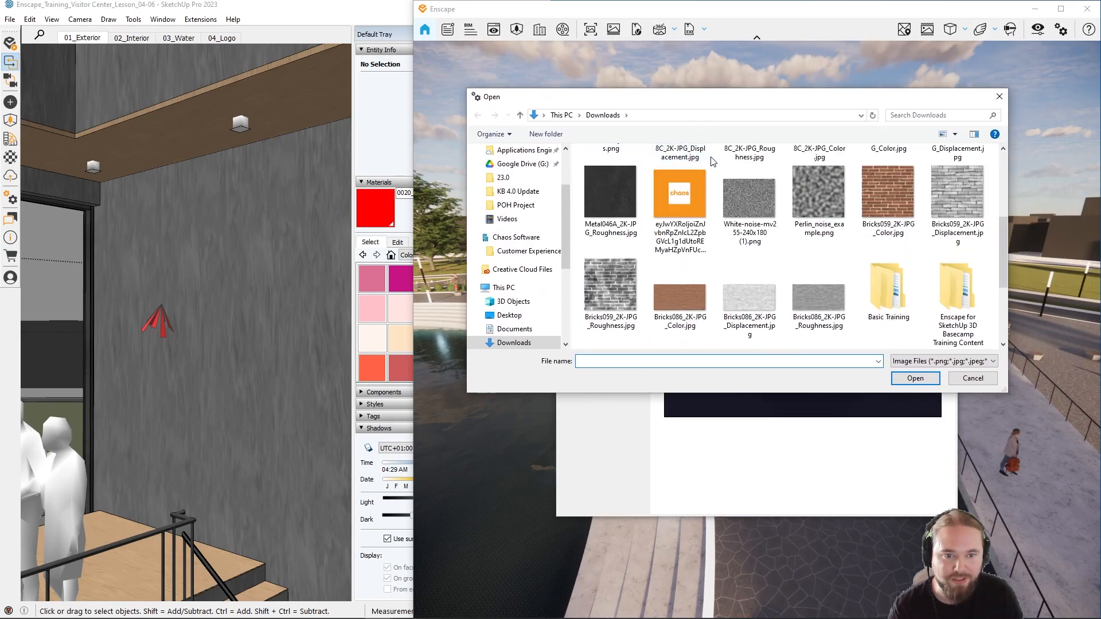
pyautogui.doubleClick(700, 191)
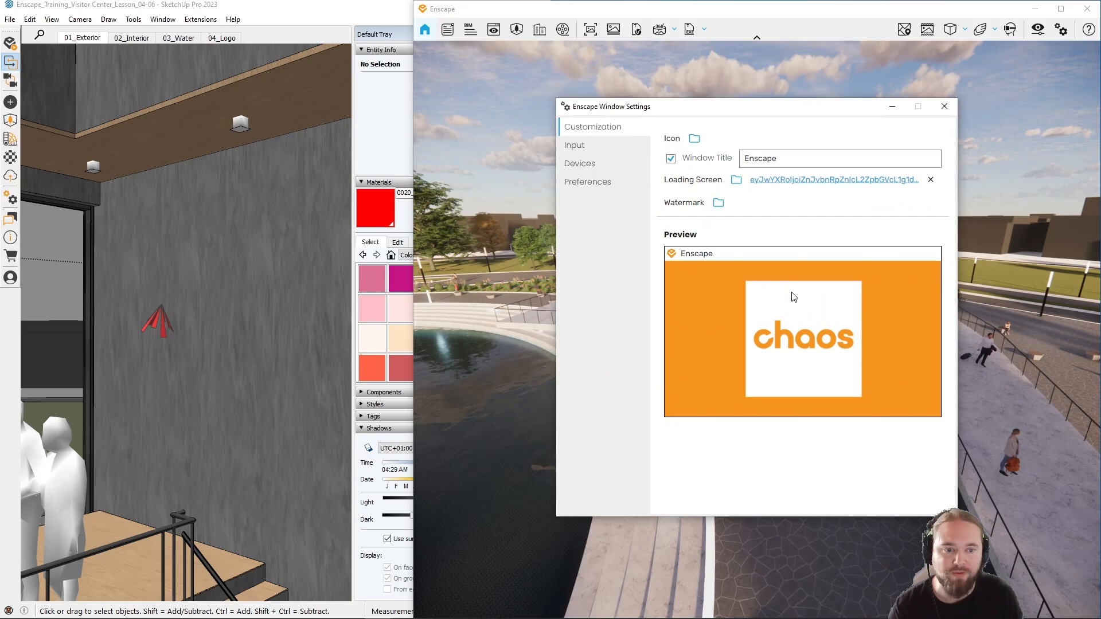
# Step: Load the blue chaos logo image from Downloads as the render window's watermark
pyautogui.click(723, 206)
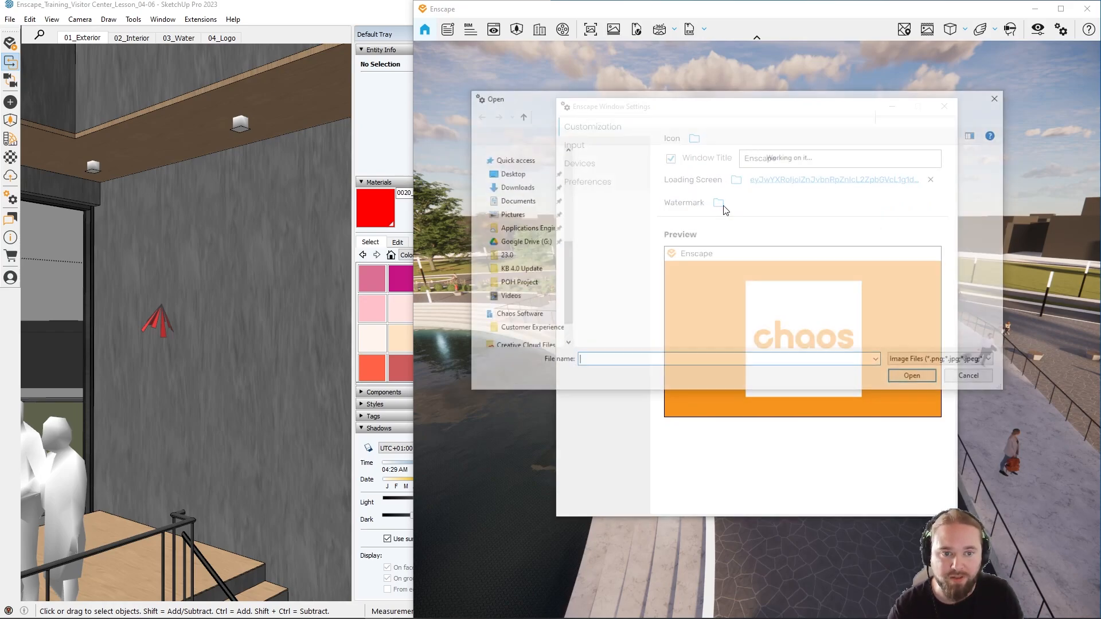
pyautogui.scroll(-2, 772, 219)
pyautogui.scroll(-5, 772, 219)
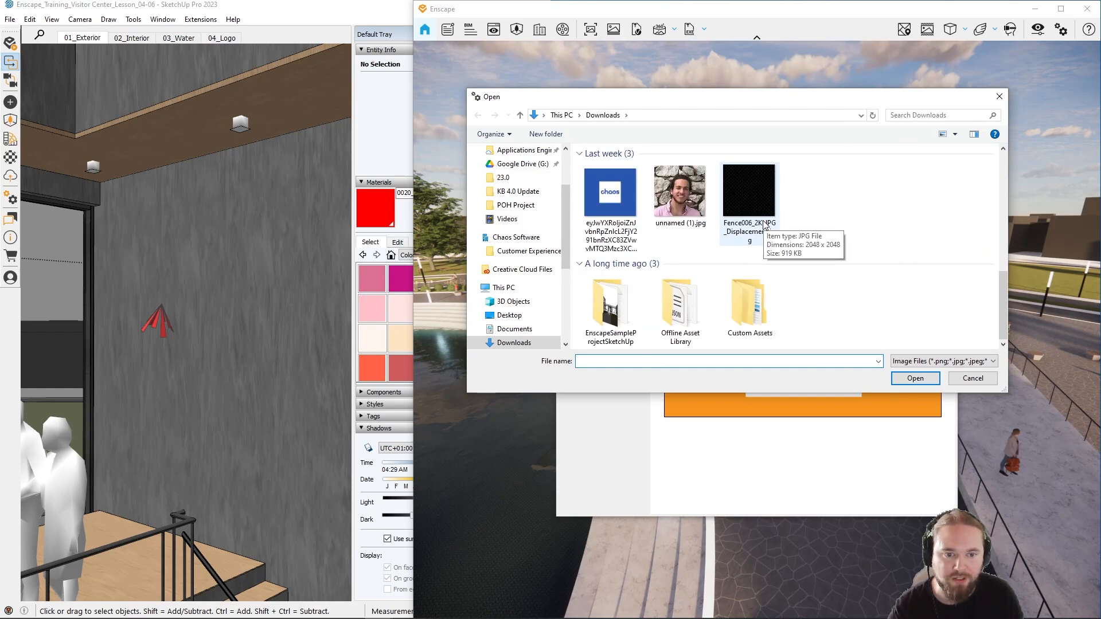
pyautogui.scroll(4, 765, 224)
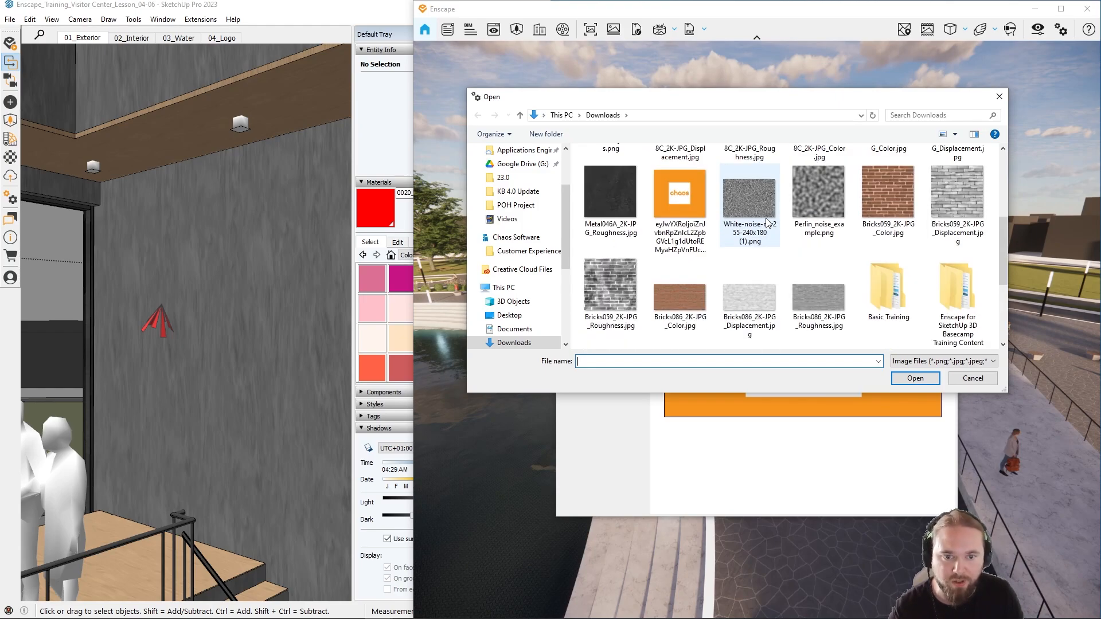
pyautogui.scroll(-5, 767, 223)
pyautogui.doubleClick(616, 194)
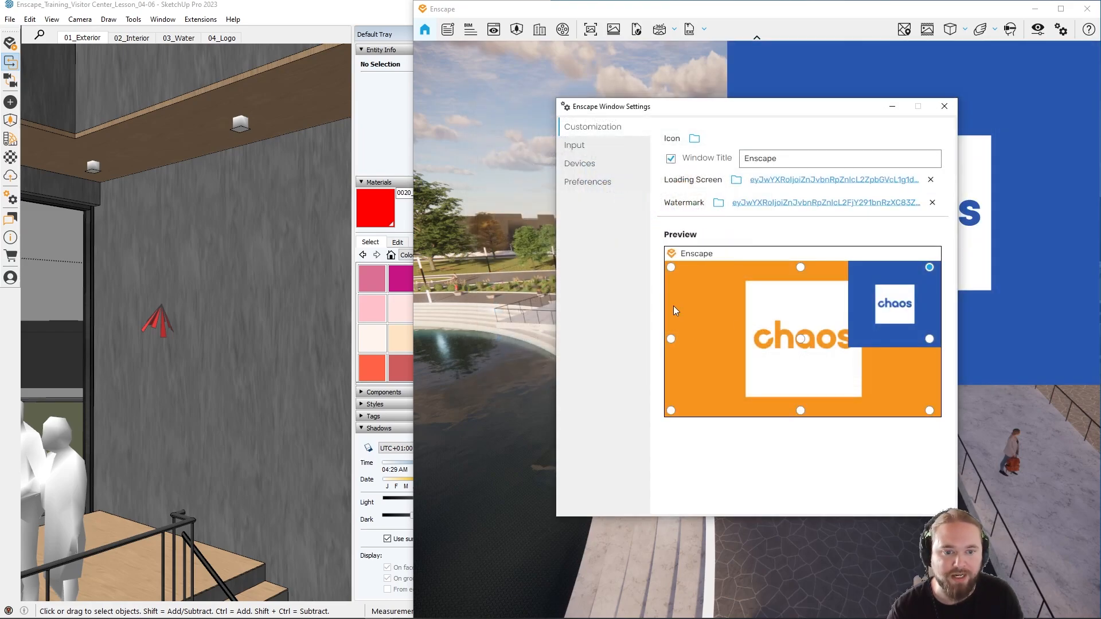
# Step: Try the watermark at the render's upper-left, lower-centre and middle-left anchors, and remove it before closing the window settings
pyautogui.click(671, 267)
pyautogui.moveTo(744, 117); pyautogui.dragTo(228, 56)
pyautogui.click(286, 350)
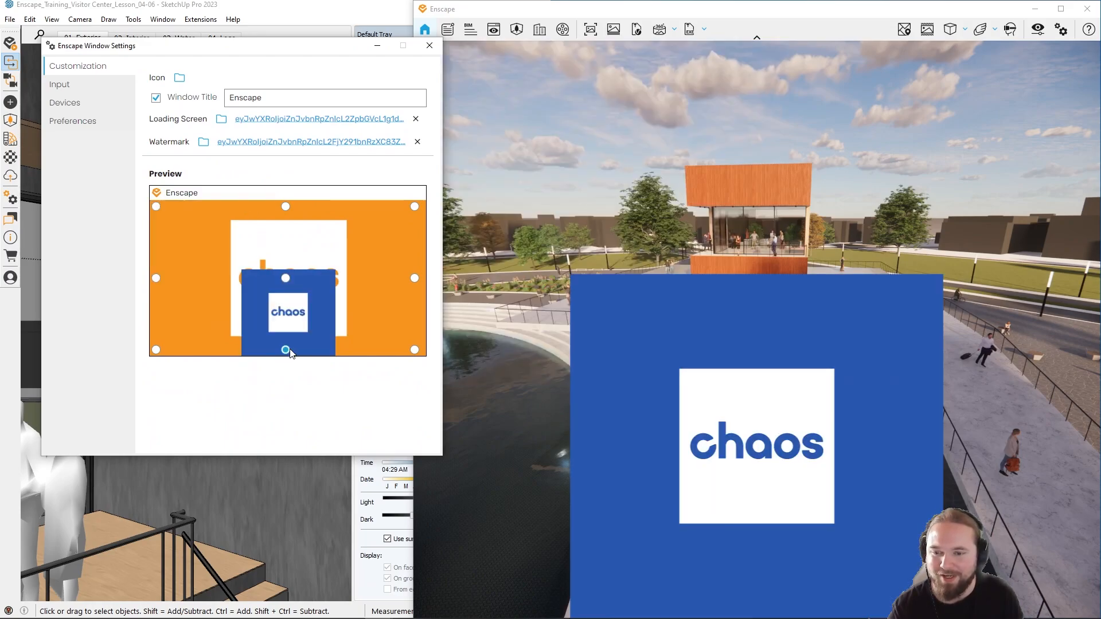
pyautogui.click(156, 278)
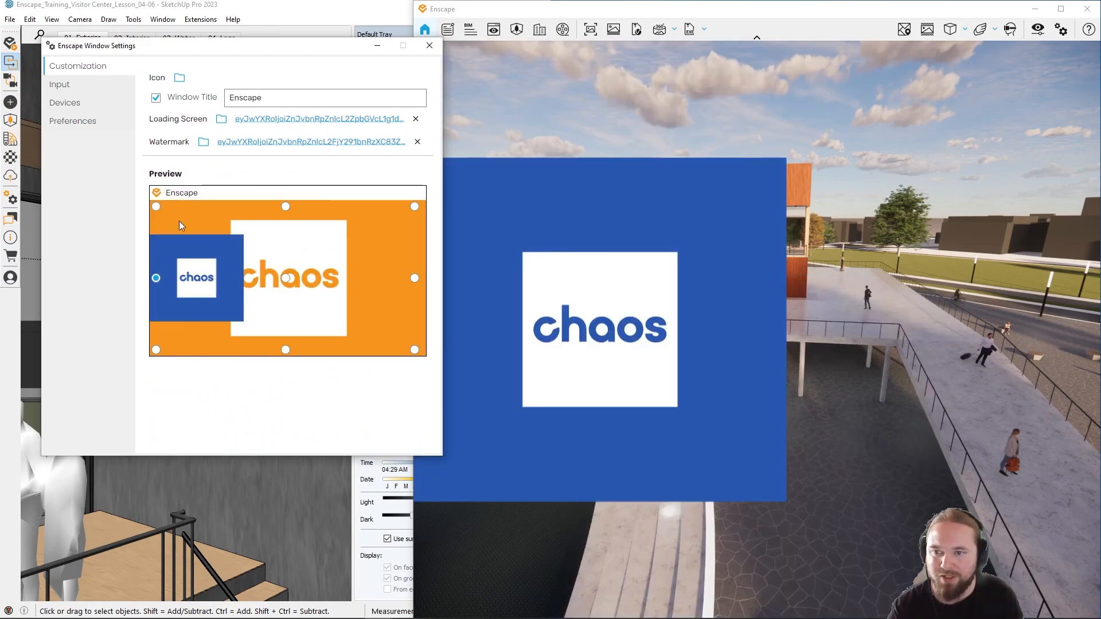
pyautogui.click(418, 142)
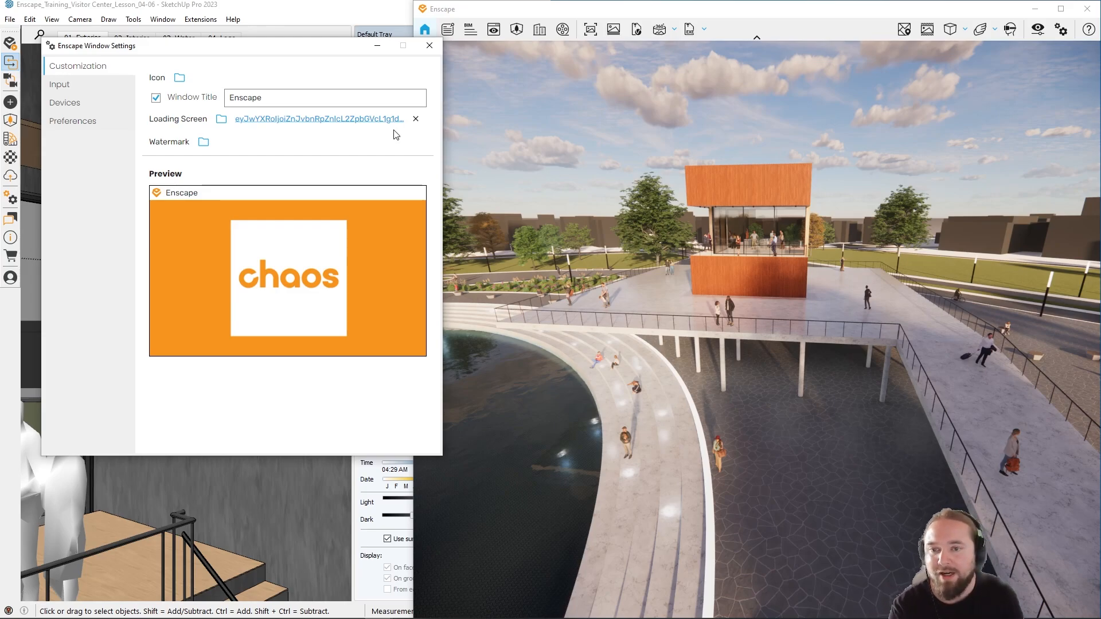
pyautogui.click(428, 47)
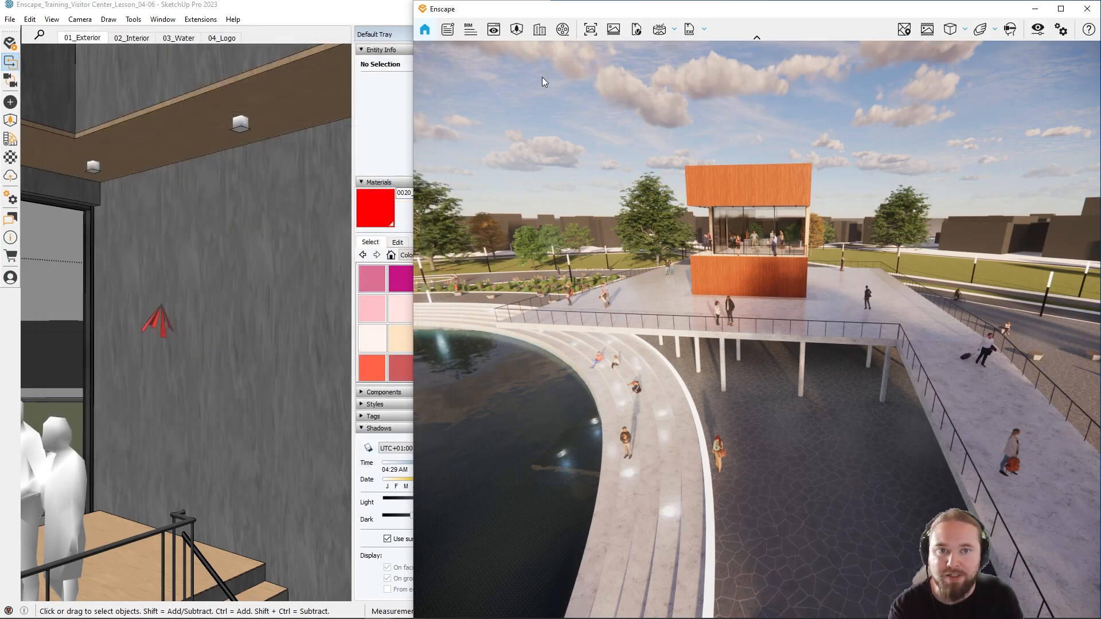
# Step: Export the project as an Exe Standalone to the Desktop under the suggested file name
pyautogui.click(687, 30)
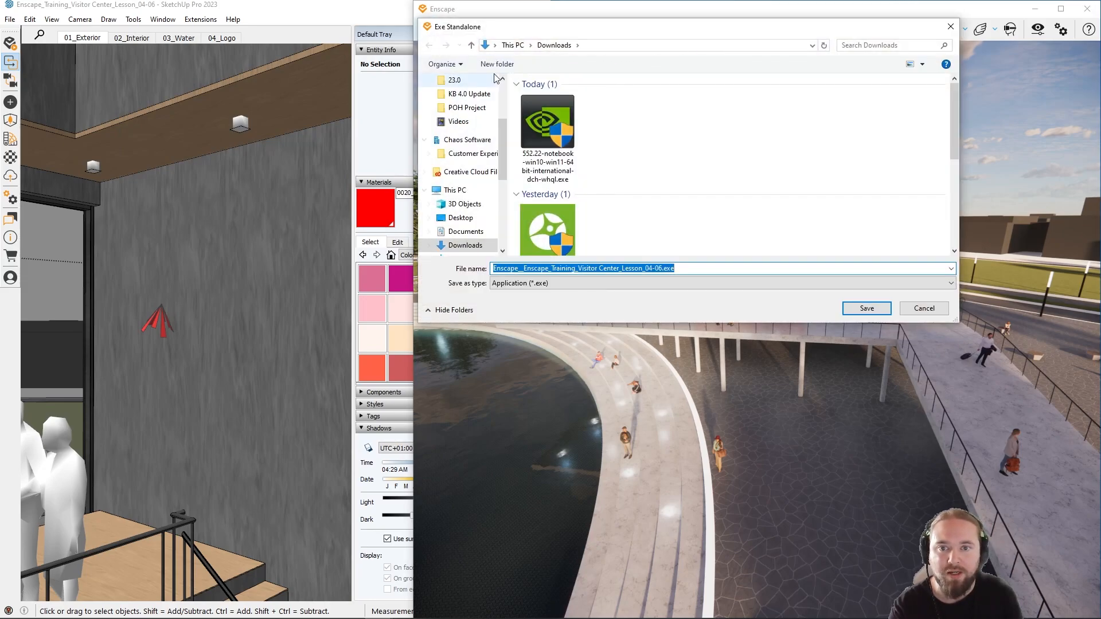
pyautogui.scroll(1, 449, 142)
pyautogui.click(461, 231)
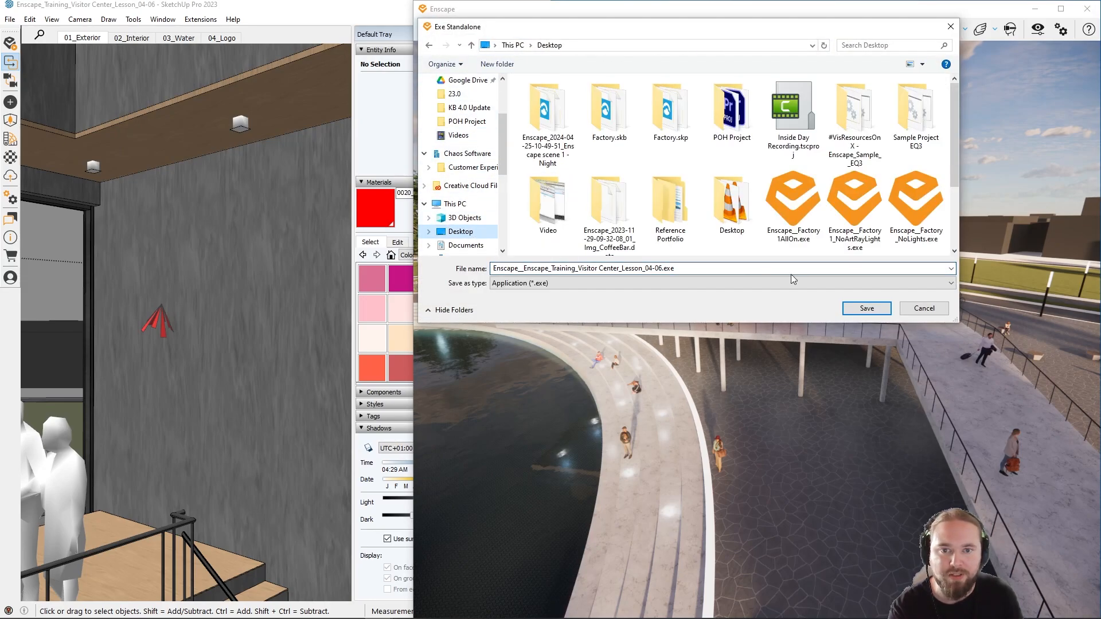
pyautogui.click(866, 308)
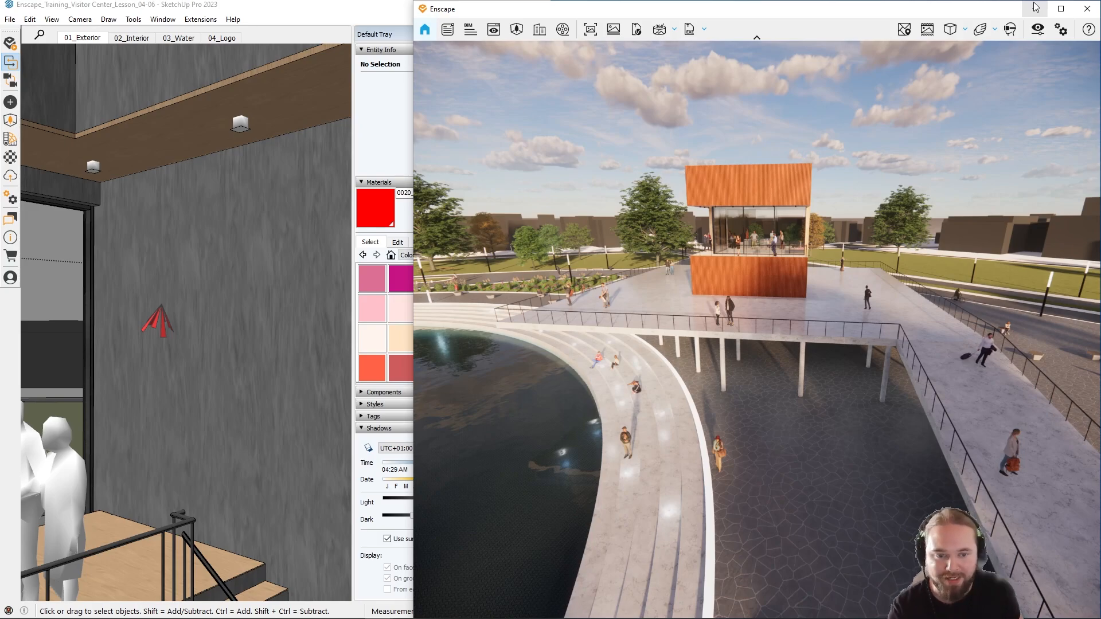
# Step: Close the render window and launch the exported Visitor Center standalone from the desktop in a maximized window
pyautogui.moveTo(805, 257)
pyautogui.mouseDown()
pyautogui.moveTo(648, 255)
pyautogui.moveTo(771, 248)
pyautogui.mouseUp()
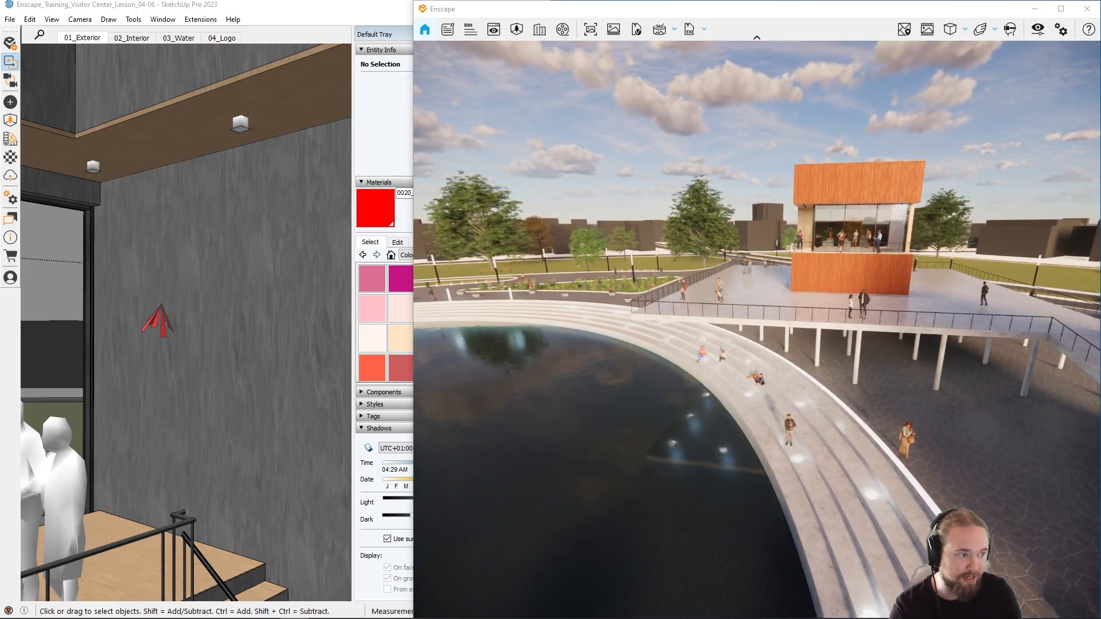
pyautogui.moveTo(1100, 482); pyautogui.dragTo(1100, 533)
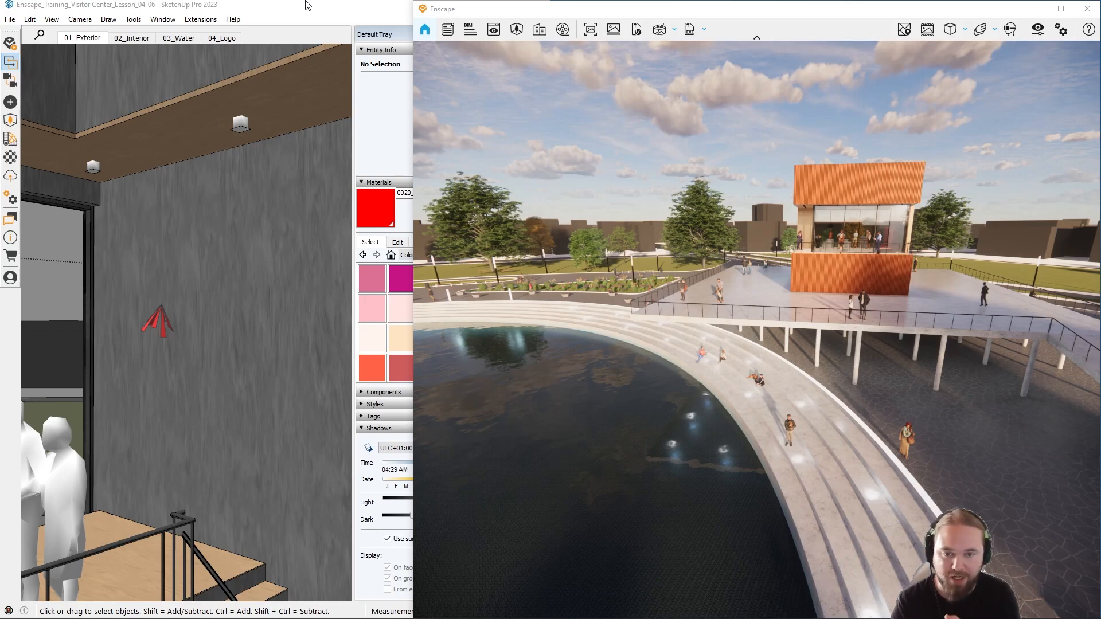
pyautogui.click(1087, 8)
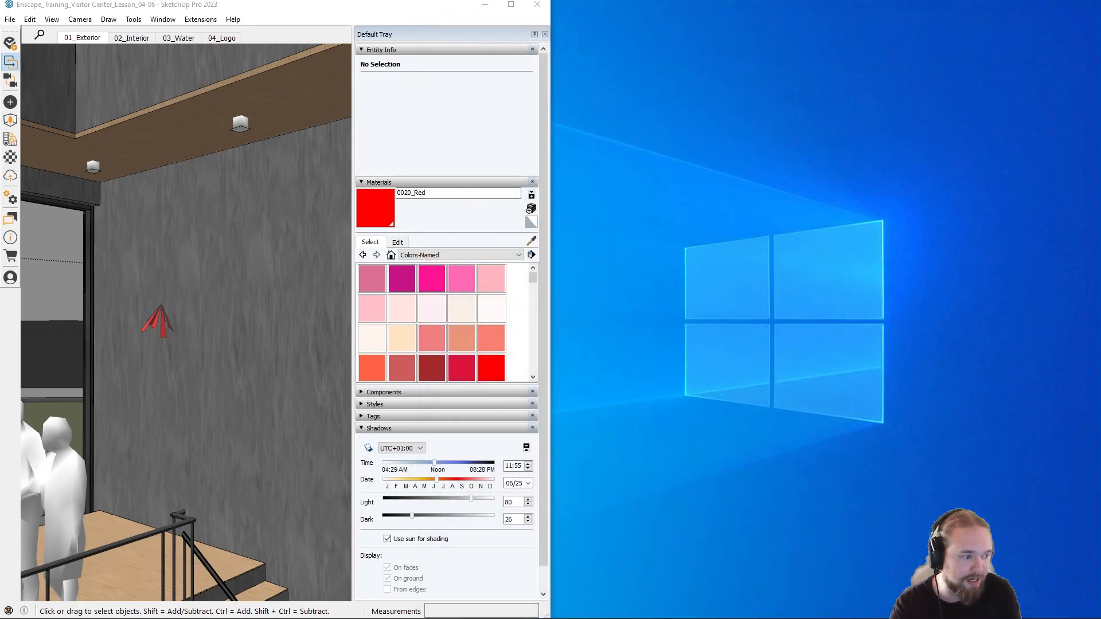
pyautogui.moveTo(645, 211); pyautogui.dragTo(685, 264)
pyautogui.click(683, 359)
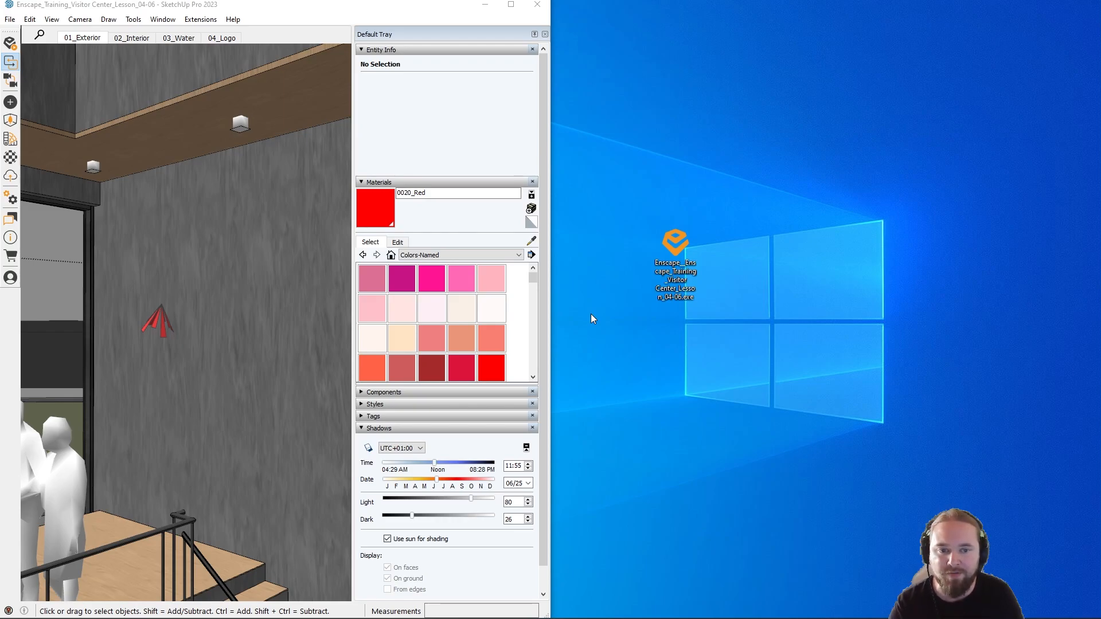
pyautogui.click(677, 278)
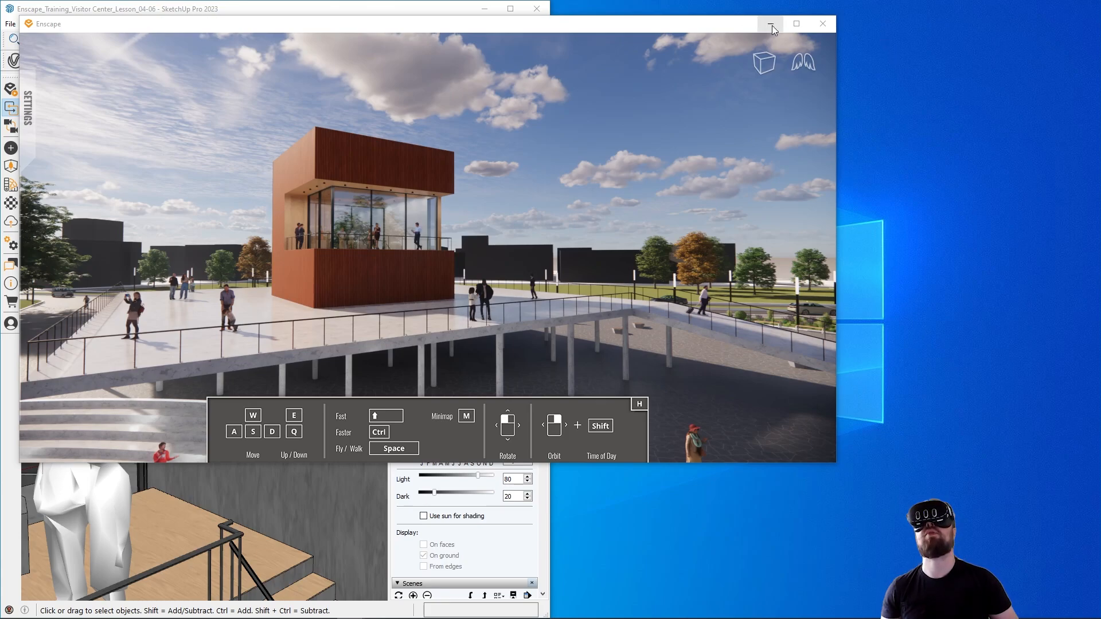
pyautogui.click(791, 25)
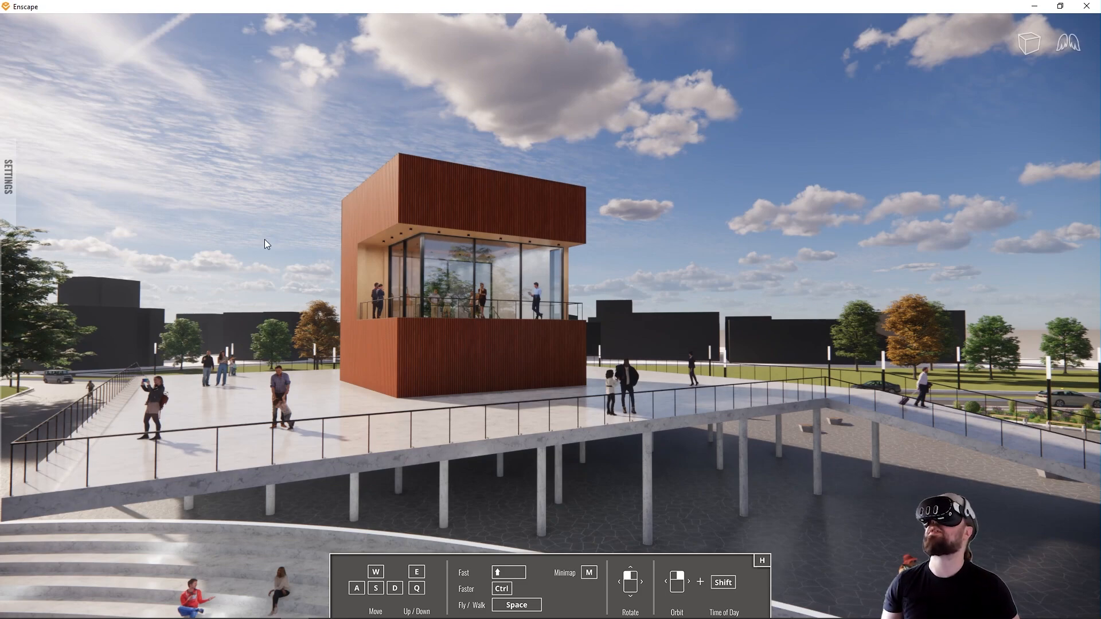
# Step: Enable Virtual Reality in the standalone's Devices settings
pyautogui.moveTo(14, 166)
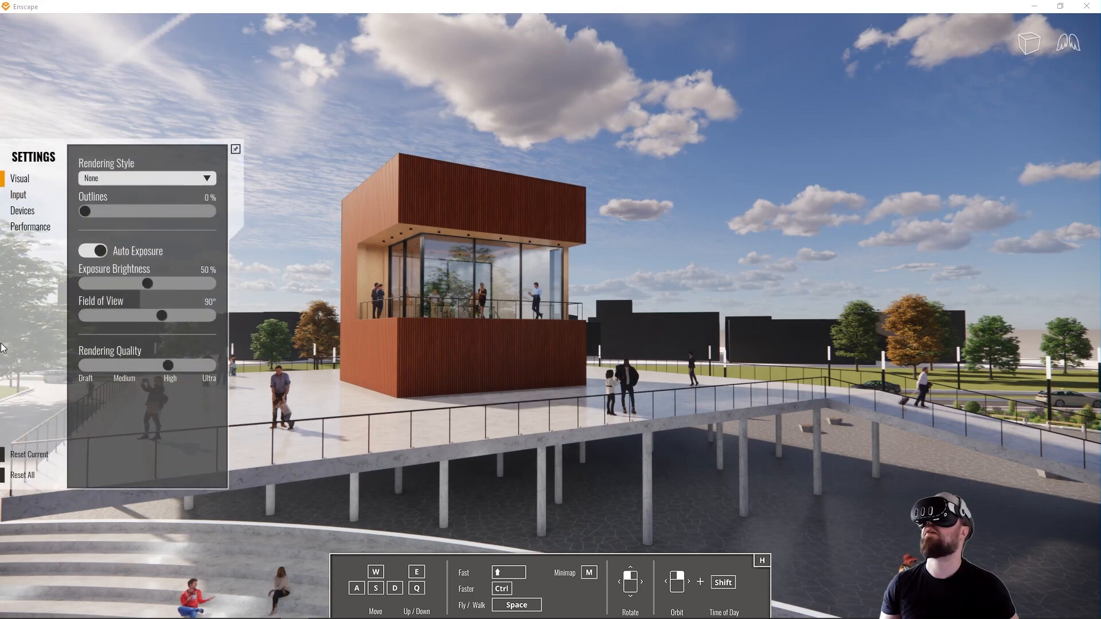
pyautogui.click(22, 211)
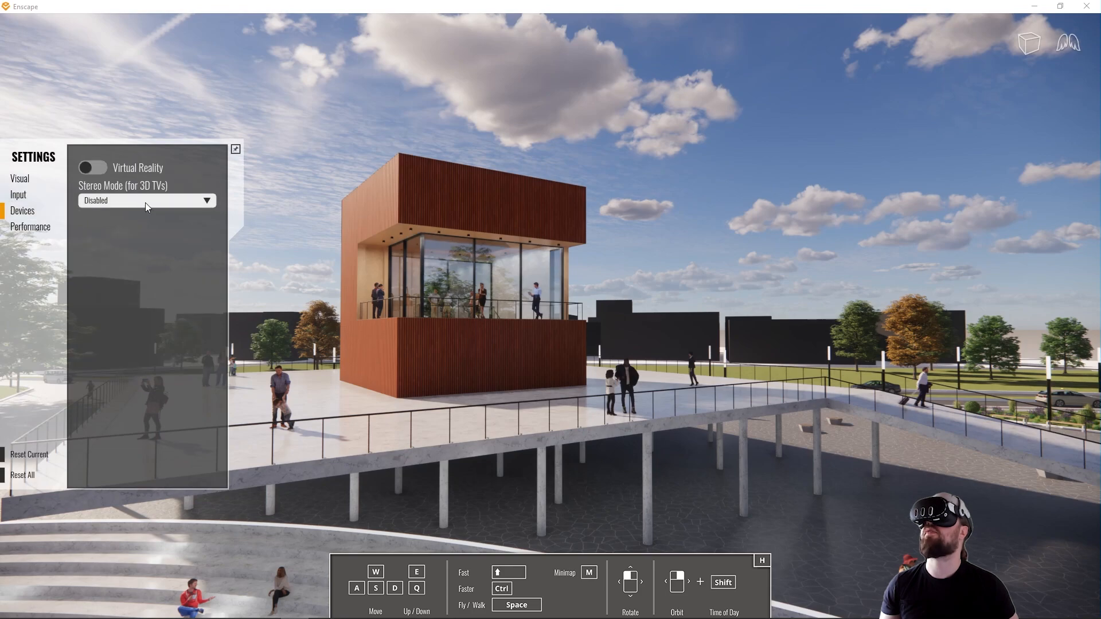
pyautogui.click(94, 167)
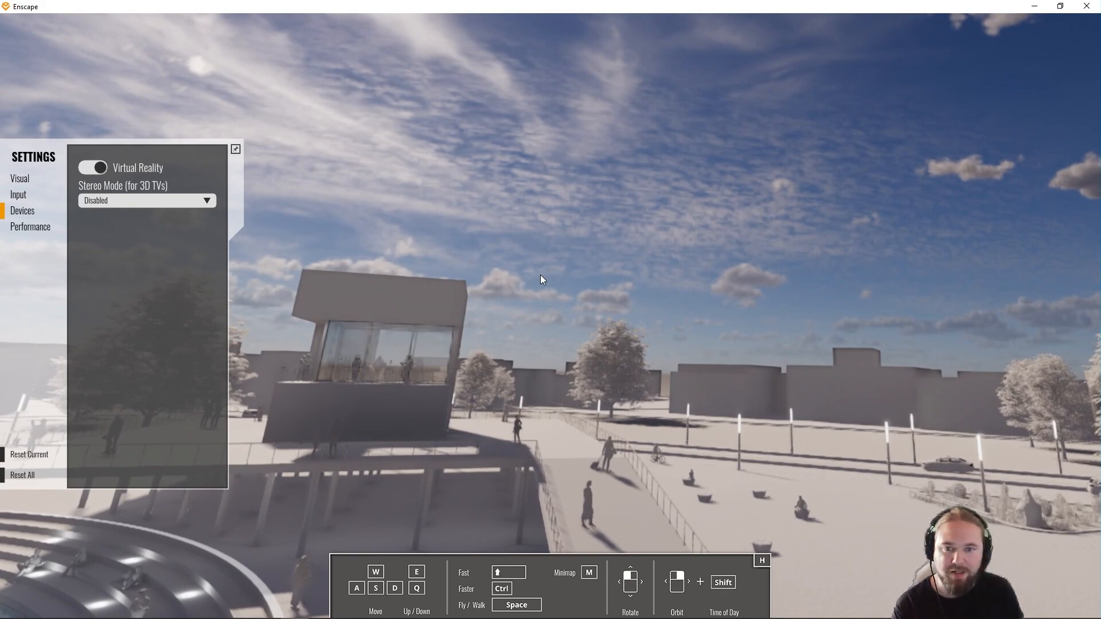
# Step: Fly through the standalone model past the ribbed facade and look around the people inside the Visitor Center
pyautogui.moveTo(439, 269); pyautogui.dragTo(441, 80)
pyautogui.press('s')
pyautogui.press('w')
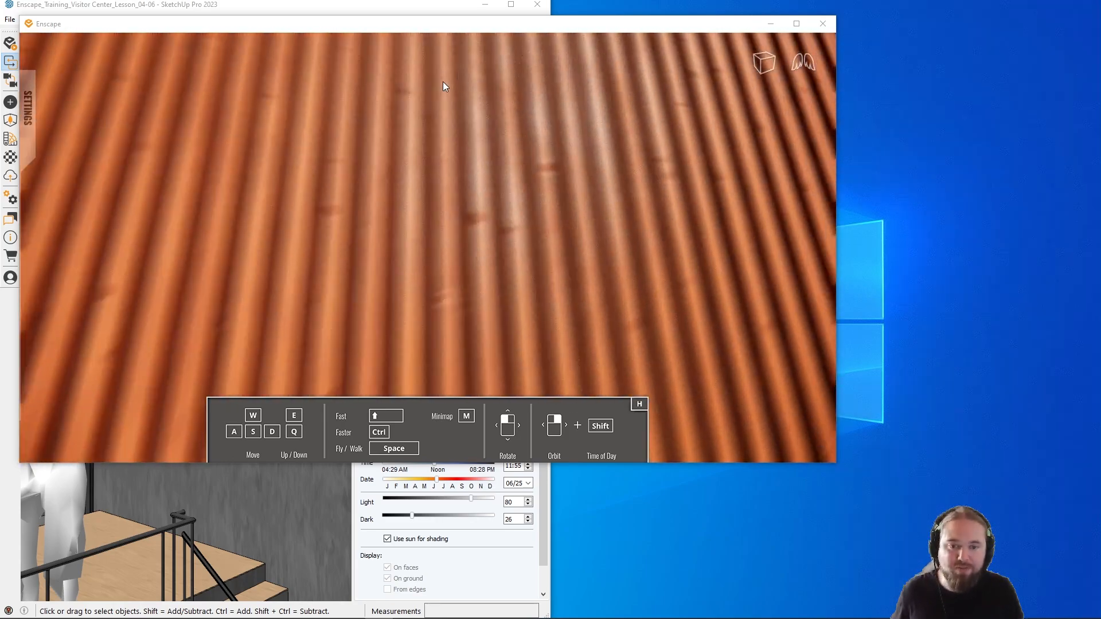
pyautogui.press('w')
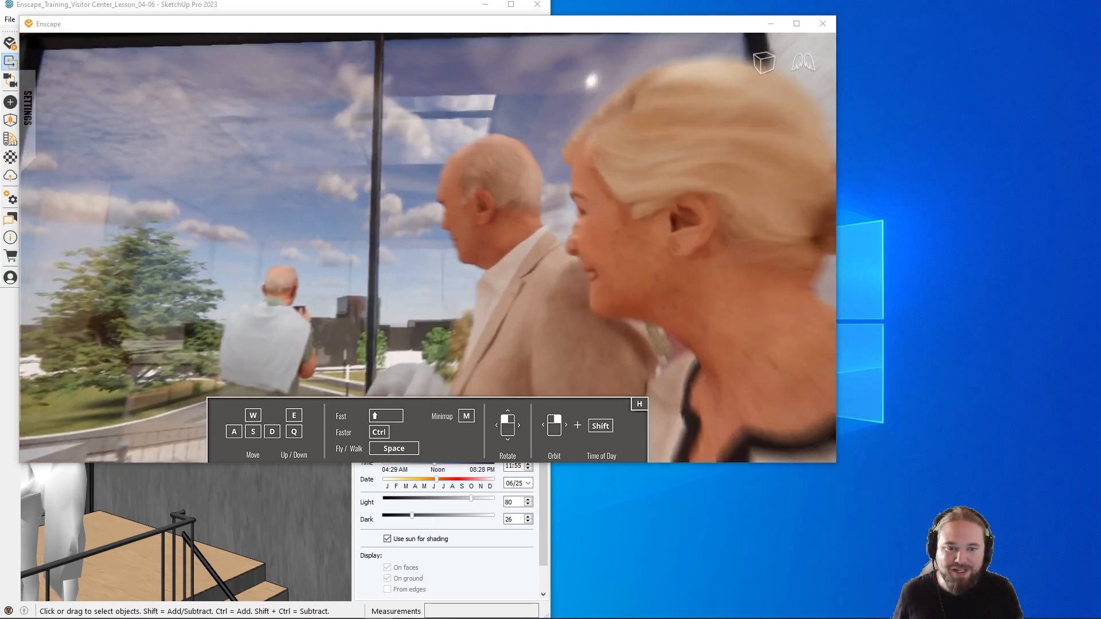
pyautogui.moveTo(427, 248); pyautogui.dragTo(1, 306)
pyautogui.press('d')
pyautogui.press('d')
pyautogui.press('d')
pyautogui.press('d')
pyautogui.press('s')
pyautogui.press('s')
pyautogui.press('d')
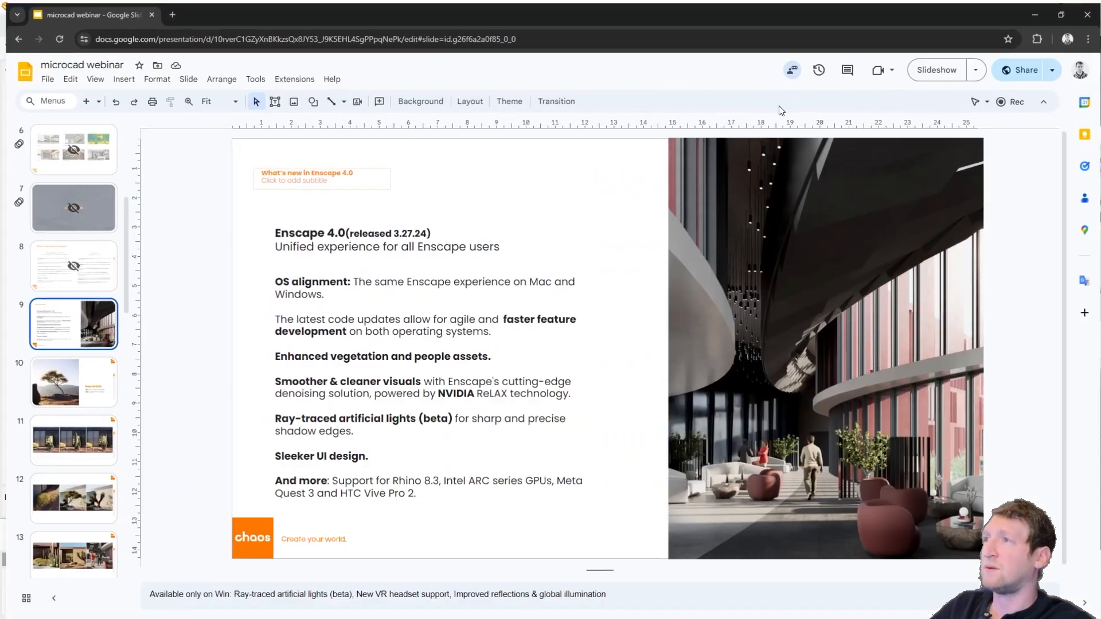
# Step: Start the slideshow of the microcad webinar presentation in Google Slides from the "What's new in Enscape 4.0" slide
pyautogui.click(946, 69)
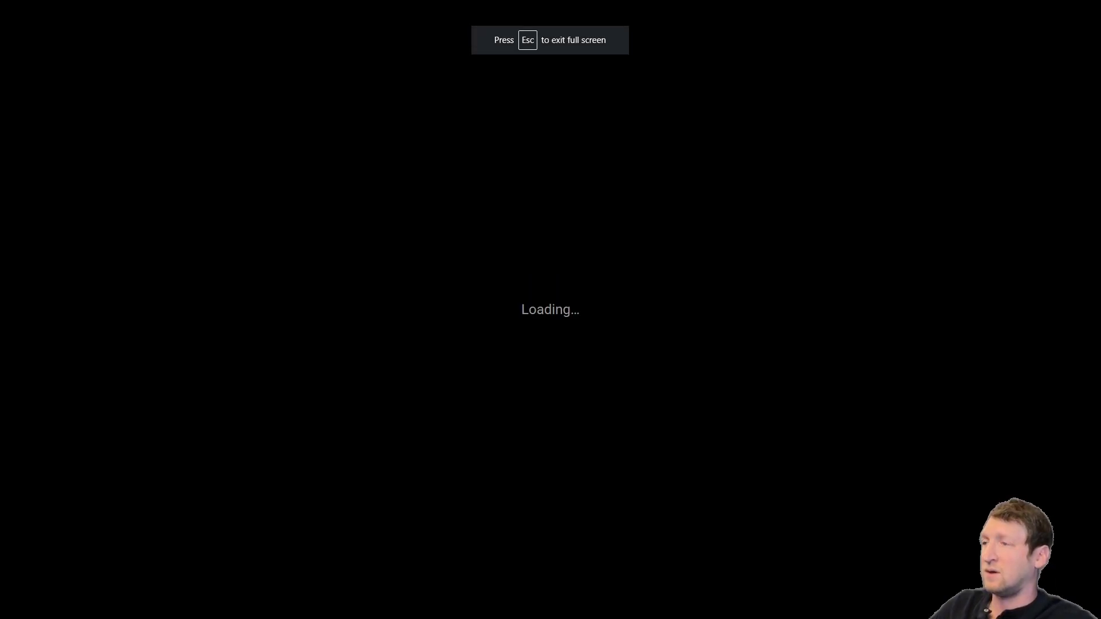
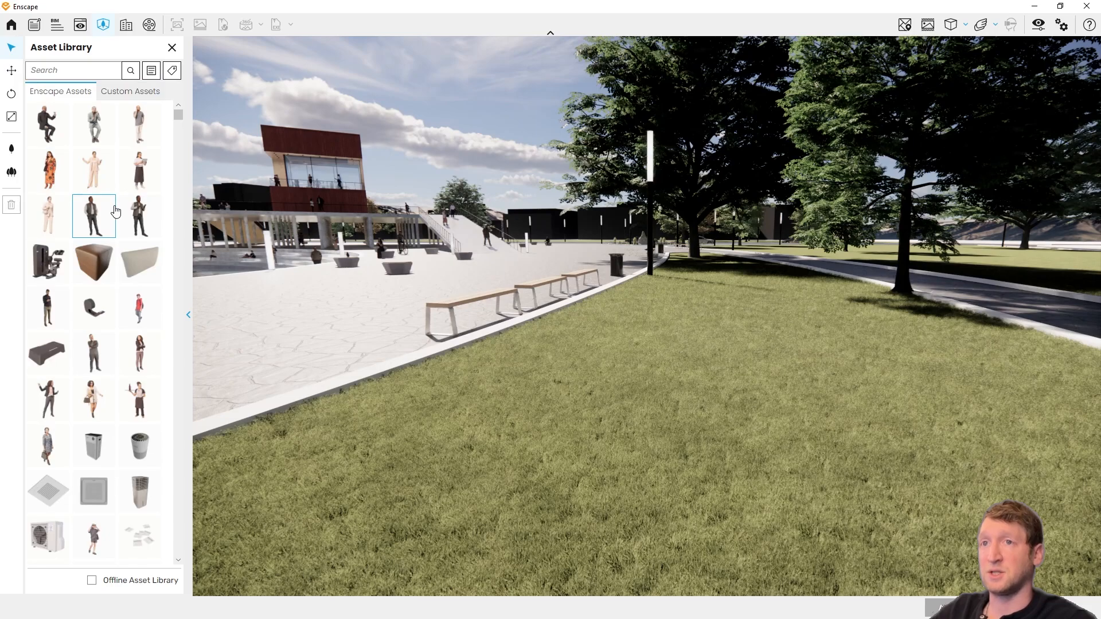
# Step: Filter the Enscape assets in the Asset Library to the Vegetation category
pyautogui.scroll(-1, 115, 211)
pyautogui.click(152, 71)
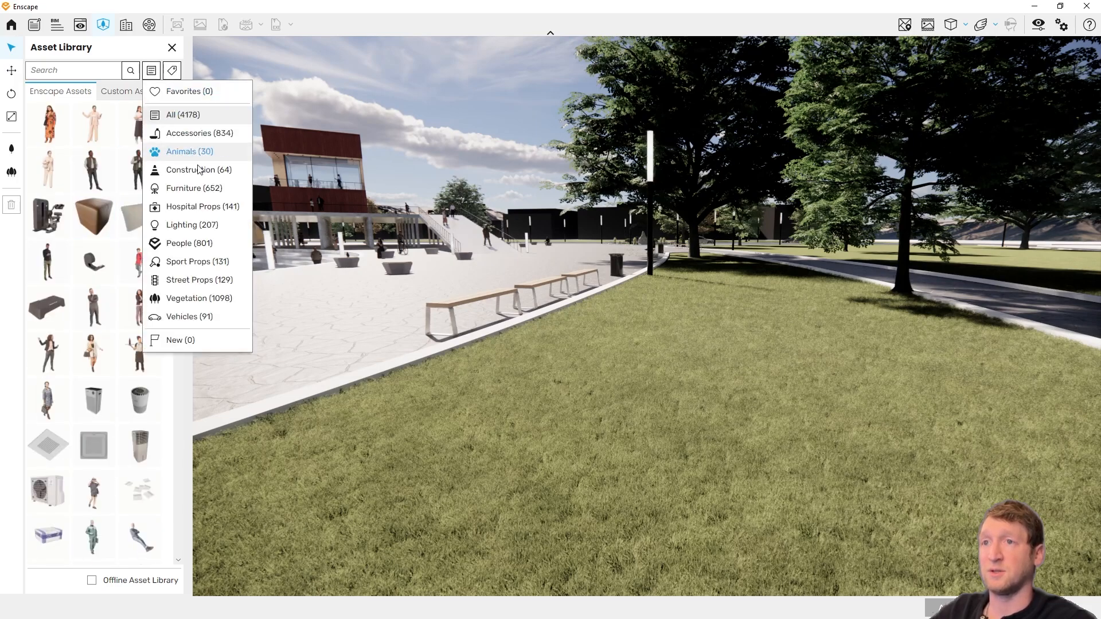
pyautogui.click(191, 296)
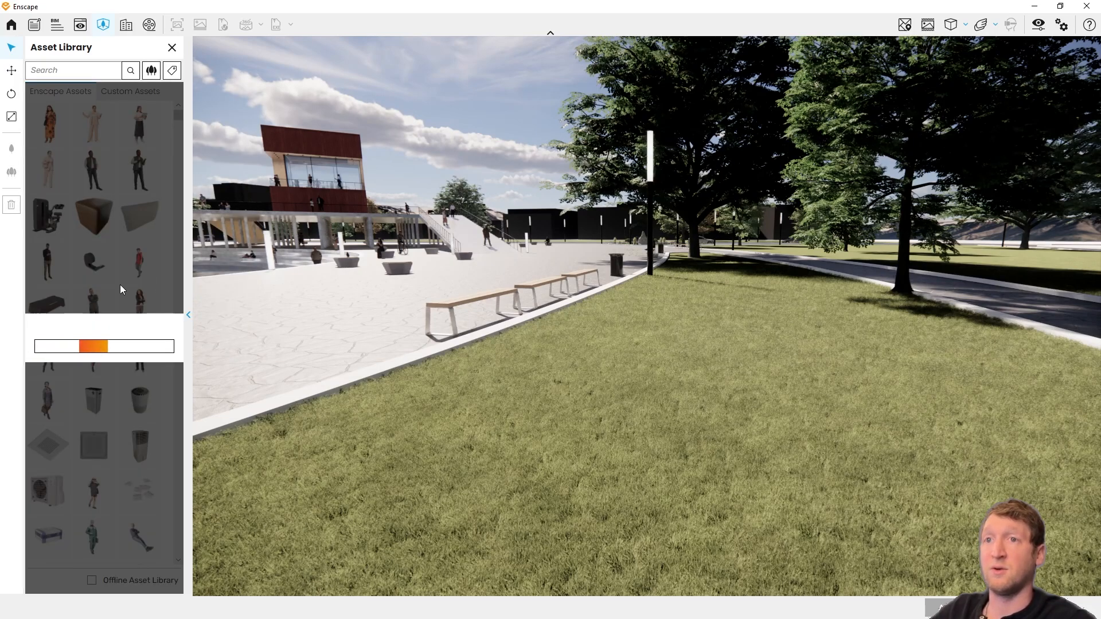
# Step: Place the second variant, Cactus 022: Organ Pipe Cactus, and a small rounded cactus on the lawn beside the plaza benches
pyautogui.scroll(-15, 123, 289)
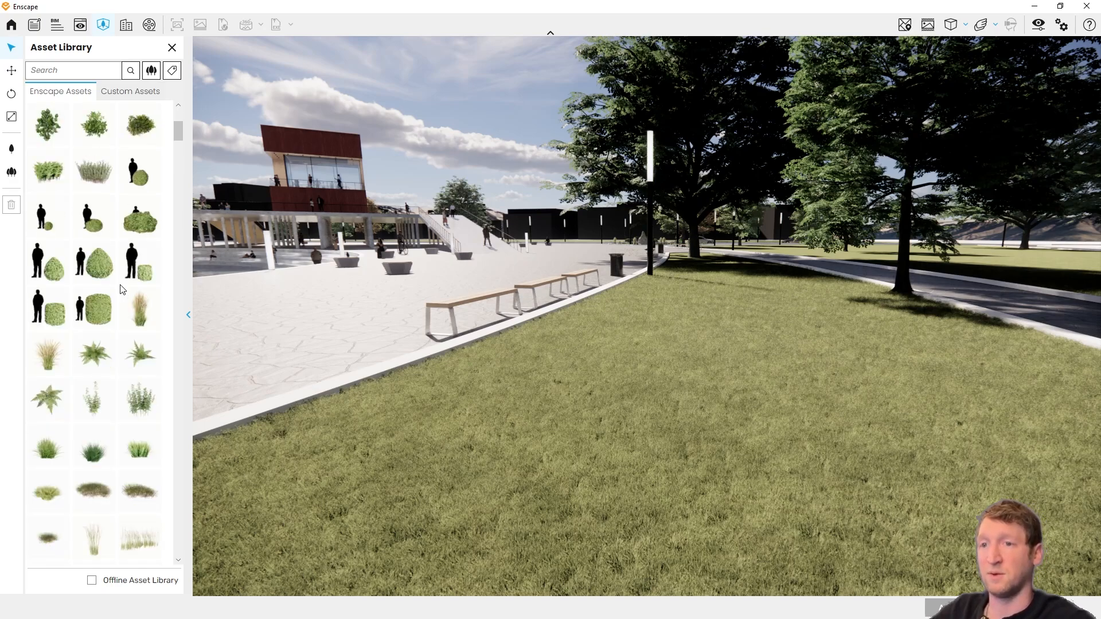
pyautogui.scroll(-5, 123, 289)
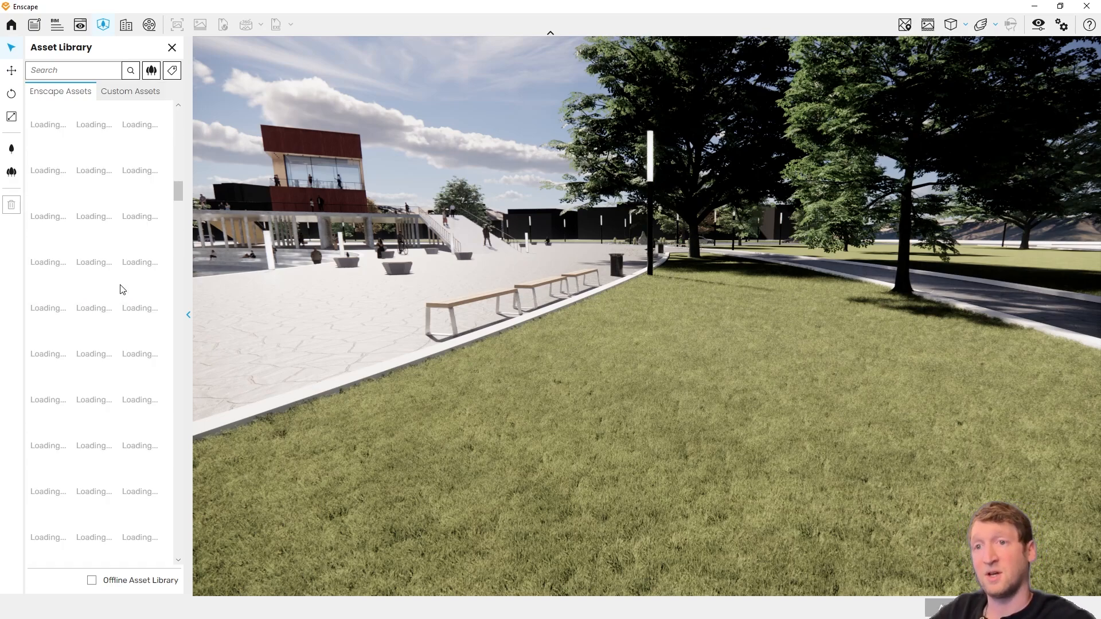
pyautogui.scroll(-3, 122, 289)
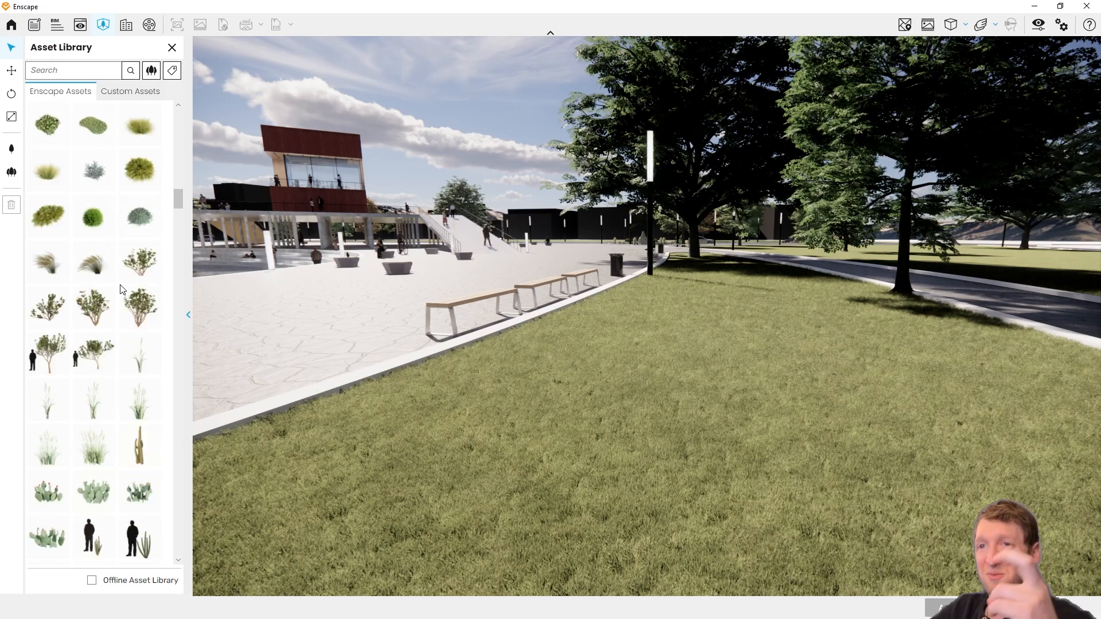
pyautogui.scroll(-1, 122, 289)
pyautogui.scroll(-3, 123, 289)
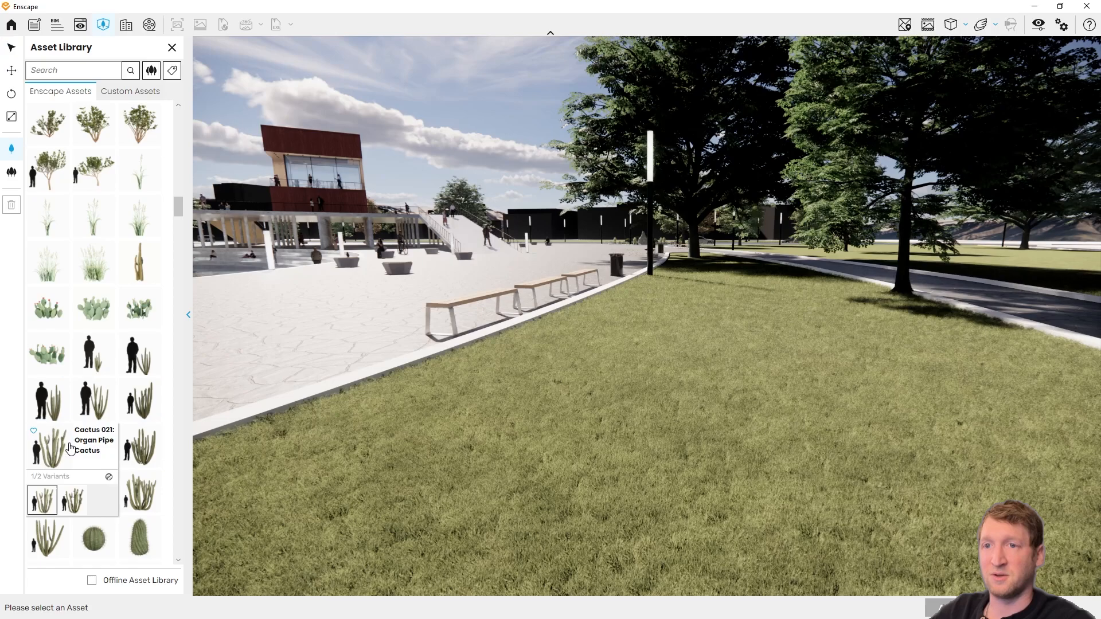
pyautogui.click(72, 500)
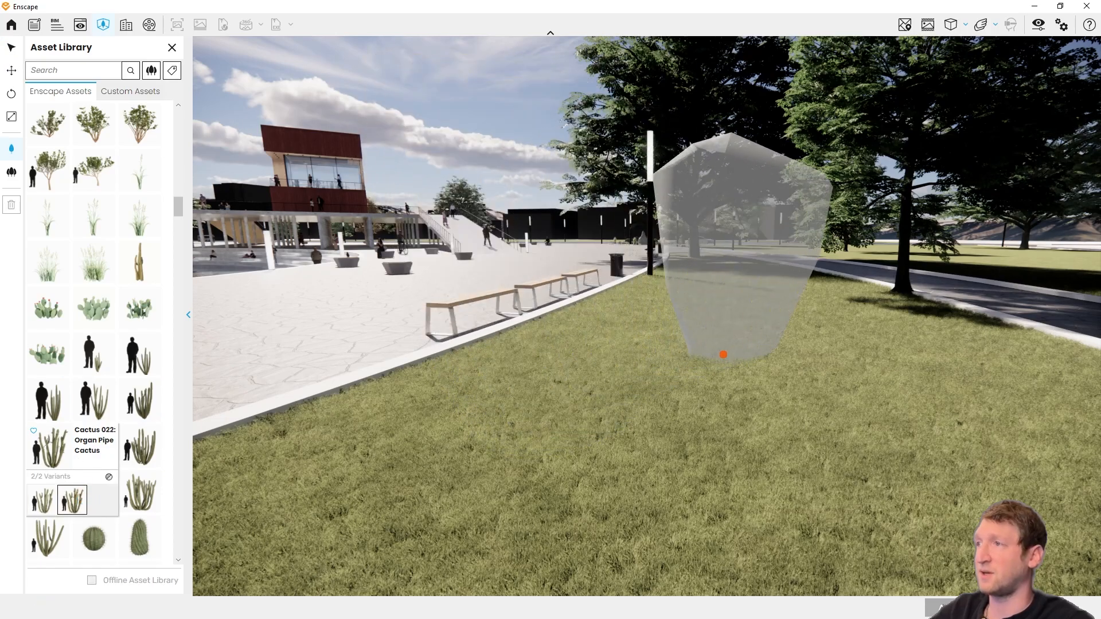
pyautogui.click(722, 356)
pyautogui.press('Escape')
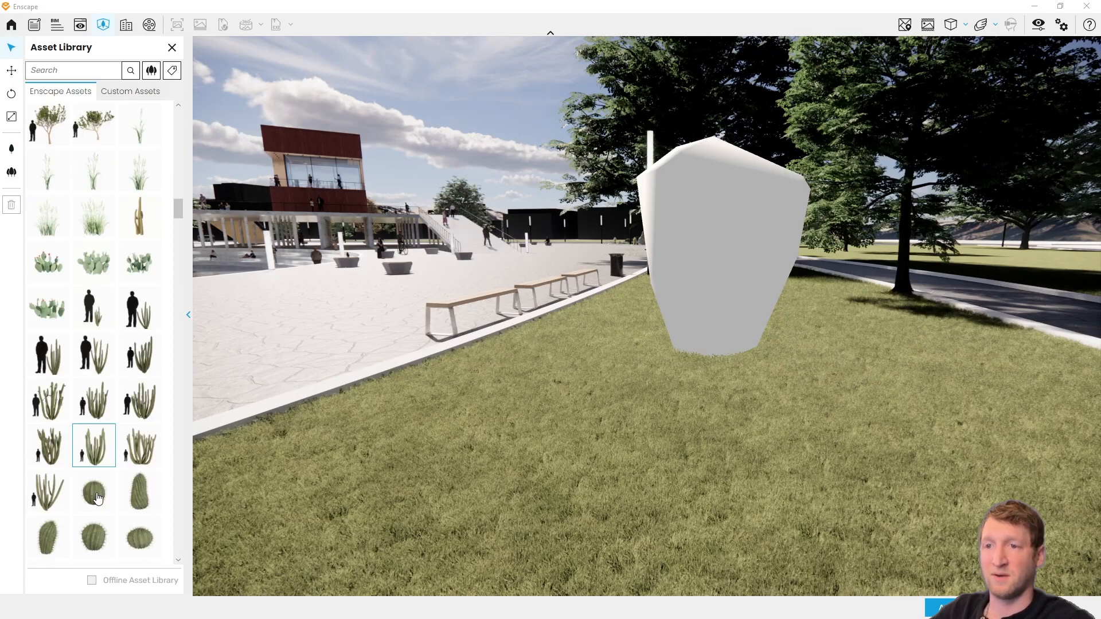
pyautogui.scroll(-3, 97, 499)
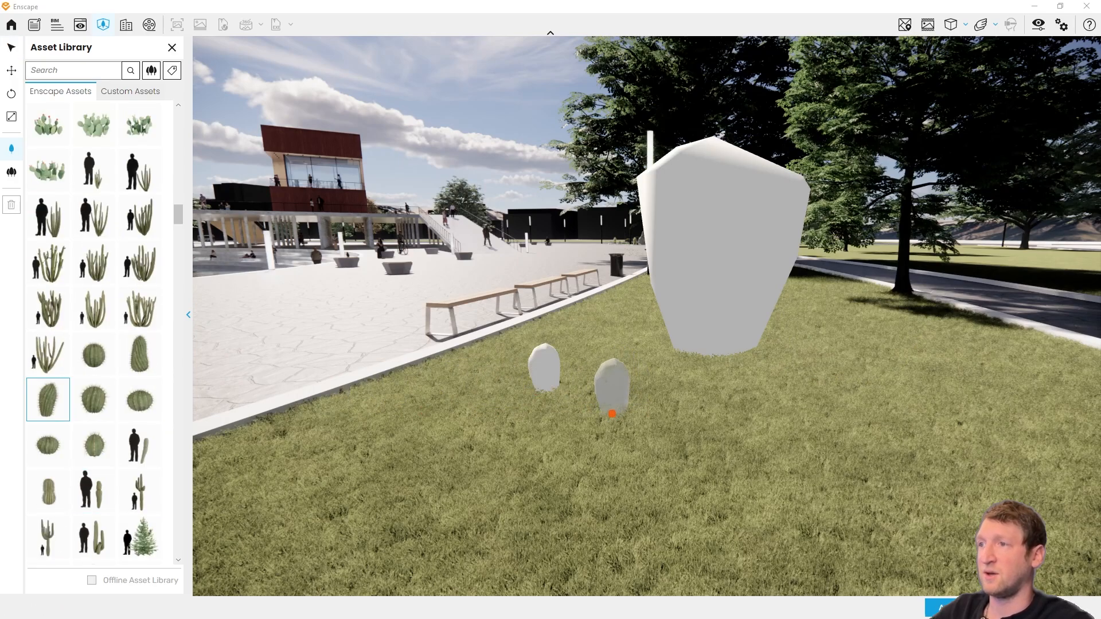
# Step: Place the second Umbrella Thorn variant, Evergreen Tree 094, on the lawn beside the footpath
pyautogui.scroll(-10, 80, 505)
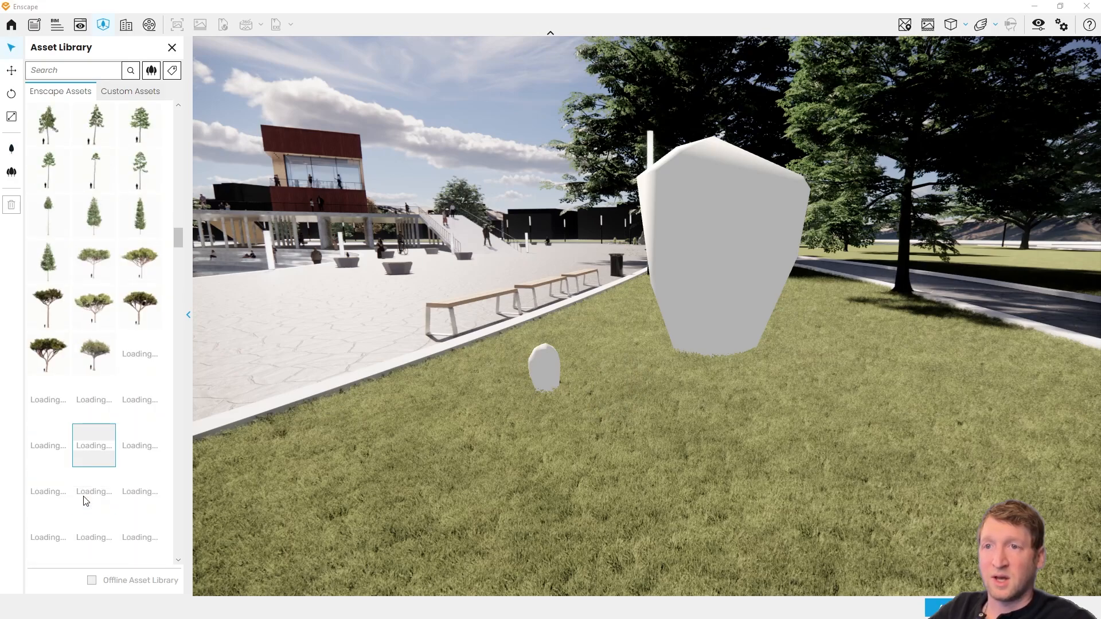
pyautogui.scroll(-12, 90, 486)
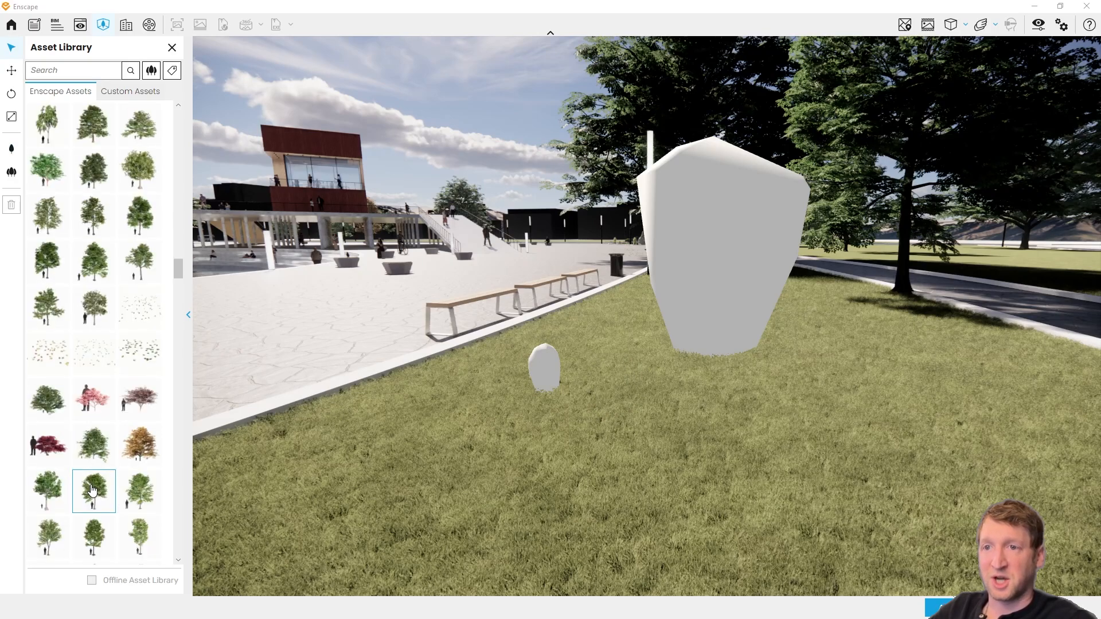
pyautogui.scroll(-10, 91, 489)
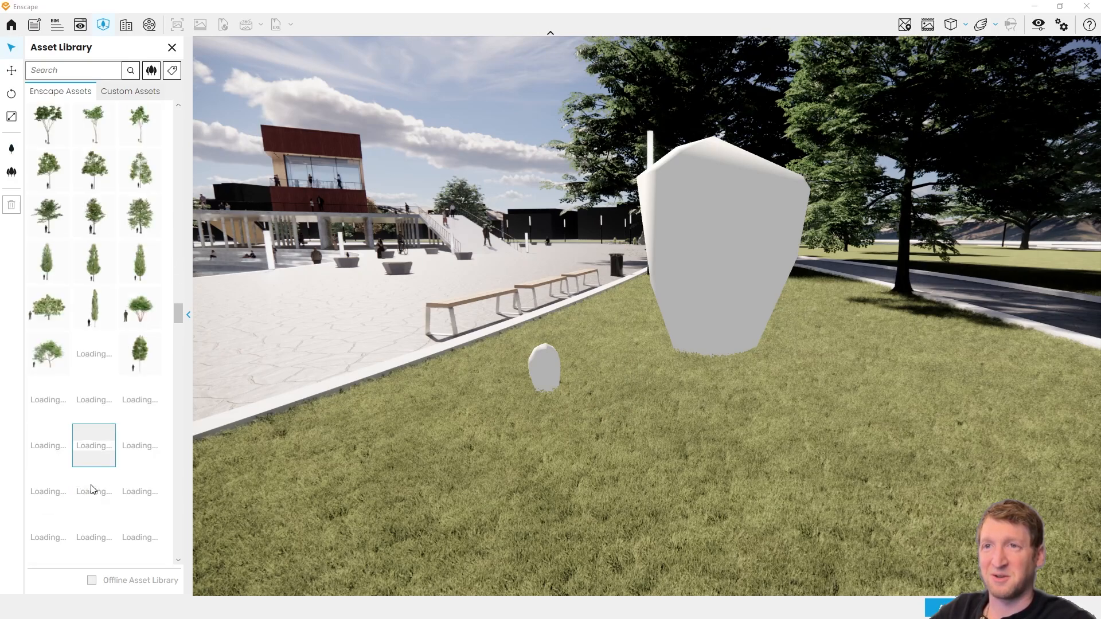
pyautogui.scroll(-15, 91, 490)
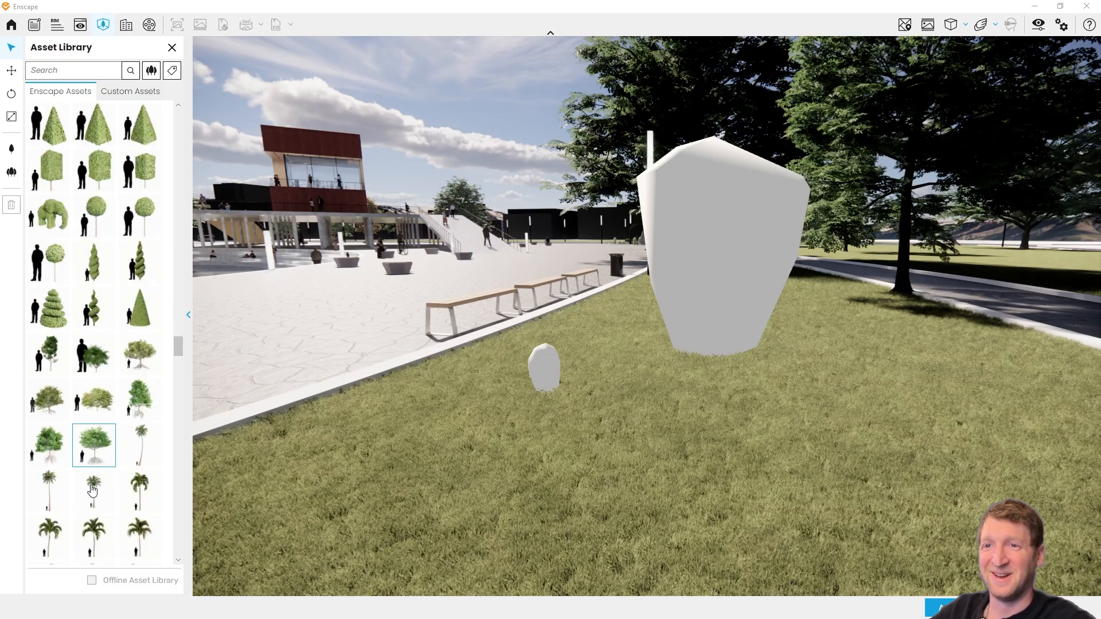
pyautogui.scroll(-2, 92, 489)
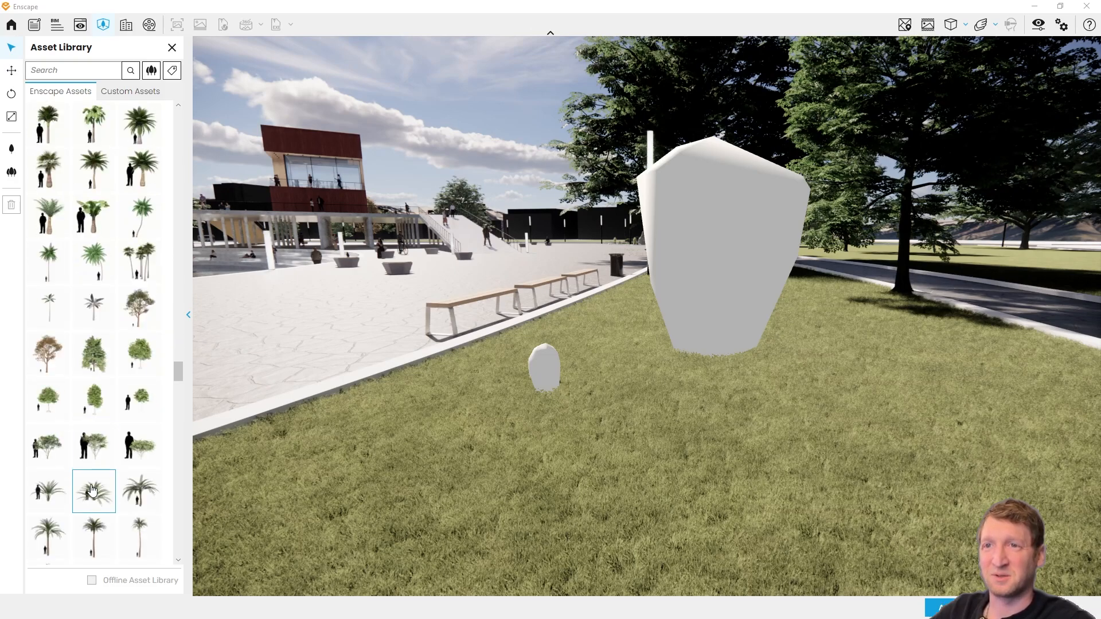
pyautogui.scroll(-10, 92, 489)
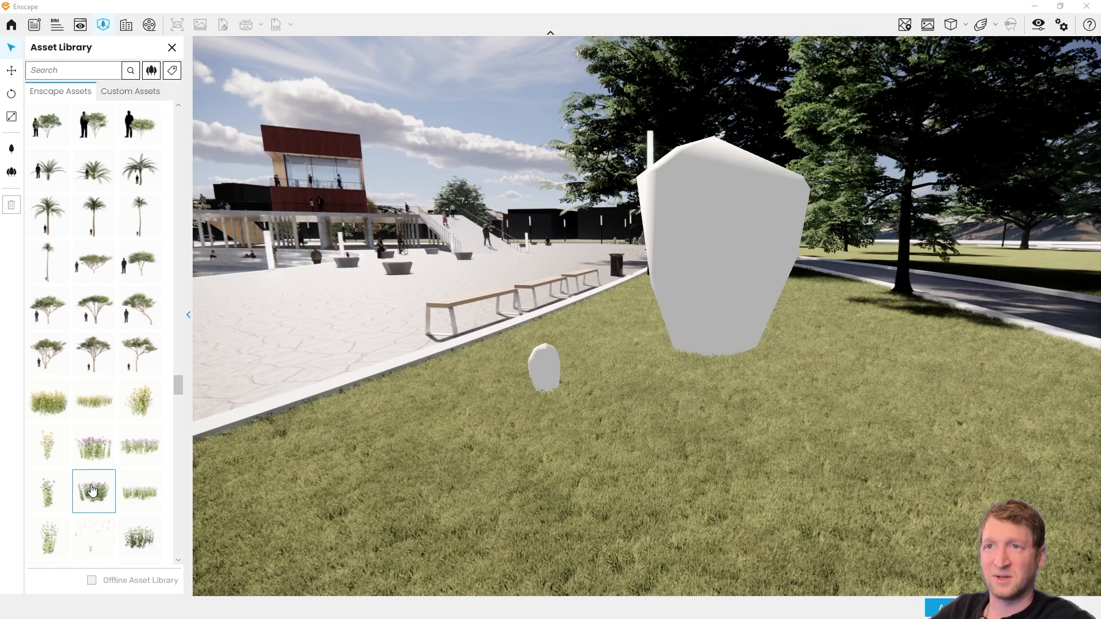
pyautogui.scroll(2, 92, 490)
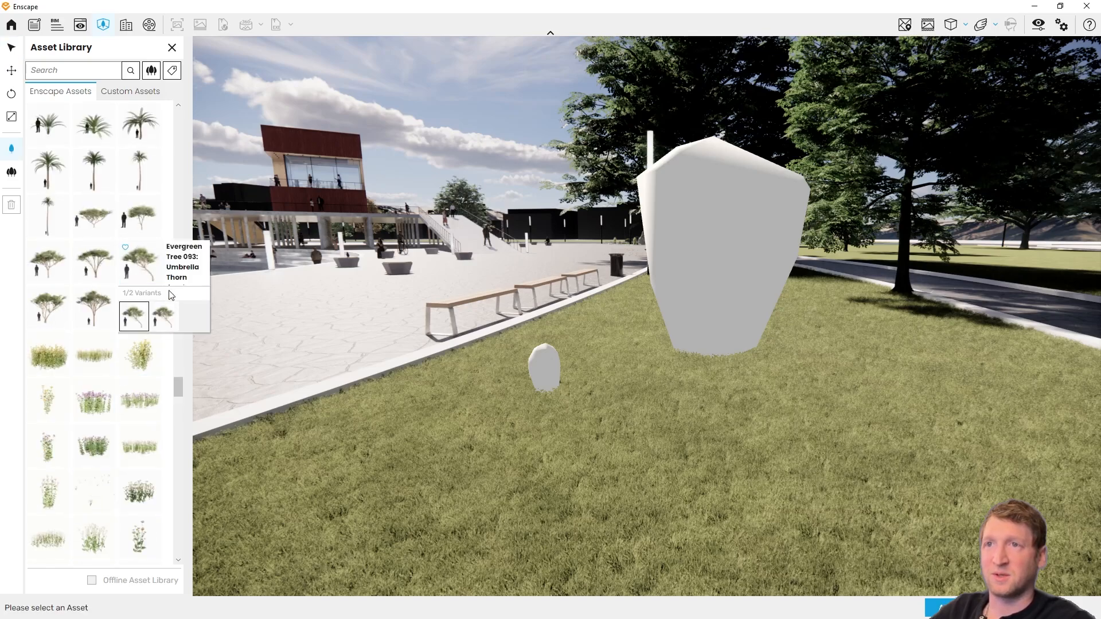
pyautogui.click(172, 324)
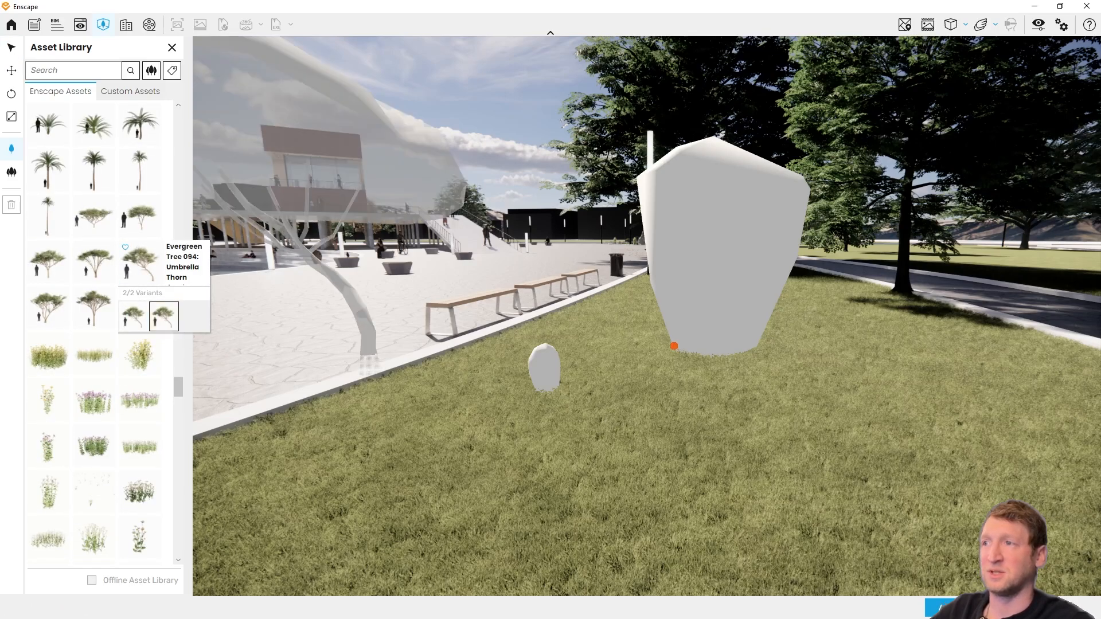
pyautogui.click(1008, 344)
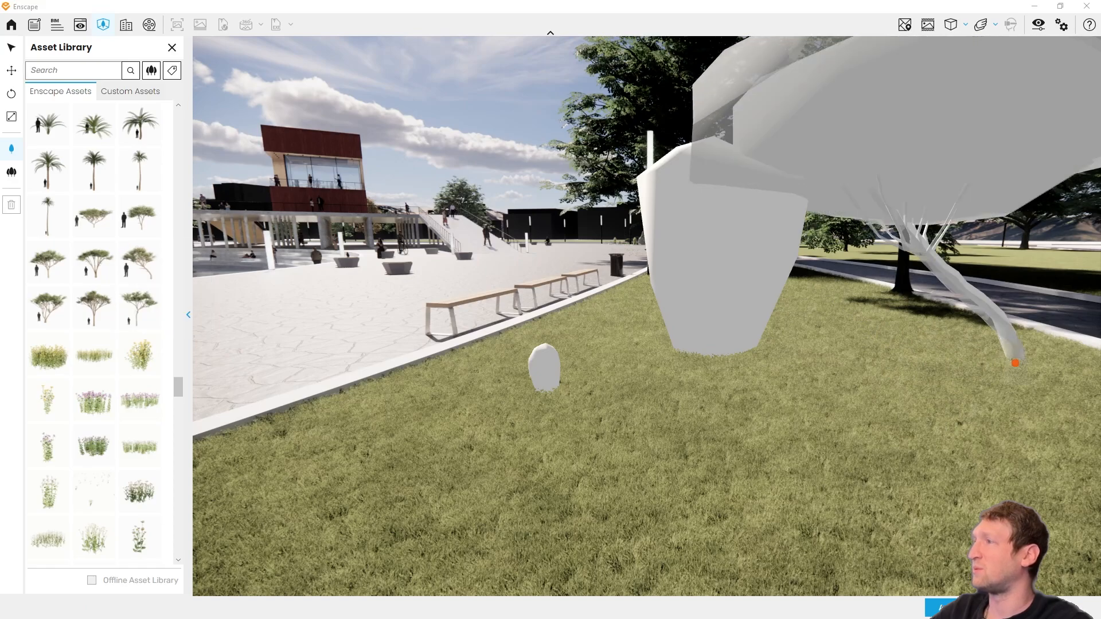
# Step: Place a Joshua tree from the end of the vegetation assets in front of the cacti and apply the placed assets
pyautogui.scroll(-2, 72, 515)
pyautogui.scroll(-10, 92, 499)
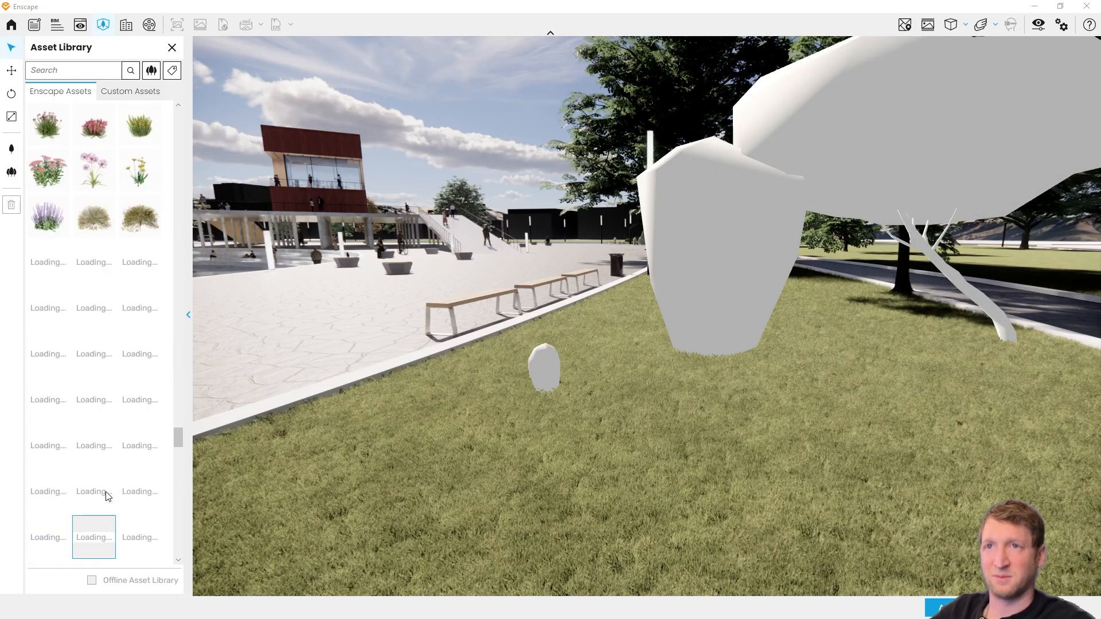
pyautogui.scroll(-10, 108, 496)
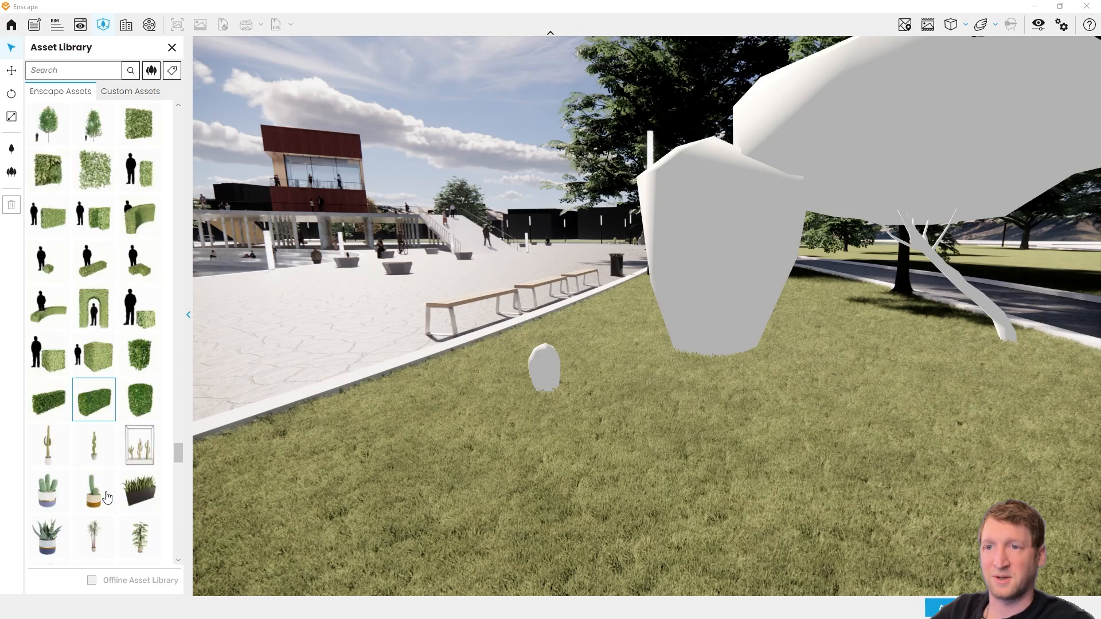
pyautogui.scroll(-10, 107, 496)
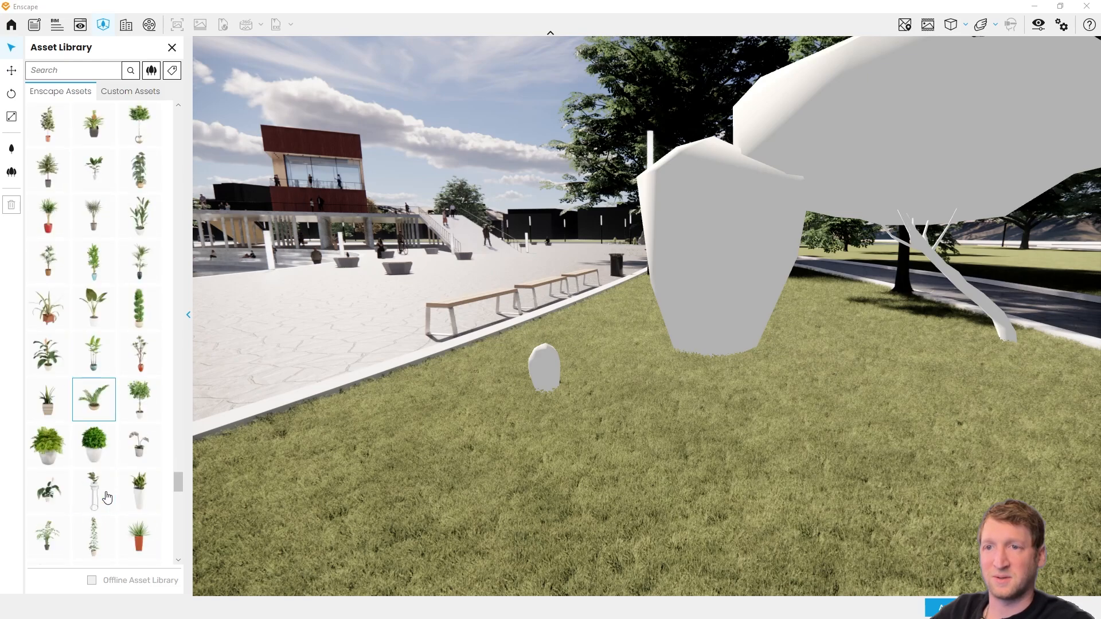
pyautogui.scroll(-10, 107, 496)
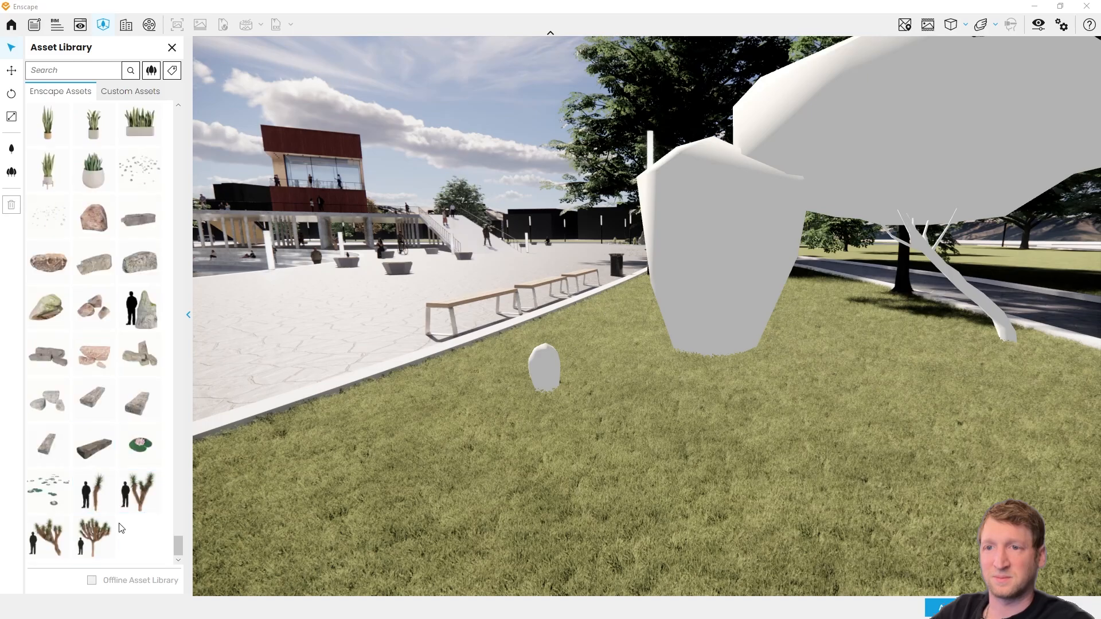
pyautogui.scroll(-8, 498, 440)
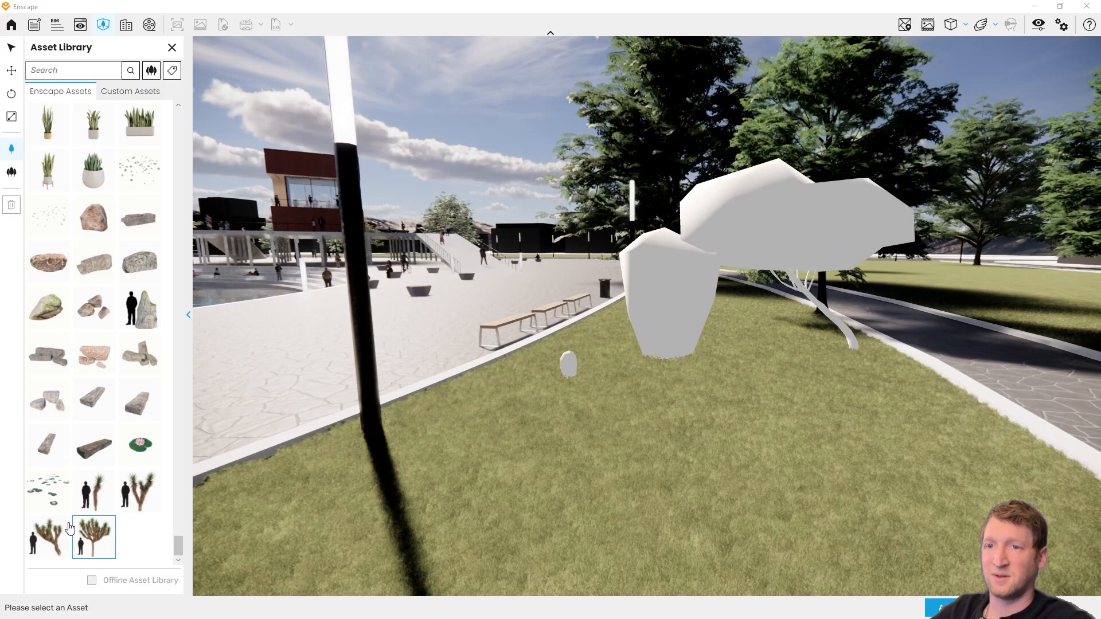
pyautogui.click(48, 537)
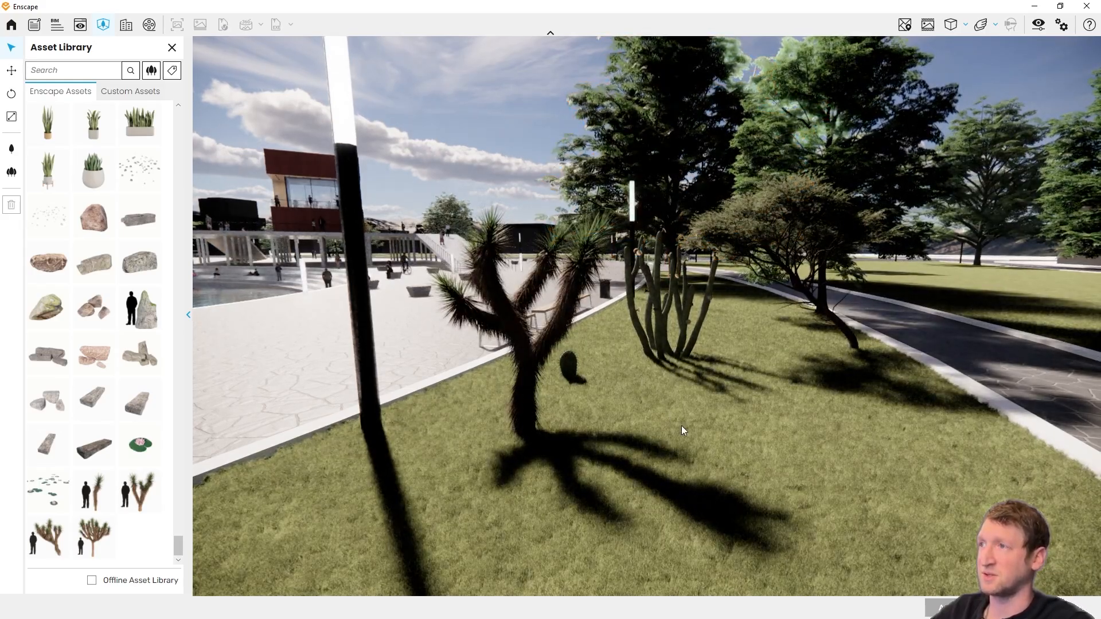
# Step: Examine the placed Joshua tree, cacti and Umbrella Thorn on the lawn up close and from several sides
pyautogui.moveTo(682, 426); pyautogui.dragTo(26, 376, button='right')
pyautogui.press('w')
pyautogui.press('s')
pyautogui.press('s')
pyautogui.moveTo(574, 344); pyautogui.dragTo(729, 372)
pyautogui.press('w')
pyautogui.press('w')
pyautogui.moveTo(551, 424); pyautogui.dragTo(615, 453)
pyautogui.press('s')
pyautogui.moveTo(615, 453); pyautogui.dragTo(499, 430, button='right')
pyautogui.press('w')
pyautogui.moveTo(640, 430); pyautogui.dragTo(476, 430, button='right')
pyautogui.press('s')
pyautogui.moveTo(631, 402); pyautogui.dragTo(517, 399)
pyautogui.press('w')
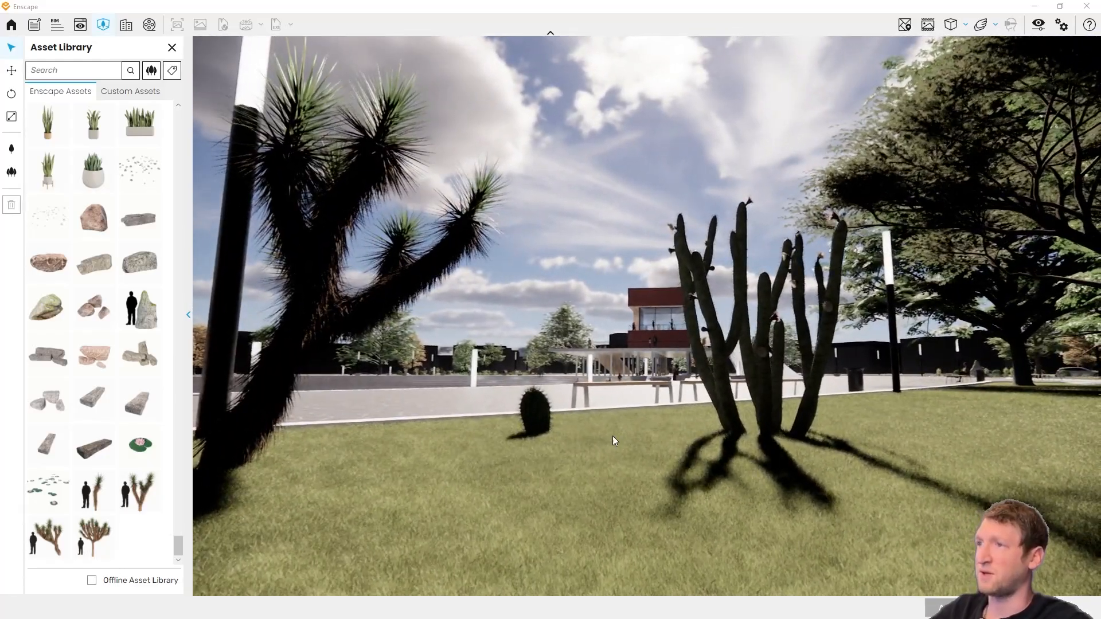
pyautogui.moveTo(608, 438); pyautogui.dragTo(642, 452, button='right')
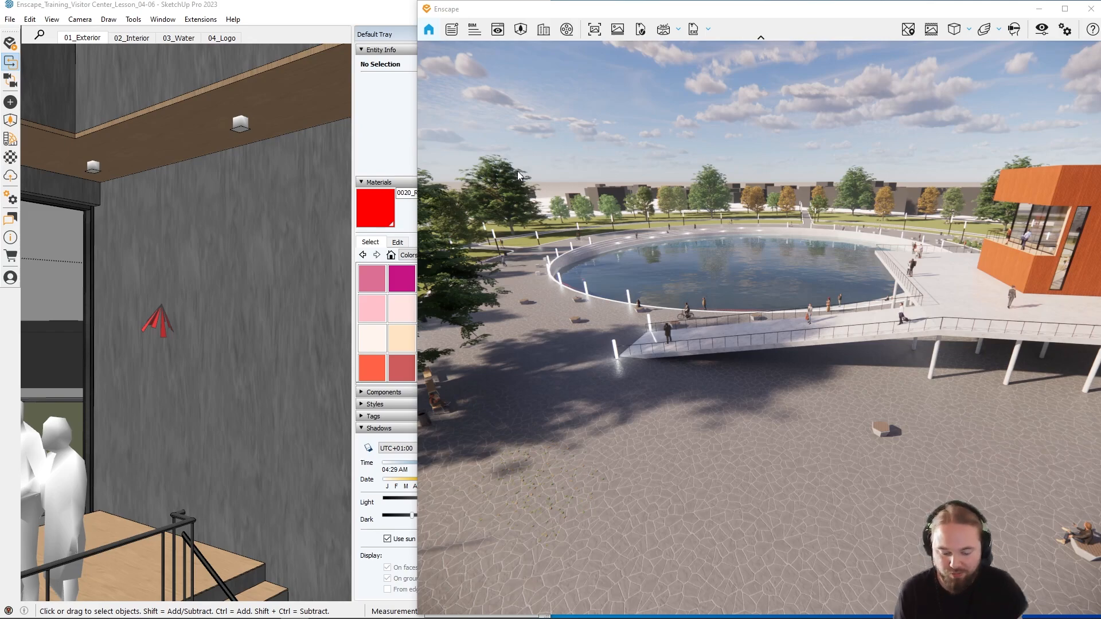
# Step: Fly over the stone plaza near the round pool and view the surrounding trees and sky
pyautogui.moveTo(523, 180)
pyautogui.mouseDown()
pyautogui.moveTo(580, 204)
pyautogui.moveTo(522, 171)
pyautogui.mouseUp()
pyautogui.press('w')
pyautogui.press('w')
pyautogui.press('w')
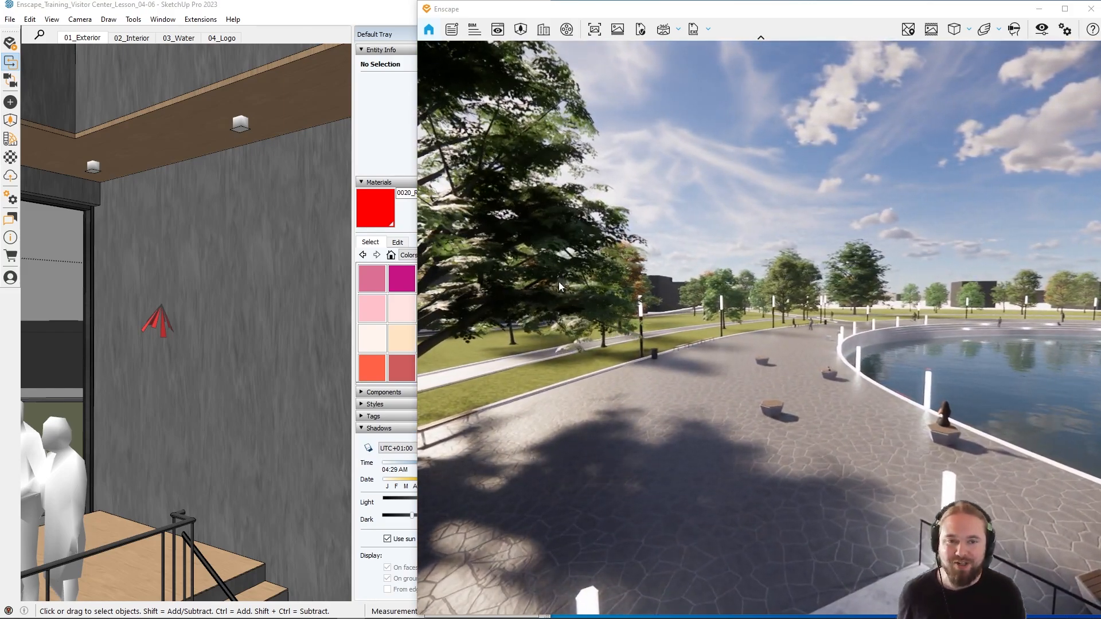
pyautogui.press('s')
pyautogui.press('s')
pyautogui.press('q')
pyautogui.press('i')
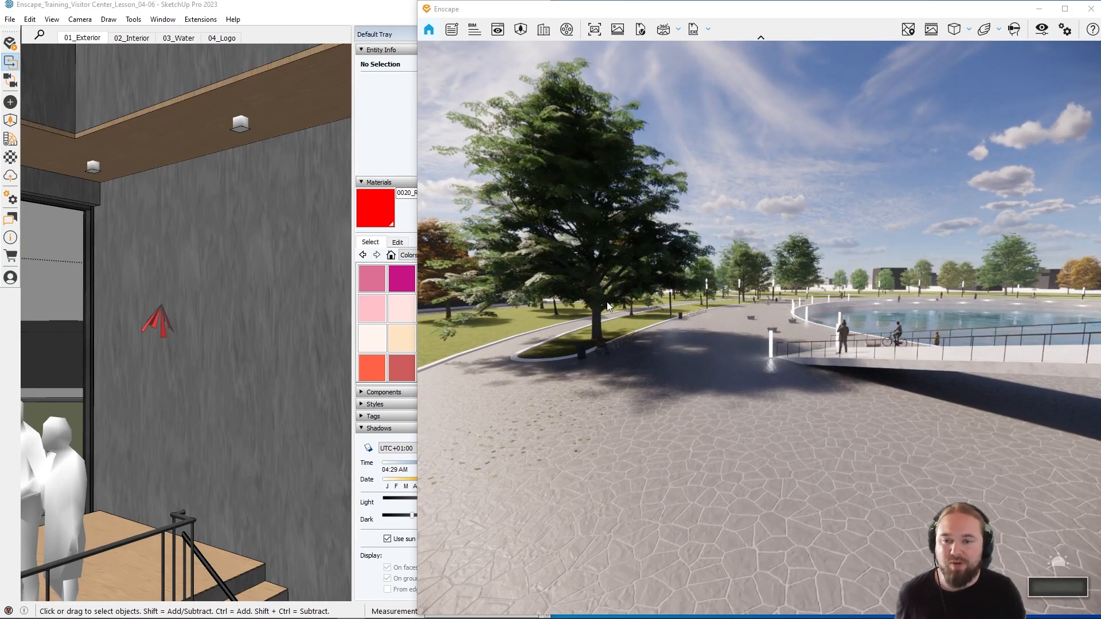
# Step: Examine the large tree beside the plaza and its shadow on the stone paving at different daylight times
pyautogui.keyDown('shift'); pyautogui.moveTo(586, 309); pyautogui.dragTo(559, 318, button='right'); pyautogui.keyUp('shift')
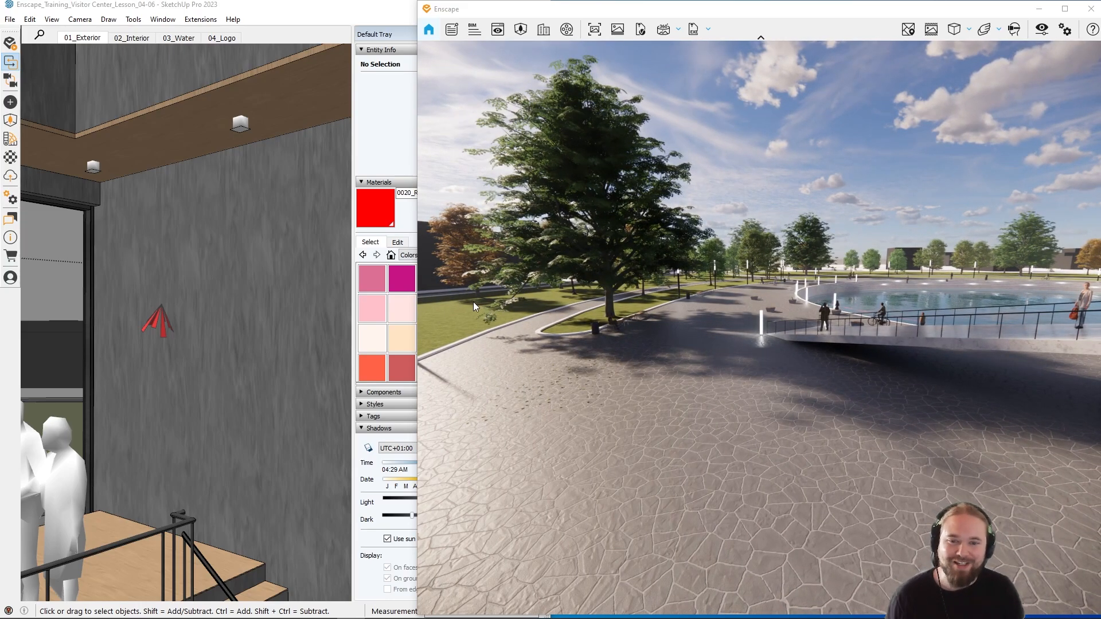
pyautogui.moveTo(601, 308); pyautogui.dragTo(602, 318)
pyautogui.press('w')
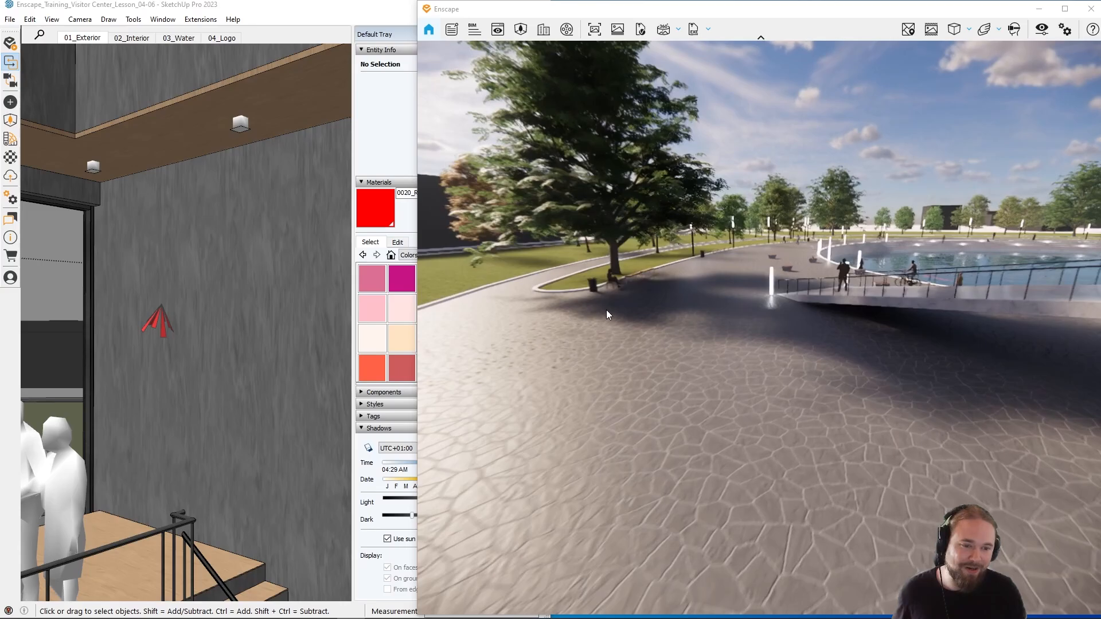
pyautogui.keyDown('shift'); pyautogui.moveTo(606, 310); pyautogui.dragTo(618, 310, button='right'); pyautogui.keyUp('shift')
pyautogui.press('w')
pyautogui.moveTo(606, 310); pyautogui.dragTo(585, 309)
pyautogui.keyDown('shift'); pyautogui.moveTo(585, 310); pyautogui.dragTo(516, 309, button='right'); pyautogui.keyUp('shift')
pyautogui.press('s')
pyautogui.press('w')
pyautogui.press('w')
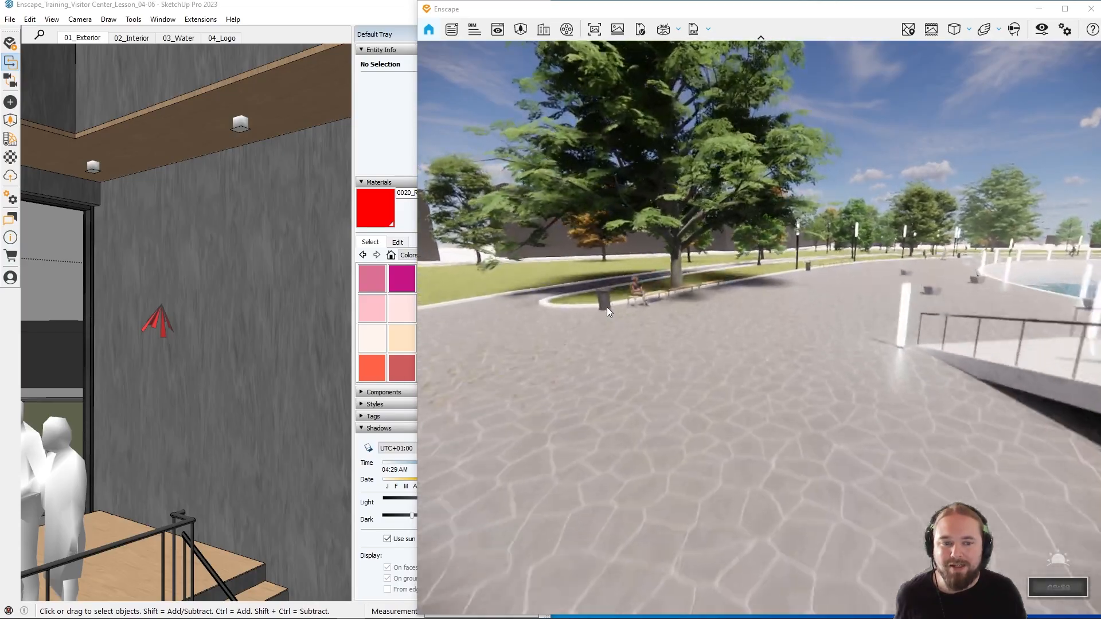
pyautogui.keyDown('shift'); pyautogui.moveTo(657, 313); pyautogui.dragTo(749, 301, button='right'); pyautogui.keyUp('shift')
# Step: Change the time of day to night, about 23:28, and view the illuminated Visitor Center and pool
pyautogui.scroll(-3, 697, 301)
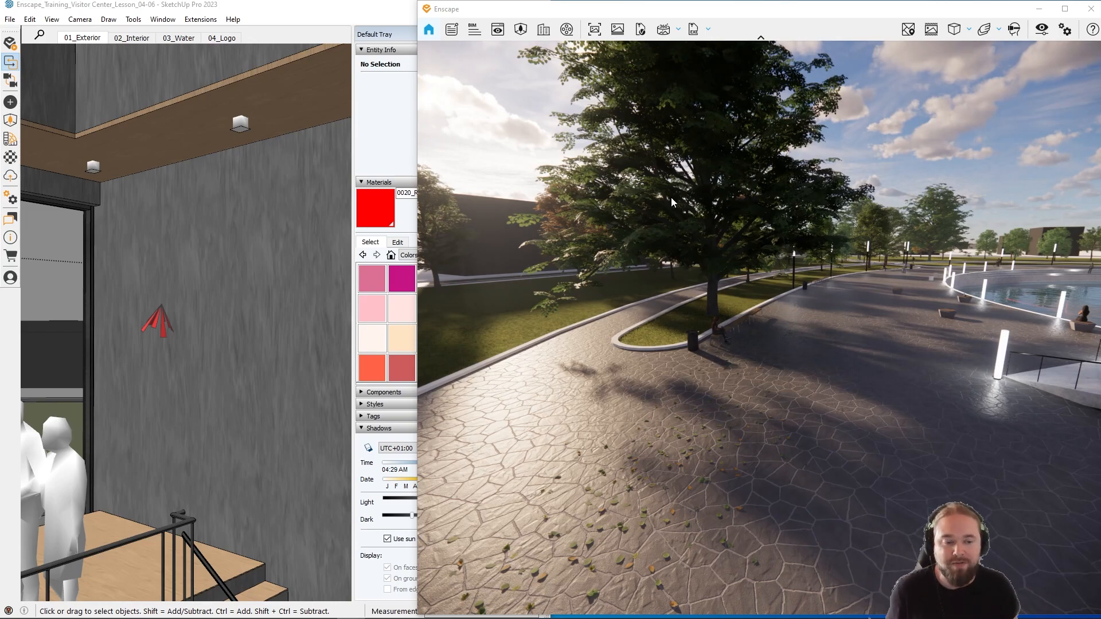
pyautogui.moveTo(738, 229); pyautogui.dragTo(710, 246)
pyautogui.keyDown('shift'); pyautogui.moveTo(711, 247); pyautogui.dragTo(744, 263, button='right'); pyautogui.keyUp('shift')
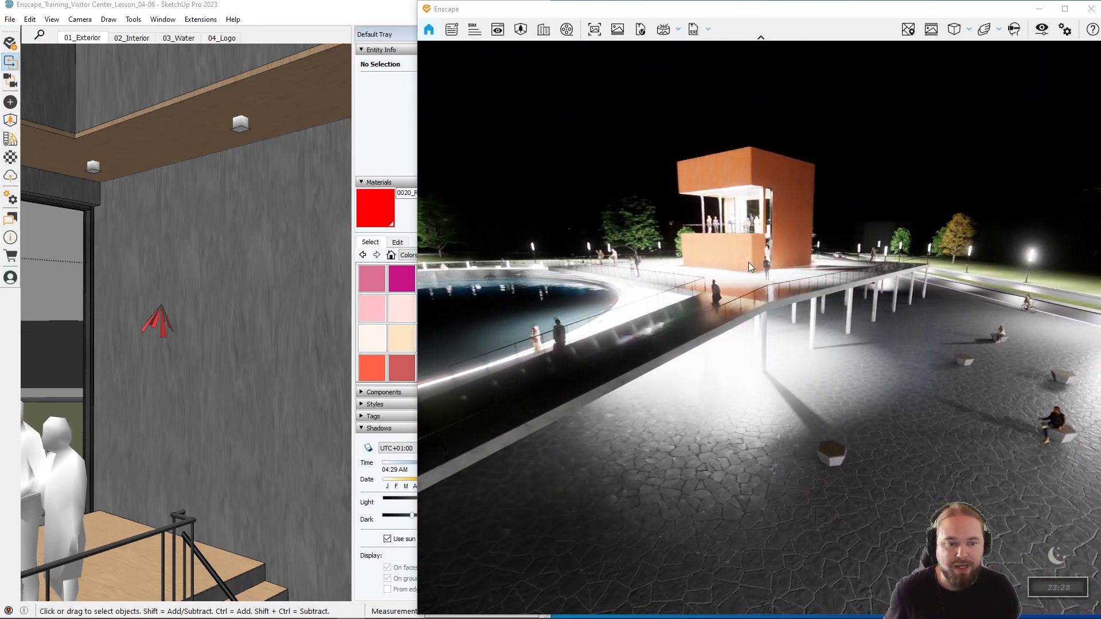
pyautogui.moveTo(748, 262); pyautogui.dragTo(161, 279)
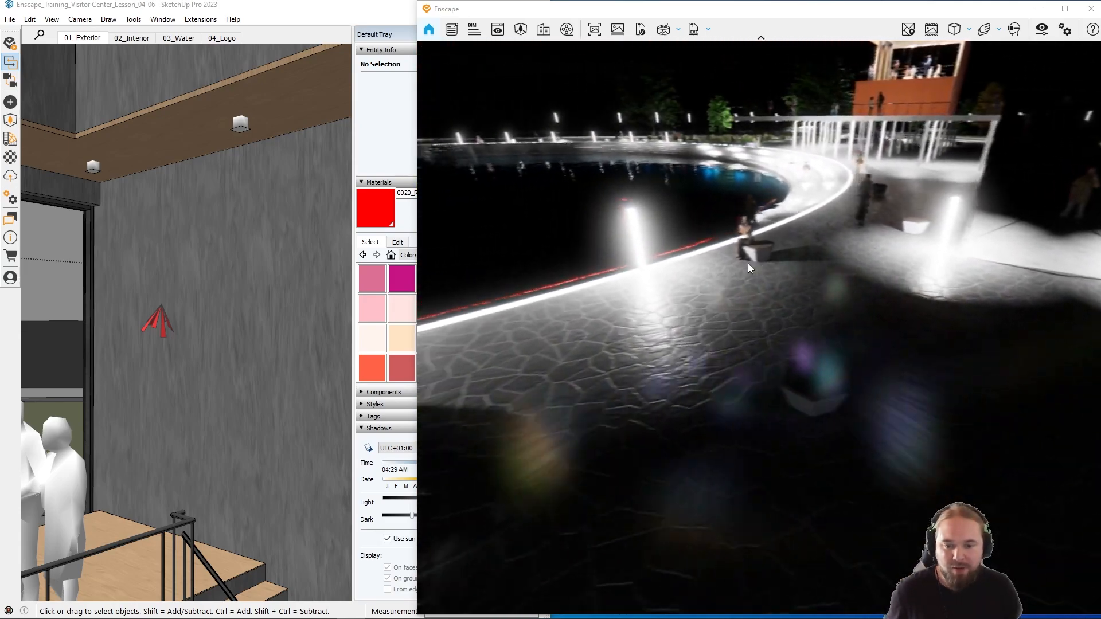
# Step: Fly along the pool's glowing edge at night and examine the light posts and their reflections on the paving
pyautogui.moveTo(758, 256); pyautogui.dragTo(565, 299)
pyautogui.press('w')
pyautogui.press('w')
pyautogui.press('e')
pyautogui.press('w')
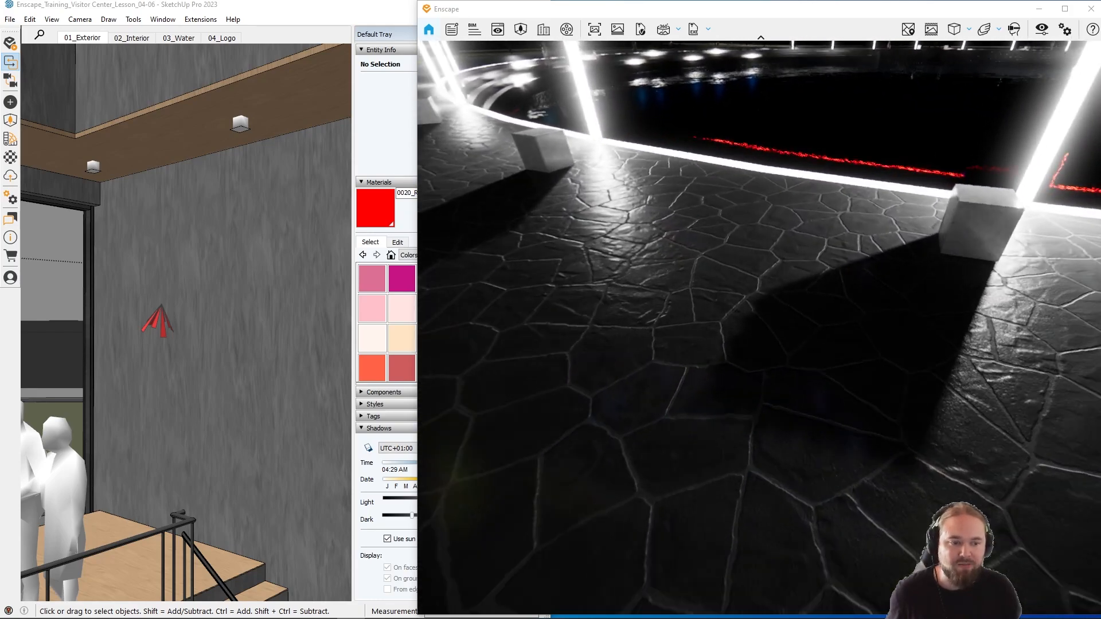
# Step: Look across the night-time stone paving by the pool to examine the shadows cast by the white cubes
pyautogui.moveTo(716, 356); pyautogui.dragTo(580, 352, button='right')
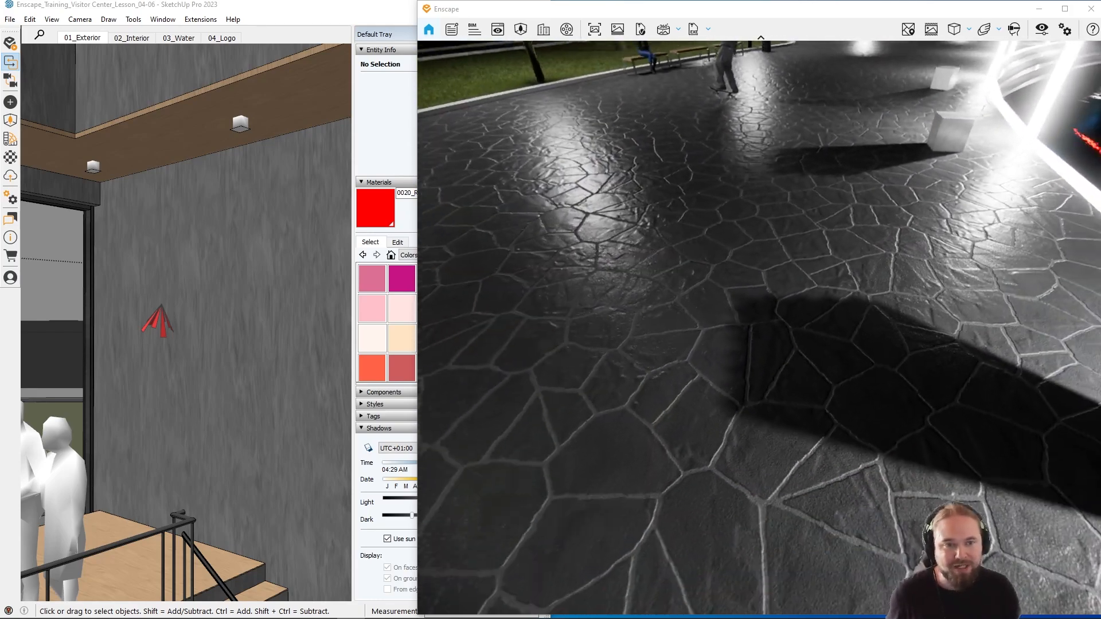
pyautogui.moveTo(703, 310); pyautogui.dragTo(757, 235, button='right')
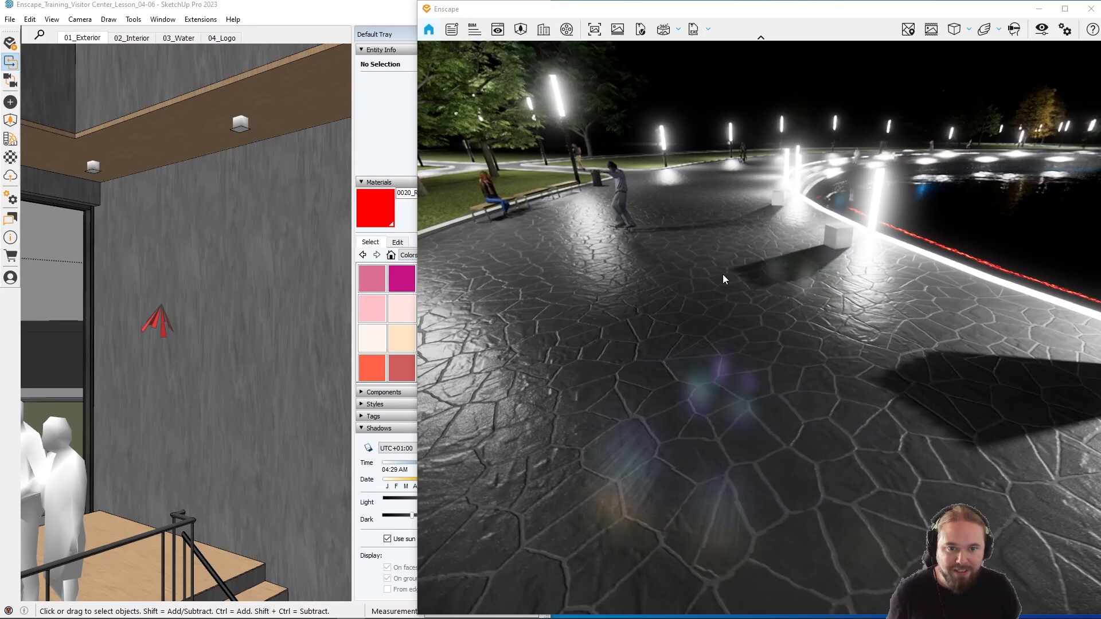
pyautogui.moveTo(725, 280)
pyautogui.mouseDown(button='right')
pyautogui.moveTo(737, 258)
pyautogui.moveTo(728, 286)
pyautogui.moveTo(731, 274)
pyautogui.mouseUp(button='right')
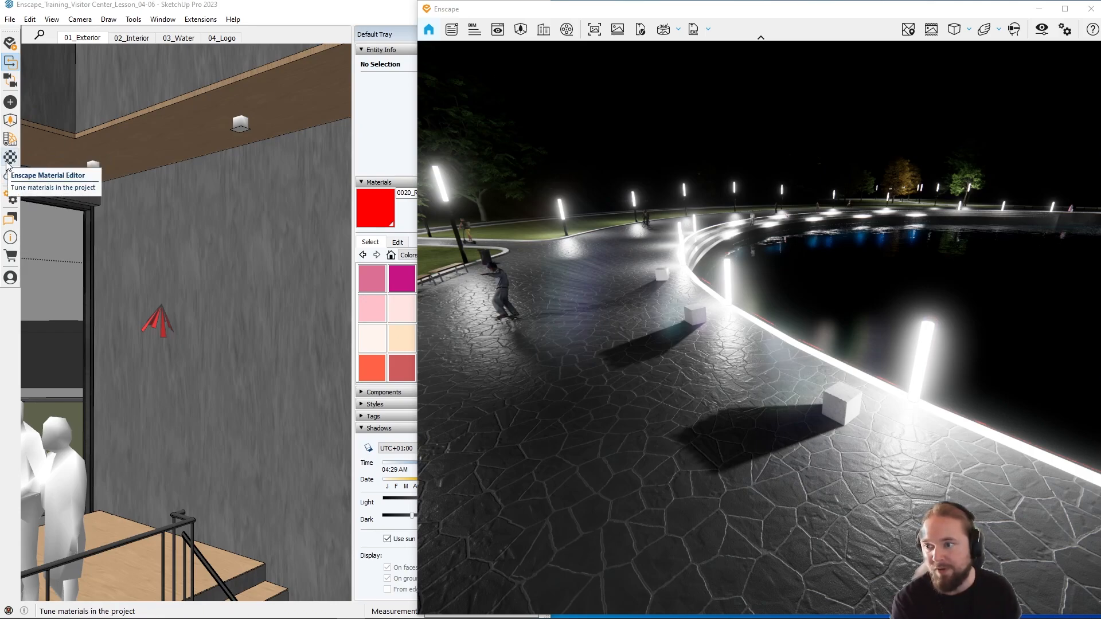
# Step: Enable Ray-Traced Artificial Light (Beta) in Enscape's general rendering settings
pyautogui.click(10, 198)
pyautogui.moveTo(422, 159); pyautogui.dragTo(261, 161)
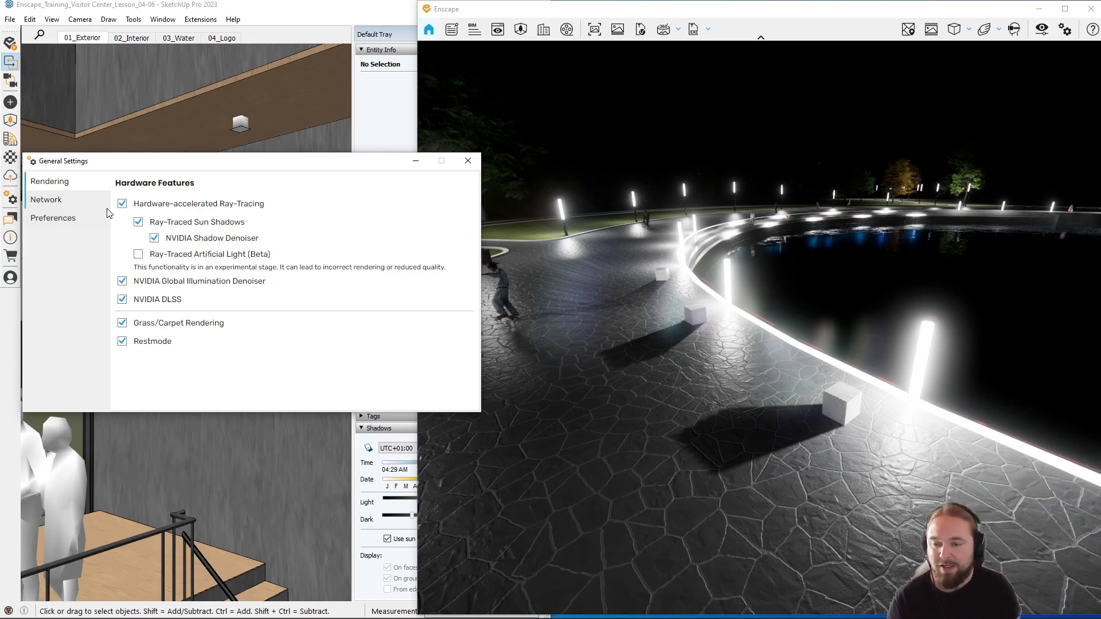
pyautogui.click(138, 254)
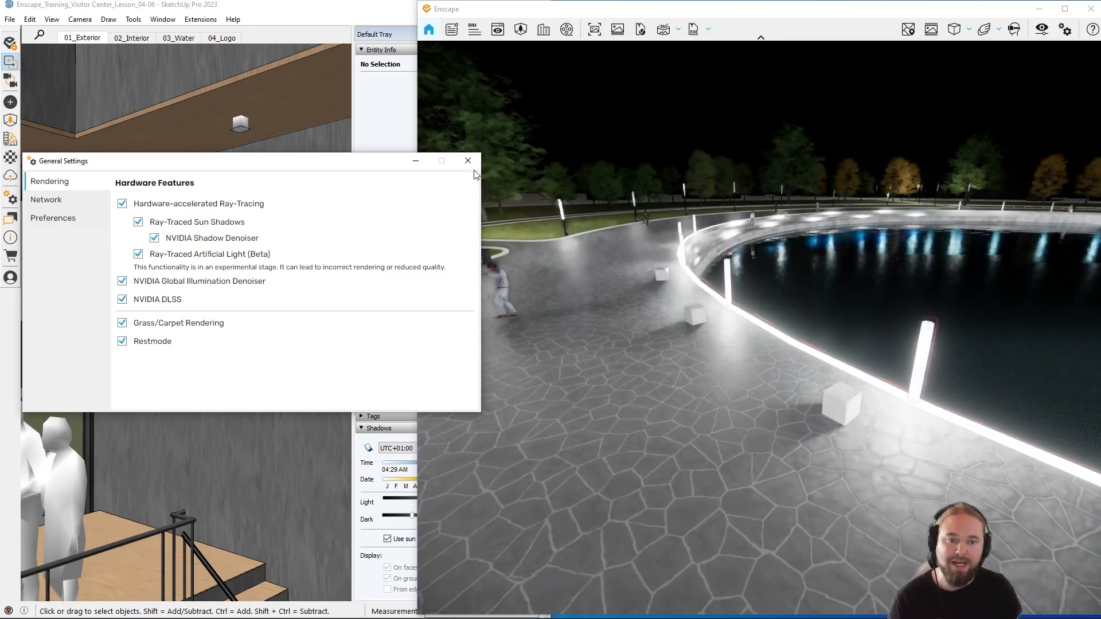
pyautogui.click(468, 162)
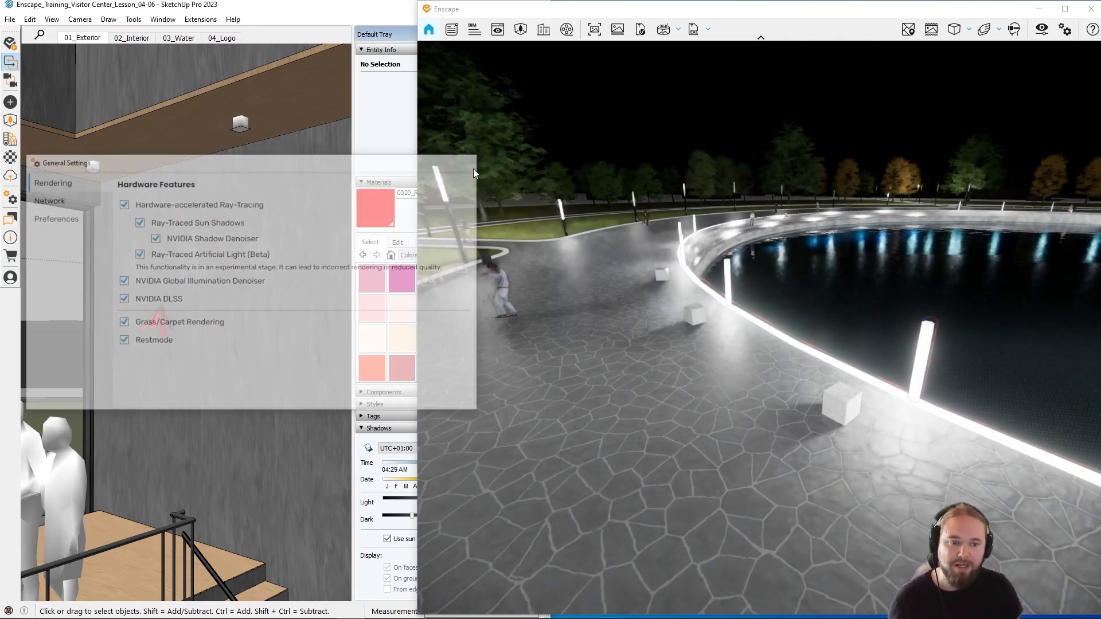
# Step: Fly from the pool plaza up to the Visitor Center and view its illuminated glass front at night
pyautogui.moveTo(570, 248)
pyautogui.mouseDown()
pyautogui.moveTo(582, 312)
pyautogui.moveTo(839, 282)
pyautogui.moveTo(794, 281)
pyautogui.mouseUp()
pyautogui.press('w')
pyautogui.moveTo(794, 281); pyautogui.dragTo(602, 277, button='right')
pyautogui.moveTo(677, 253); pyautogui.dragTo(625, 264, button='right')
pyautogui.moveTo(625, 264); pyautogui.dragTo(697, 236)
pyautogui.hotkey('shift', 'w')
pyautogui.hotkey('shift', 'd')
pyautogui.hotkey('shift', 'w')
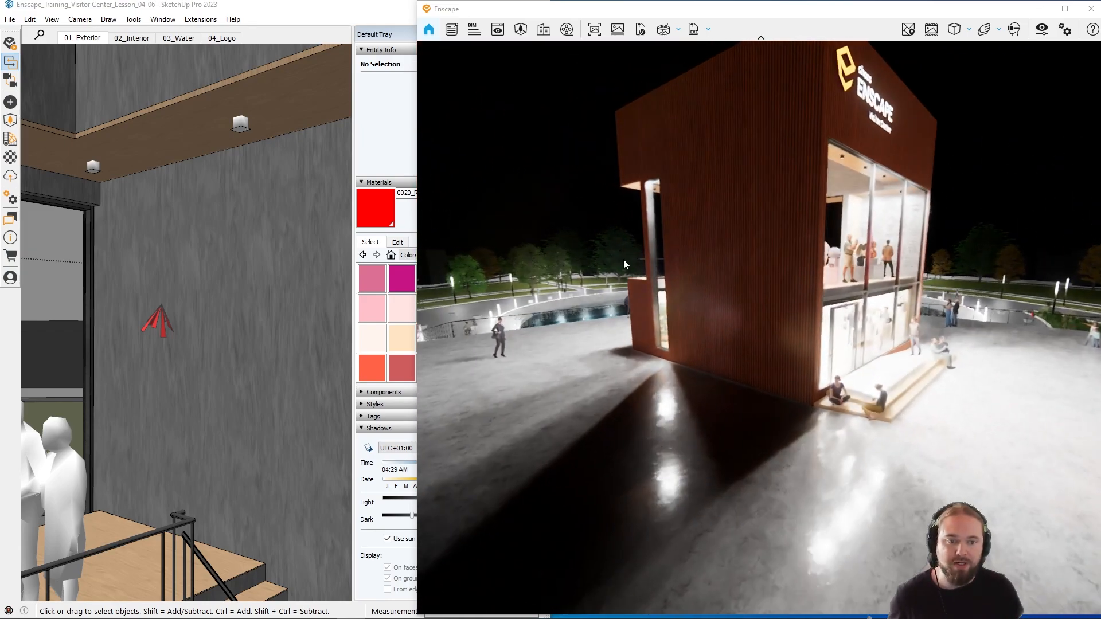
# Step: Circle the Visitor Center's wood-clad side and examine the light reflections and shadows on the terrace floor
pyautogui.press('u')
pyautogui.moveTo(631, 259)
pyautogui.keyDown('shift'); pyautogui.mouseDown(button='right')
pyautogui.moveTo(614, 259)
pyautogui.moveTo(631, 259)
pyautogui.mouseUp(button='right'); pyautogui.keyUp('shift')
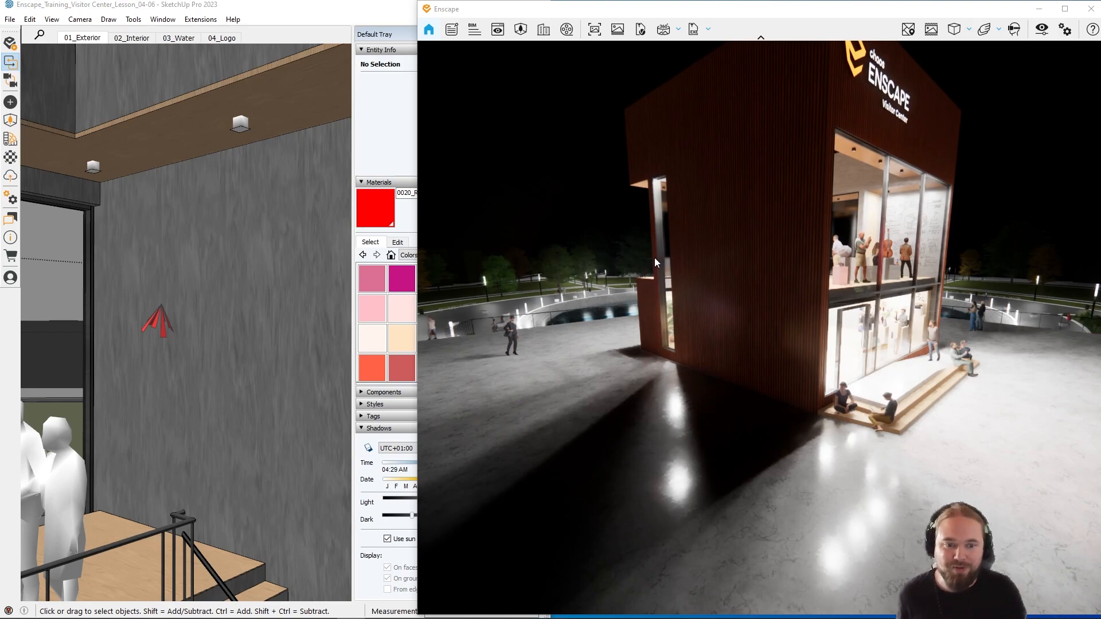
pyautogui.moveTo(746, 367); pyautogui.dragTo(786, 367, button='right')
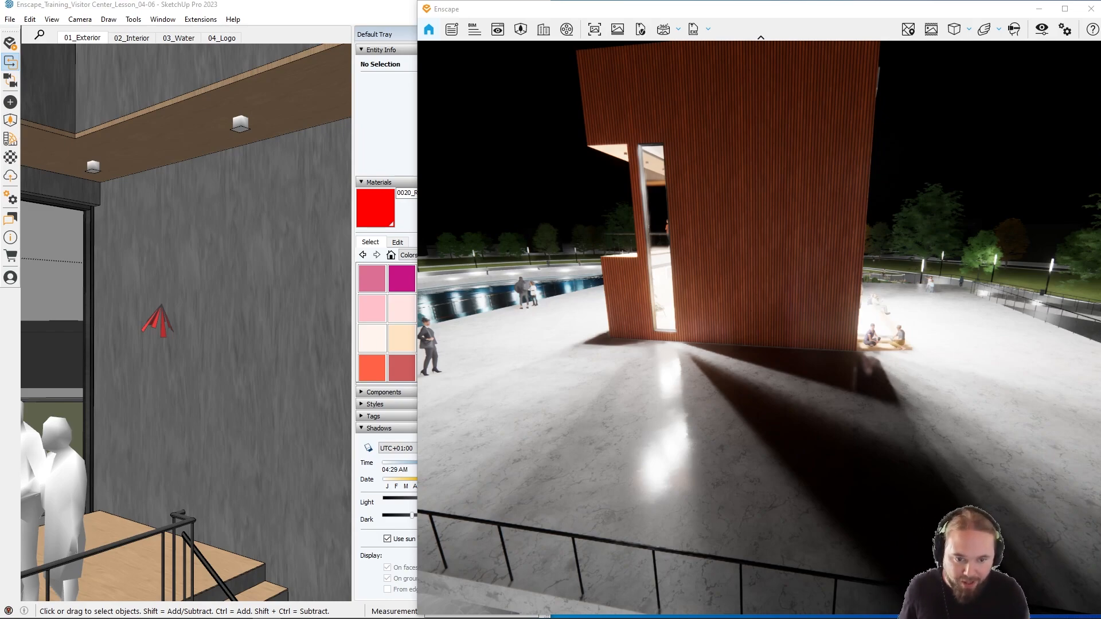
pyautogui.press('s')
pyautogui.press('a')
pyautogui.moveTo(804, 322); pyautogui.dragTo(811, 319)
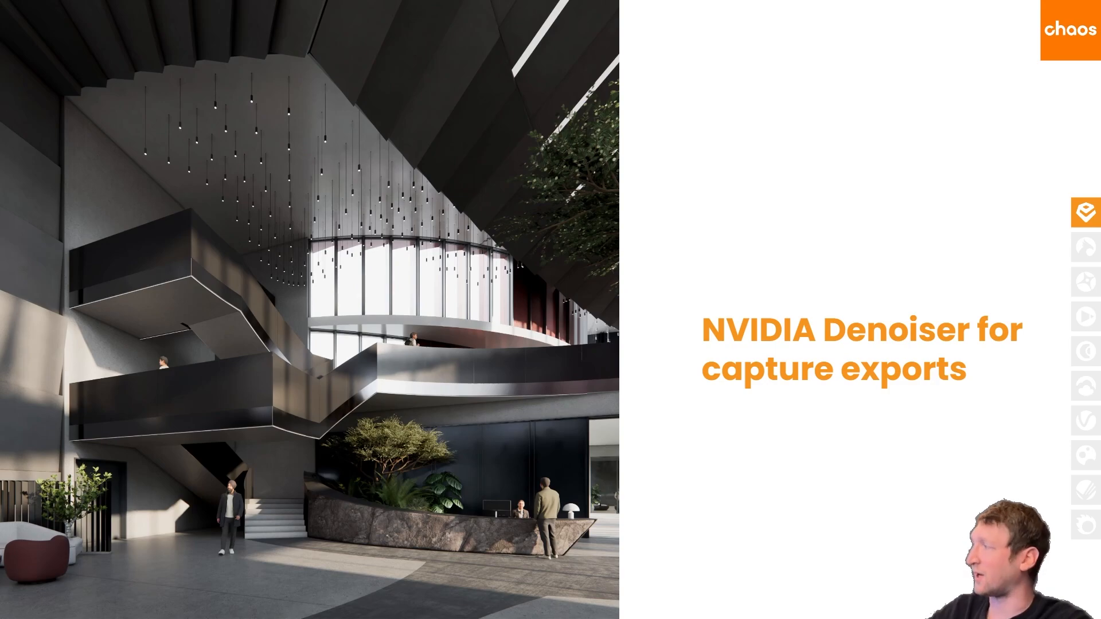
pyautogui.press('Right')
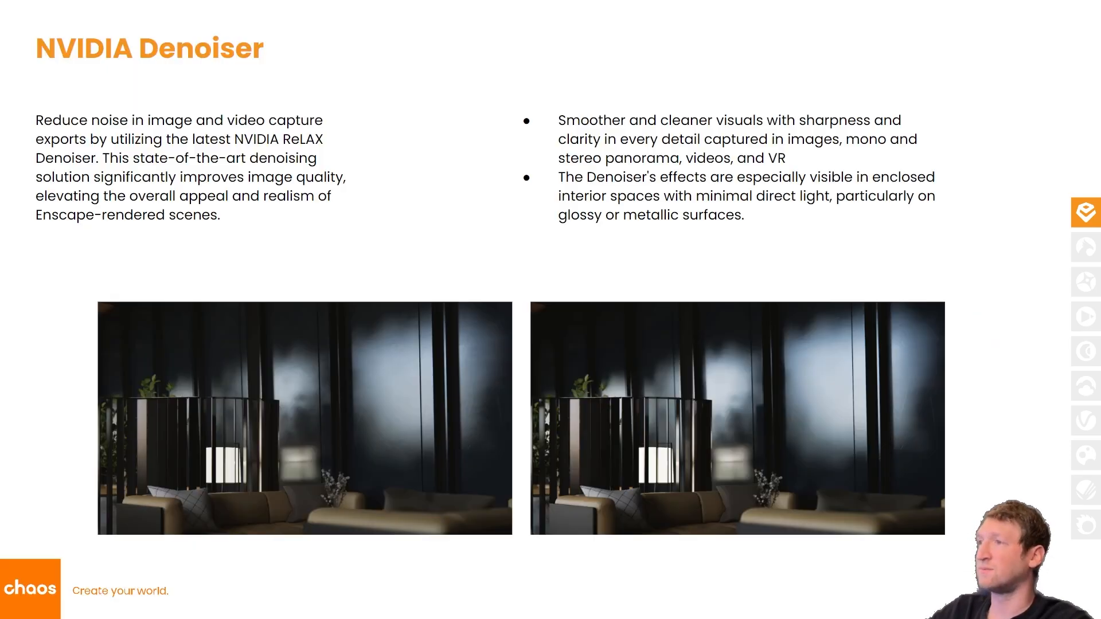